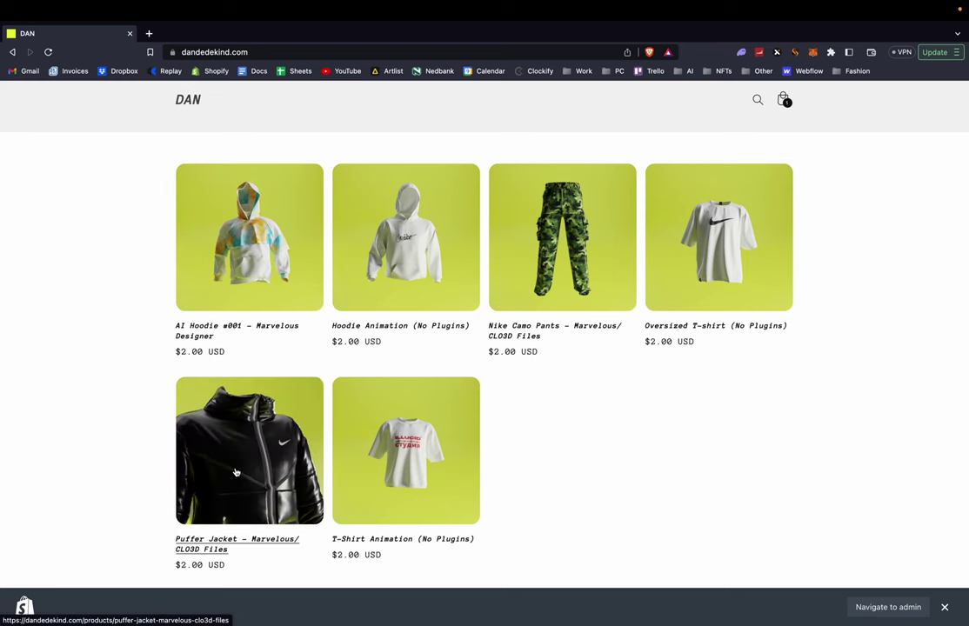
Open the Puffer Jacket – Marvelous/CLO3D Files product page and read its description and list of included files
{"action": "left_click", "coordinate": [235, 472]}
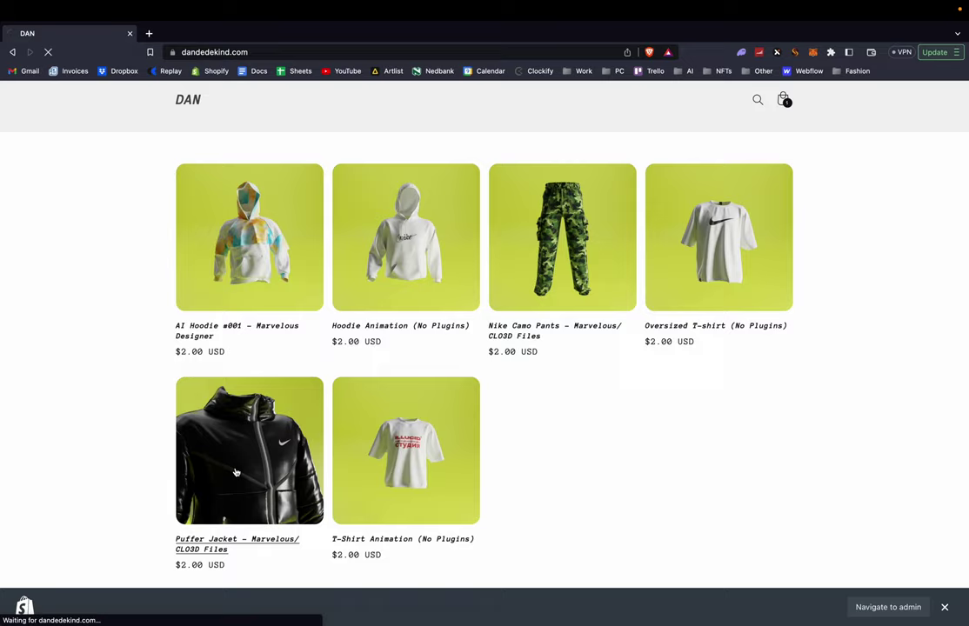
{"action": "scroll", "coordinate": [713, 482], "scroll_direction": "down", "scroll_amount": 2}
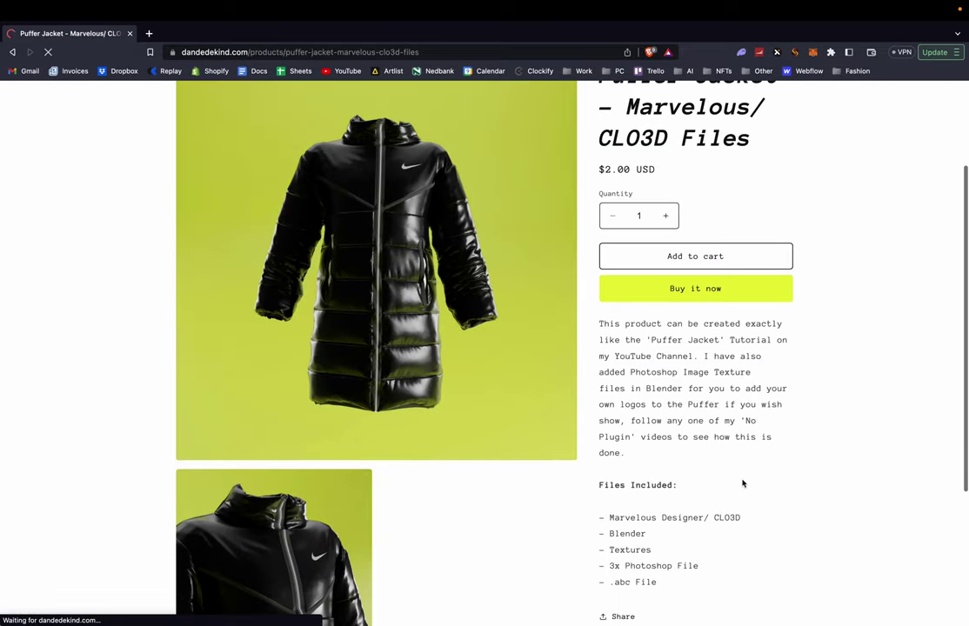
{"action": "scroll", "coordinate": [742, 482], "scroll_direction": "up", "scroll_amount": 2}
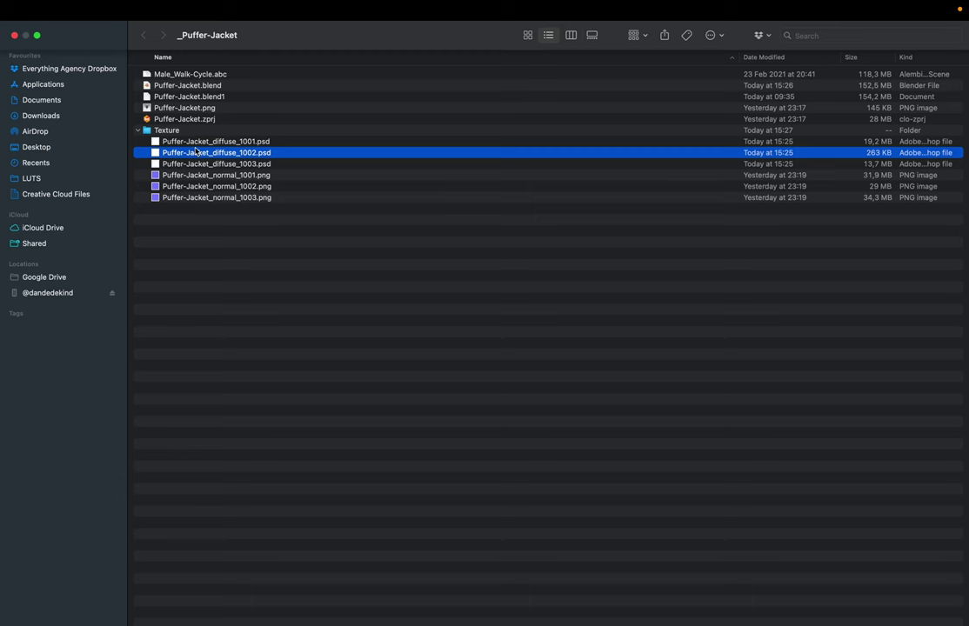
In Finder, review the _Puffer-Jacket folder's diffuse and normal textures, Male_Walk-Cycle.abc, Puffer-Jacket.blend and Puffer-Jacket.zprj
{"action": "left_click", "coordinate": [187, 141]}
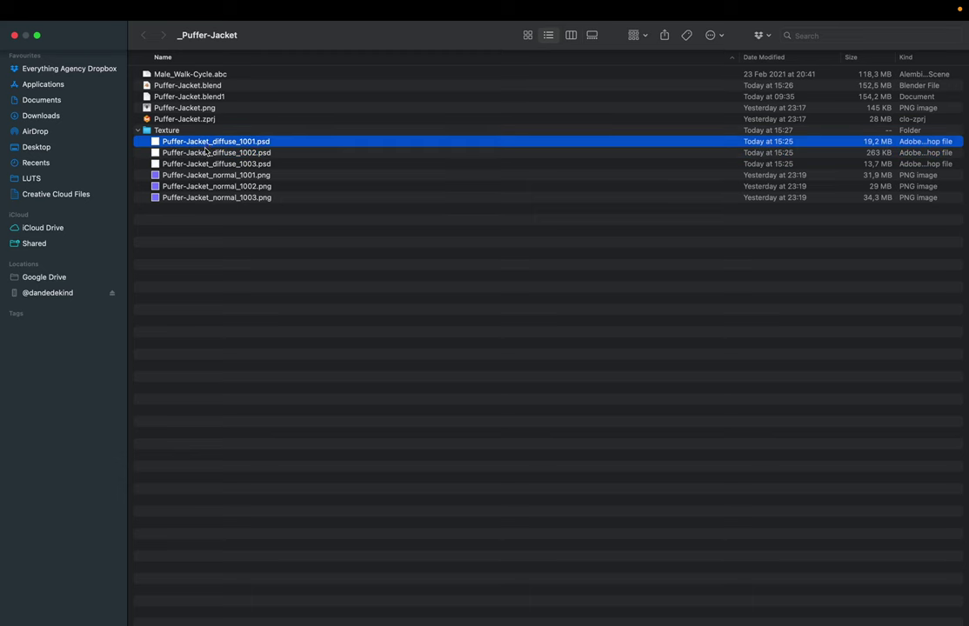
{"action": "left_click", "coordinate": [207, 165], "text": "shift"}
{"action": "left_click", "coordinate": [201, 249]}
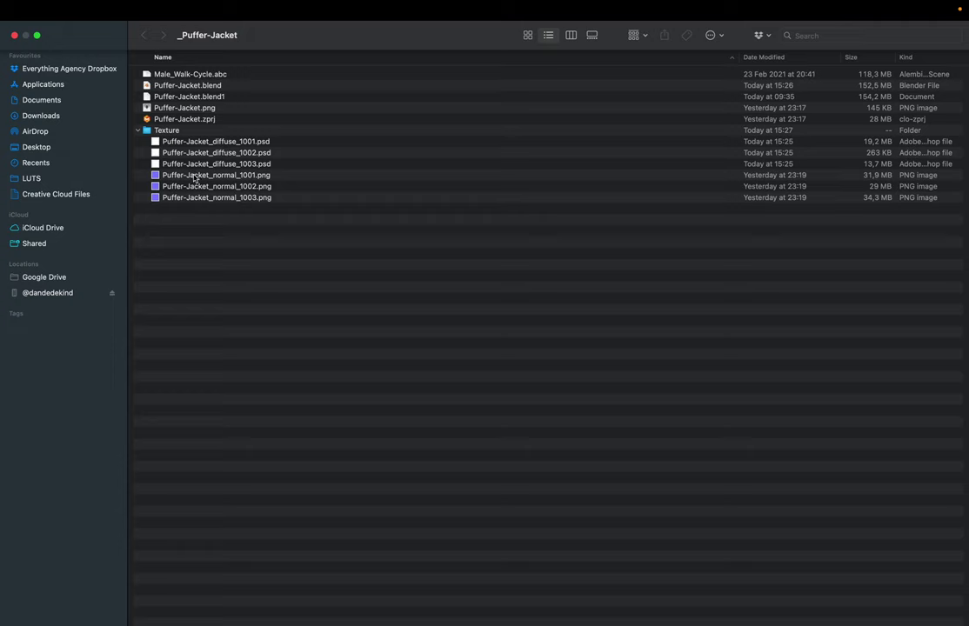
{"action": "left_click", "coordinate": [194, 177]}
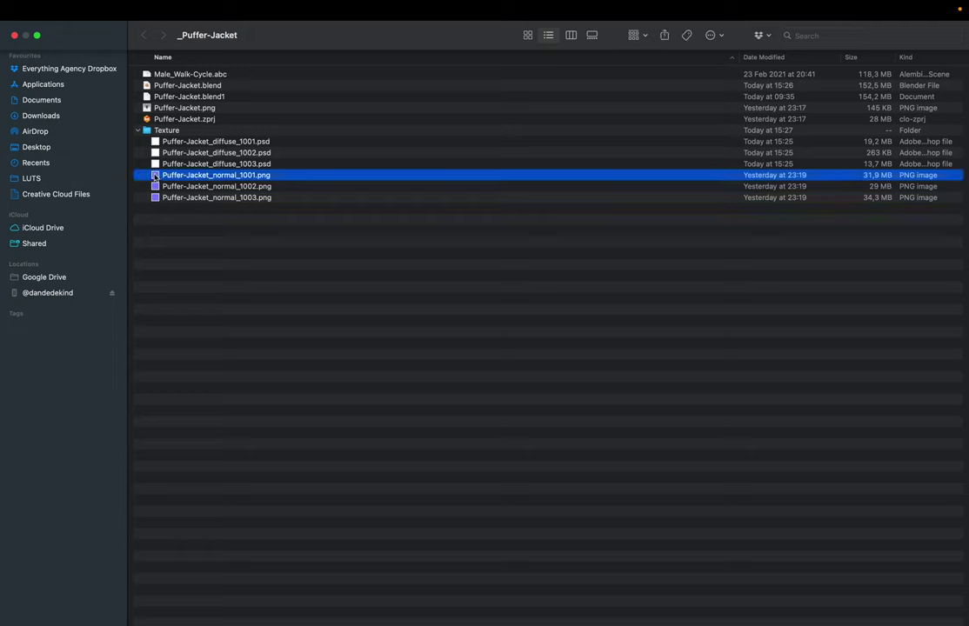
{"action": "left_click", "coordinate": [139, 130]}
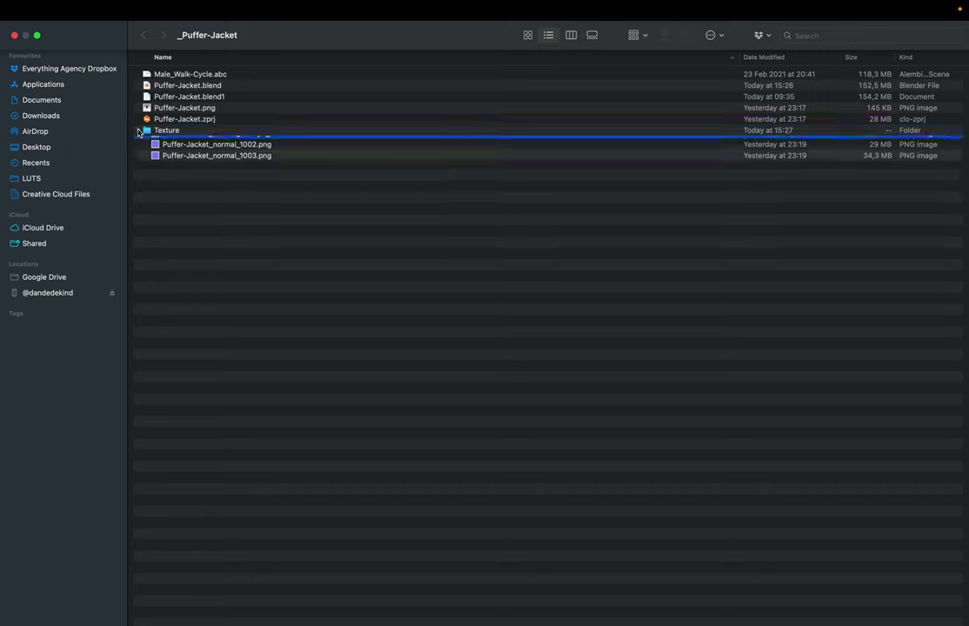
{"action": "left_click", "coordinate": [193, 84]}
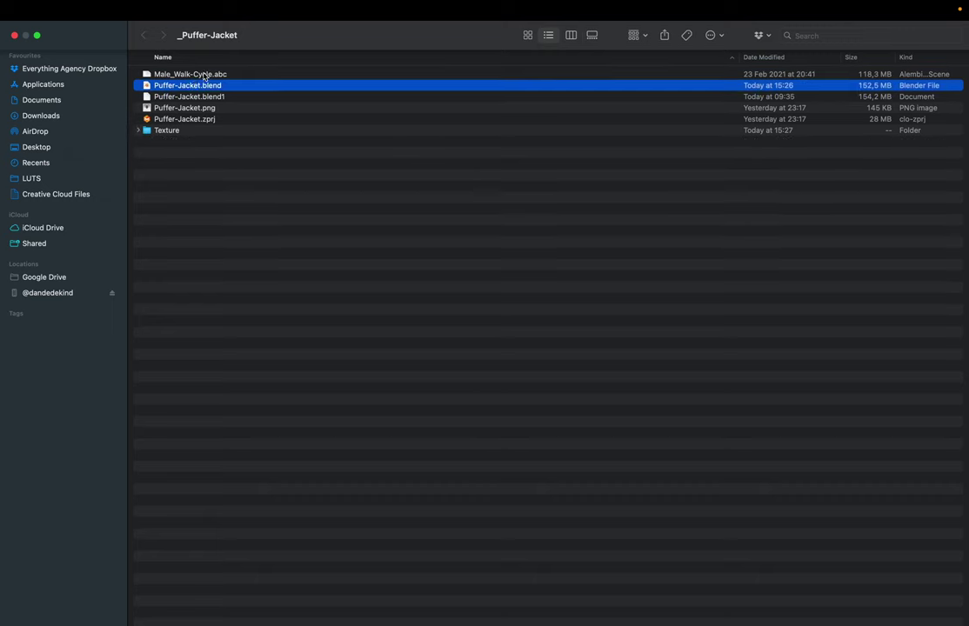
{"action": "left_click", "coordinate": [203, 75]}
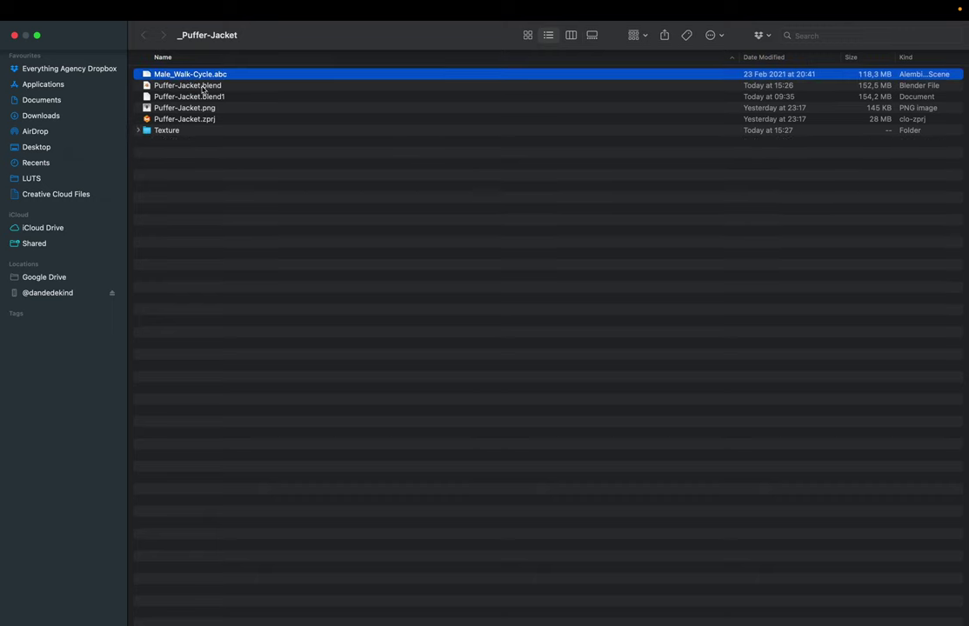
{"action": "left_click", "coordinate": [169, 119]}
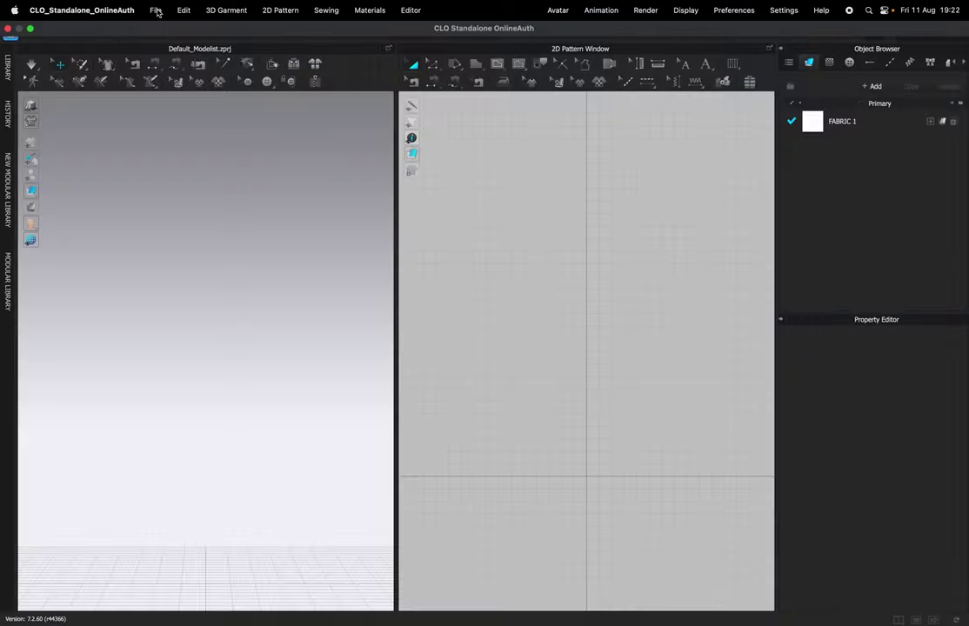
In CLO, import the Alembic file Male_Walk-Cycle.abc as an Open load in metres at 30 FPS
{"action": "left_click", "coordinate": [155, 11]}
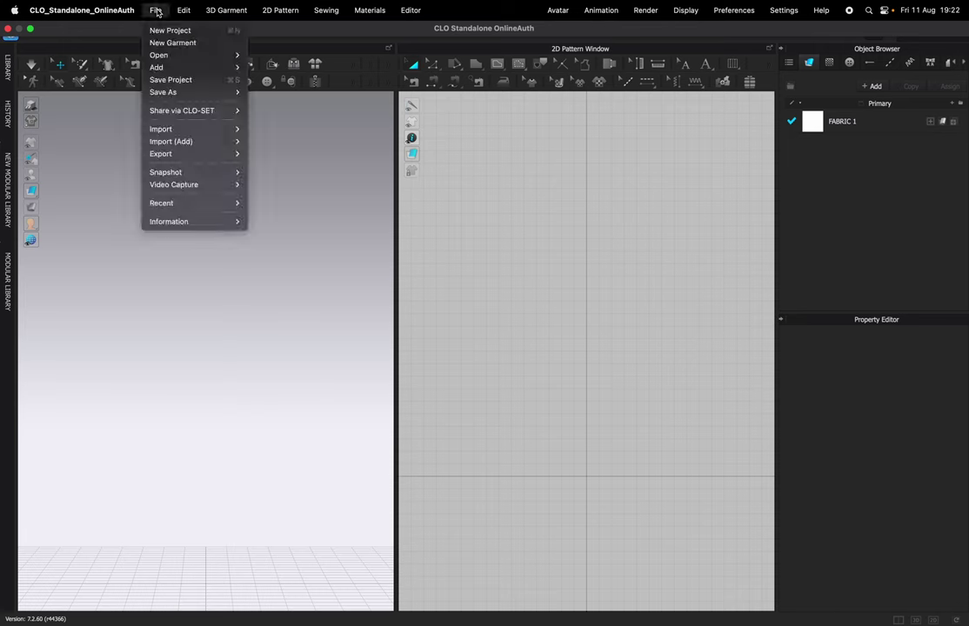
{"action": "mouse_move", "coordinate": [208, 129]}
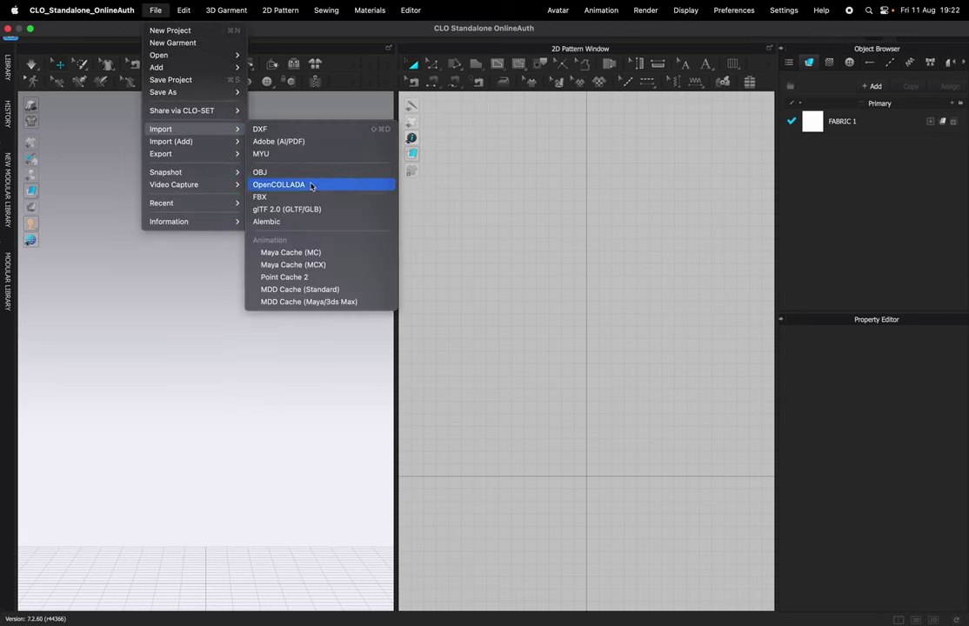
{"action": "left_click", "coordinate": [307, 221]}
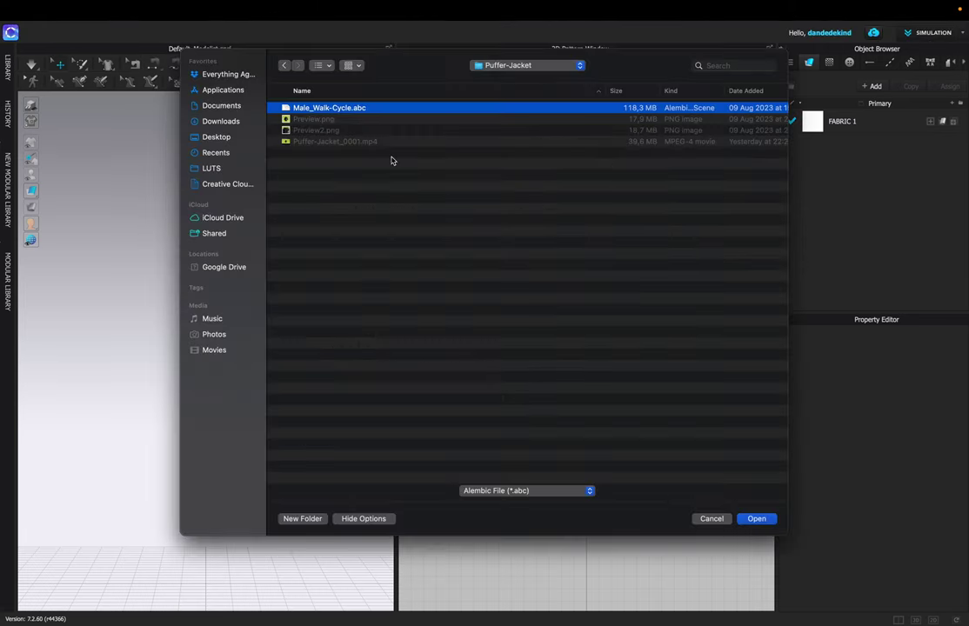
{"action": "key", "text": "Return"}
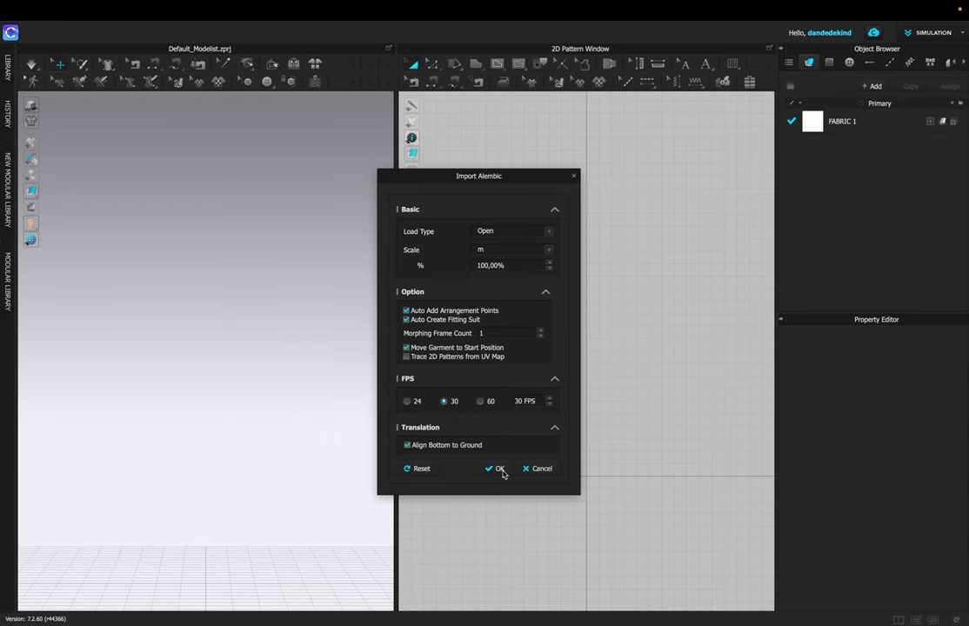
{"action": "left_click", "coordinate": [496, 469]}
Draw a half-front body polygon on the avatar's centre line, with a curved neckline, about 879 mm centre edge and 300 mm hem
{"action": "left_click", "coordinate": [496, 67]}
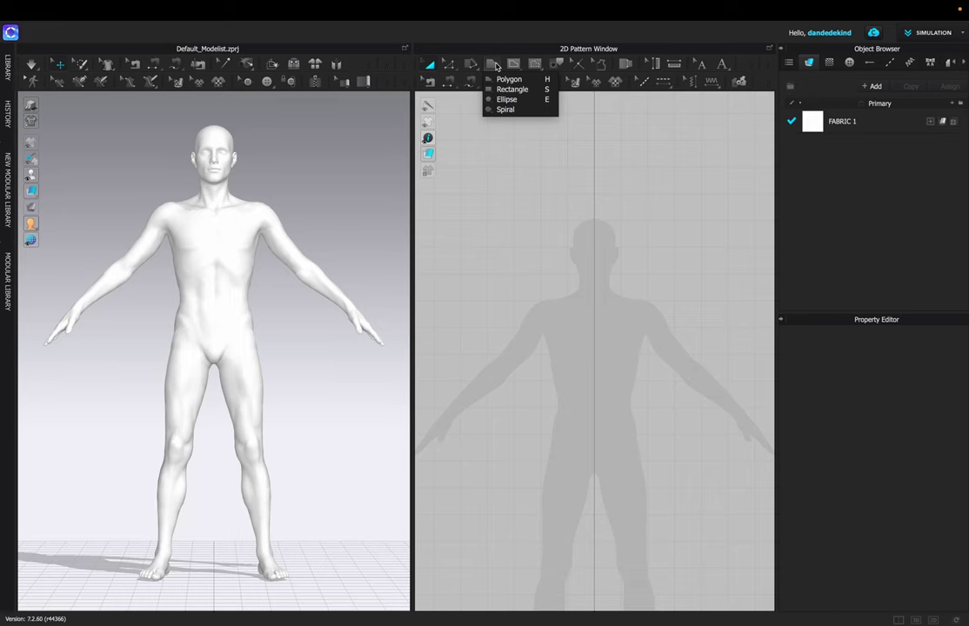
{"action": "left_click", "coordinate": [518, 87]}
{"action": "left_click", "coordinate": [594, 310]}
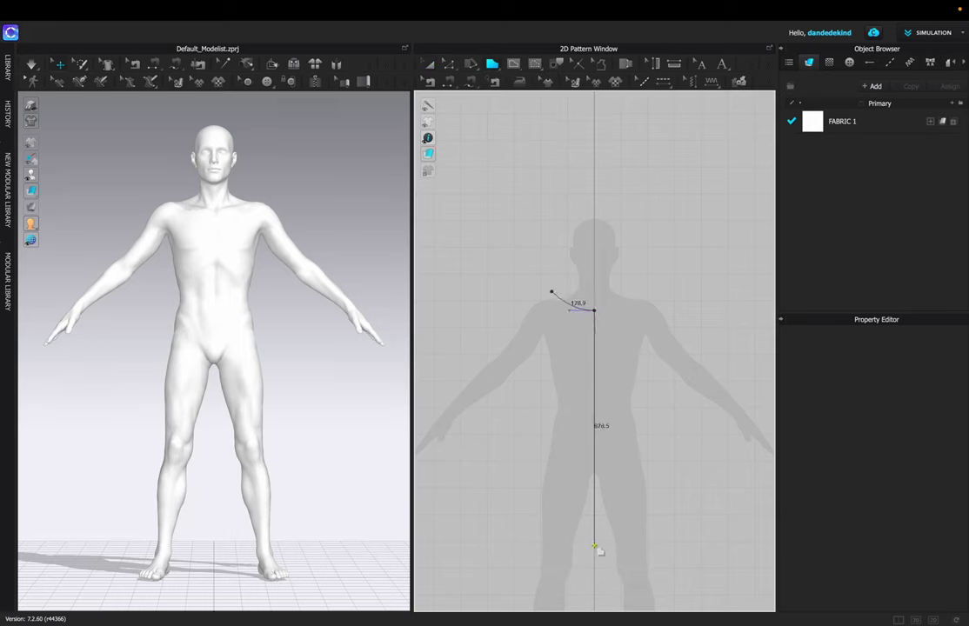
{"action": "left_click", "coordinate": [514, 546]}
{"action": "left_click", "coordinate": [534, 369]}
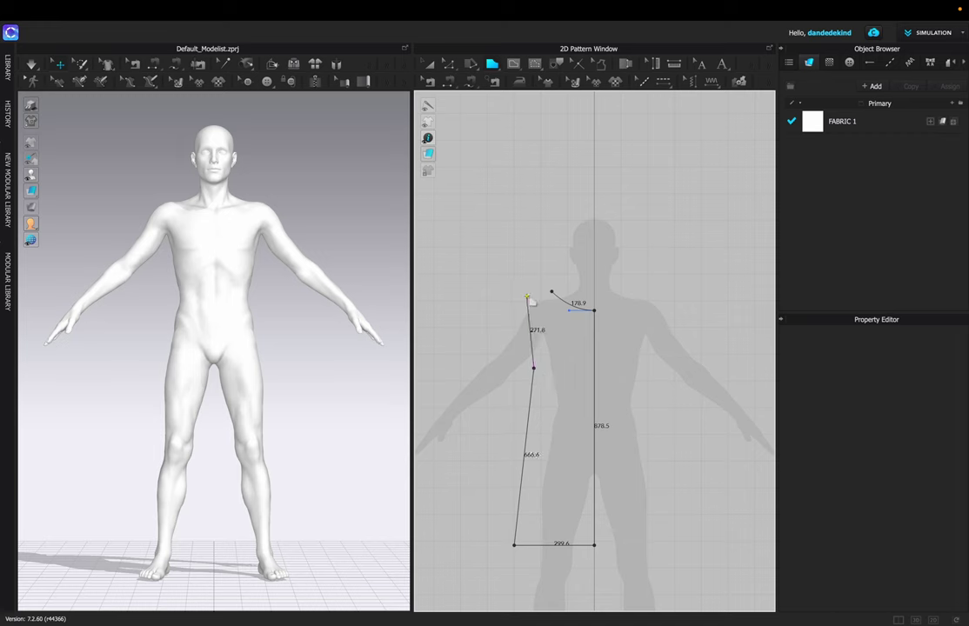
{"action": "left_click", "coordinate": [553, 293]}
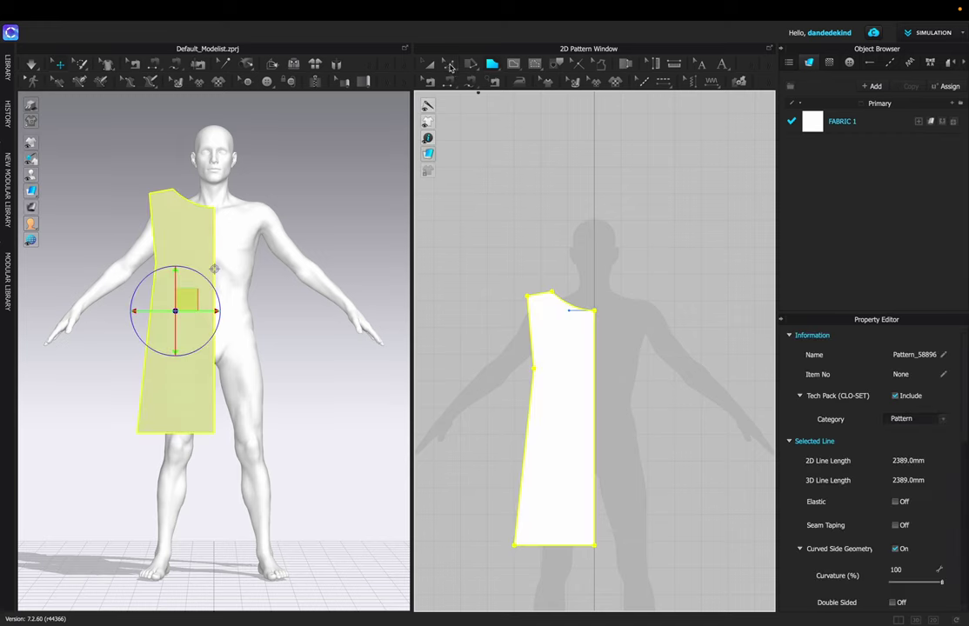
Curve the panel's straight armhole edge inward to about 284.5 mm with the Edit Curvature tool
{"action": "left_click", "coordinate": [451, 68]}
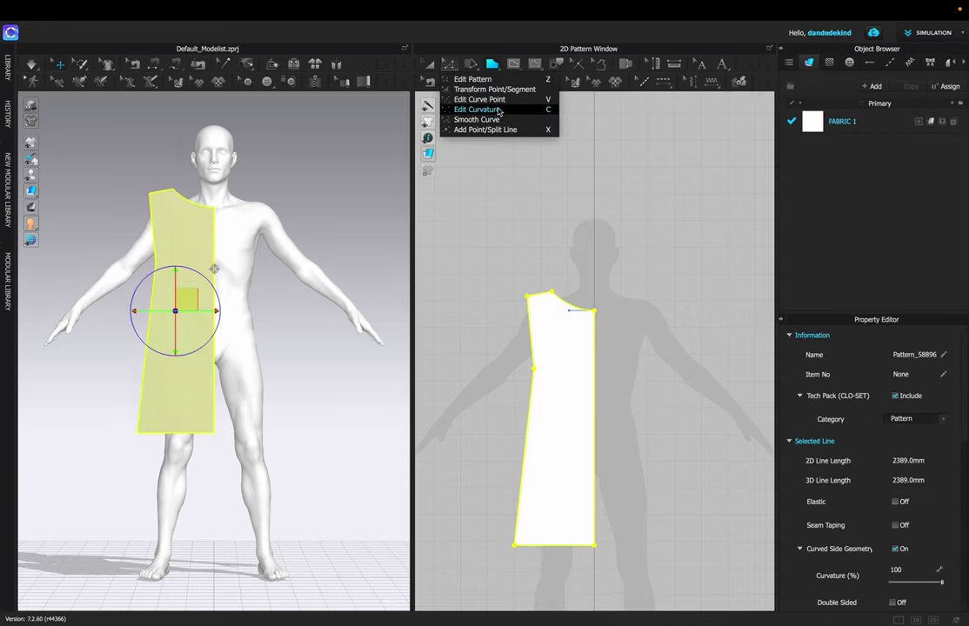
{"action": "left_click", "coordinate": [500, 110]}
{"action": "left_click", "coordinate": [536, 344]}
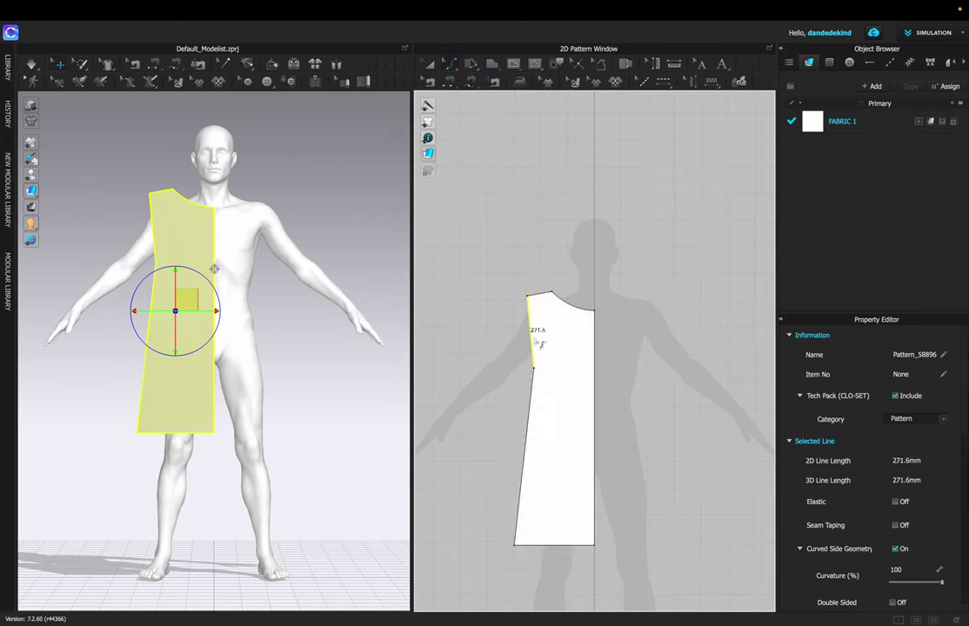
{"action": "left_click_drag", "start_coordinate": [538, 347], "coordinate": [548, 348]}
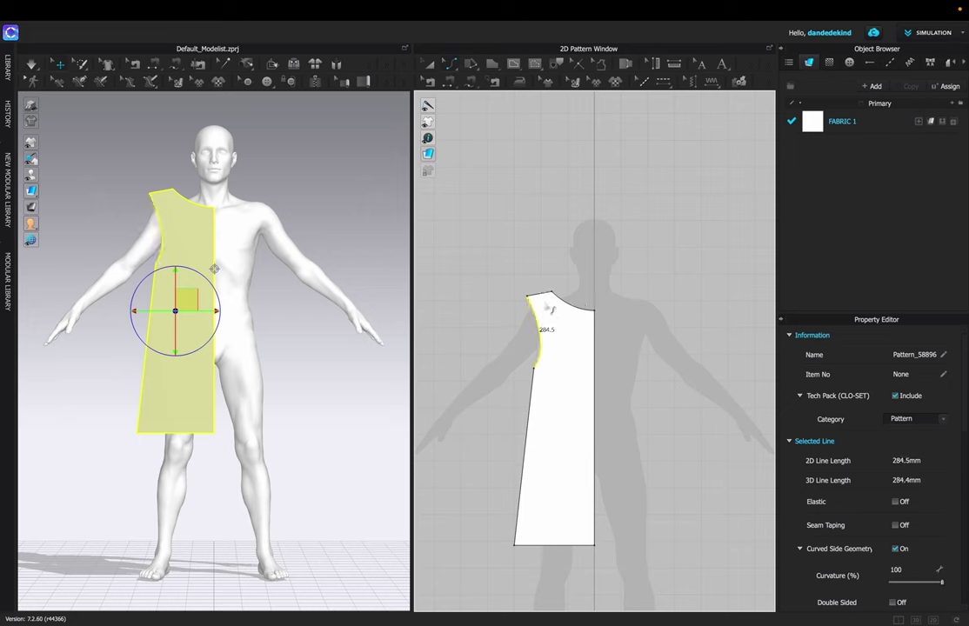
{"action": "left_click", "coordinate": [559, 262]}
Reshape the half panel by lowering the shoulder tip, shifting the neck point towards the centre, and moving the underarm point outward and down
{"action": "left_click", "coordinate": [211, 269]}
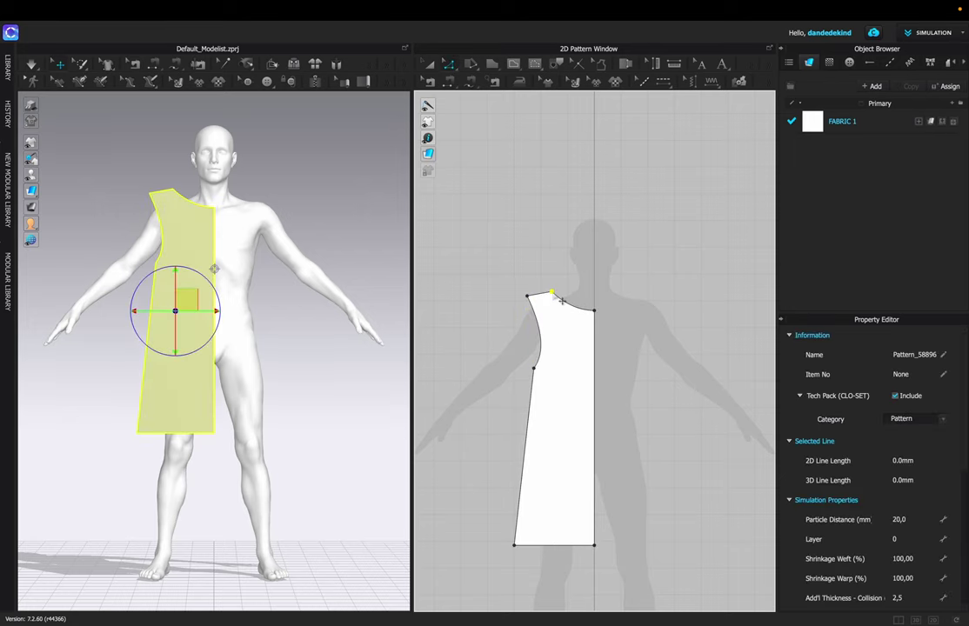
{"action": "left_click_drag", "start_coordinate": [564, 300], "coordinate": [563, 298]}
{"action": "left_click_drag", "start_coordinate": [544, 379], "coordinate": [536, 379]}
{"action": "left_click_drag", "start_coordinate": [537, 304], "coordinate": [533, 320]}
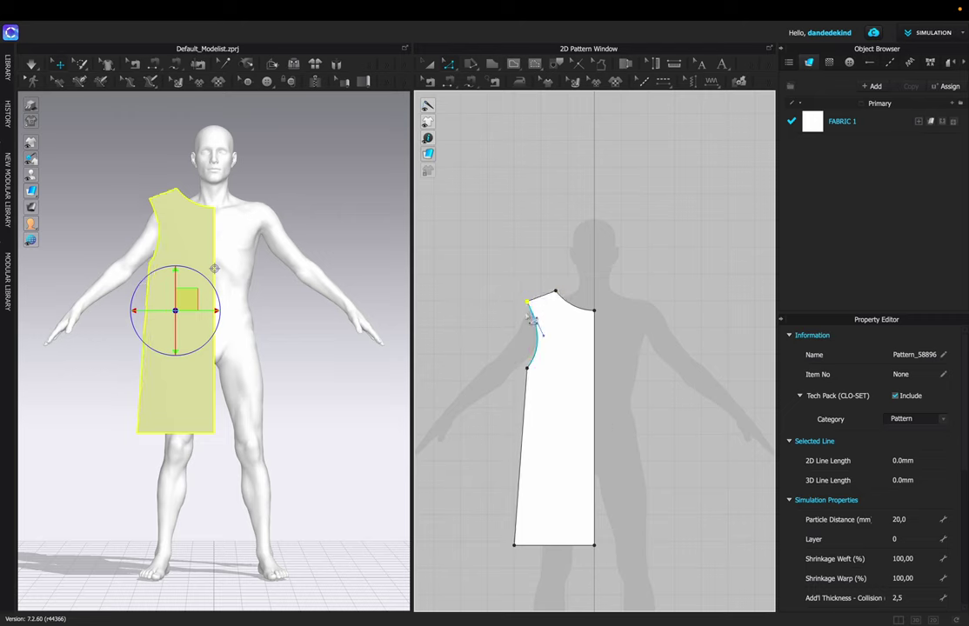
{"action": "left_click_drag", "start_coordinate": [529, 370], "coordinate": [526, 378]}
{"action": "left_click_drag", "start_coordinate": [556, 292], "coordinate": [525, 302]}
{"action": "left_click", "coordinate": [559, 292]}
{"action": "left_click", "coordinate": [595, 311]}
Create a linked Symmetric Pattern of the half panel beside it and space the two front panels apart around the avatar's centre line
{"action": "left_click", "coordinate": [561, 327]}
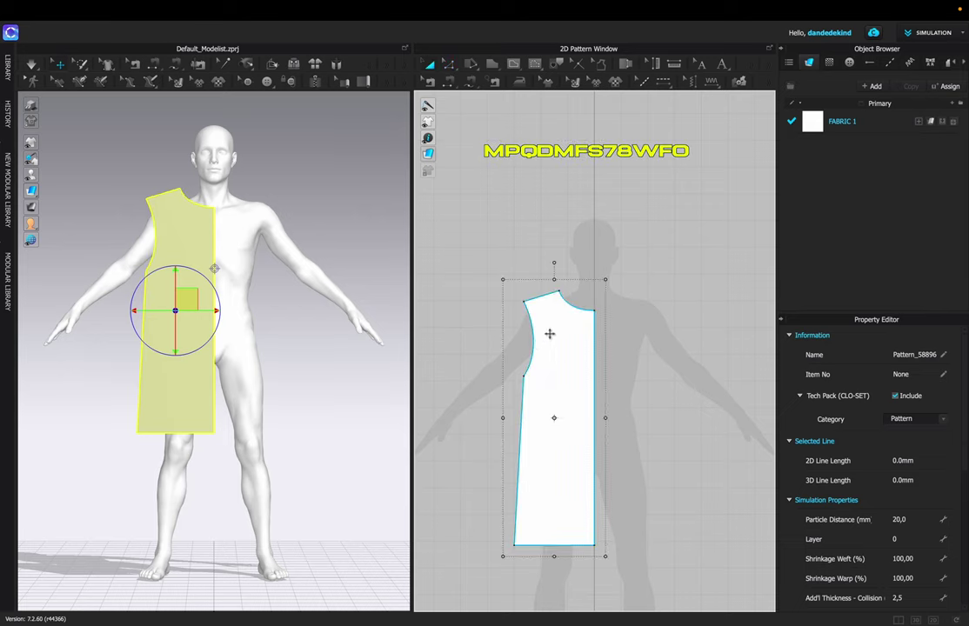
{"action": "right_click", "coordinate": [567, 338]}
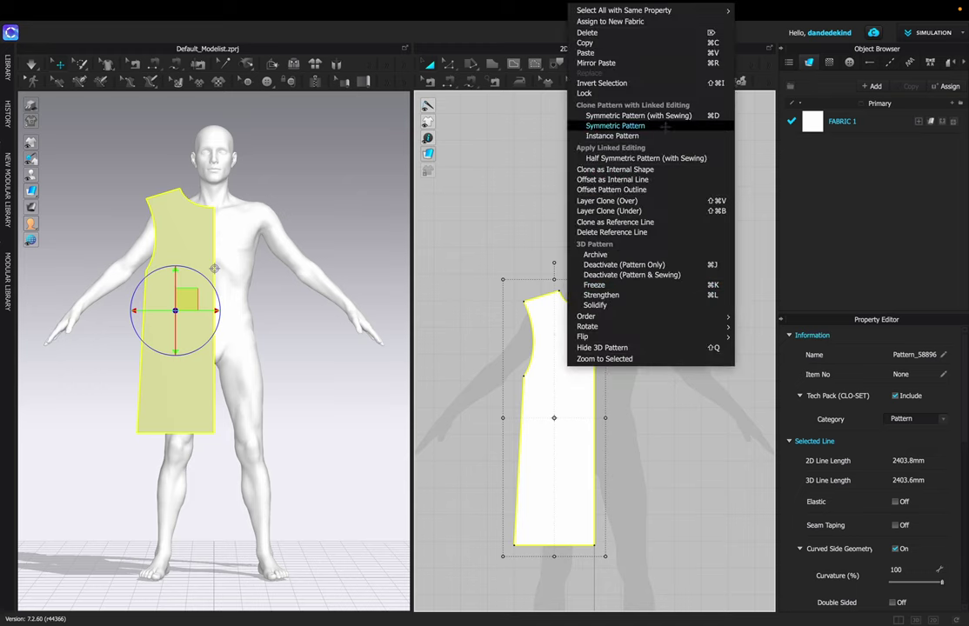
{"action": "left_click", "coordinate": [665, 126]}
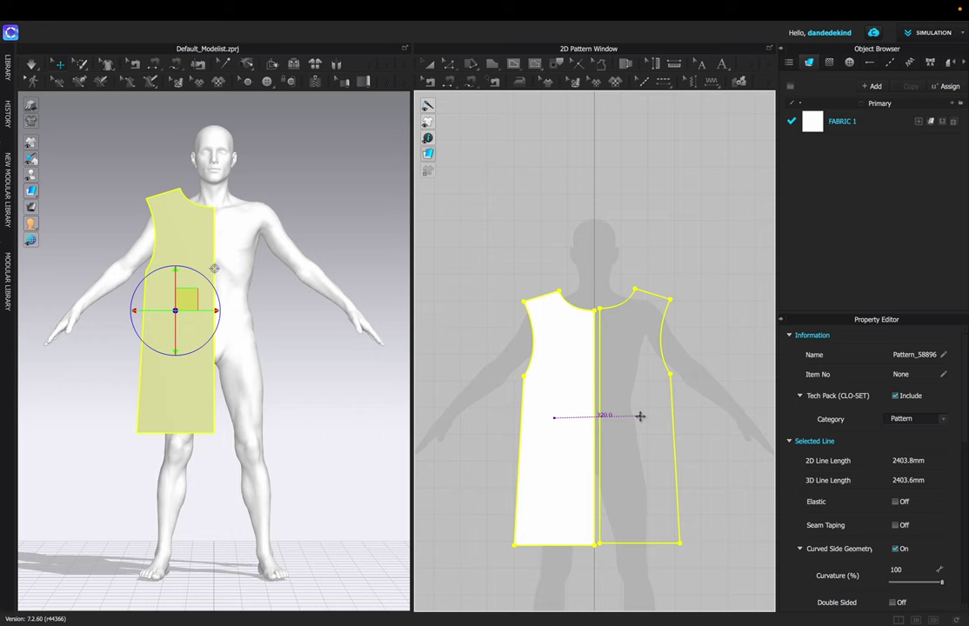
{"action": "left_click", "coordinate": [640, 416]}
{"action": "scroll", "coordinate": [686, 400], "scroll_direction": "down", "scroll_amount": 3}
{"action": "left_click", "coordinate": [708, 380]}
{"action": "left_click_drag", "start_coordinate": [633, 391], "coordinate": [623, 391]}
{"action": "scroll", "coordinate": [566, 373], "scroll_direction": "up", "scroll_amount": 3}
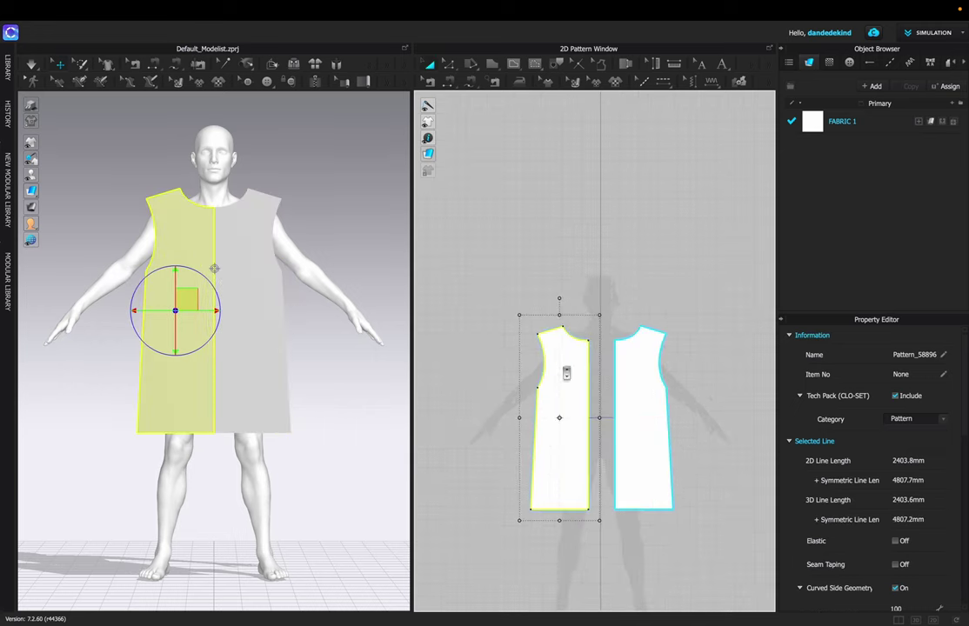
Copy the original front panel and paste it level with the others, about 927 mm across, beyond the mirrored panel
{"action": "right_click", "coordinate": [563, 370]}
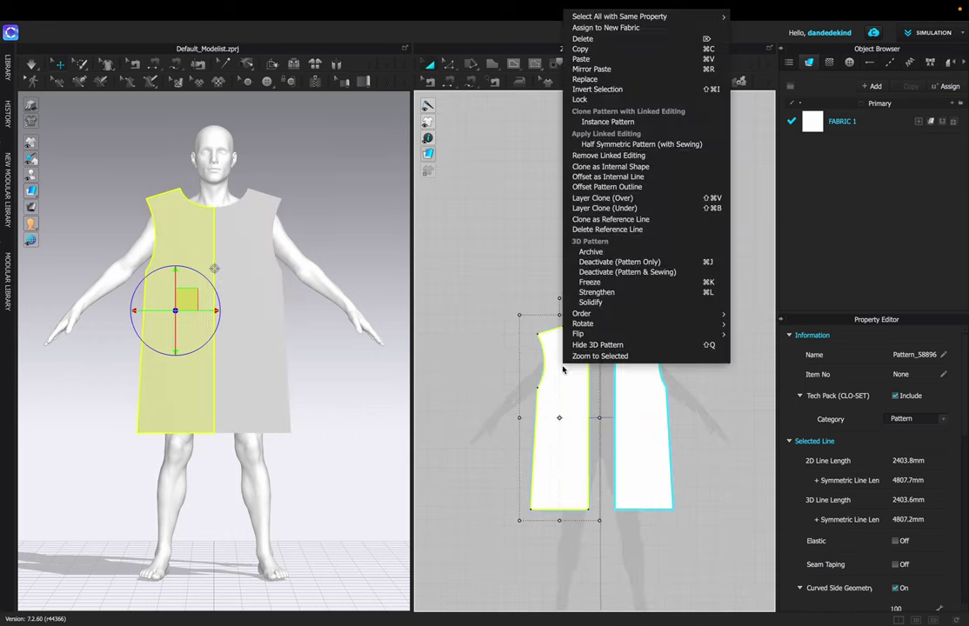
{"action": "left_click", "coordinate": [660, 53]}
{"action": "key", "text": "super+v"}
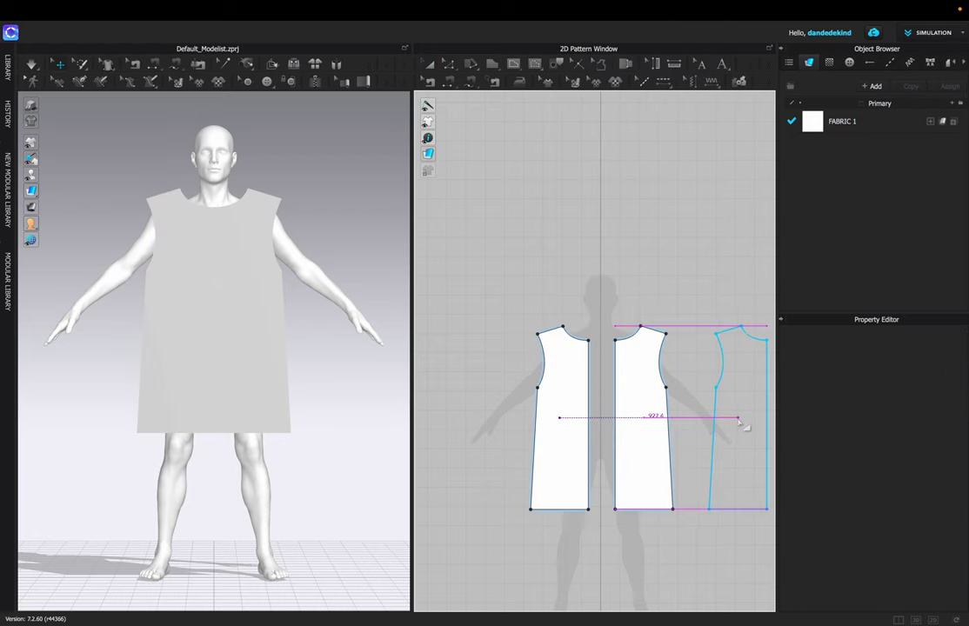
{"action": "left_click", "coordinate": [740, 423]}
Move the pasted panel behind the avatar in the 3D view so it serves as a back panel
{"action": "scroll", "coordinate": [306, 298], "scroll_direction": "down", "scroll_amount": 5}
{"action": "left_click_drag", "start_coordinate": [286, 327], "coordinate": [147, 329]}
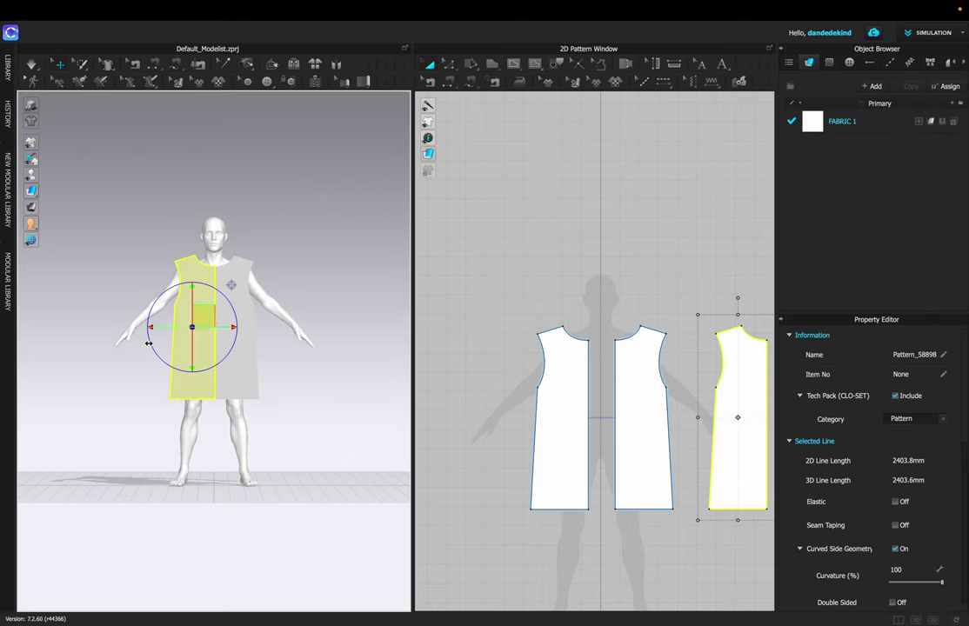
{"action": "scroll", "coordinate": [248, 350], "scroll_direction": "up", "scroll_amount": 10}
{"action": "right_click_drag", "start_coordinate": [248, 350], "coordinate": [204, 354]}
{"action": "key", "text": "4"}
{"action": "left_click_drag", "start_coordinate": [331, 290], "coordinate": [188, 290]}
Select both front panels and move them slightly closer to the avatar's chest in the 3D side view
{"action": "left_click", "coordinate": [289, 336]}
{"action": "left_click", "coordinate": [644, 392], "text": "shift"}
{"action": "left_click_drag", "start_coordinate": [331, 294], "coordinate": [311, 294]}
{"action": "key", "text": "2"}
Create a linked Symmetric Pattern of the back panel and place it level, right beside the original
{"action": "scroll", "coordinate": [696, 270], "scroll_direction": "down", "scroll_amount": 2}
{"action": "left_click", "coordinate": [697, 270]}
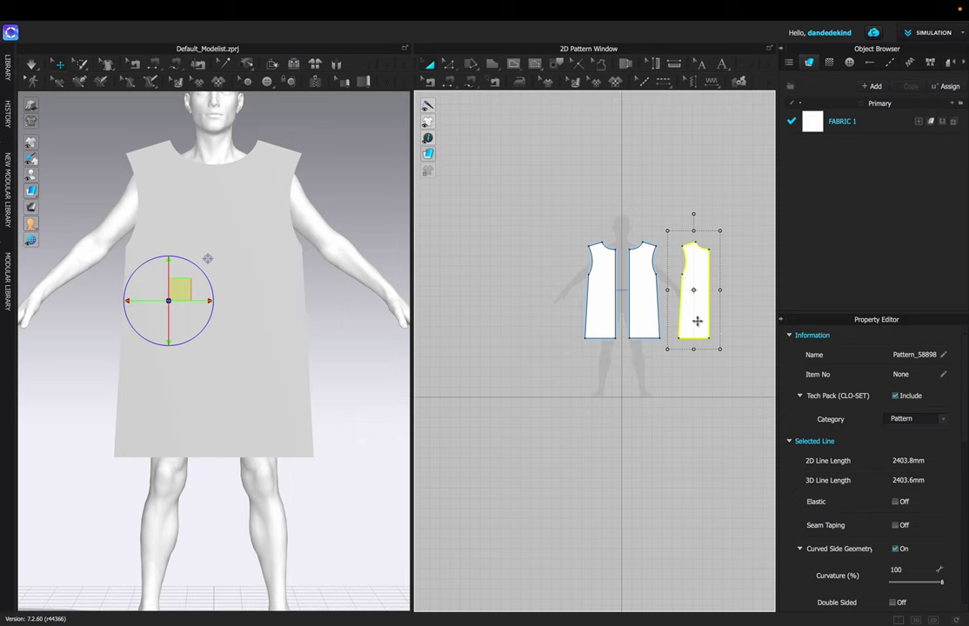
{"action": "right_click", "coordinate": [697, 320]}
{"action": "left_click", "coordinate": [745, 125]}
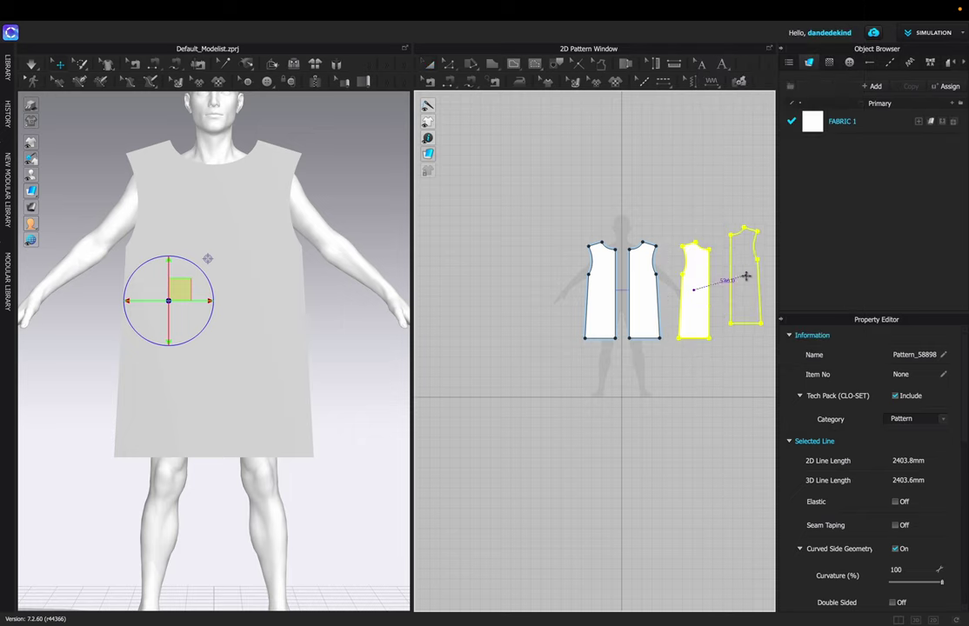
{"action": "left_click", "coordinate": [730, 290]}
{"action": "left_click", "coordinate": [741, 209]}
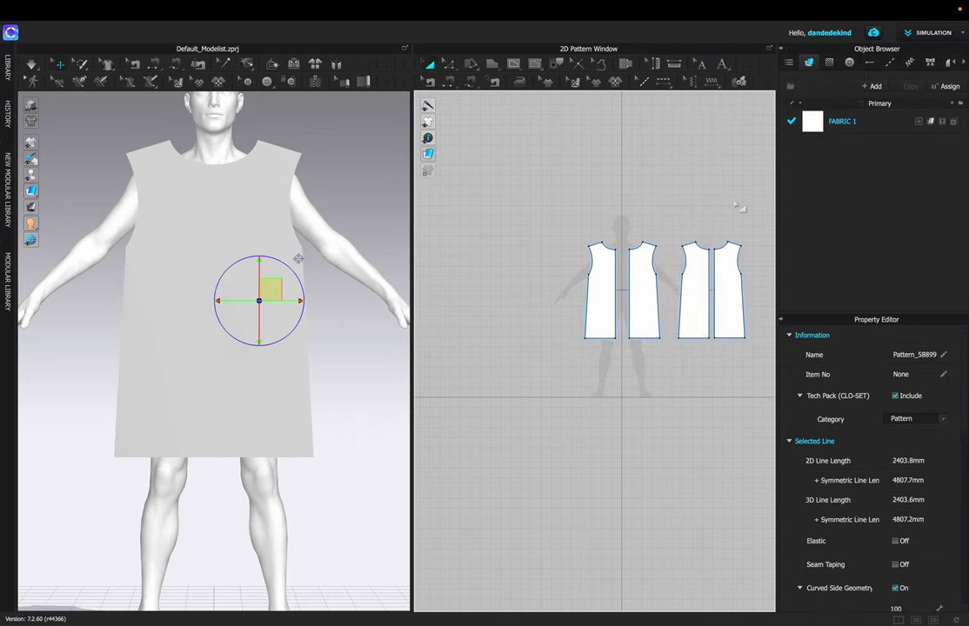
Sew the centre edges of the two front panels together, and likewise the centre edges of the two back panels, with Segment Sewing
{"action": "scroll", "coordinate": [694, 281], "scroll_direction": "up", "scroll_amount": 1}
{"action": "key", "text": "n"}
{"action": "left_click", "coordinate": [617, 281]}
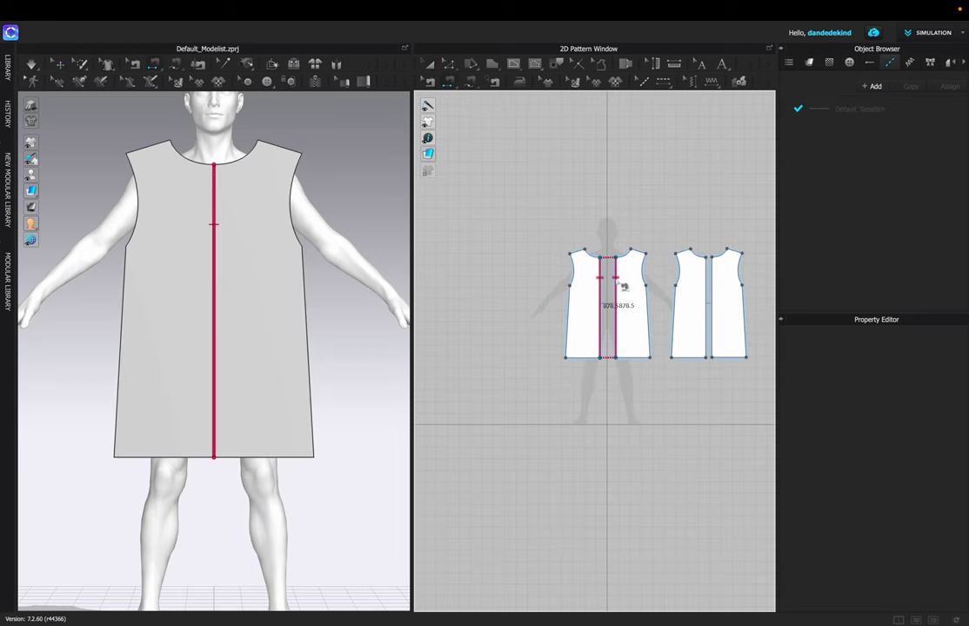
{"action": "left_click", "coordinate": [707, 293]}
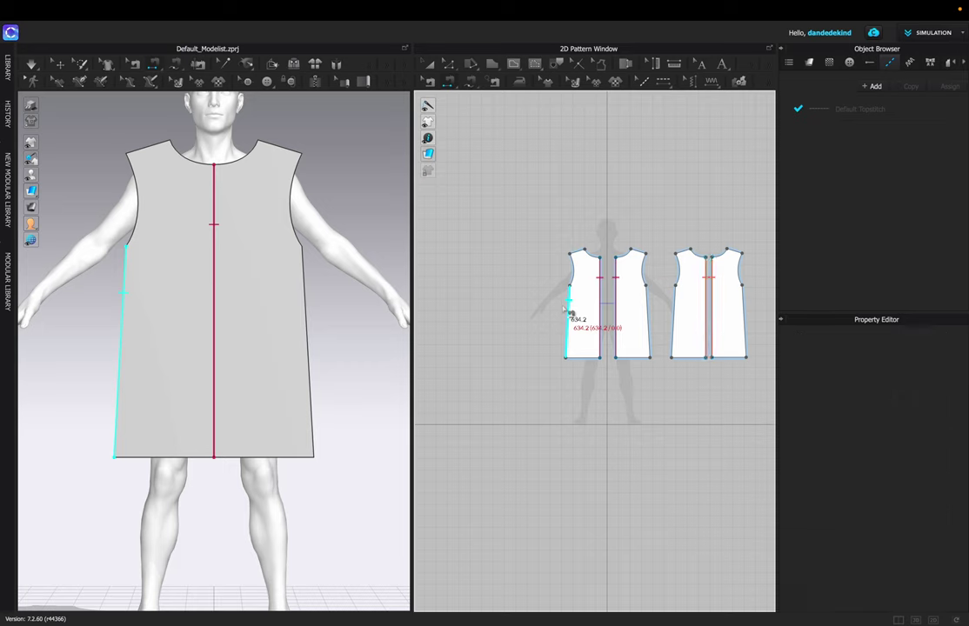
Sew the side edges and the shoulder edges of the front panels to the matching edges of the back panels
{"action": "left_click", "coordinate": [674, 316]}
{"action": "left_click", "coordinate": [744, 314]}
{"action": "left_click", "coordinate": [736, 252]}
{"action": "left_click", "coordinate": [640, 252]}
{"action": "left_click", "coordinate": [685, 252]}
{"action": "left_click", "coordinate": [585, 254]}
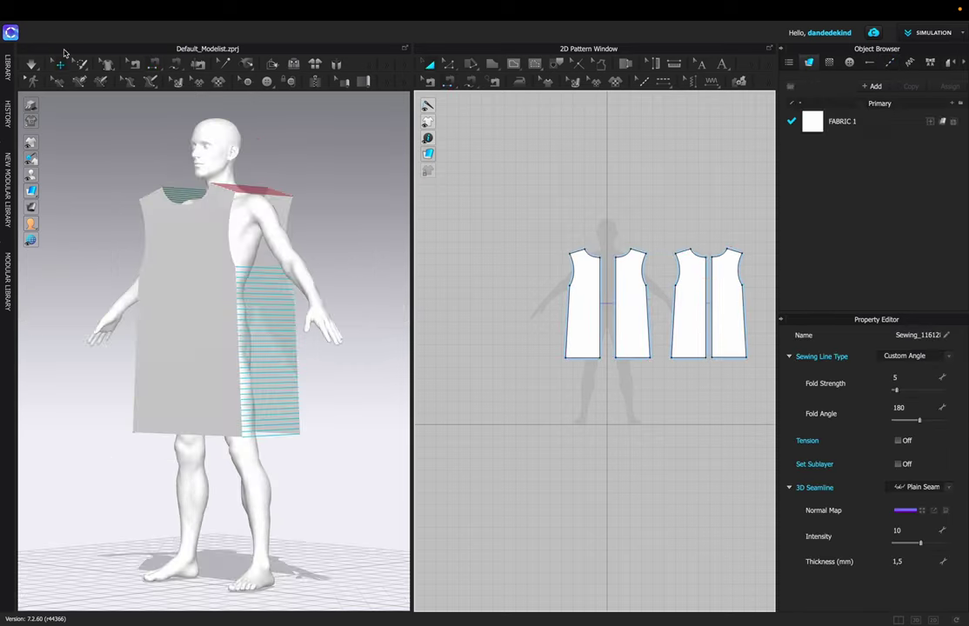
Simulate the sewn body so it drapes on the avatar, and place the back panels above the front panels in the 2D layout
{"action": "left_click", "coordinate": [32, 68]}
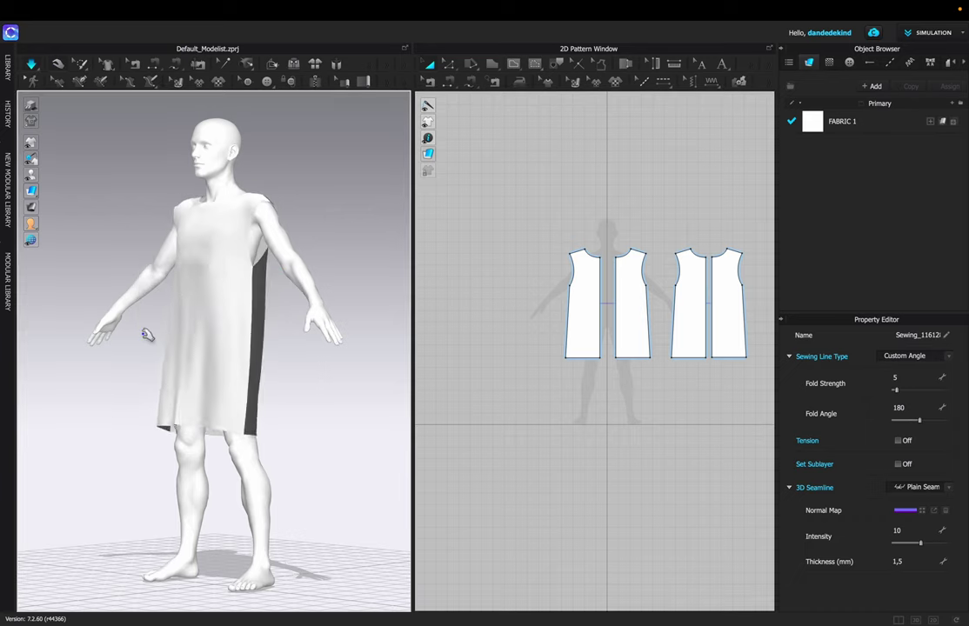
{"action": "scroll", "coordinate": [145, 335], "scroll_direction": "up", "scroll_amount": 5}
{"action": "scroll", "coordinate": [145, 335], "scroll_direction": "down", "scroll_amount": 5}
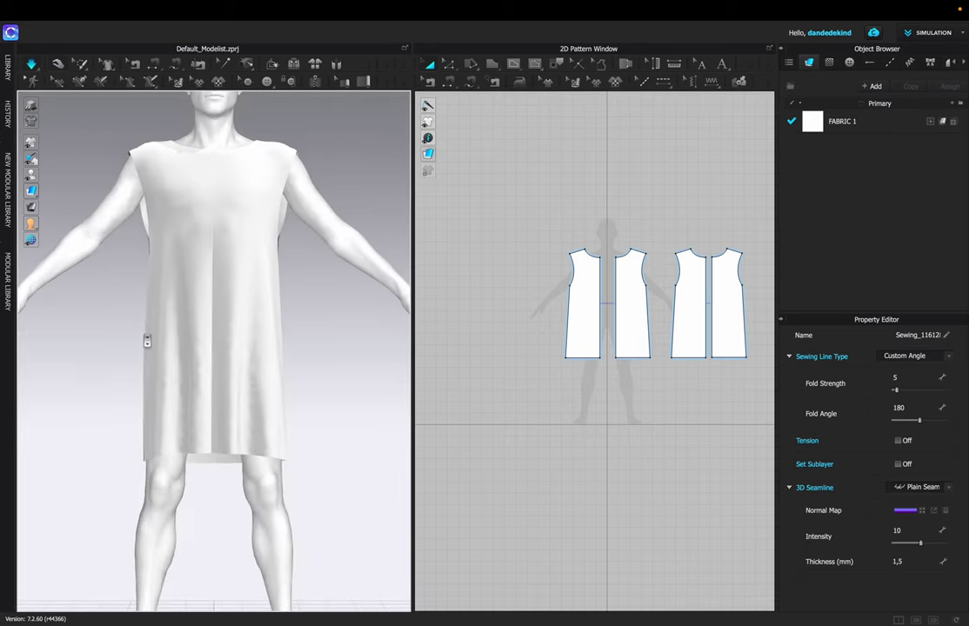
{"action": "scroll", "coordinate": [205, 384], "scroll_direction": "down", "scroll_amount": 2}
{"action": "mouse_move", "coordinate": [49, 192]}
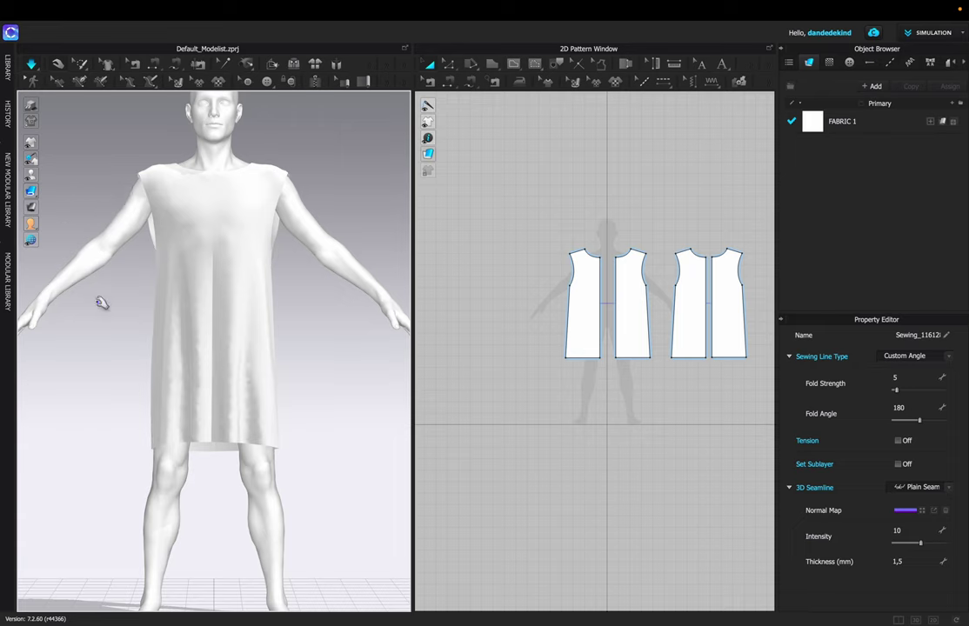
{"action": "scroll", "coordinate": [99, 308], "scroll_direction": "down", "scroll_amount": 3}
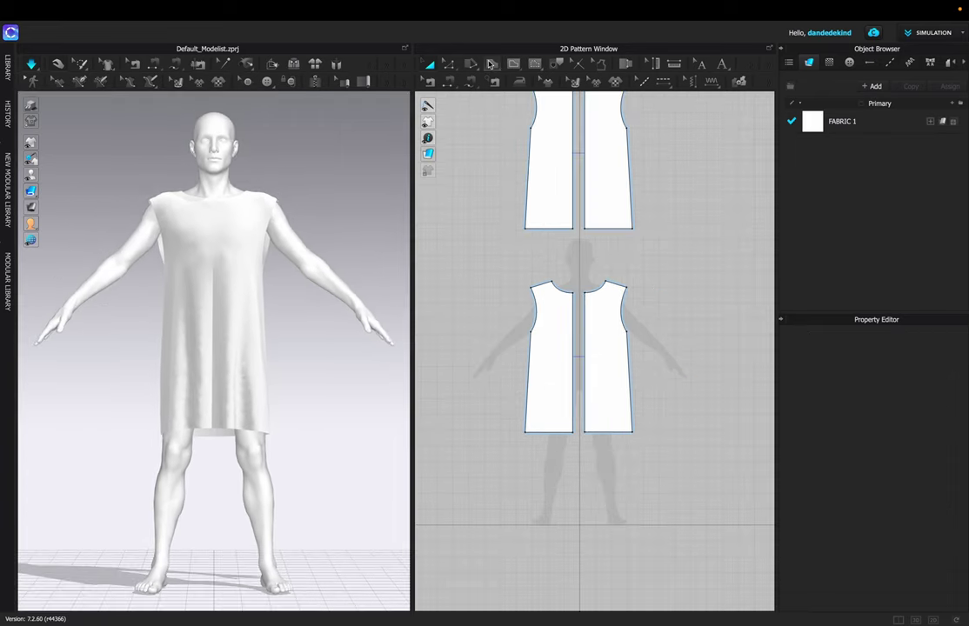
Draw a half-sleeve pattern beside the front panels with a curved cap about 249 mm long, a 401 mm side edge and a narrow hem
{"action": "left_click", "coordinate": [490, 64]}
{"action": "left_click", "coordinate": [505, 83]}
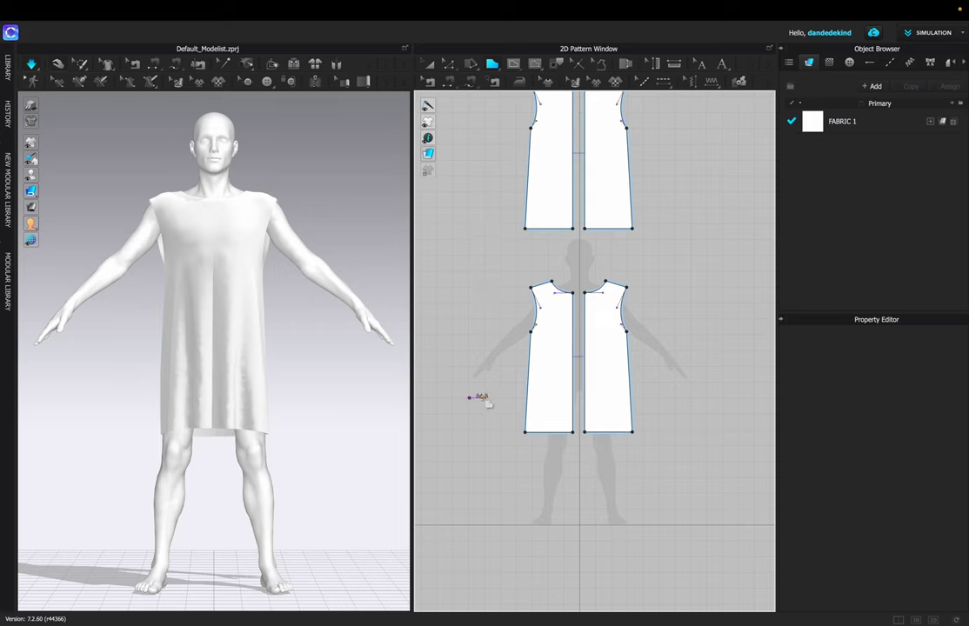
{"action": "left_click", "coordinate": [500, 336]}
{"action": "left_click", "coordinate": [470, 314]}
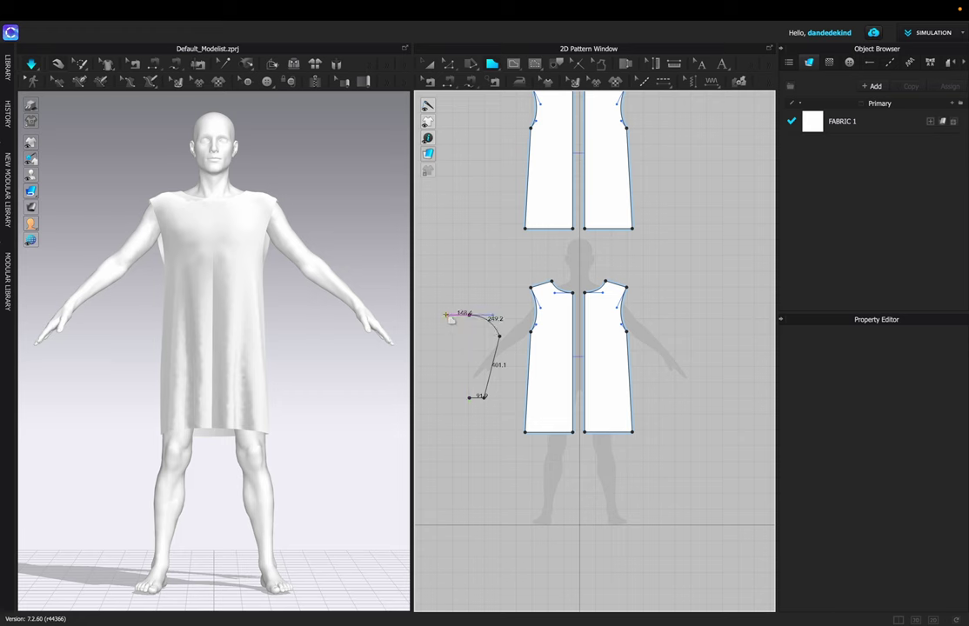
{"action": "left_click", "coordinate": [470, 398]}
{"action": "key", "text": "4"}
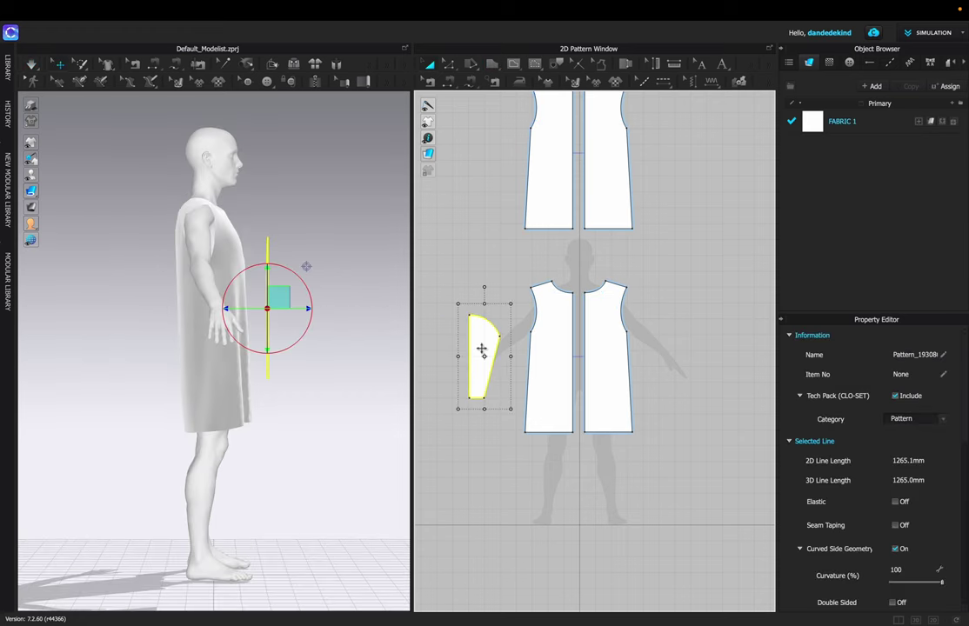
Create a linked symmetric clone of the half sleeve and place it level, right beside the original
{"action": "right_click", "coordinate": [487, 341]}
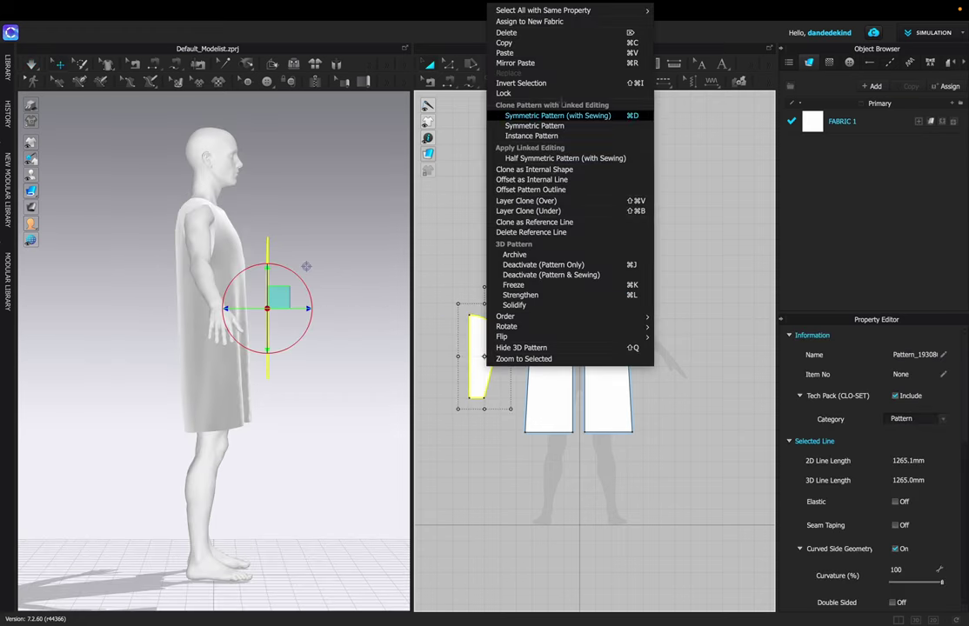
{"action": "left_click", "coordinate": [558, 121]}
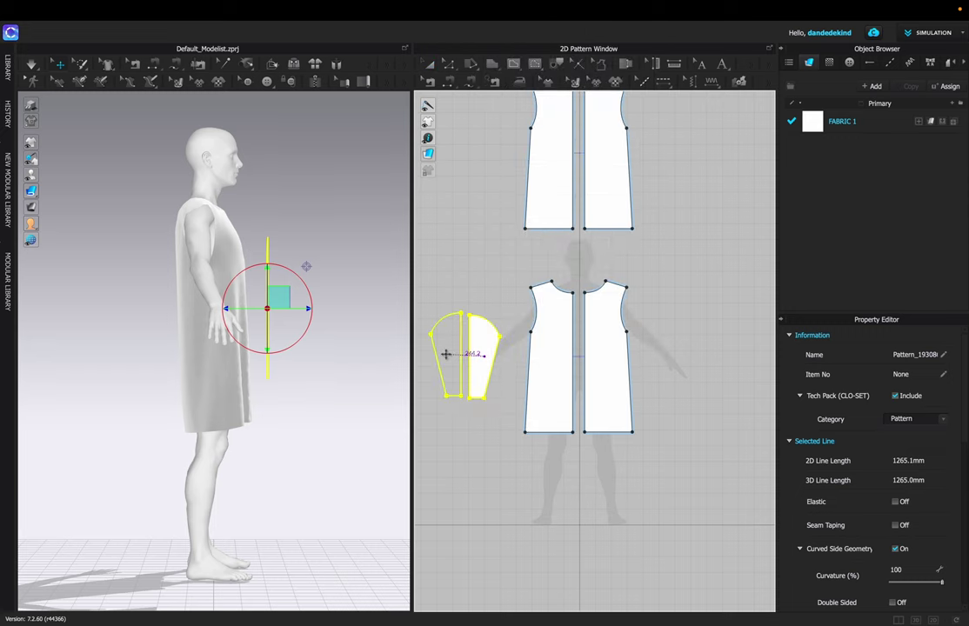
{"action": "left_click", "coordinate": [450, 347]}
{"action": "left_click", "coordinate": [469, 274]}
Sew the centre edges of the two half sleeves together and move the cloned half next to the original in the 3D view
{"action": "key", "text": "n"}
{"action": "left_click", "coordinate": [470, 345]}
{"action": "left_click", "coordinate": [461, 347]}
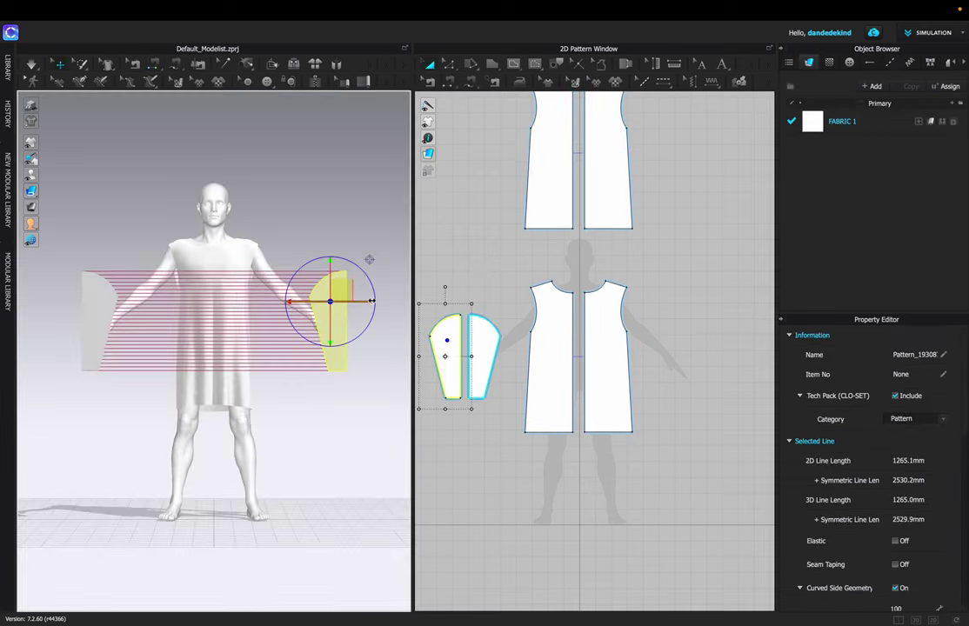
{"action": "left_click_drag", "start_coordinate": [368, 302], "coordinate": [97, 302]}
{"action": "left_click", "coordinate": [476, 250]}
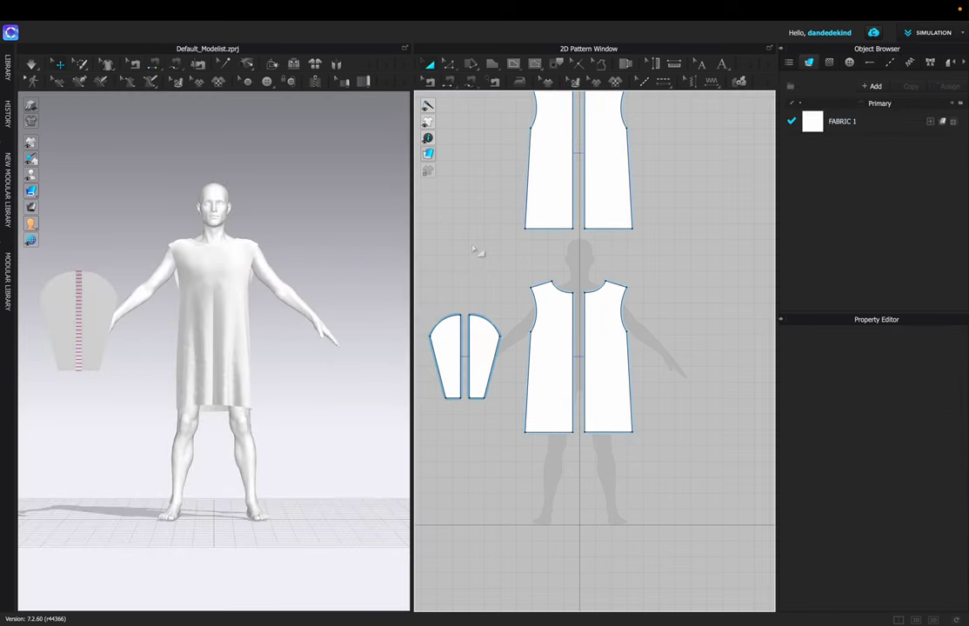
Merge the two half sleeves into one sleeve pattern along their shared centre seam
{"action": "key", "text": "b"}
{"action": "left_click", "coordinate": [468, 344]}
{"action": "right_click", "coordinate": [463, 329]}
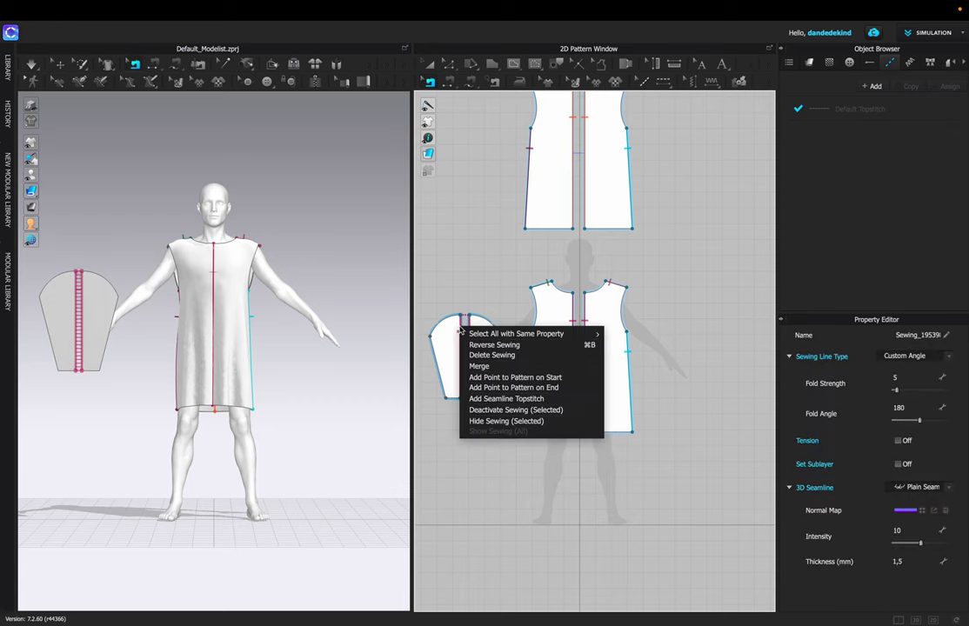
{"action": "left_click", "coordinate": [476, 368]}
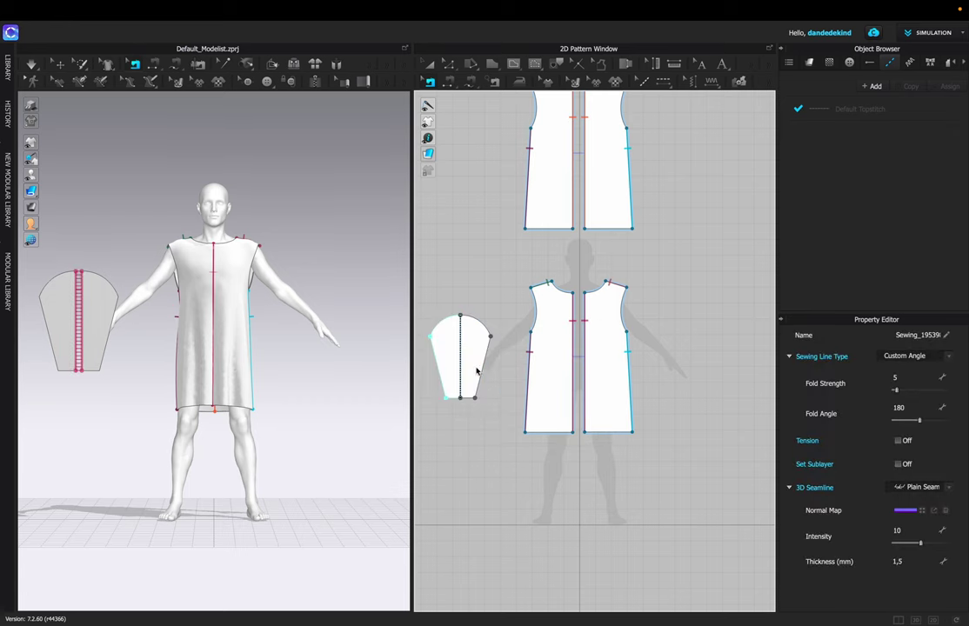
Rotate and move the sleeve in the 3D view so it lies along the avatar's outstretched arm
{"action": "left_click", "coordinate": [59, 64]}
{"action": "left_click", "coordinate": [91, 310]}
{"action": "left_click_drag", "start_coordinate": [89, 334], "coordinate": [128, 306]}
{"action": "scroll", "coordinate": [131, 297], "scroll_direction": "up", "scroll_amount": 10}
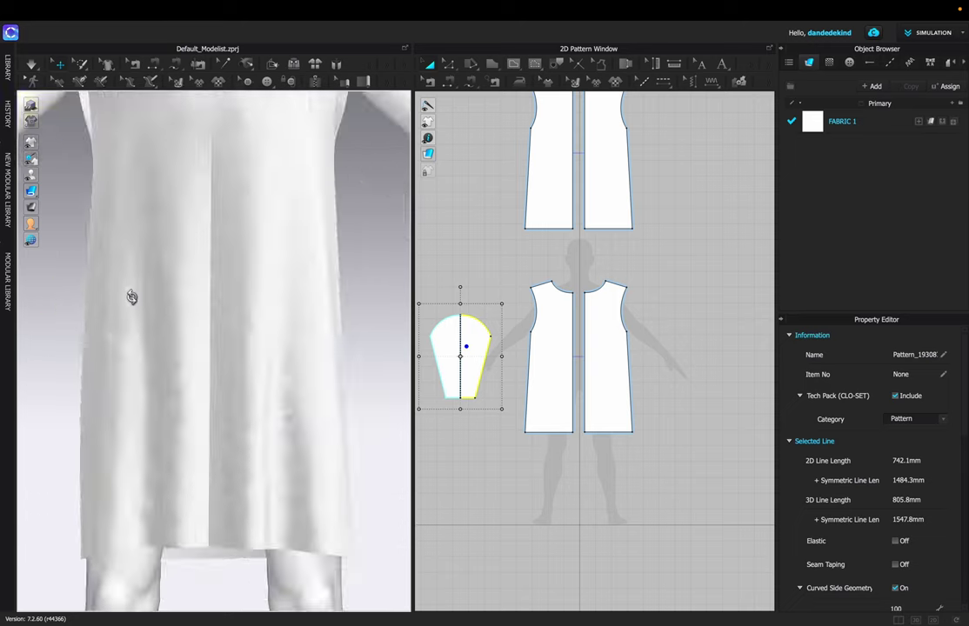
{"action": "key", "text": "5"}
{"action": "scroll", "coordinate": [134, 303], "scroll_direction": "down", "scroll_amount": 10}
{"action": "left_click_drag", "start_coordinate": [64, 357], "coordinate": [102, 309]}
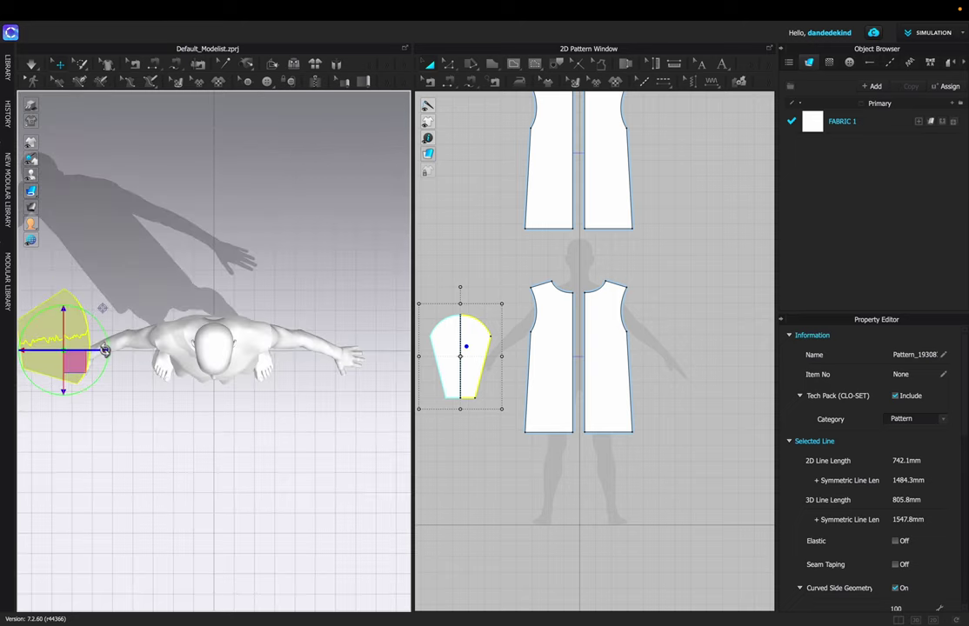
{"action": "key", "text": "2"}
{"action": "scroll", "coordinate": [155, 352], "scroll_direction": "down", "scroll_amount": 5}
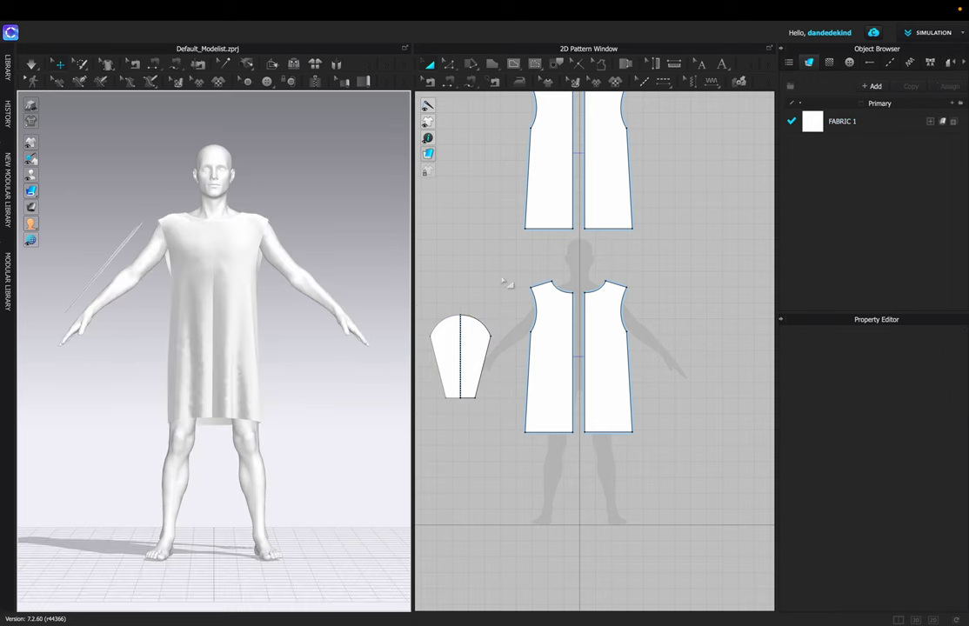
Sew the two halves of the sleeve cap to the adjacent front and back armholes and simulate the garment
{"action": "key", "text": "n"}
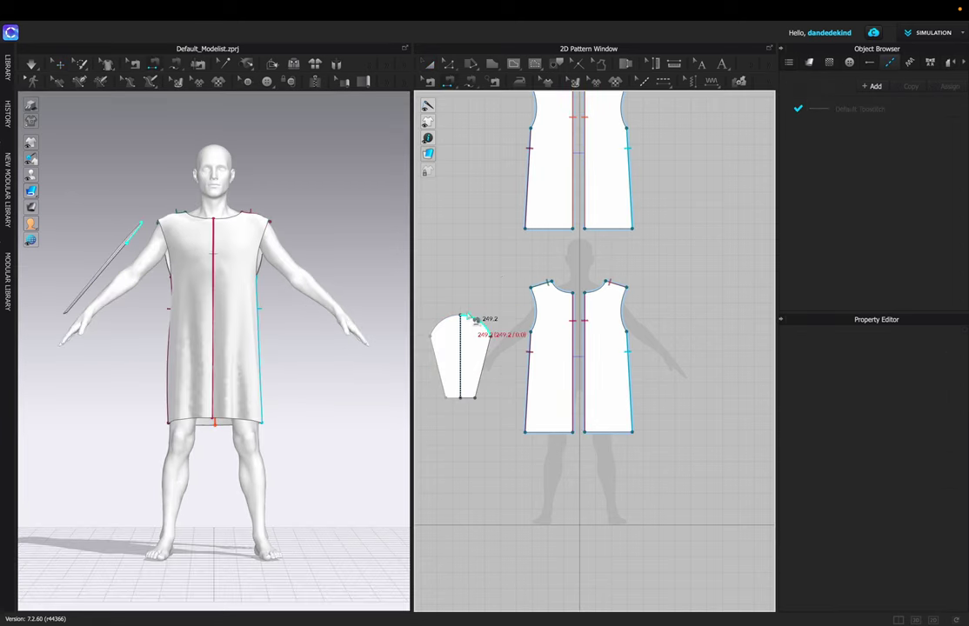
{"action": "left_click", "coordinate": [476, 320]}
{"action": "left_click", "coordinate": [534, 294]}
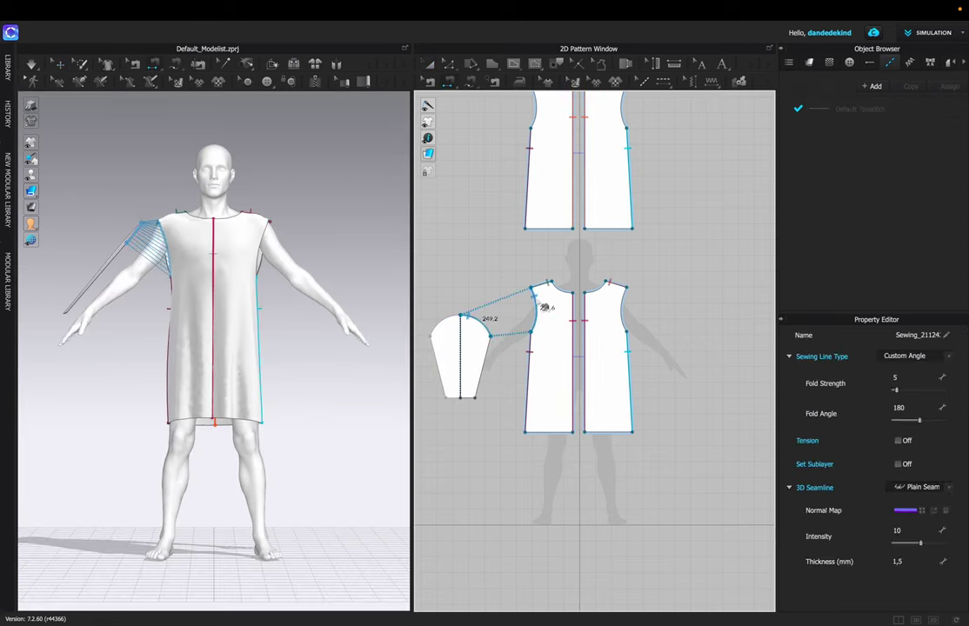
{"action": "scroll", "coordinate": [534, 294], "scroll_direction": "down", "scroll_amount": 3}
{"action": "left_click", "coordinate": [485, 314]}
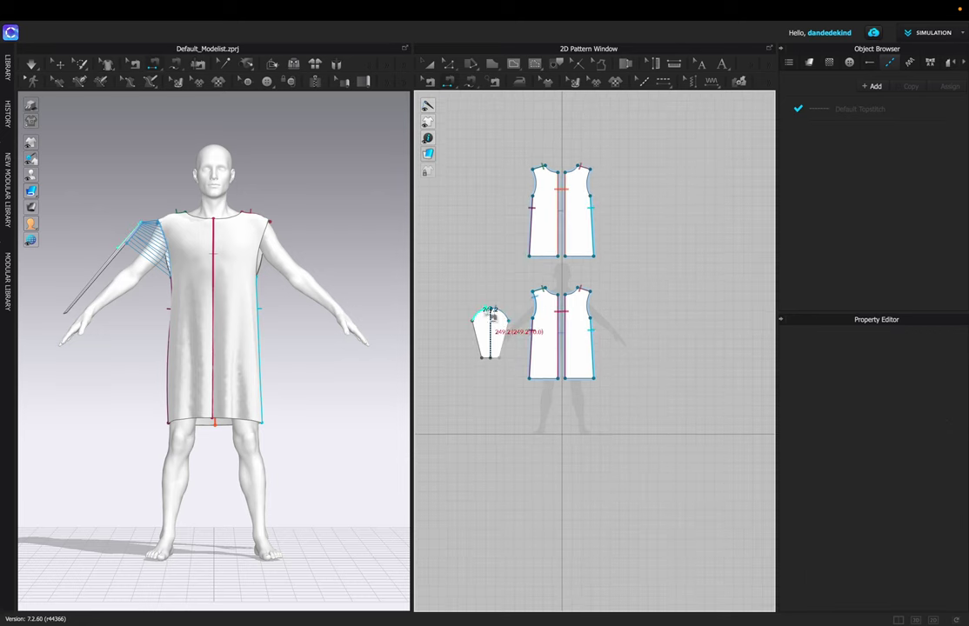
{"action": "left_click", "coordinate": [544, 183]}
{"action": "left_click", "coordinate": [32, 64]}
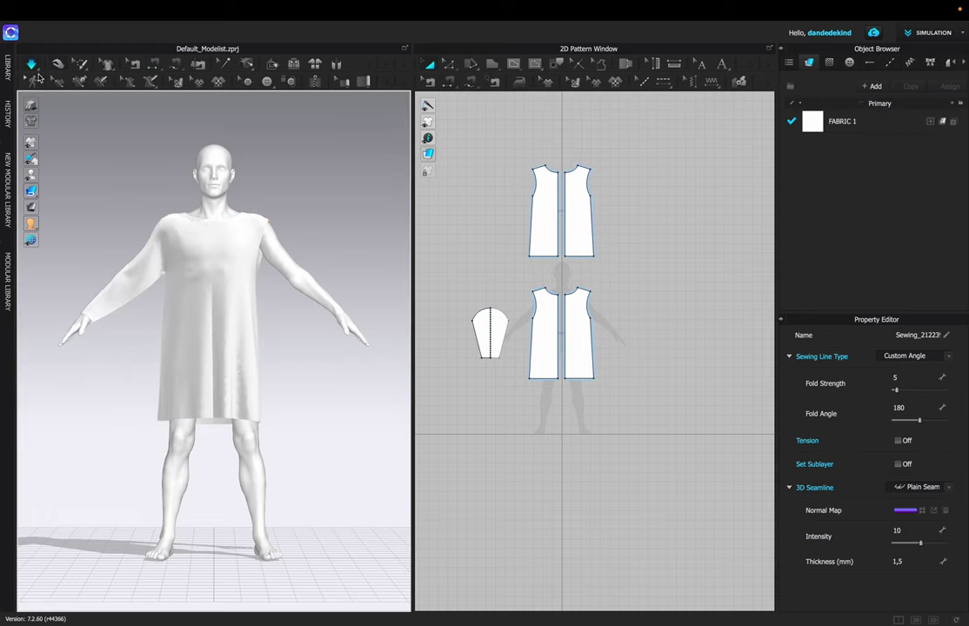
Widen the sleeve hem symmetrically by moving its corner point outward, and simulate the change
{"action": "left_click", "coordinate": [486, 366]}
{"action": "key", "text": "q"}
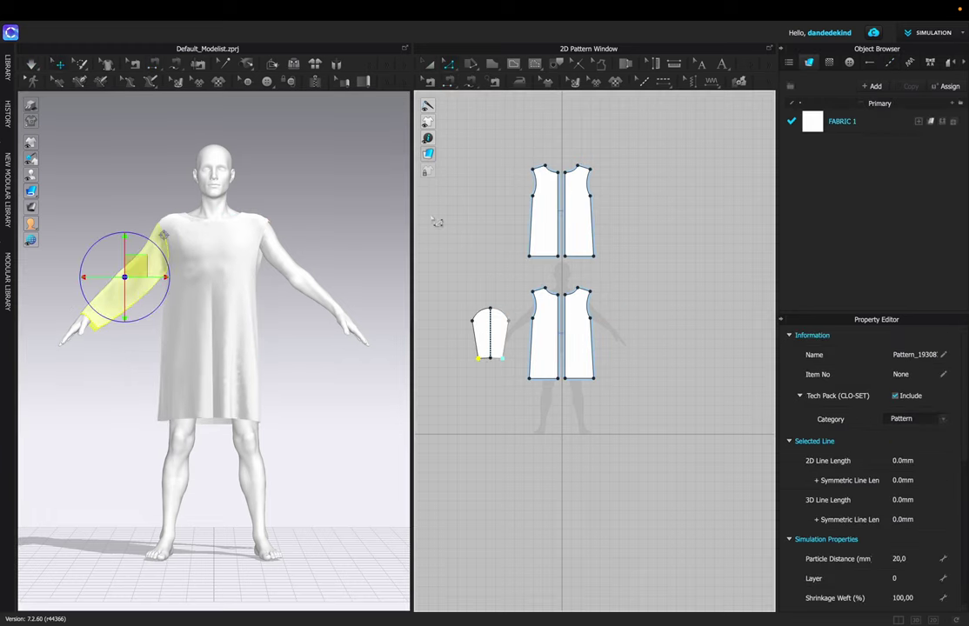
{"action": "left_click", "coordinate": [147, 170]}
{"action": "left_click", "coordinate": [32, 65]}
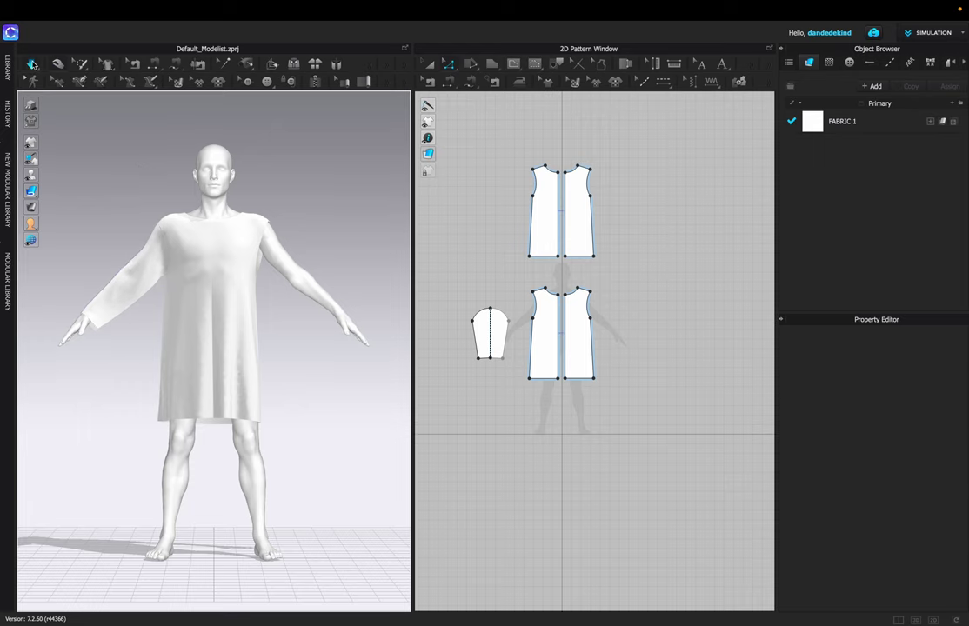
{"action": "left_click", "coordinate": [39, 64]}
Sew the sleeve's two underarm edges together and simulate so the sleeve closes around the arm
{"action": "key", "text": "n"}
{"action": "left_click", "coordinate": [484, 344]}
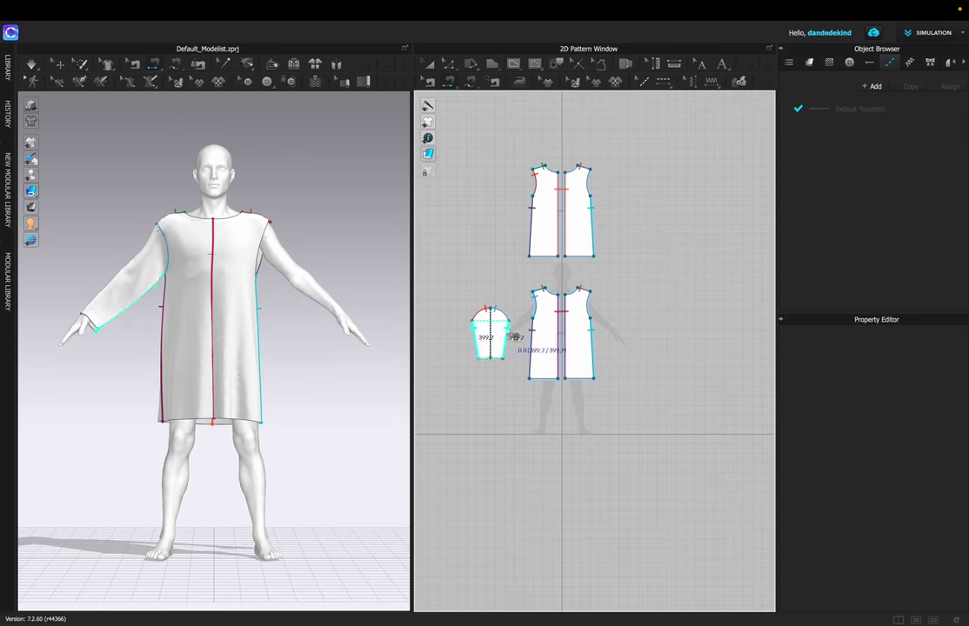
{"action": "left_click", "coordinate": [509, 339]}
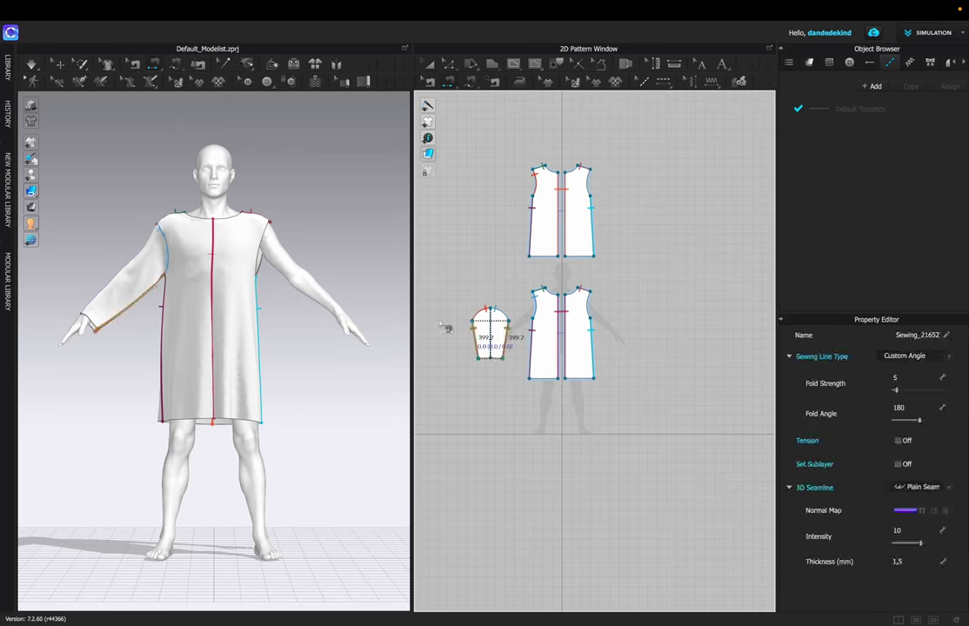
{"action": "left_click", "coordinate": [33, 66]}
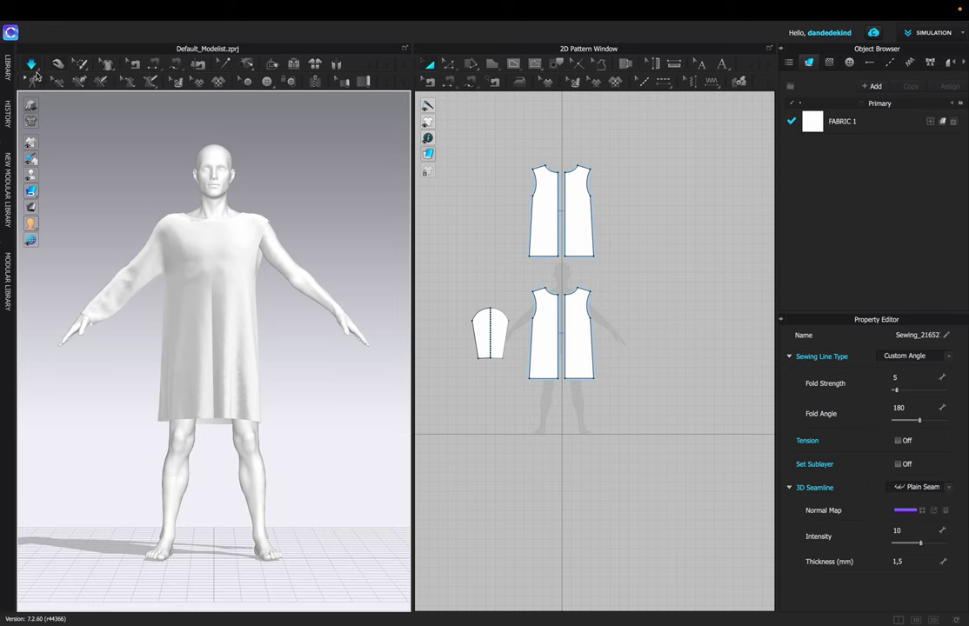
Move the sleeve's underarm corner slightly outward and raise its hem to shorten it, simulating the changes
{"action": "key", "text": "n"}
{"action": "scroll", "coordinate": [487, 379], "scroll_direction": "up", "scroll_amount": 5}
{"action": "key", "text": "z"}
{"action": "left_click", "coordinate": [464, 331]}
{"action": "left_click", "coordinate": [454, 253]}
{"action": "left_click_drag", "start_coordinate": [451, 248], "coordinate": [442, 249]}
{"action": "key", "text": "space"}
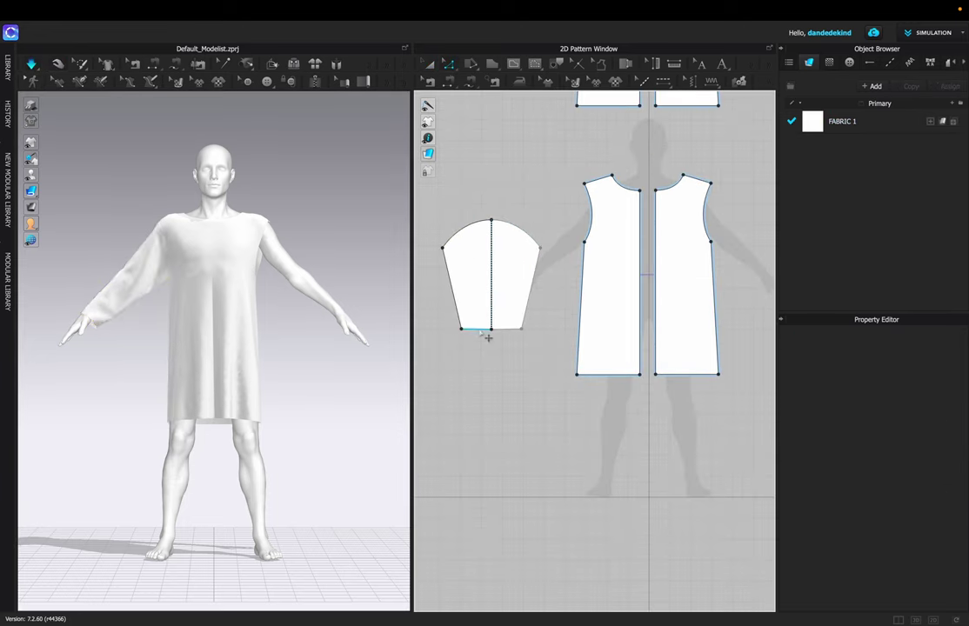
{"action": "left_click_drag", "start_coordinate": [479, 331], "coordinate": [479, 322]}
{"action": "left_click", "coordinate": [33, 65]}
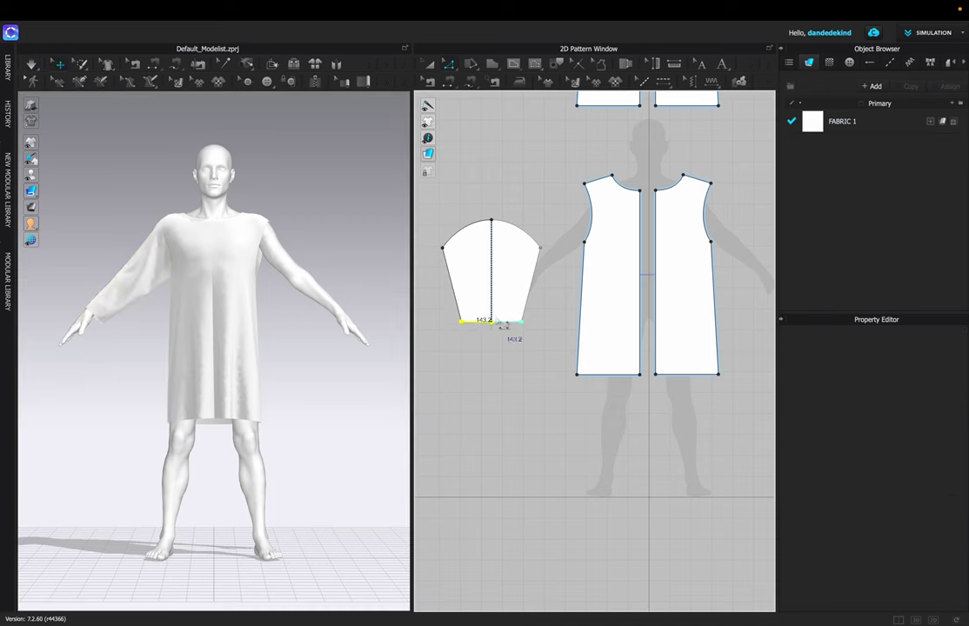
Apply an Align To Point option to the sleeve's hem corner point to level the hem
{"action": "left_click", "coordinate": [468, 327]}
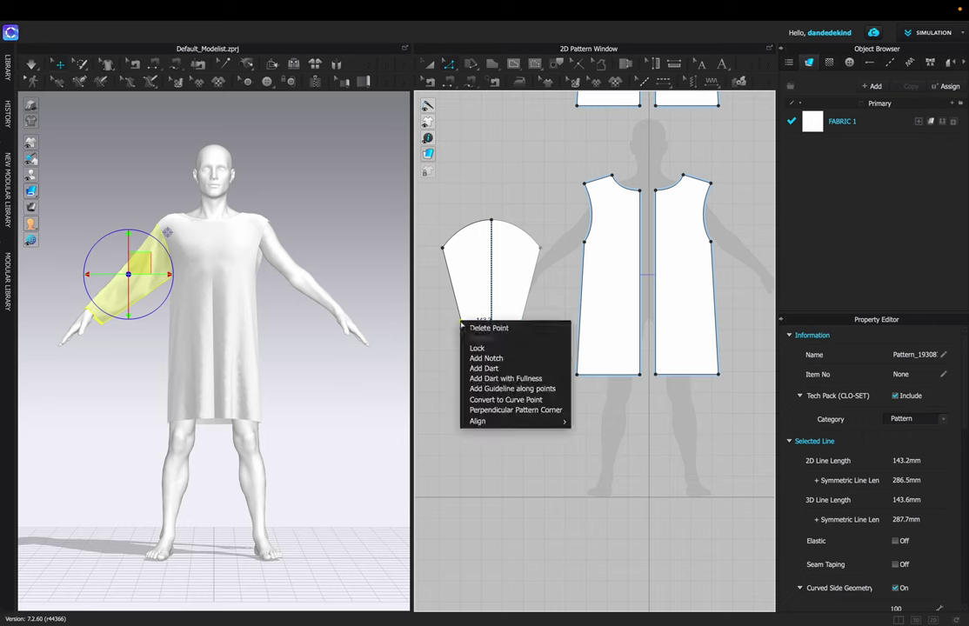
{"action": "mouse_move", "coordinate": [500, 422]}
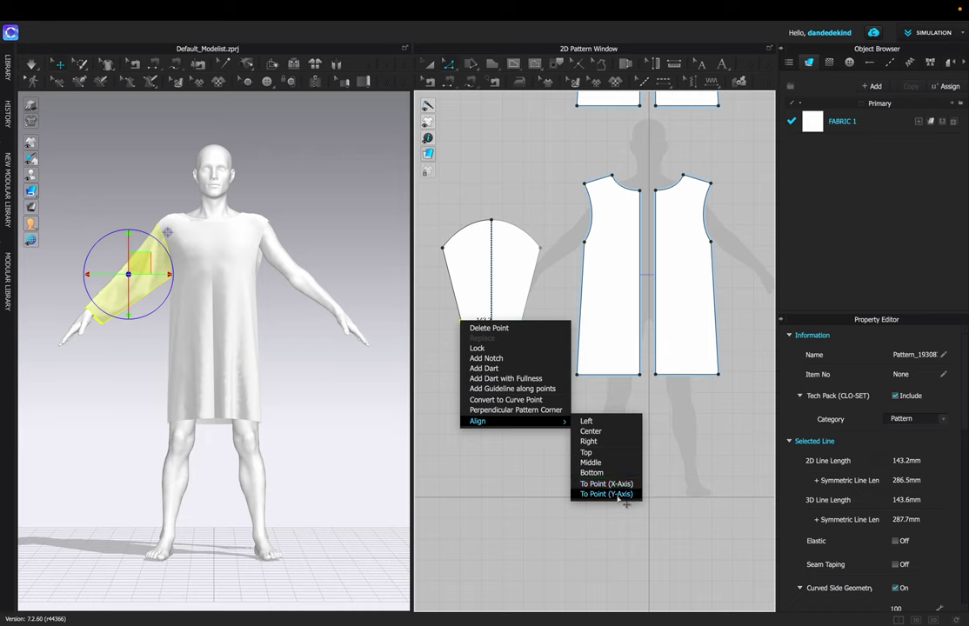
{"action": "left_click", "coordinate": [618, 488]}
{"action": "left_click", "coordinate": [536, 388]}
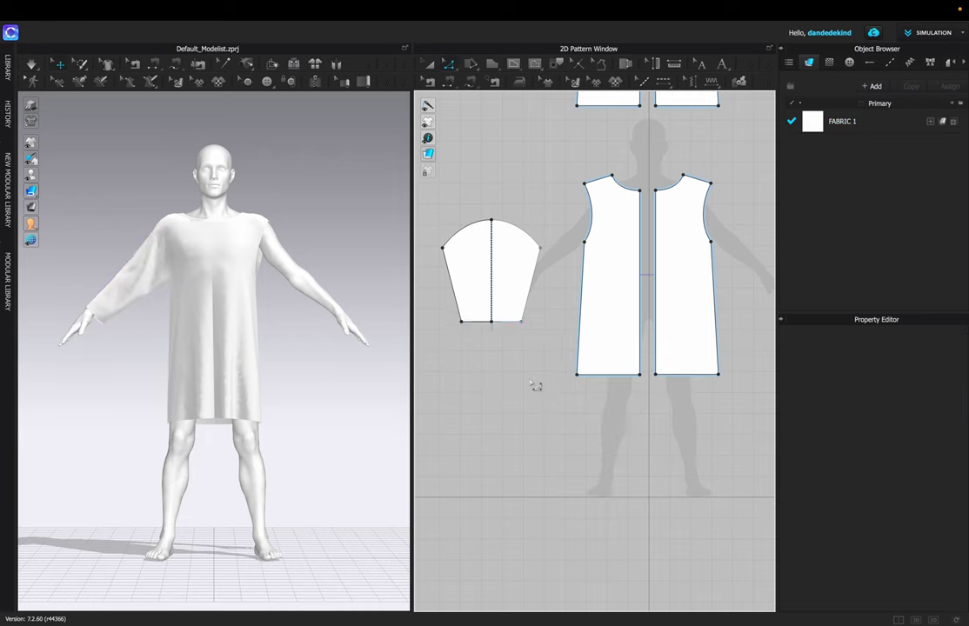
Paste a copy of the sleeve beside the opposite front panel and position it on the avatar's bare arm in the 3D view
{"action": "scroll", "coordinate": [529, 377], "scroll_direction": "down", "scroll_amount": 5}
{"action": "key", "text": "a"}
{"action": "left_click", "coordinate": [519, 328]}
{"action": "key", "text": "ctrl+c"}
{"action": "key", "text": "ctrl+v"}
{"action": "left_click", "coordinate": [652, 334]}
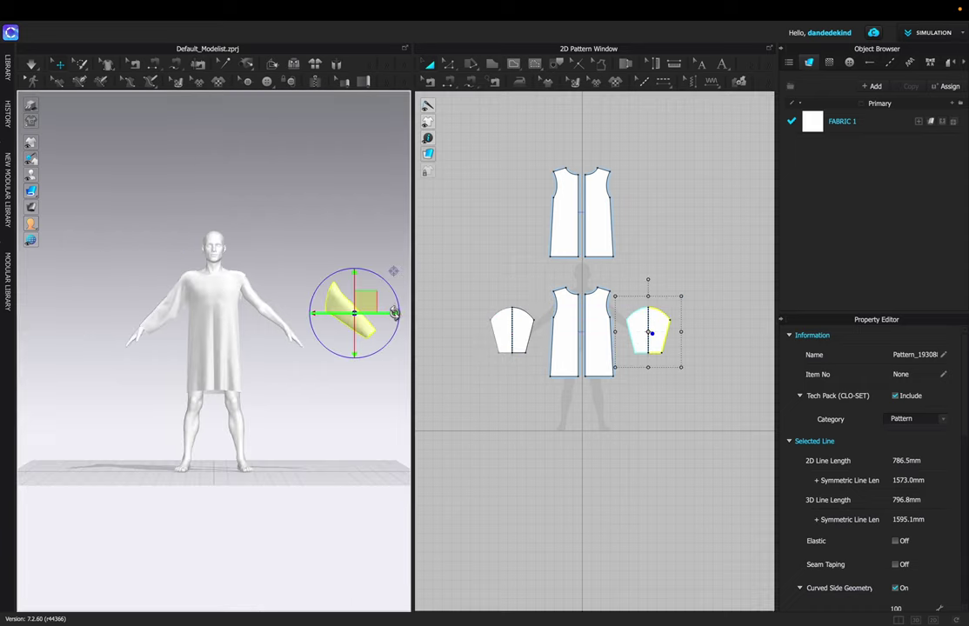
{"action": "left_click_drag", "start_coordinate": [393, 313], "coordinate": [332, 296]}
{"action": "key", "text": "5"}
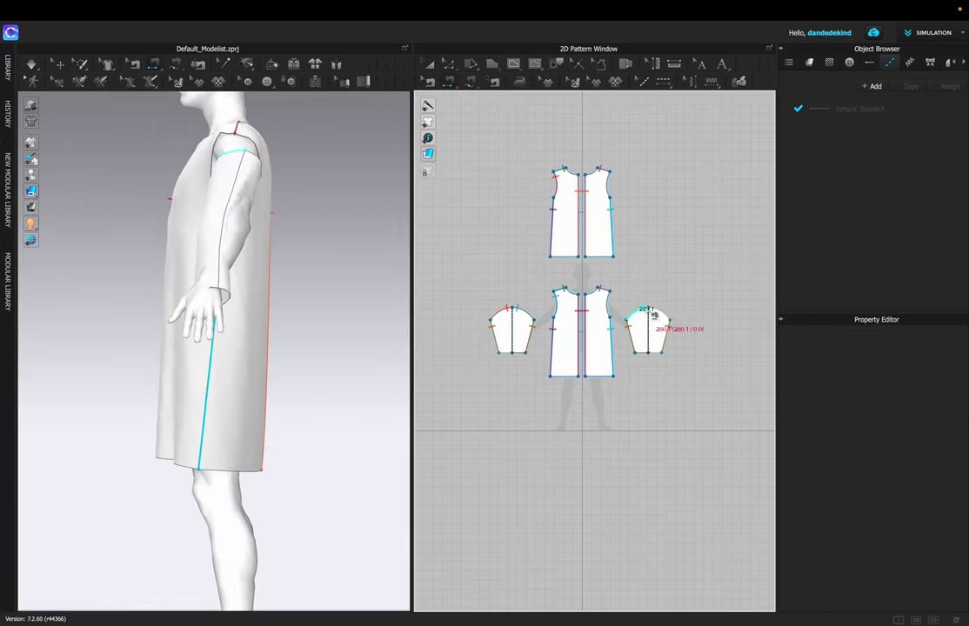
Sew the copied sleeve's cap to the open front and back armholes, simulate, and tug the garment's front hem into place
{"action": "left_click", "coordinate": [639, 315]}
{"action": "left_click", "coordinate": [623, 189]}
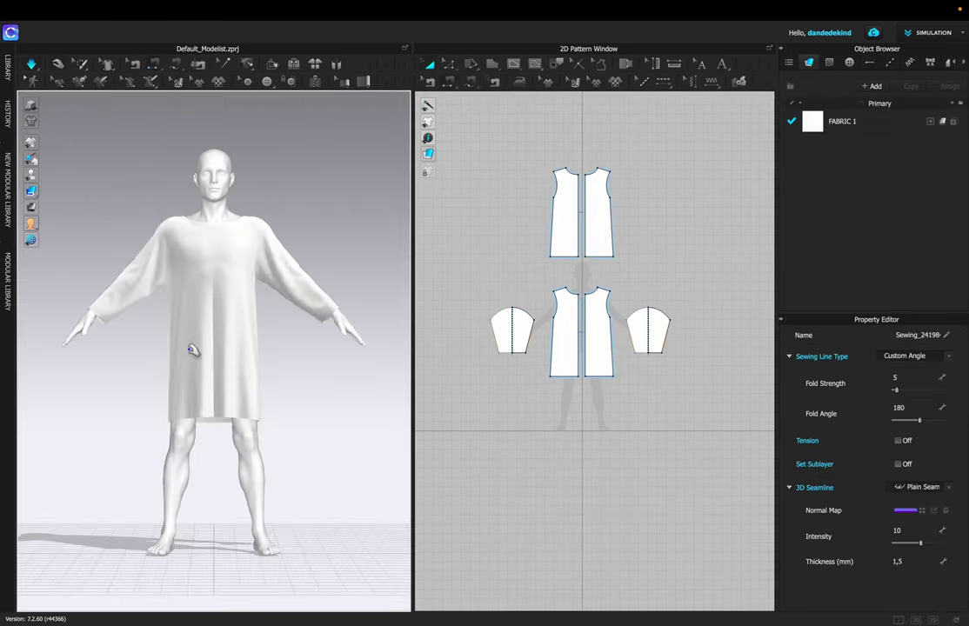
{"action": "left_click", "coordinate": [152, 392]}
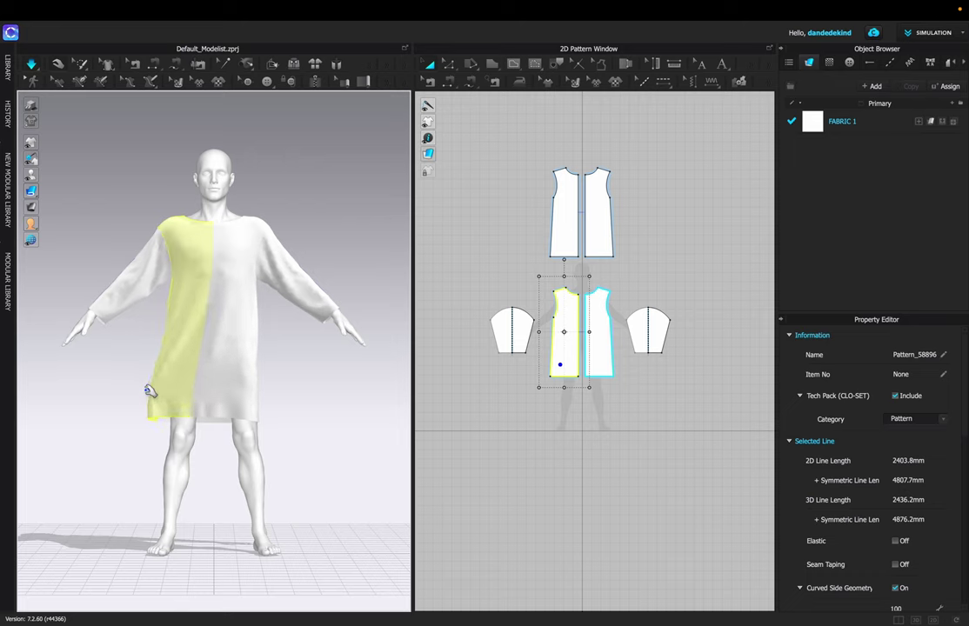
Tug the front panel's hem and the sleeve near the wrist into place during the simulation
{"action": "left_click", "coordinate": [238, 399]}
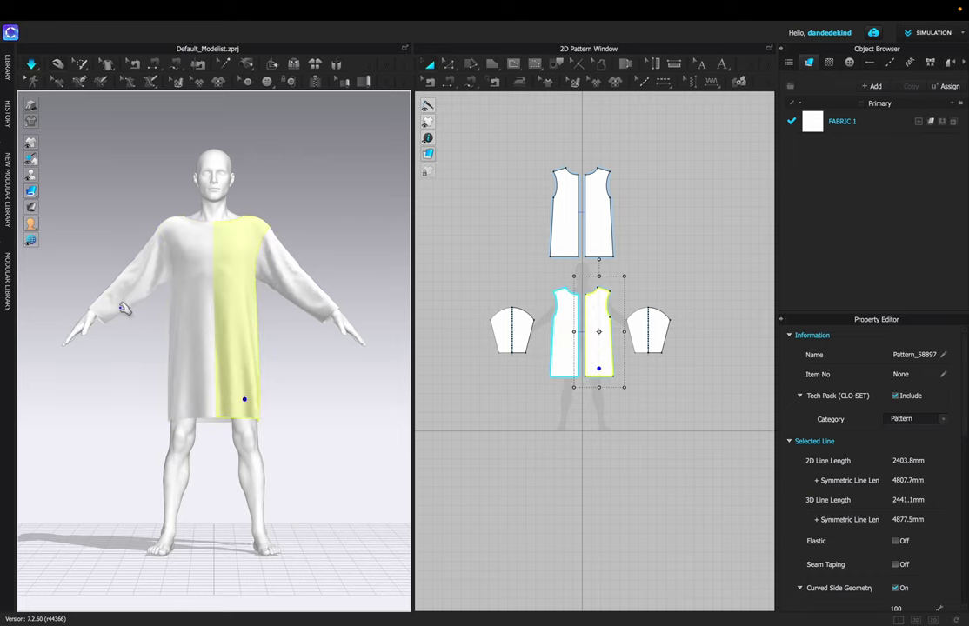
{"action": "left_click", "coordinate": [122, 305]}
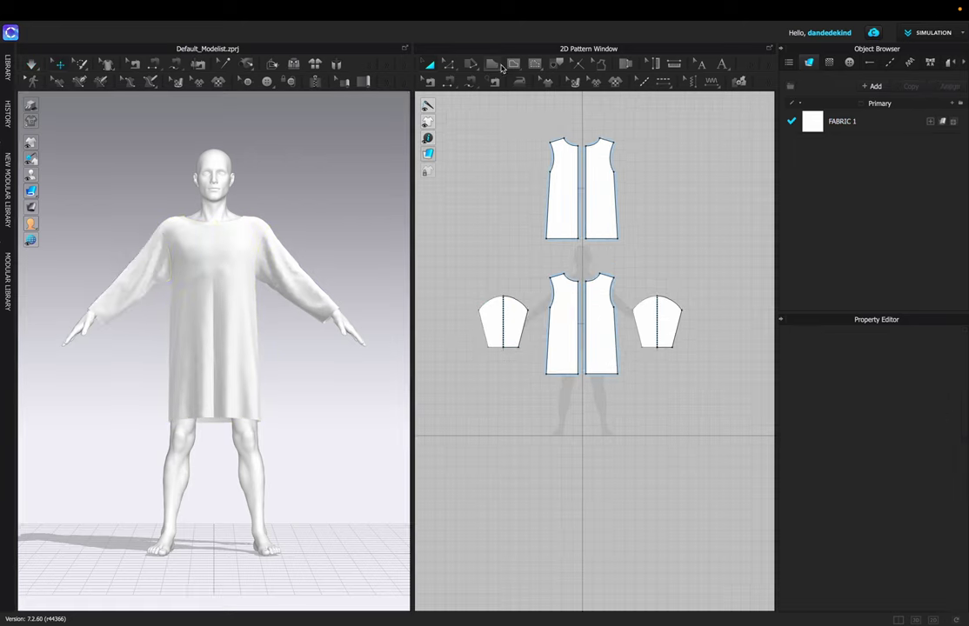
Create a rectangle 100 mm wide and 20 mm high below the sleeve's hem as a cuff piece
{"action": "left_click", "coordinate": [501, 67]}
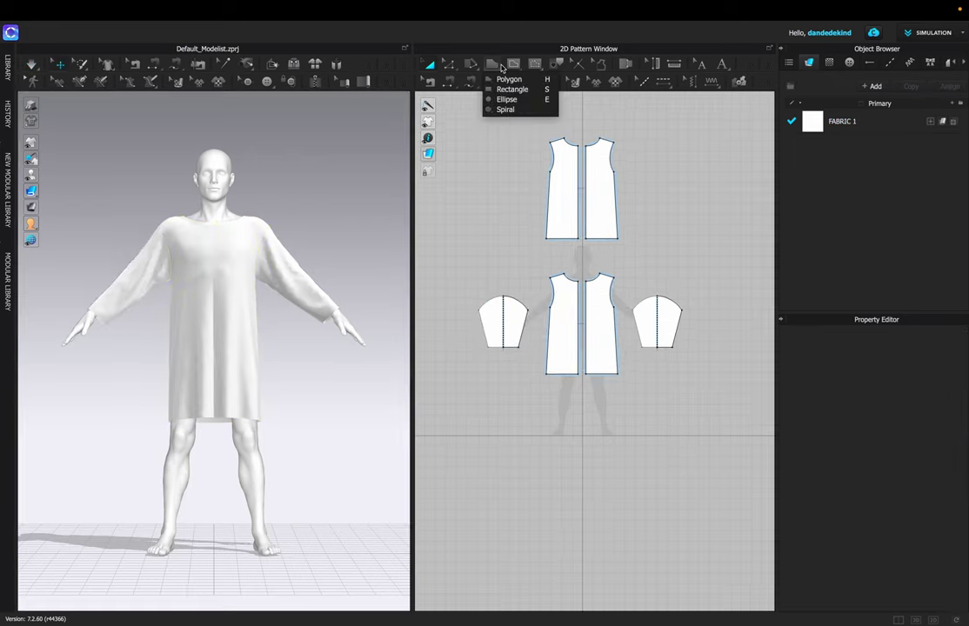
{"action": "left_click", "coordinate": [509, 86]}
{"action": "scroll", "coordinate": [495, 380], "scroll_direction": "up", "scroll_amount": 2}
{"action": "scroll", "coordinate": [495, 380], "scroll_direction": "up", "scroll_amount": 2}
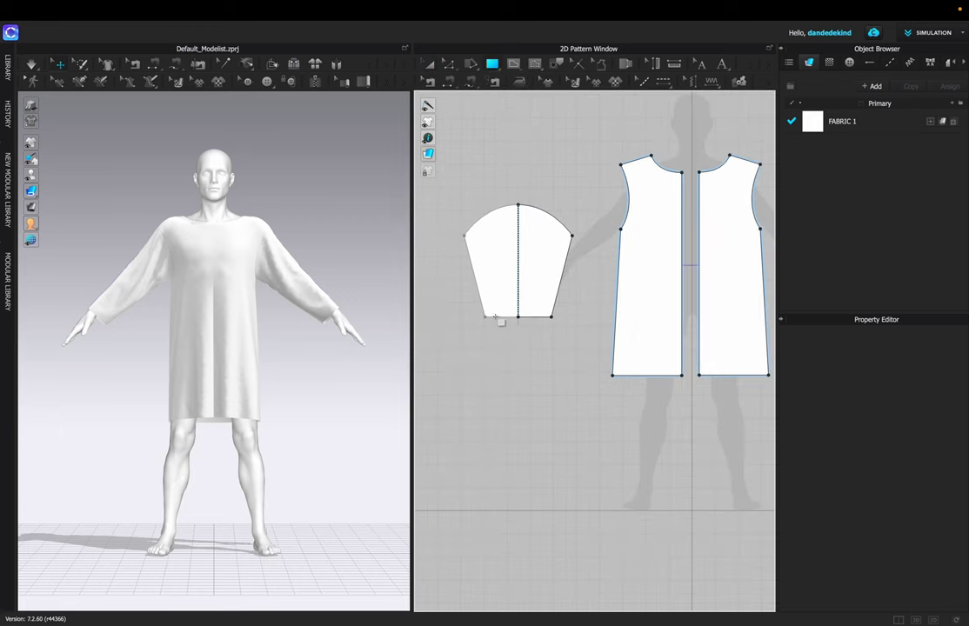
{"action": "left_click", "coordinate": [490, 327]}
{"action": "double_click", "coordinate": [520, 260]}
{"action": "type", "text": "20"}
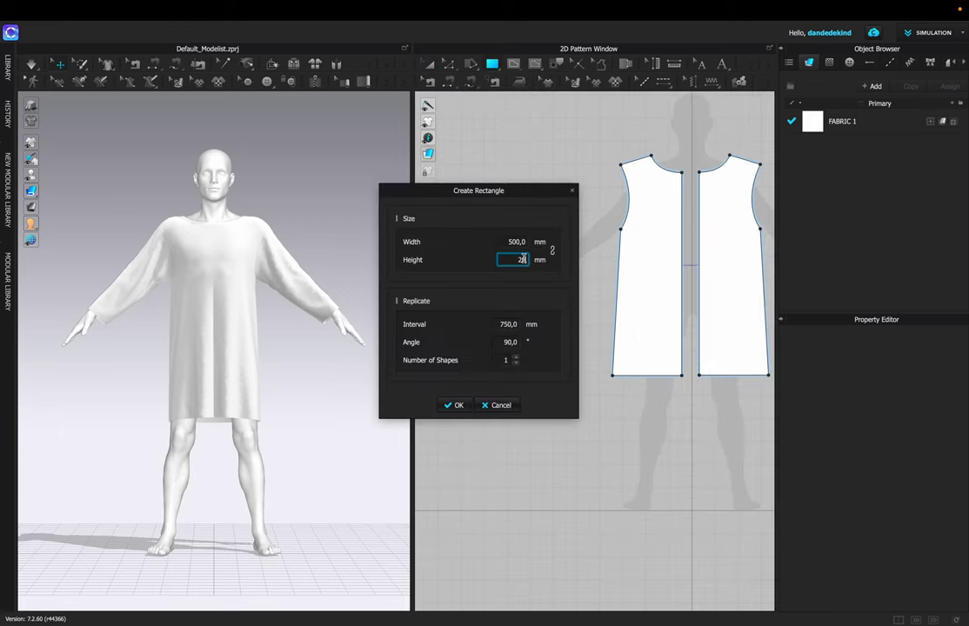
{"action": "double_click", "coordinate": [524, 241]}
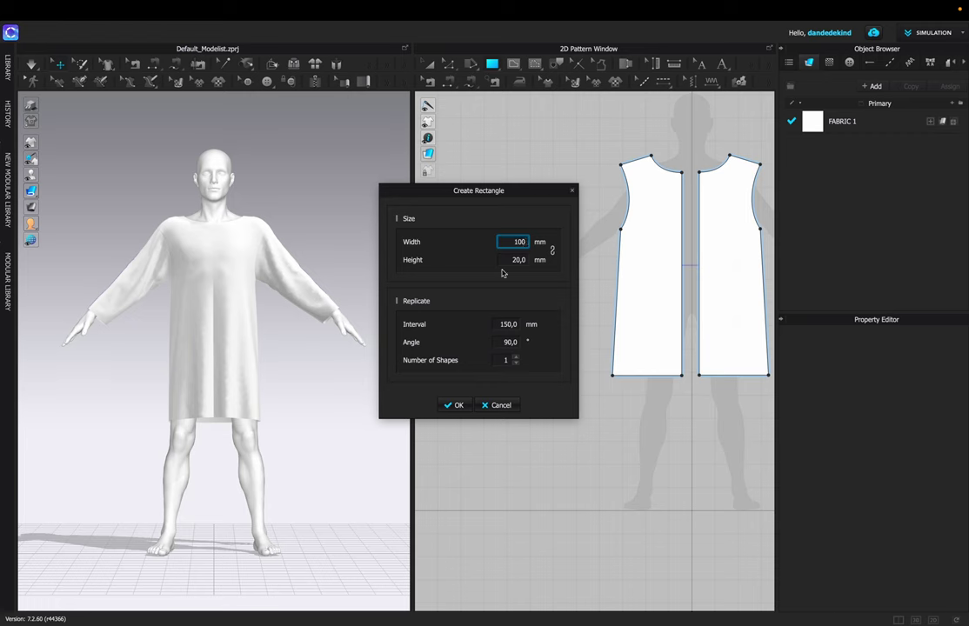
{"action": "left_click", "coordinate": [456, 405]}
Align the cuff rectangle with the sleeve's hem corner and stretch it to about 280 mm wide to span the hem
{"action": "left_click", "coordinate": [431, 65]}
{"action": "left_click", "coordinate": [494, 323]}
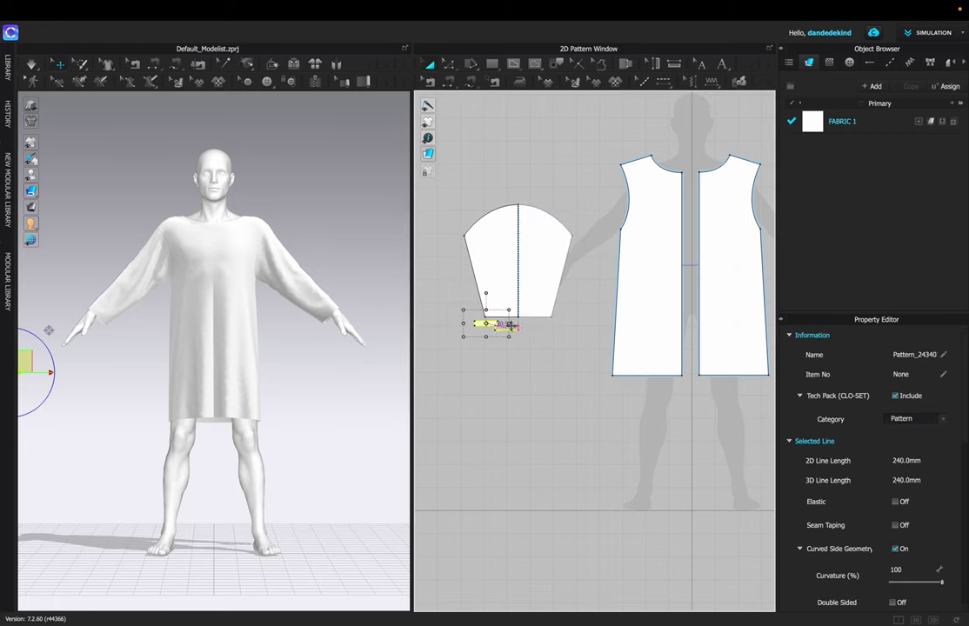
{"action": "left_click_drag", "start_coordinate": [507, 326], "coordinate": [517, 325]}
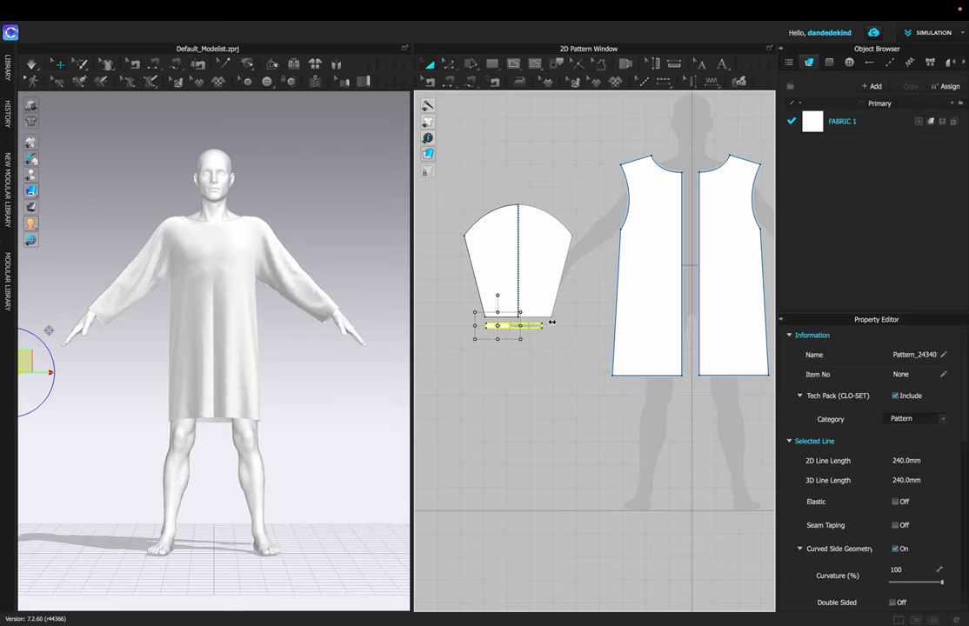
{"action": "left_click_drag", "start_coordinate": [561, 321], "coordinate": [561, 323]}
{"action": "left_click", "coordinate": [480, 130]}
Sew the cuff's upper edge to both halves of the sleeve hem and join its short ends together
{"action": "key", "text": "n"}
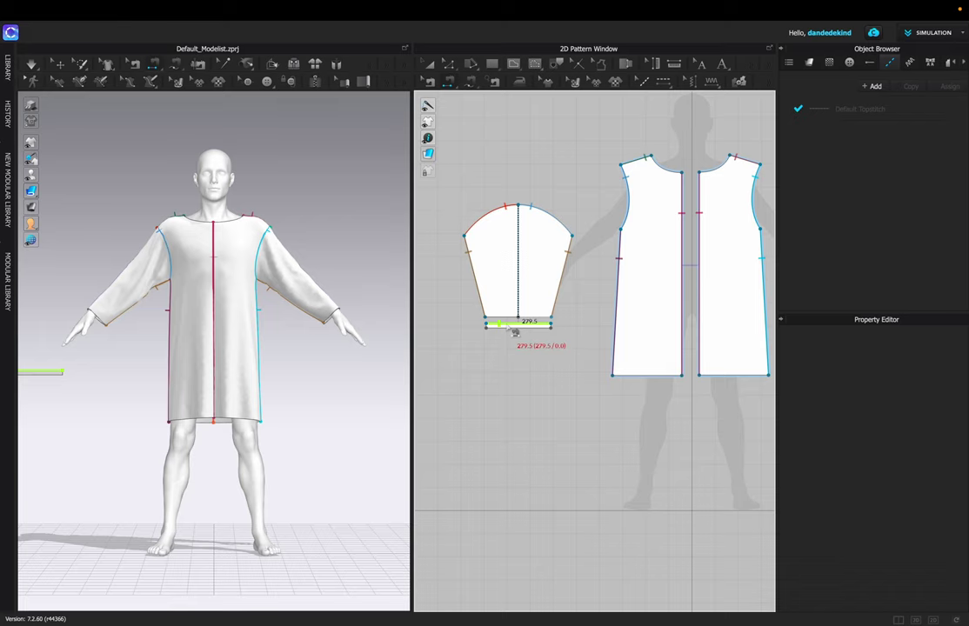
{"action": "left_click_drag", "start_coordinate": [509, 321], "coordinate": [550, 321]}
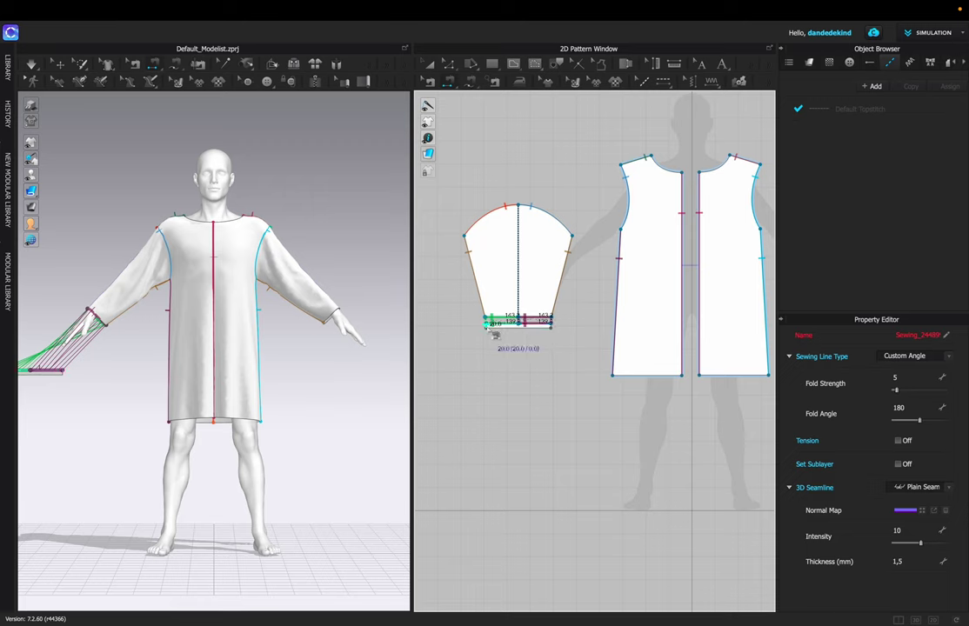
{"action": "left_click", "coordinate": [487, 328]}
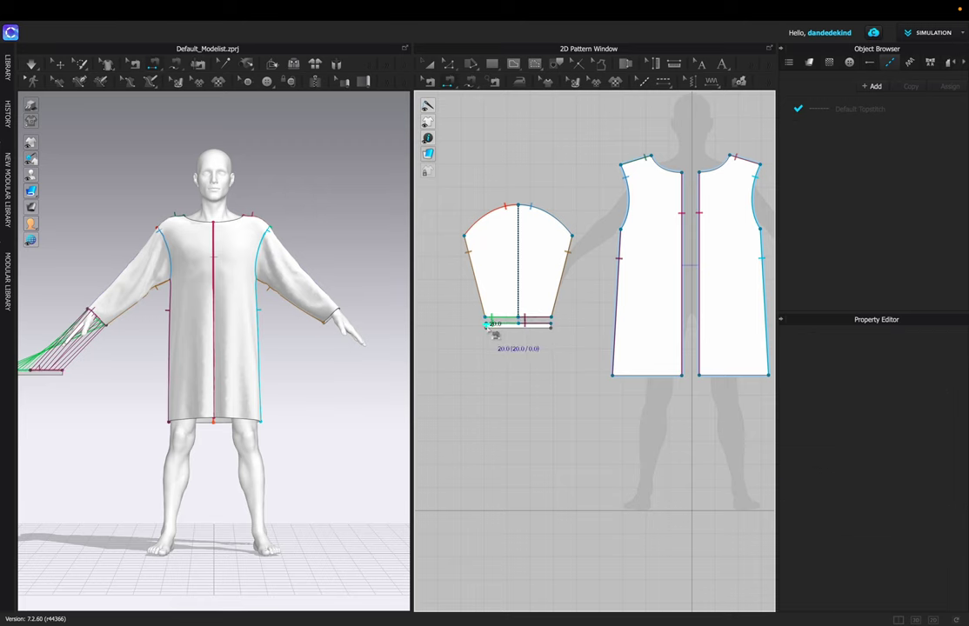
{"action": "left_click", "coordinate": [554, 327]}
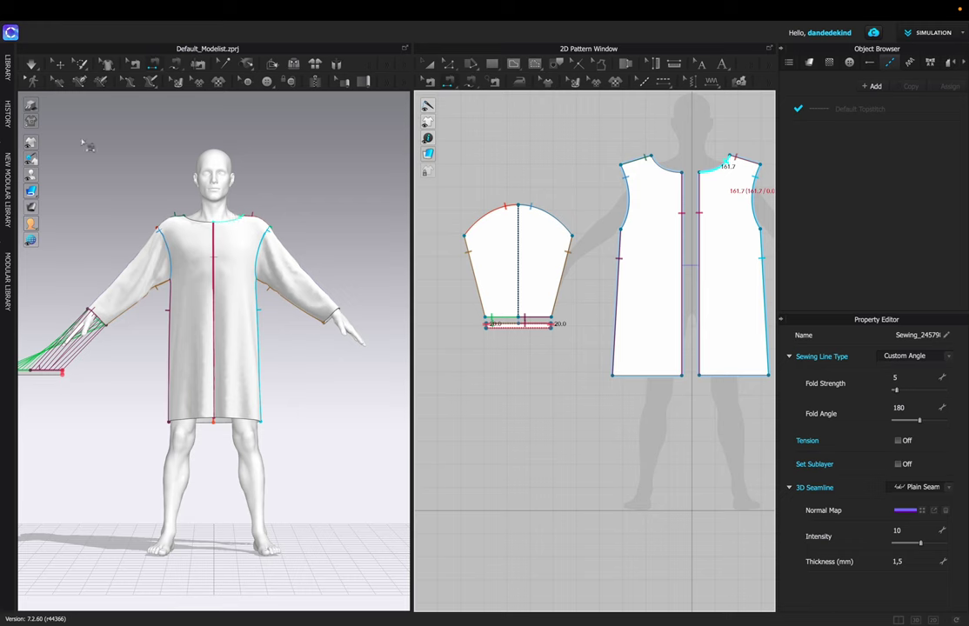
Superimpose the cuff onto the sleeve end in the 3D view, simulate, and pull its folded edge out over the wrist
{"action": "left_click", "coordinate": [61, 66]}
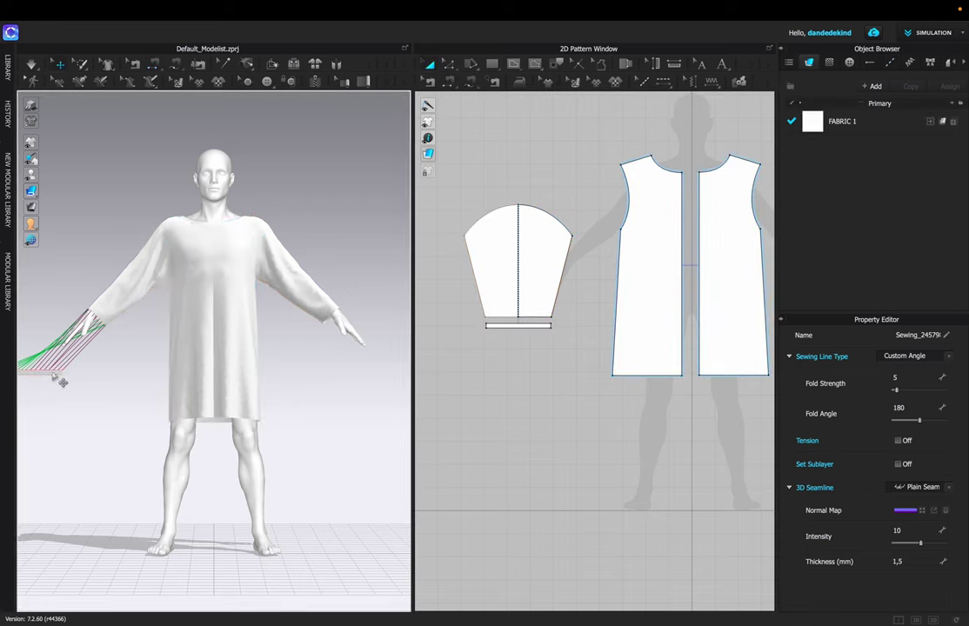
{"action": "left_click", "coordinate": [54, 375]}
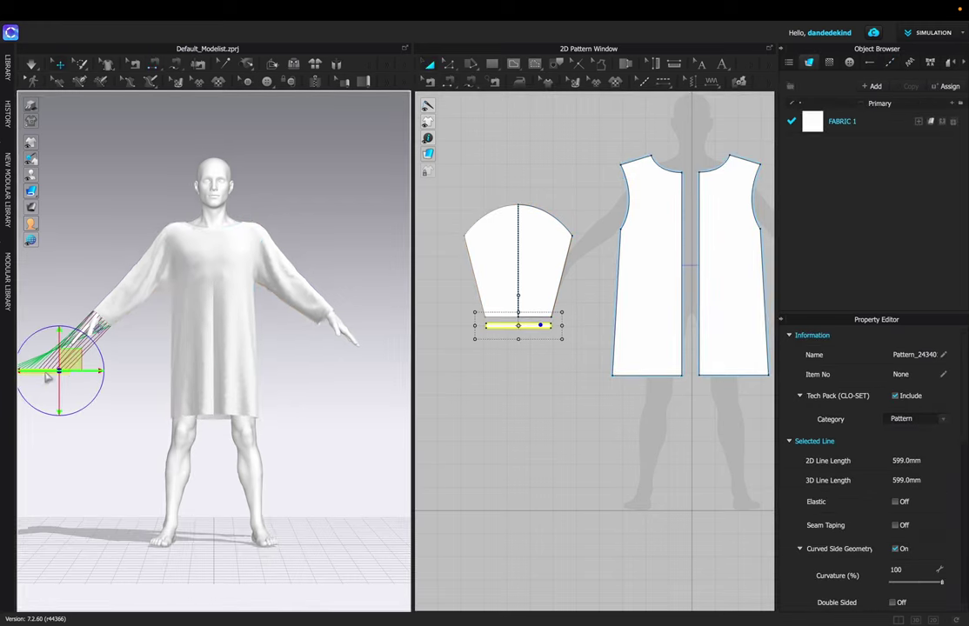
{"action": "right_click", "coordinate": [59, 376]}
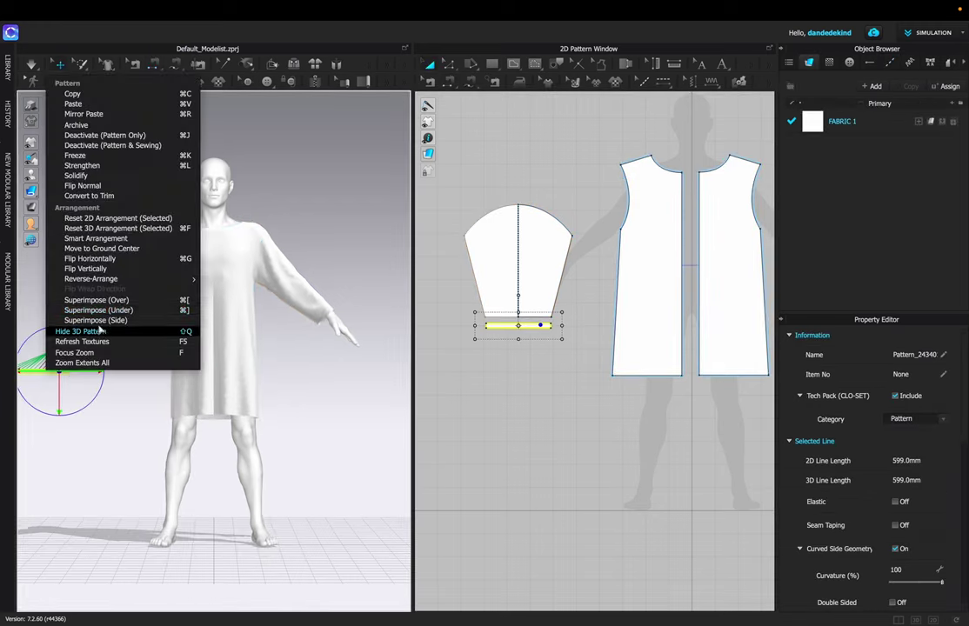
{"action": "left_click", "coordinate": [164, 310]}
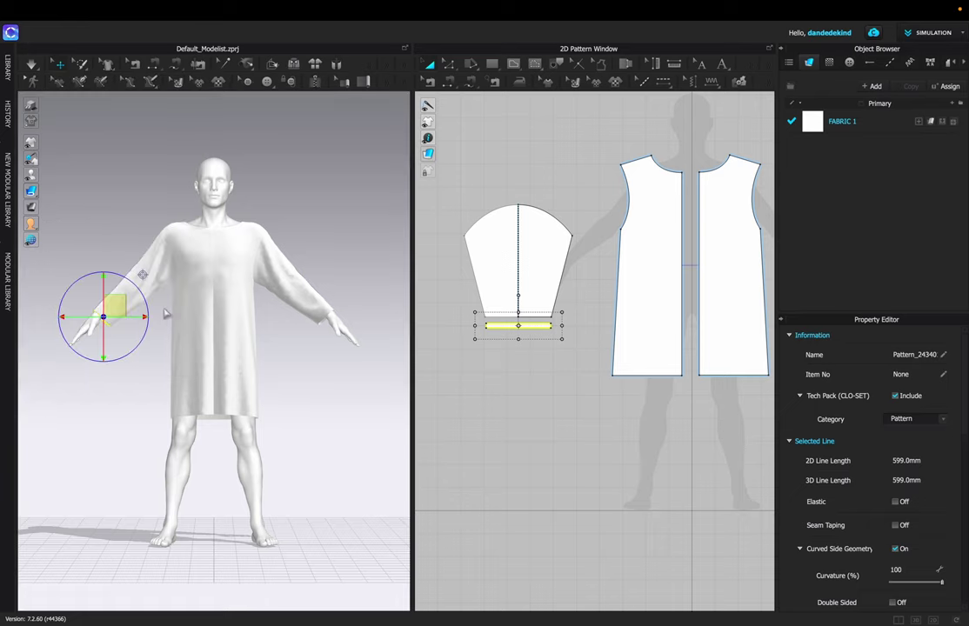
{"action": "left_click", "coordinate": [33, 66]}
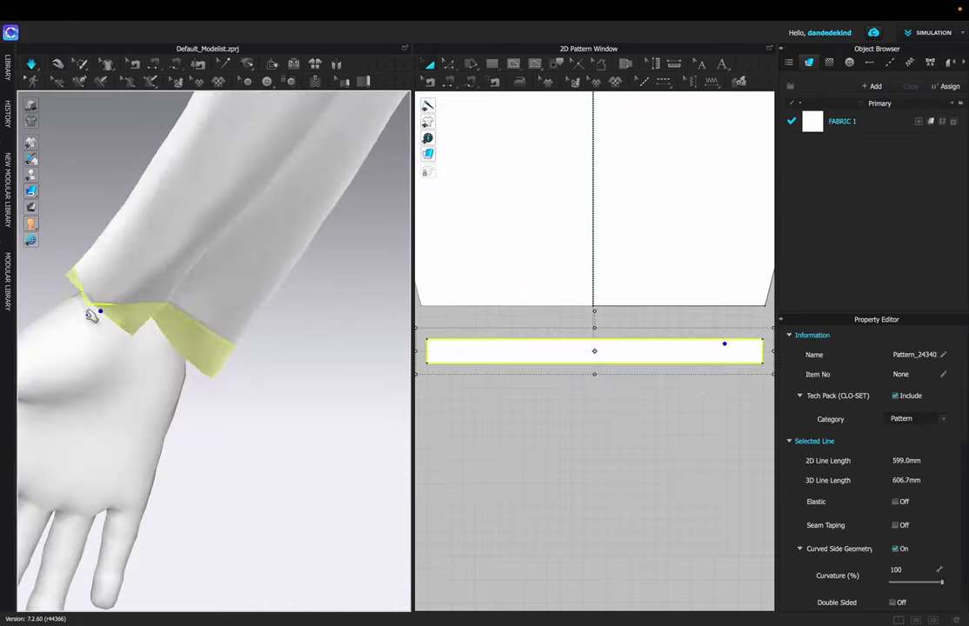
{"action": "left_click_drag", "start_coordinate": [91, 314], "coordinate": [151, 288]}
{"action": "right_click_drag", "start_coordinate": [151, 289], "coordinate": [188, 411]}
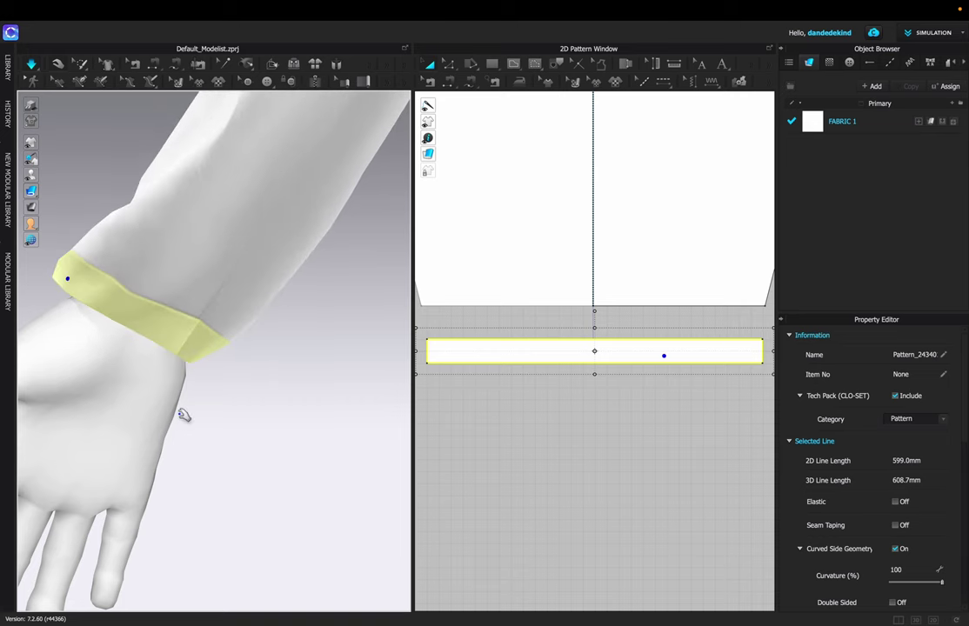
Set the cuff's Shrinkage Weft to 65% and simulate the garment
{"action": "scroll", "coordinate": [184, 415], "scroll_direction": "down", "scroll_amount": 5}
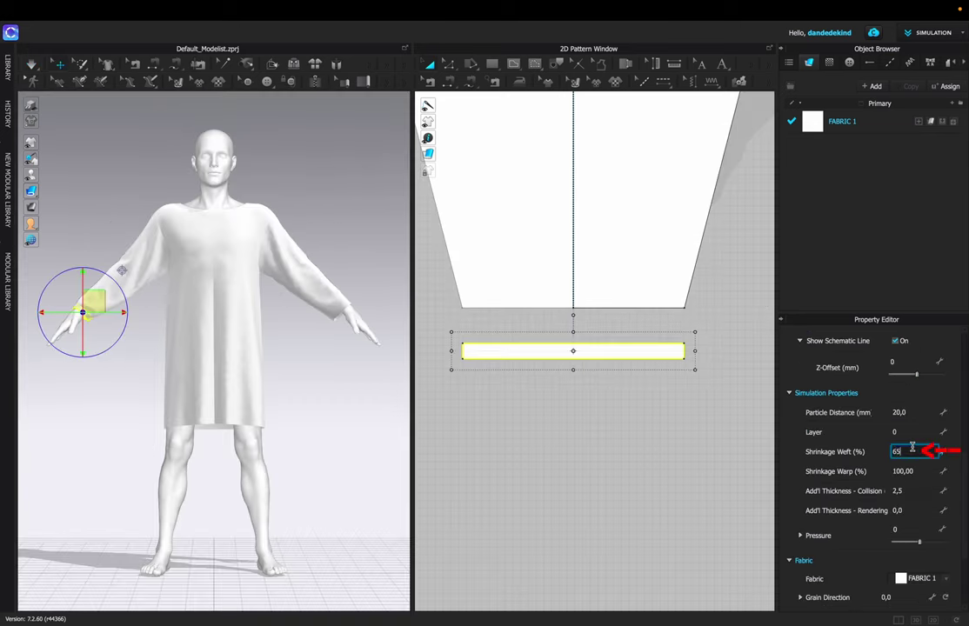
{"action": "key", "text": "Return"}
{"action": "left_click", "coordinate": [532, 477]}
{"action": "left_click", "coordinate": [32, 66]}
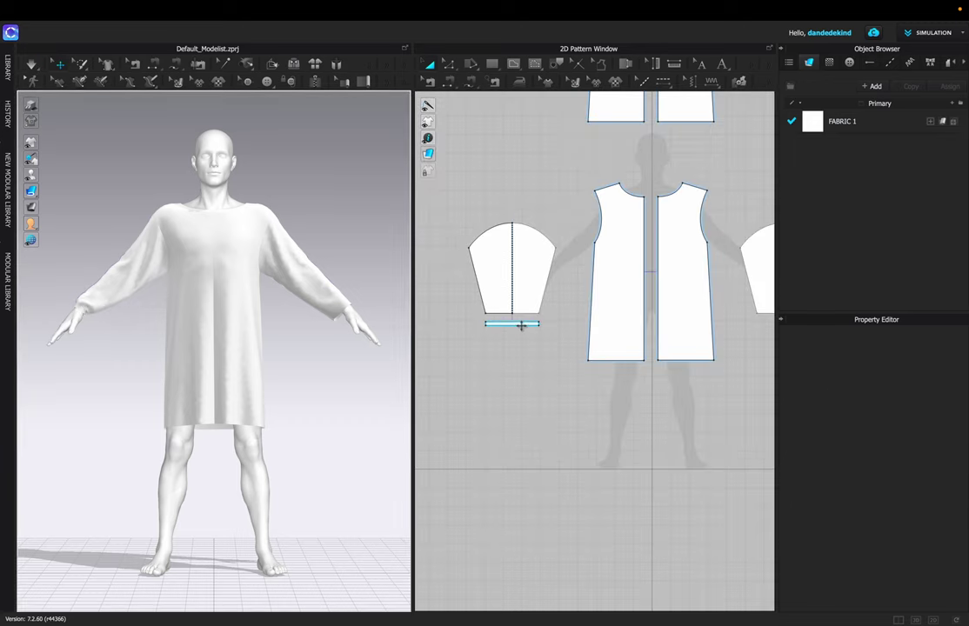
Place a linked symmetric copy of the cuff below the opposite sleeve's hem
{"action": "left_click", "coordinate": [520, 325]}
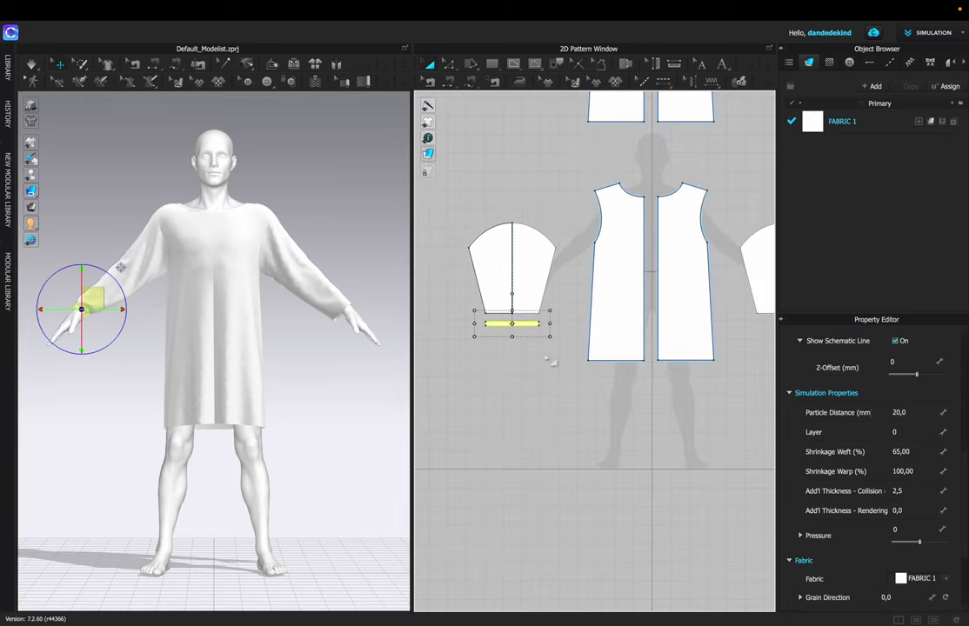
{"action": "scroll", "coordinate": [636, 374], "scroll_direction": "down", "scroll_amount": 2}
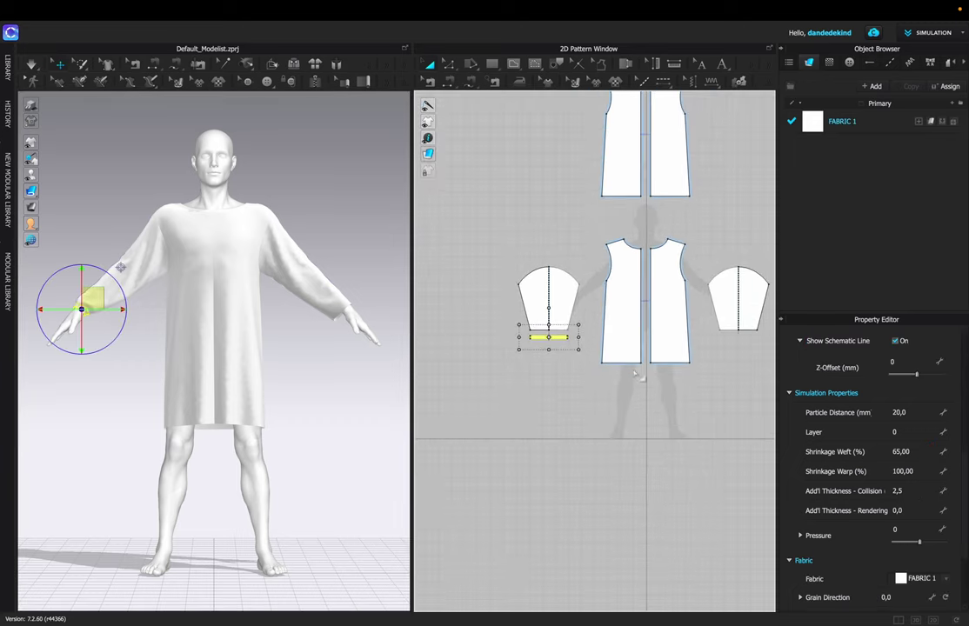
{"action": "right_click", "coordinate": [557, 340]}
{"action": "left_click", "coordinate": [630, 125]}
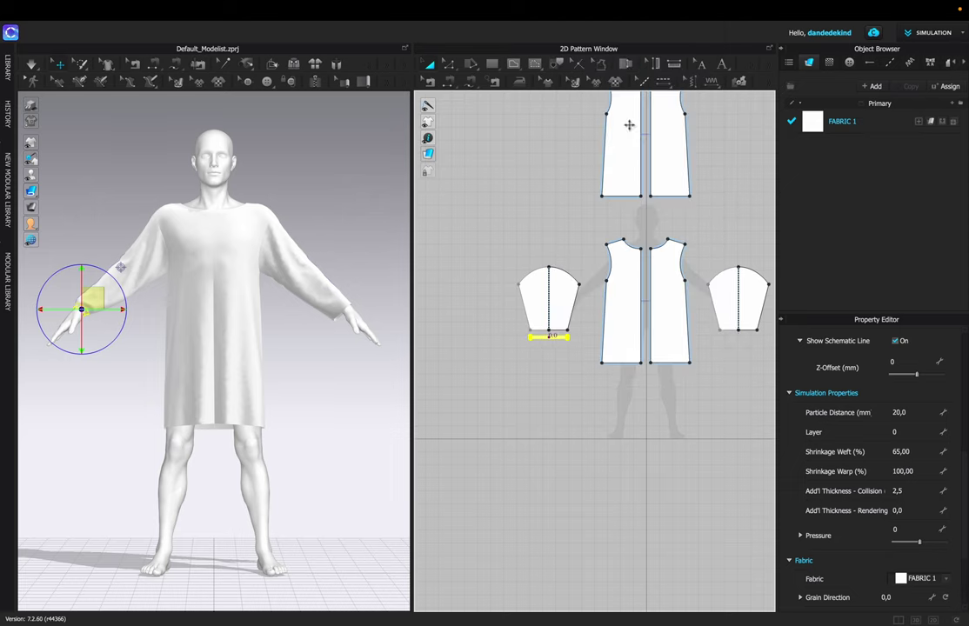
{"action": "left_click", "coordinate": [738, 338]}
{"action": "left_click", "coordinate": [745, 338]}
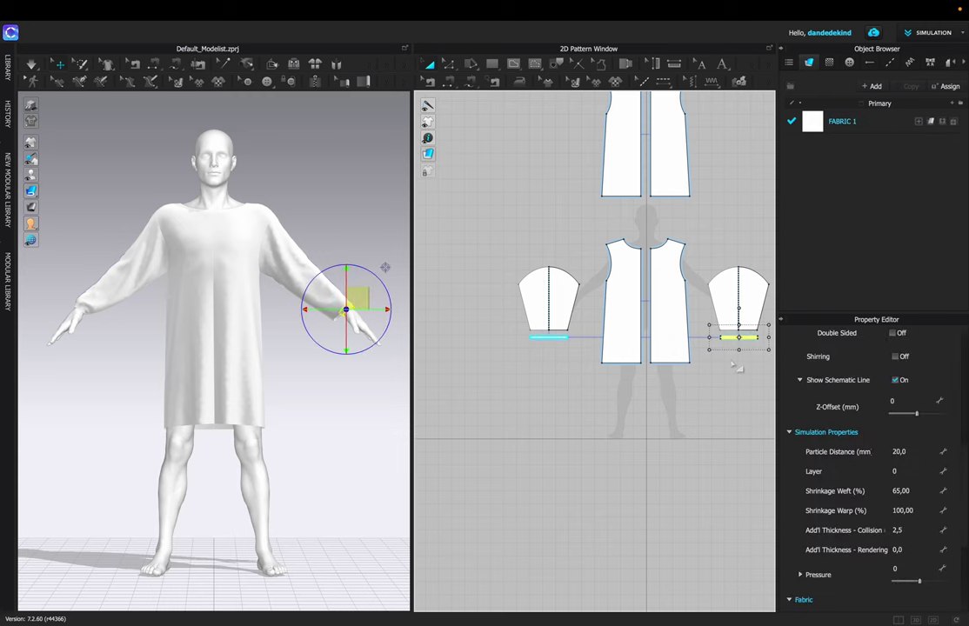
Sew the copied cuff to the opposite sleeve's hem and simulate the garment
{"action": "key", "text": "n"}
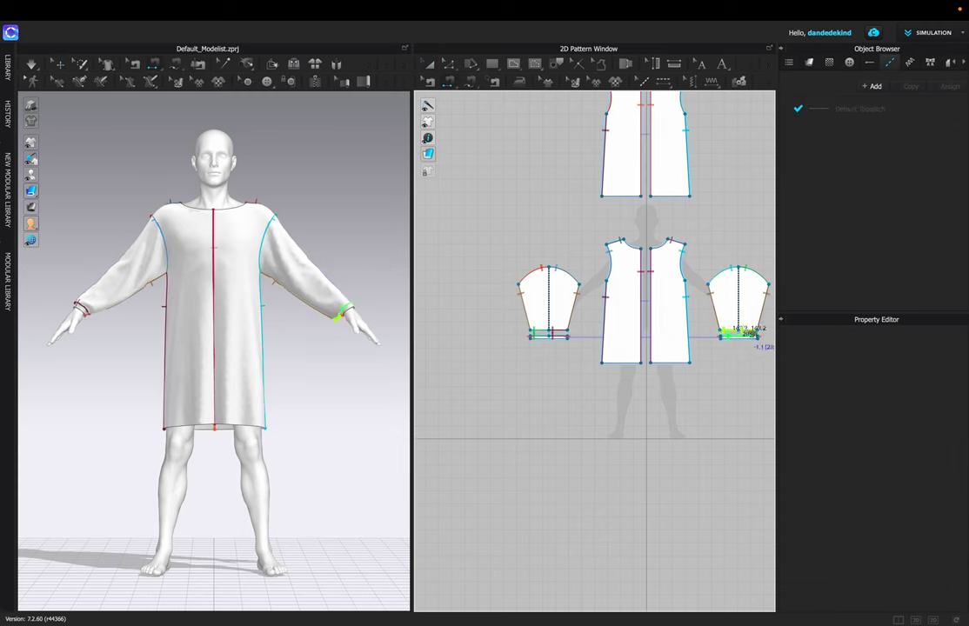
{"action": "left_click", "coordinate": [745, 334]}
{"action": "left_click", "coordinate": [429, 65]}
{"action": "left_click", "coordinate": [305, 267]}
{"action": "left_click", "coordinate": [85, 129]}
{"action": "left_click", "coordinate": [33, 65]}
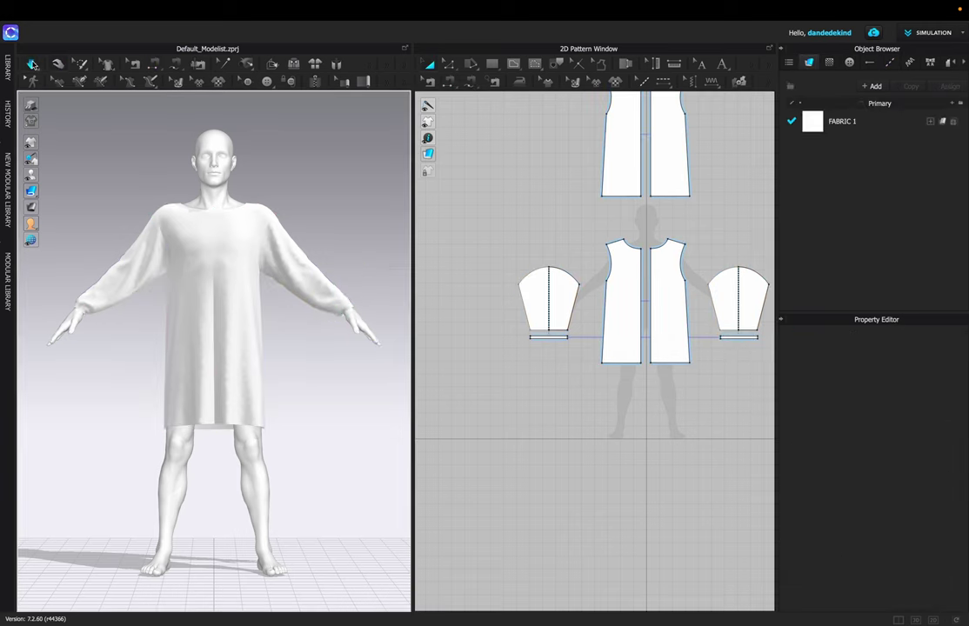
{"action": "left_click", "coordinate": [34, 66]}
Freeze both cuffs in the 3D view
{"action": "double_click", "coordinate": [84, 309]}
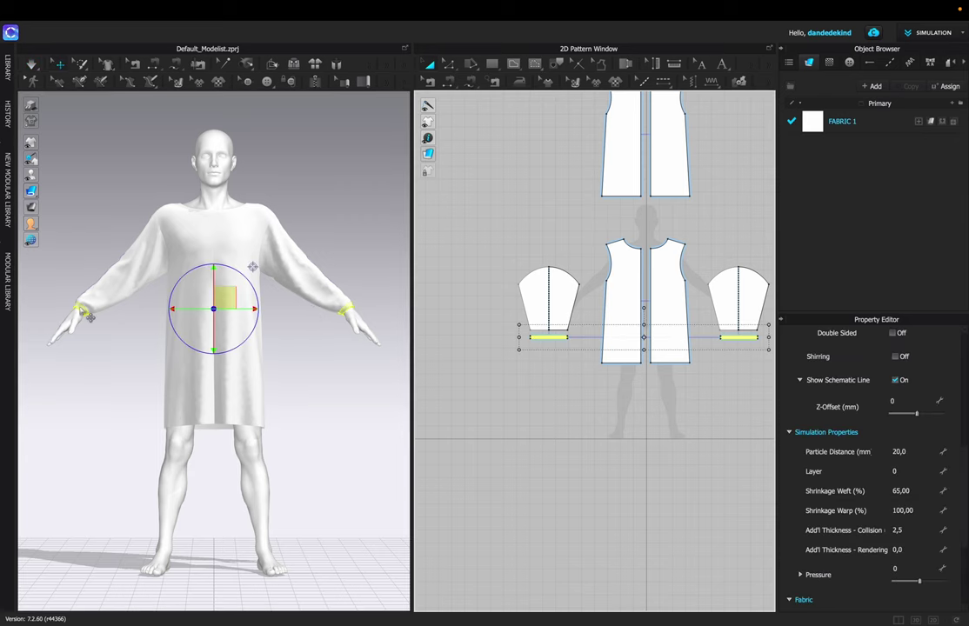
{"action": "right_click", "coordinate": [80, 308]}
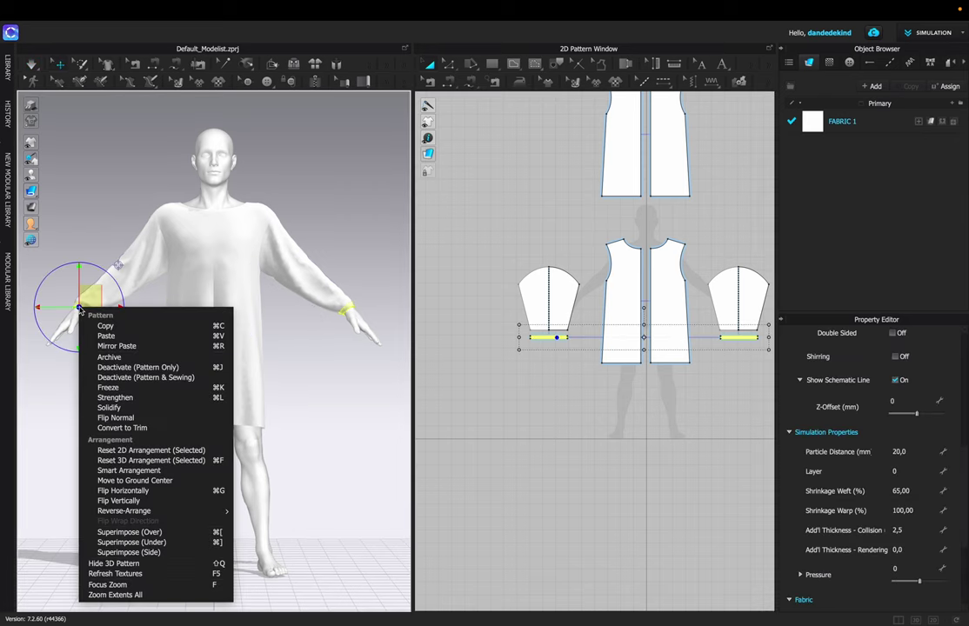
{"action": "left_click", "coordinate": [157, 387]}
Stretch both sleeve patterns upward from the cap to lengthen them and simulate the garment
{"action": "left_click", "coordinate": [119, 286]}
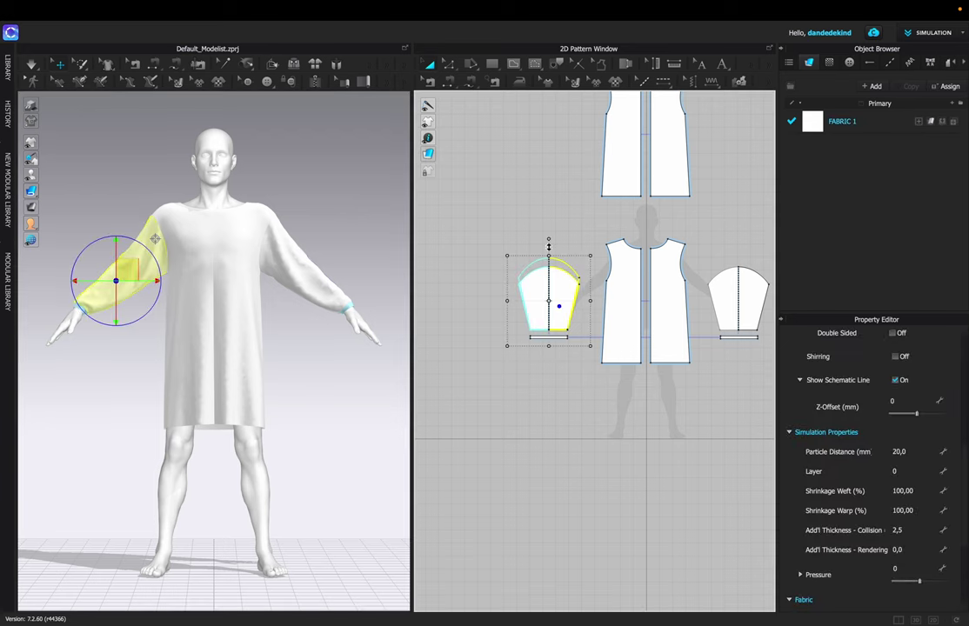
{"action": "left_click", "coordinate": [722, 282]}
{"action": "left_click", "coordinate": [563, 301], "text": "shift"}
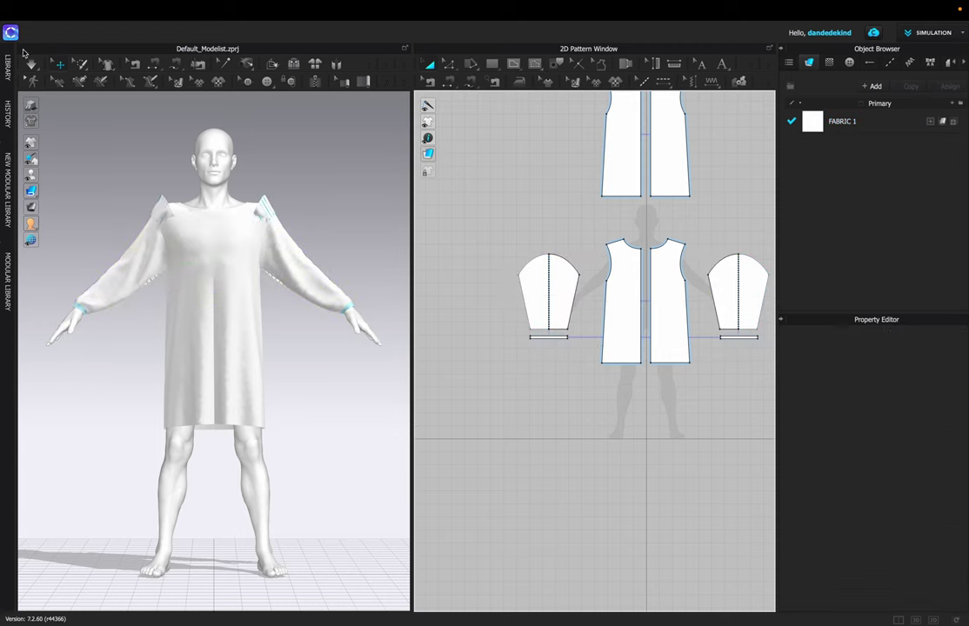
{"action": "left_click", "coordinate": [31, 65]}
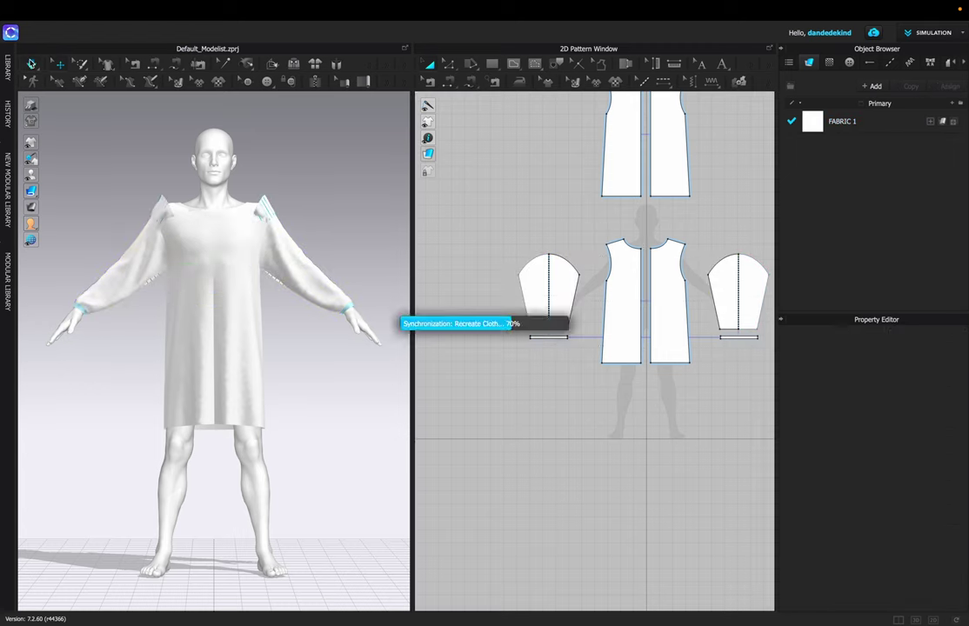
Tug the lengthened sleeve into place above the wrist and unfreeze both cuffs
{"action": "left_click", "coordinate": [80, 283]}
{"action": "left_click_drag", "start_coordinate": [80, 282], "coordinate": [84, 297]}
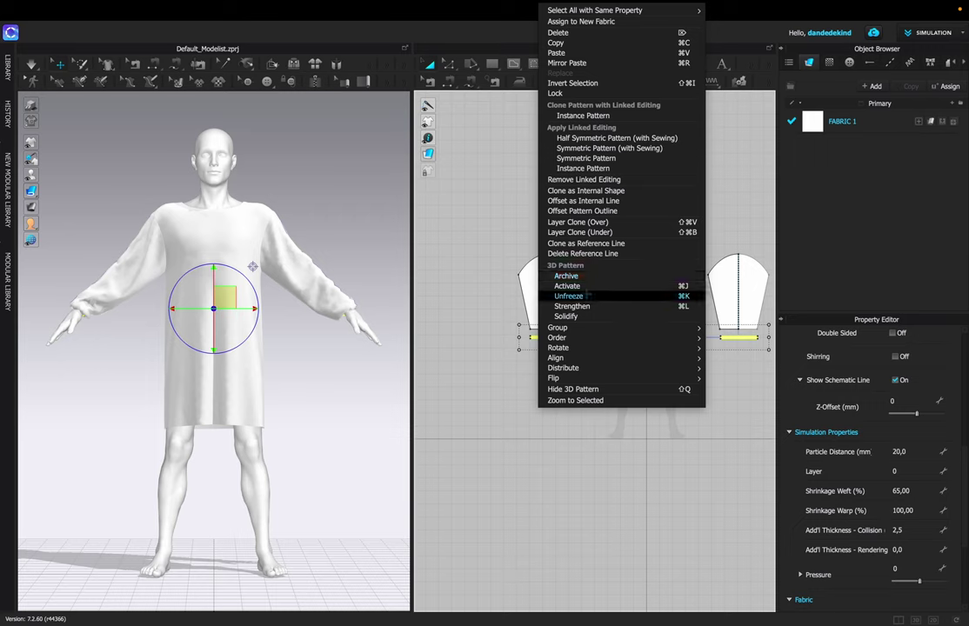
{"action": "left_click", "coordinate": [504, 225]}
{"action": "left_click", "coordinate": [505, 225]}
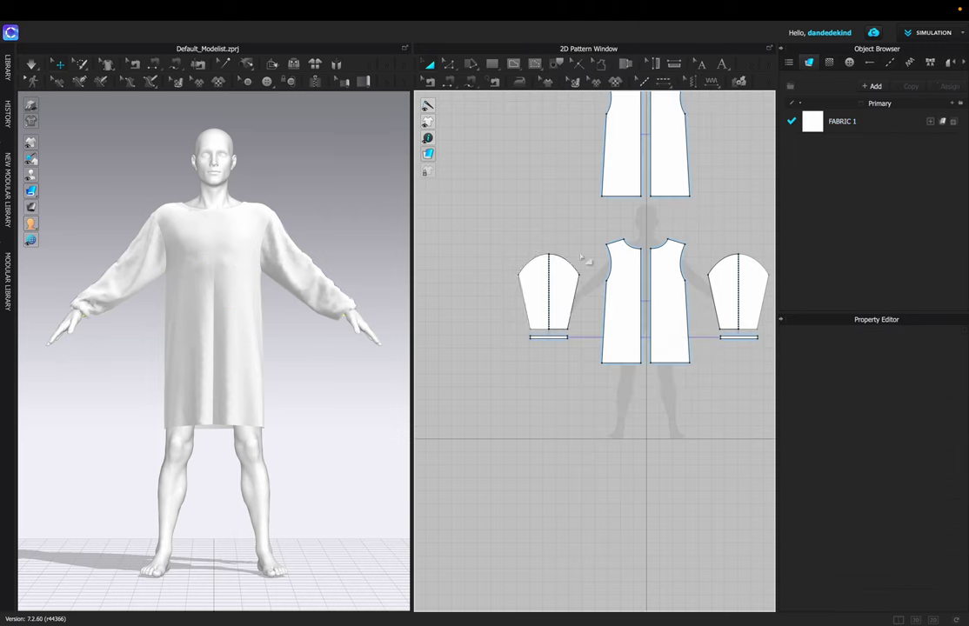
Move the two linked front panels symmetrically apart to widen the gap at the center front
{"action": "left_click", "coordinate": [614, 280]}
{"action": "left_click", "coordinate": [666, 278]}
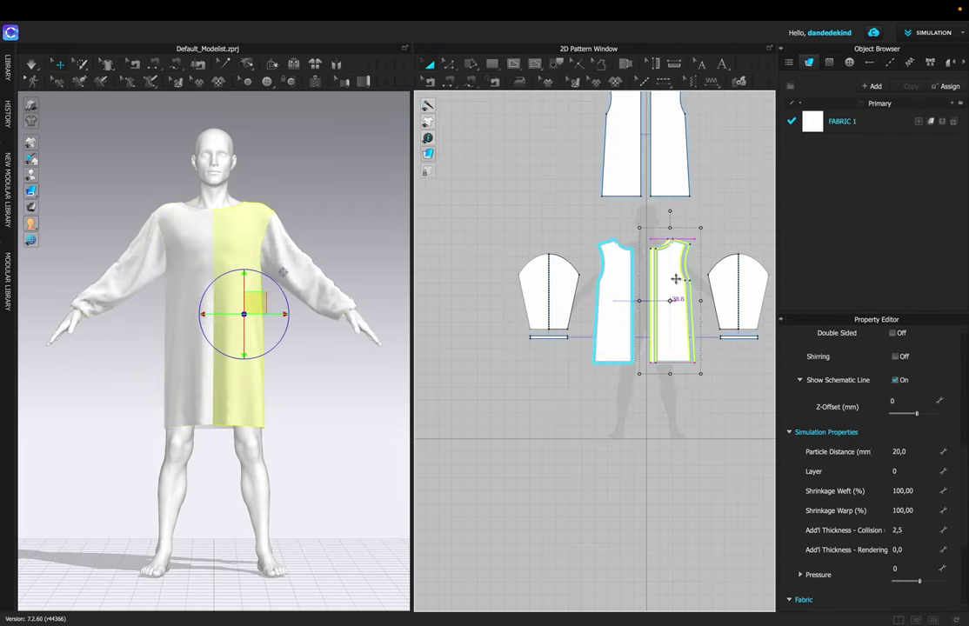
{"action": "left_click", "coordinate": [731, 213]}
{"action": "scroll", "coordinate": [728, 215], "scroll_direction": "up", "scroll_amount": 3}
{"action": "scroll", "coordinate": [728, 216], "scroll_direction": "up", "scroll_amount": 2}
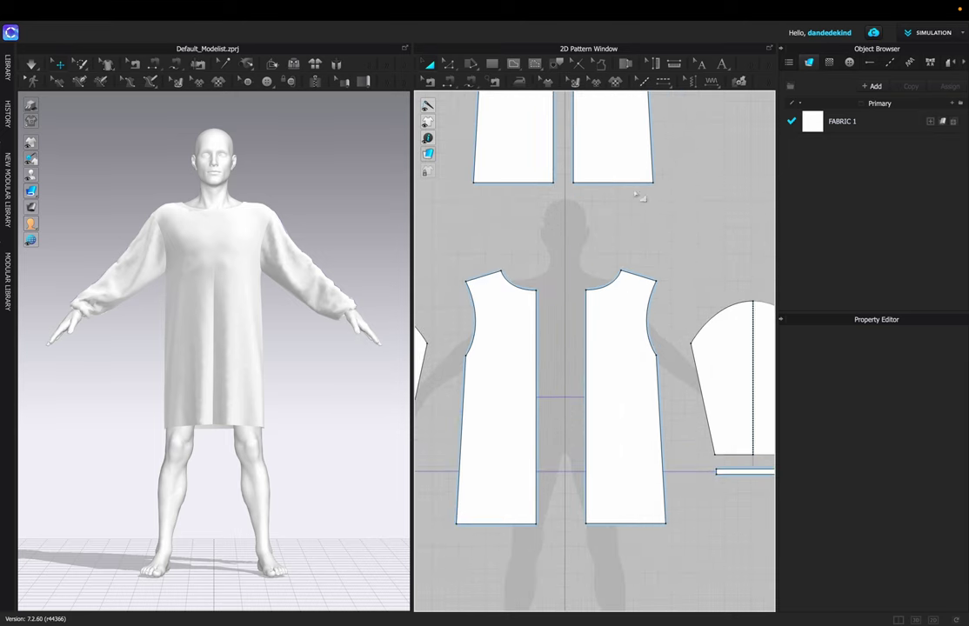
Create a narrow 10 mm wide rectangle pattern above the neckline between the two front panels
{"action": "left_click", "coordinate": [493, 66]}
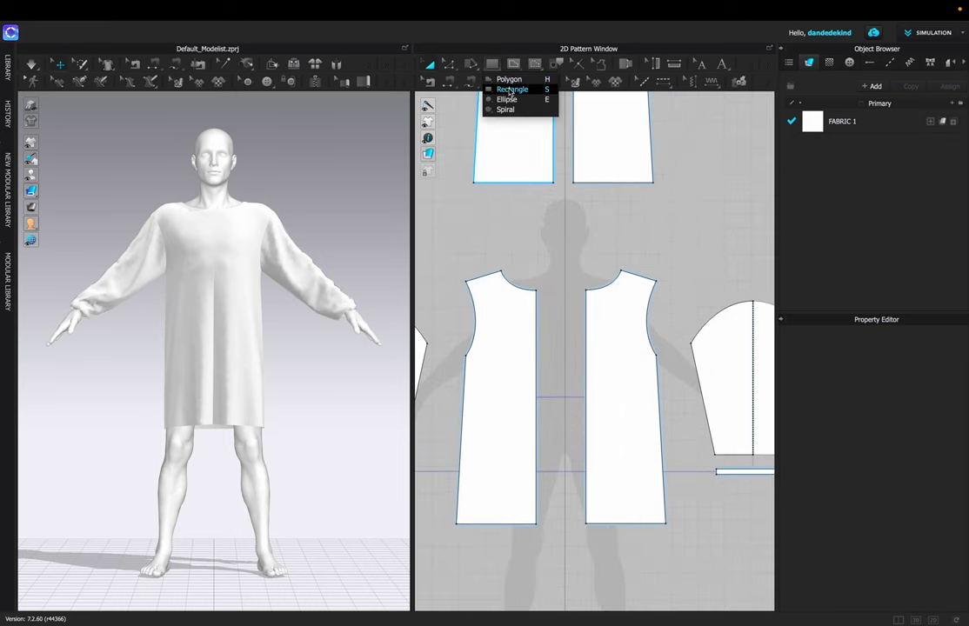
{"action": "left_click", "coordinate": [510, 89]}
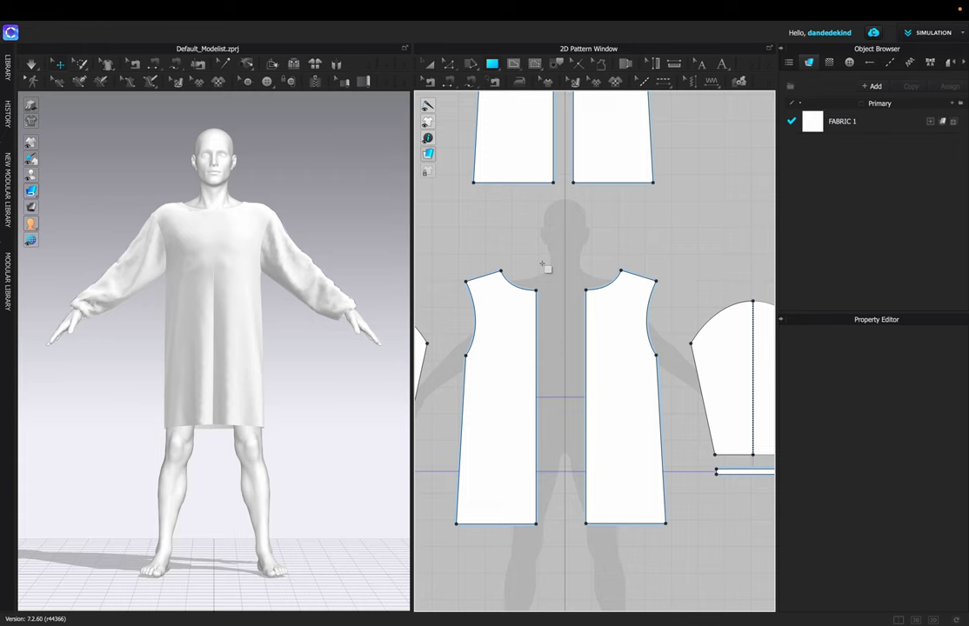
{"action": "scroll", "coordinate": [543, 263], "scroll_direction": "up", "scroll_amount": 1}
{"action": "left_click", "coordinate": [533, 236]}
{"action": "type", "text": "10"}
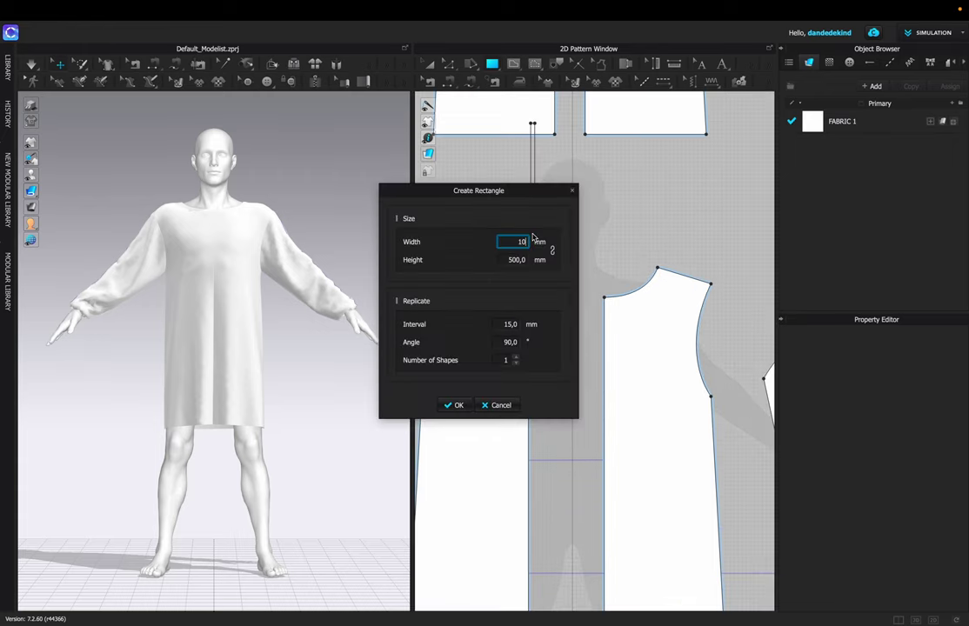
{"action": "left_click", "coordinate": [515, 259]}
{"action": "type", "text": "50"}
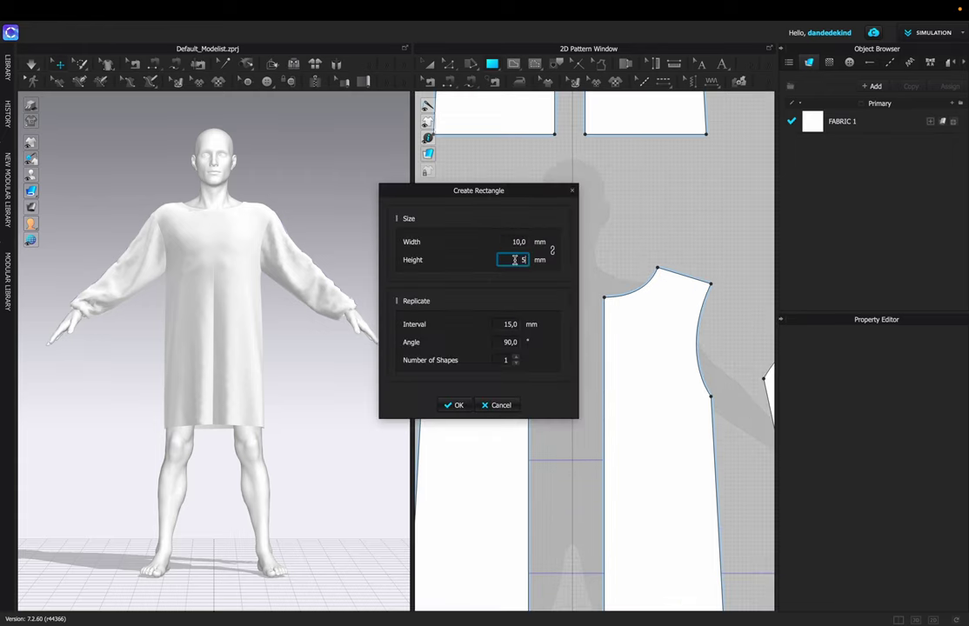
{"action": "left_click", "coordinate": [456, 404]}
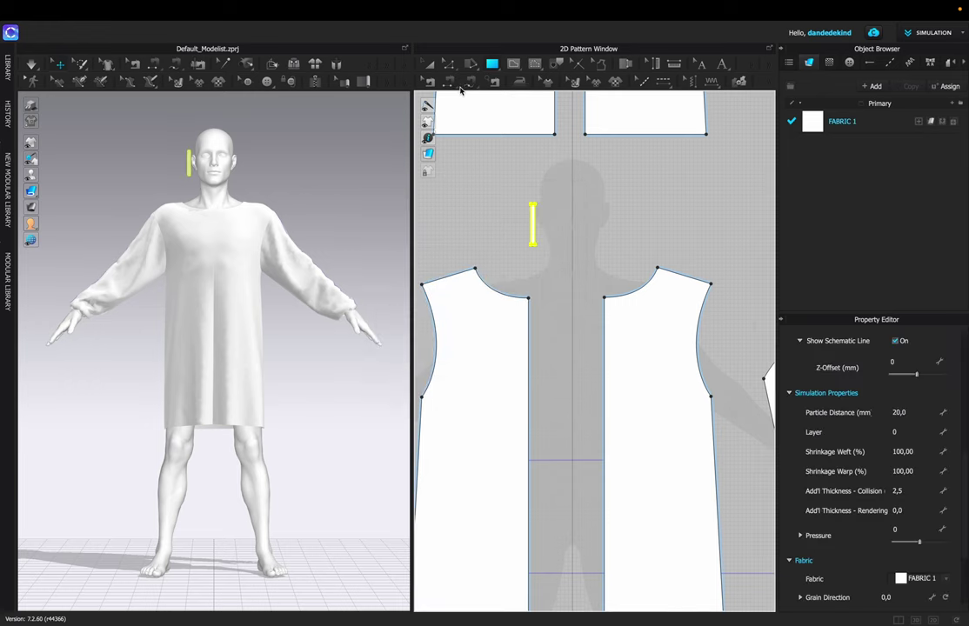
Move the narrow strip to one front panel's center edge and stretch it down to the hem, leaving its upper end above the neckline
{"action": "left_click", "coordinate": [431, 66]}
{"action": "left_click", "coordinate": [533, 210]}
{"action": "left_click_drag", "start_coordinate": [532, 209], "coordinate": [529, 261]}
{"action": "scroll", "coordinate": [565, 335], "scroll_direction": "down", "scroll_amount": 3}
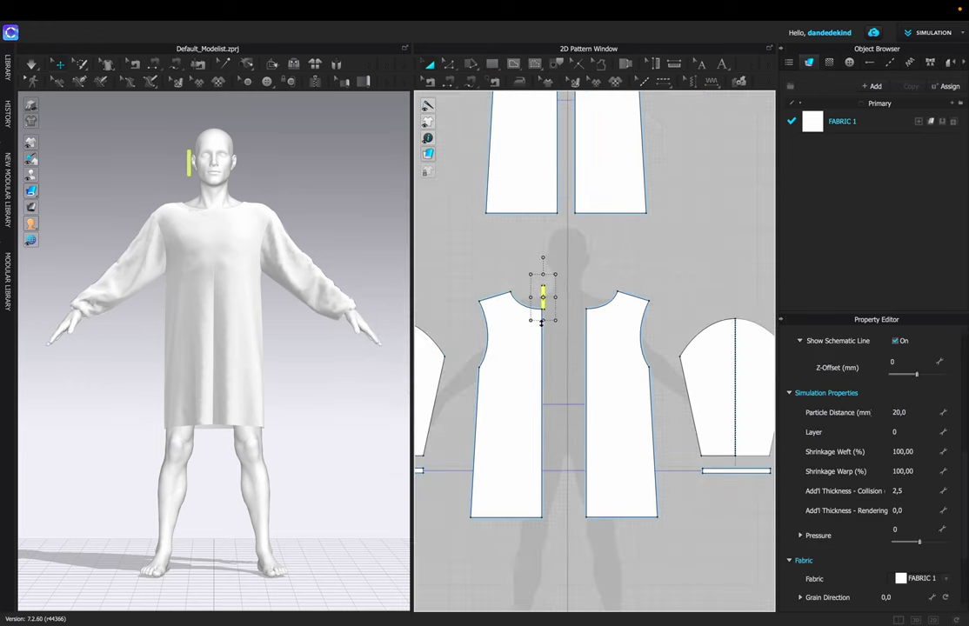
{"action": "left_click_drag", "start_coordinate": [542, 321], "coordinate": [552, 502]}
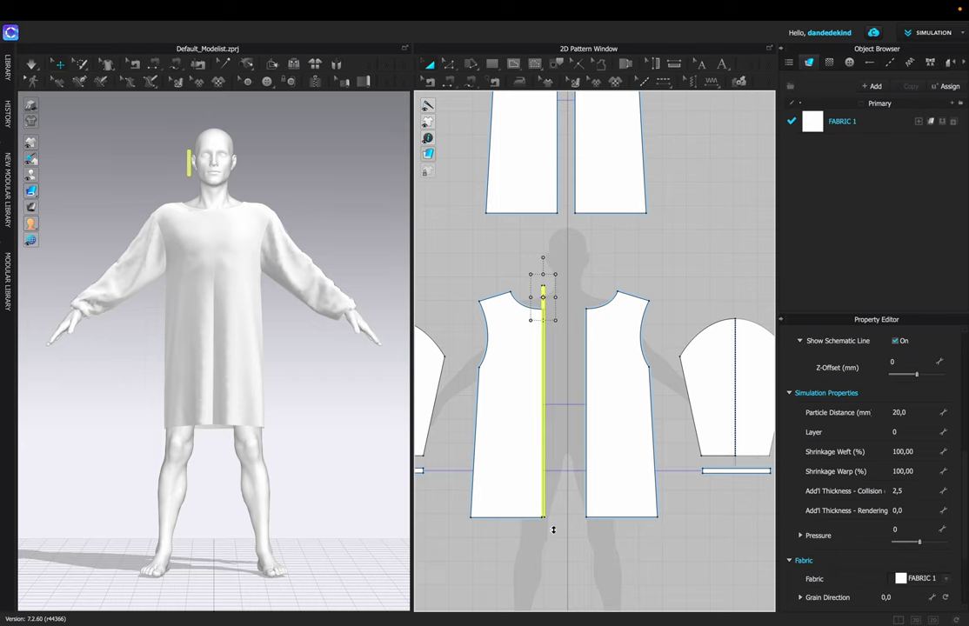
{"action": "scroll", "coordinate": [555, 534], "scroll_direction": "up", "scroll_amount": 5}
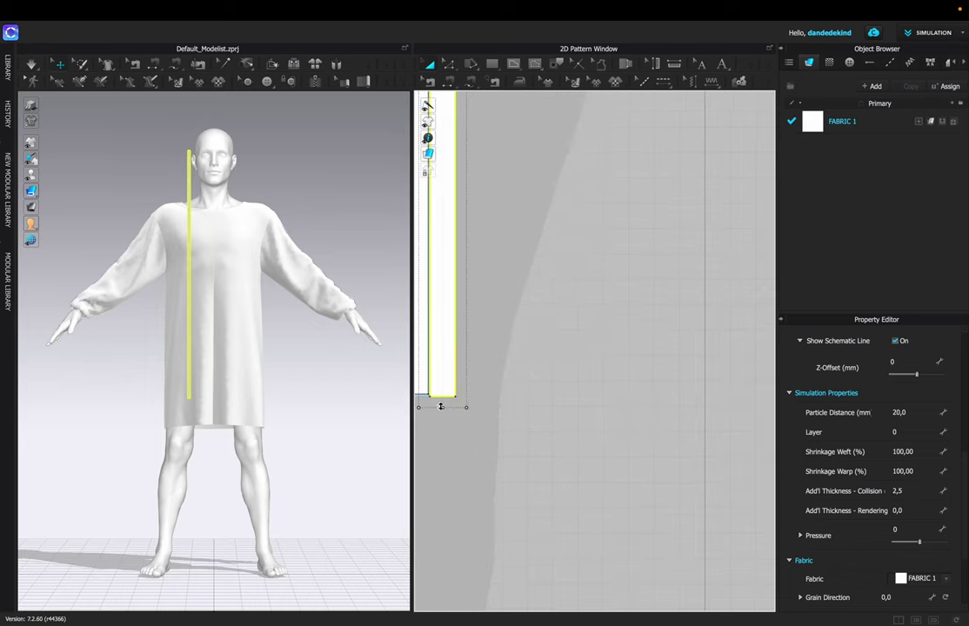
{"action": "scroll", "coordinate": [535, 430], "scroll_direction": "down", "scroll_amount": 5}
Clone the front strip as a linked symmetric pattern beside the opposite front panel
{"action": "right_click", "coordinate": [519, 218]}
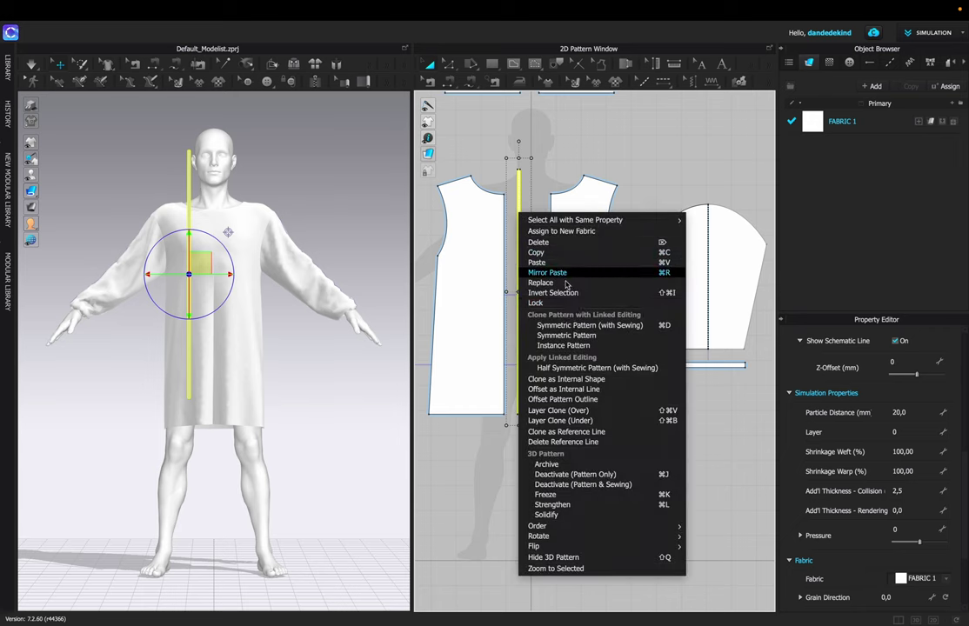
{"action": "left_click", "coordinate": [587, 336]}
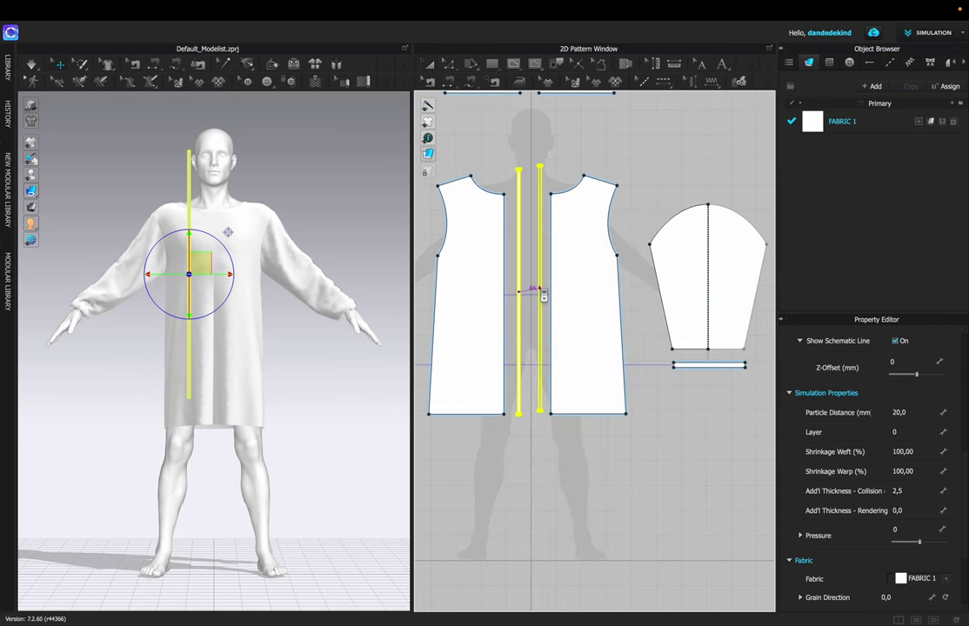
{"action": "left_click", "coordinate": [543, 298]}
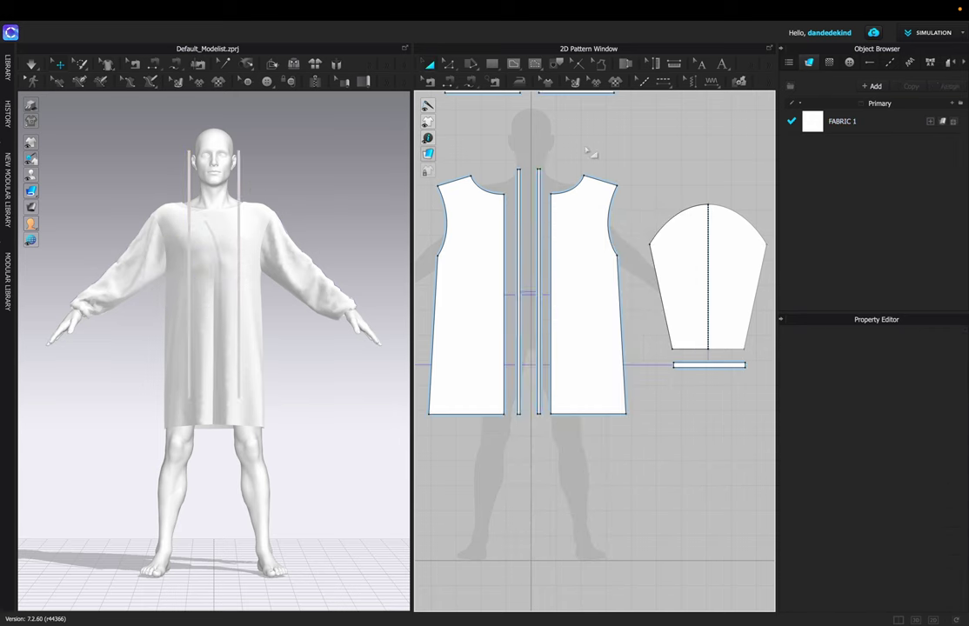
Delete the center-front sewing that joins the two front panels
{"action": "key", "text": "b"}
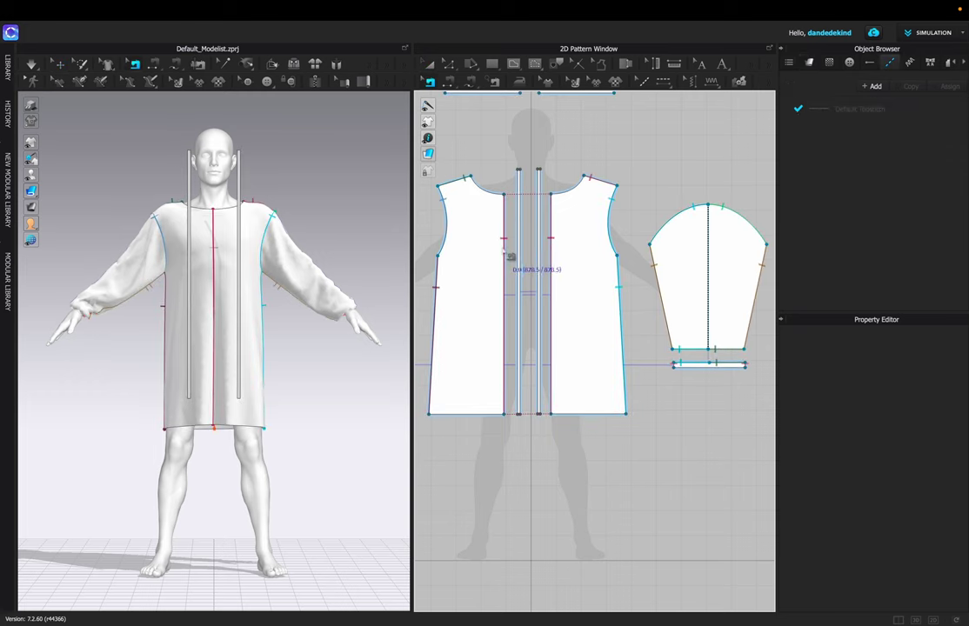
{"action": "left_click", "coordinate": [503, 251]}
{"action": "right_click", "coordinate": [503, 249]}
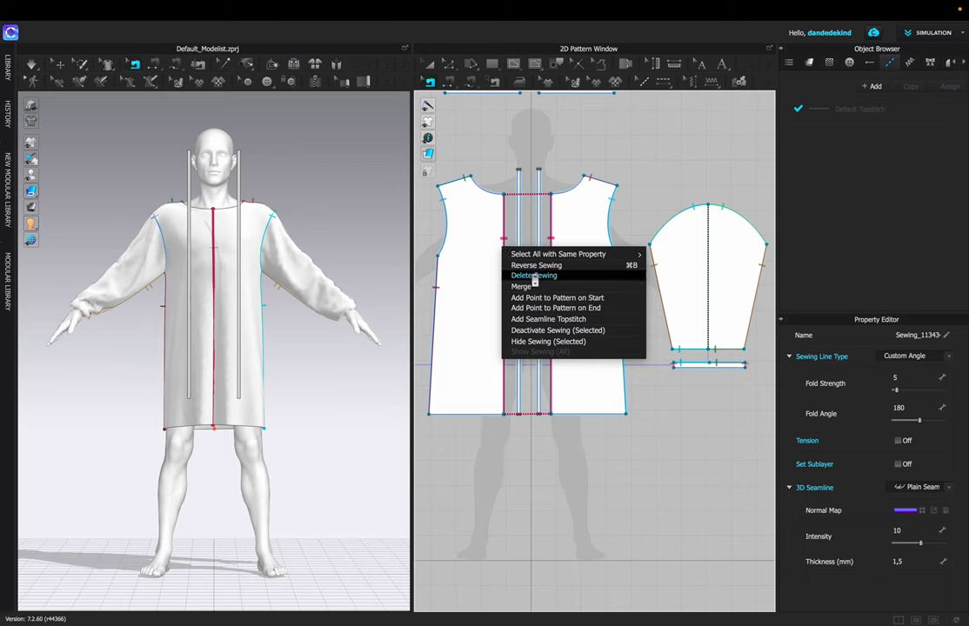
{"action": "left_click", "coordinate": [533, 276]}
Free-sew each front panel's center edge to its adjacent strip, from the hem up to neckline height
{"action": "left_click", "coordinate": [471, 82]}
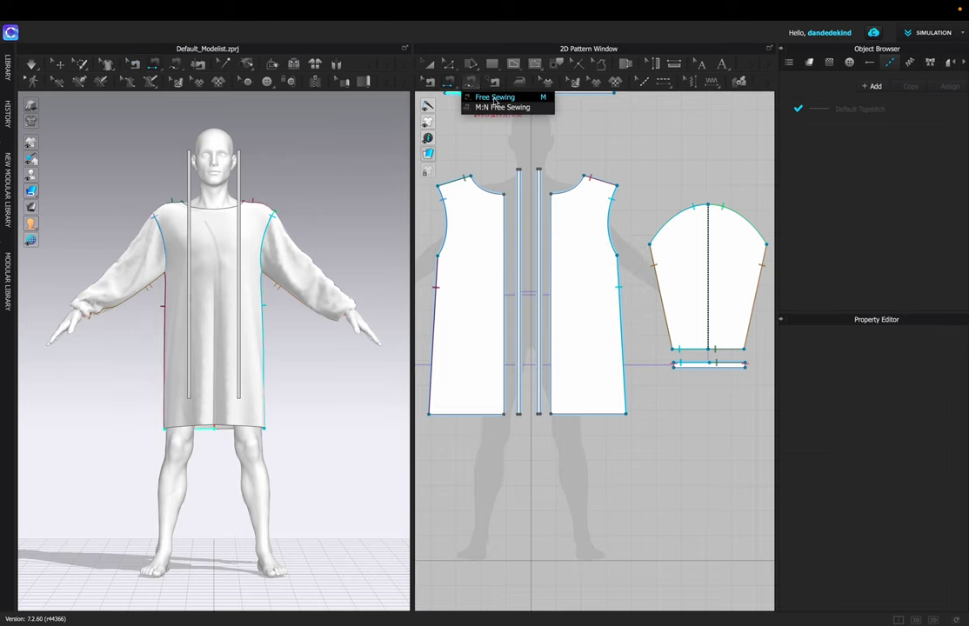
{"action": "left_click", "coordinate": [496, 99]}
{"action": "left_click", "coordinate": [506, 196]}
{"action": "left_click", "coordinate": [505, 414]}
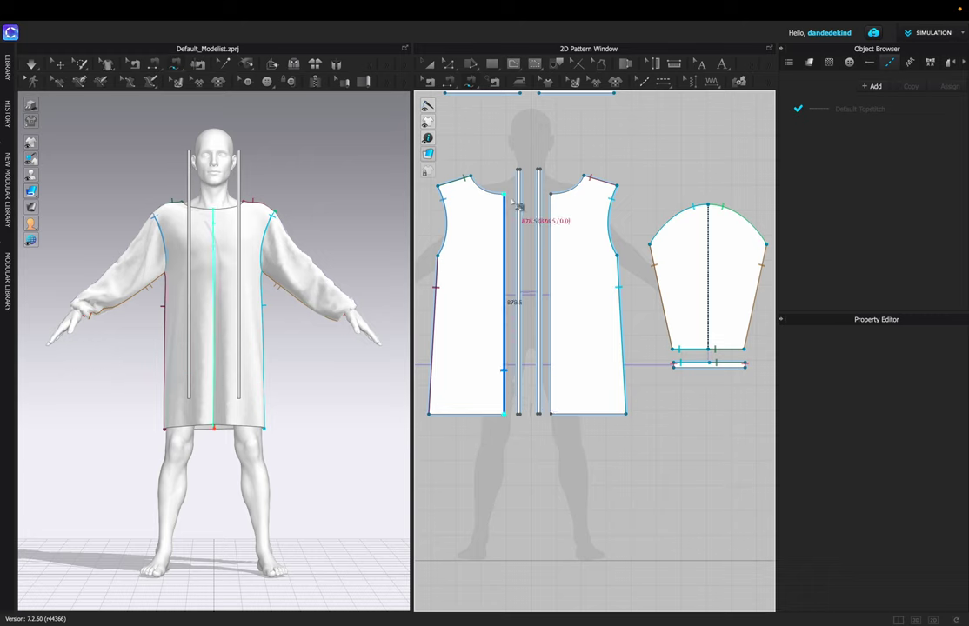
{"action": "left_click", "coordinate": [520, 414]}
{"action": "left_click", "coordinate": [518, 197]}
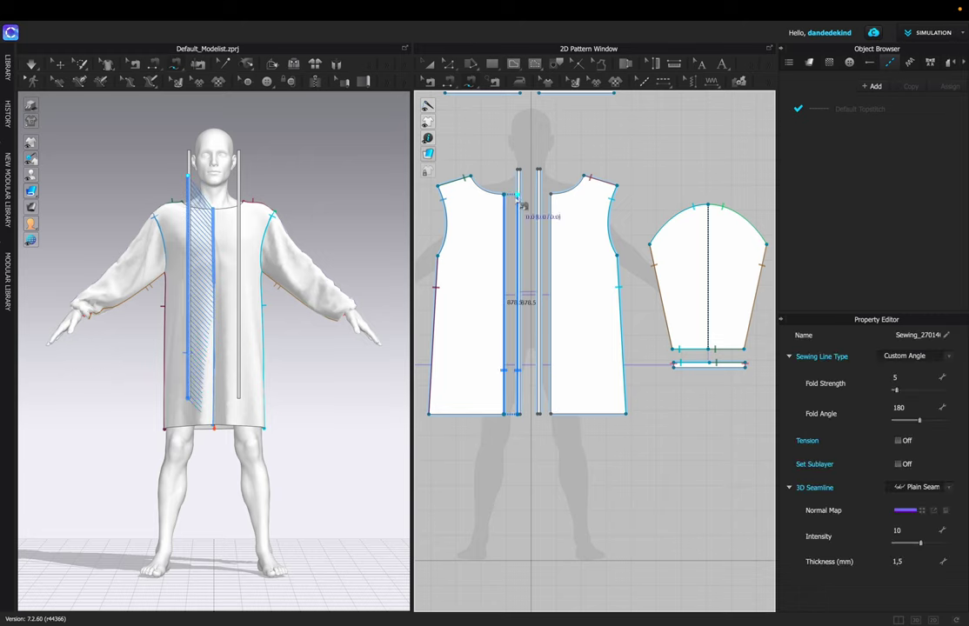
{"action": "left_click", "coordinate": [550, 414]}
{"action": "left_click", "coordinate": [550, 195]}
{"action": "left_click", "coordinate": [540, 414]}
{"action": "left_click", "coordinate": [540, 195]}
Sew the two strips together along their full facing edges and simulate the garment
{"action": "key", "text": "b"}
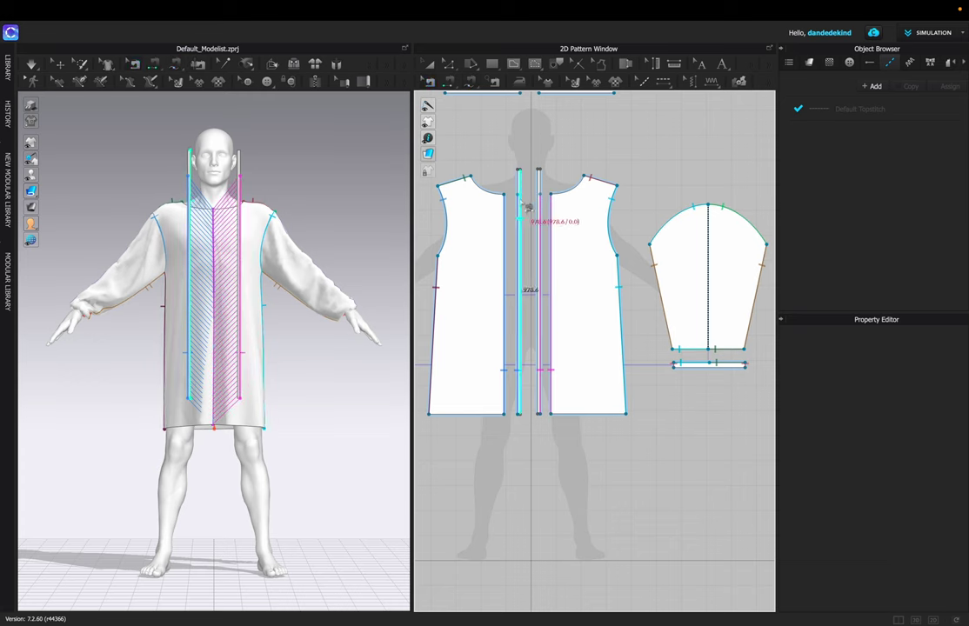
{"action": "left_click", "coordinate": [541, 212]}
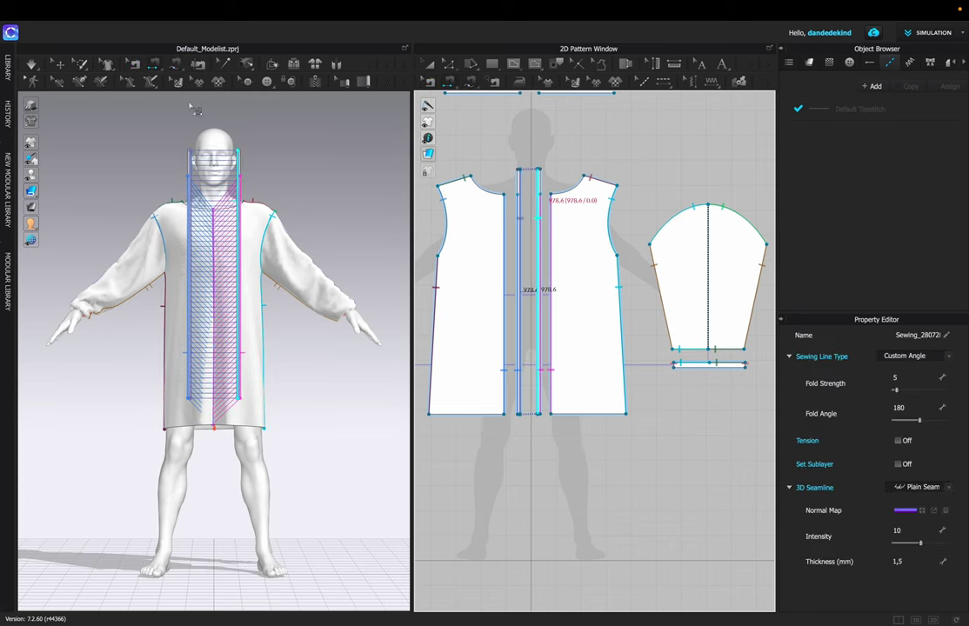
{"action": "left_click", "coordinate": [30, 67]}
{"action": "left_click", "coordinate": [183, 270]}
{"action": "left_click", "coordinate": [216, 426]}
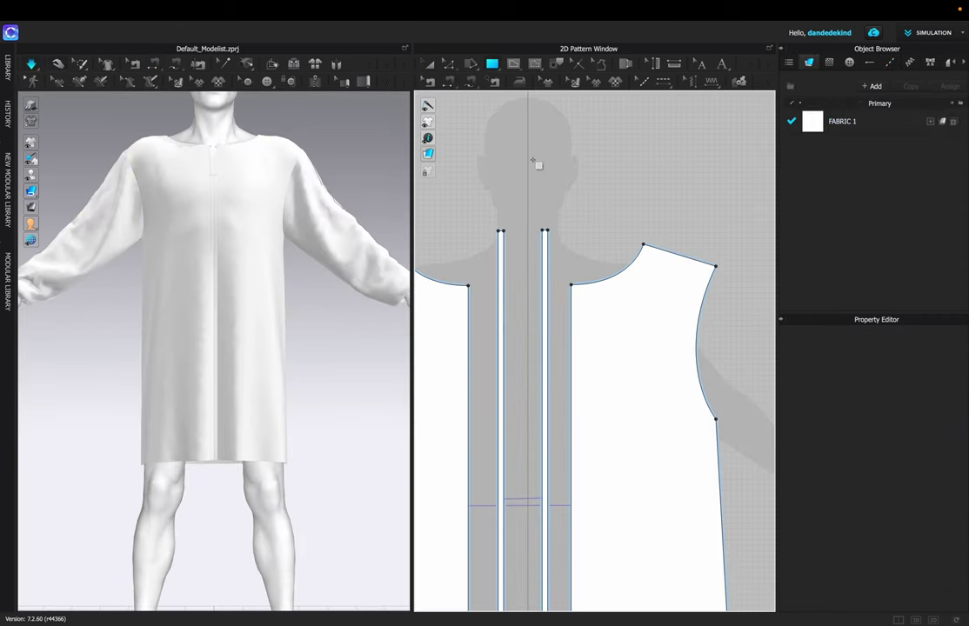
Draw a collar rectangle about 174 by 99 mm above the front neckline and paste a copy above the other front panel
{"action": "scroll", "coordinate": [533, 160], "scroll_direction": "up", "scroll_amount": 2}
{"action": "left_click_drag", "start_coordinate": [539, 216], "coordinate": [588, 306]}
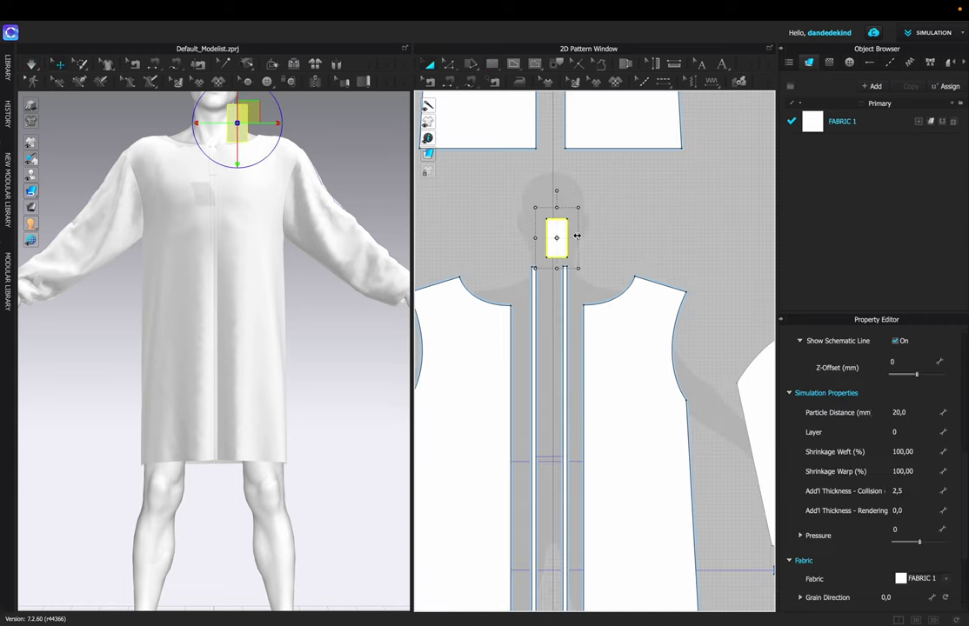
{"action": "left_click_drag", "start_coordinate": [579, 237], "coordinate": [624, 235]}
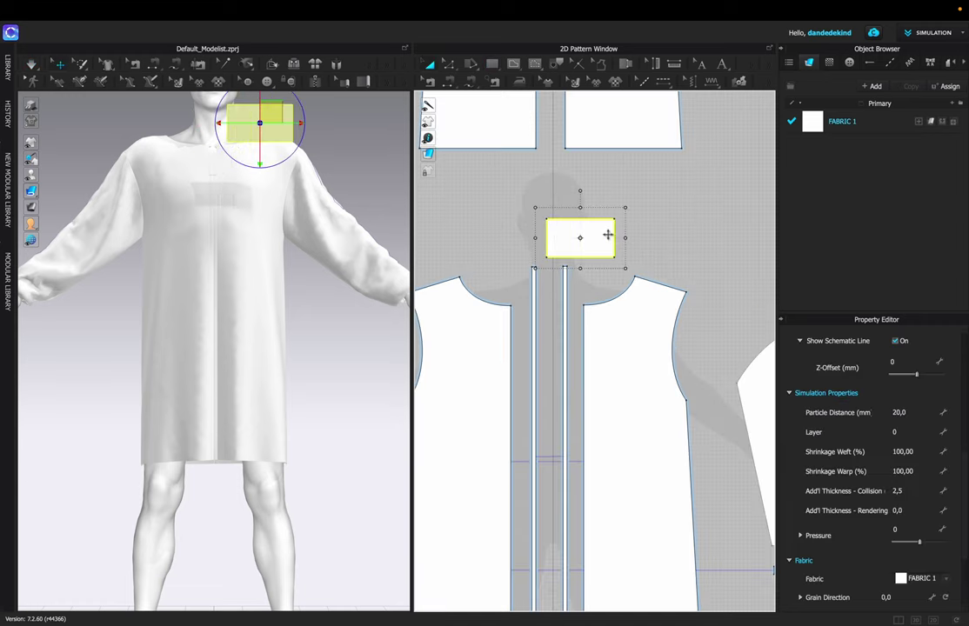
{"action": "key", "text": "super+v"}
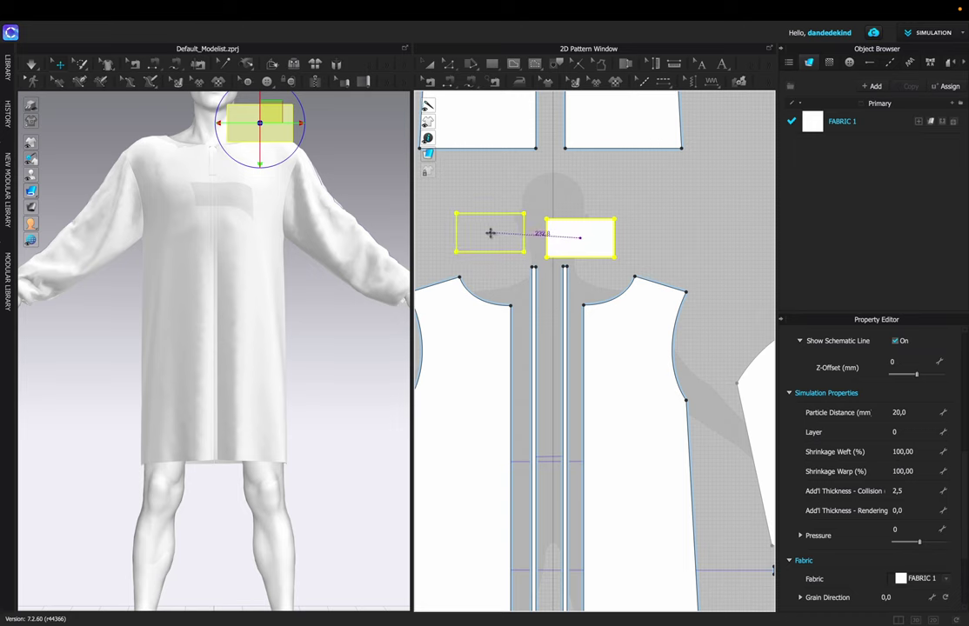
{"action": "left_click", "coordinate": [497, 232]}
Free-sew the upper ends of the front strips to the center edges of the two collar pieces
{"action": "left_click", "coordinate": [470, 82]}
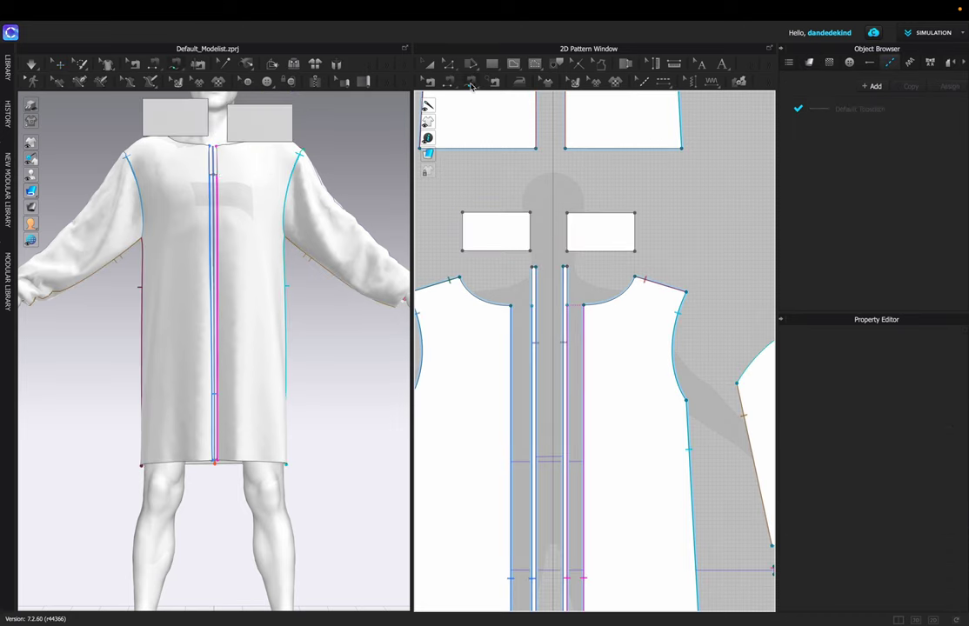
{"action": "left_click", "coordinate": [532, 269]}
{"action": "left_click", "coordinate": [533, 305]}
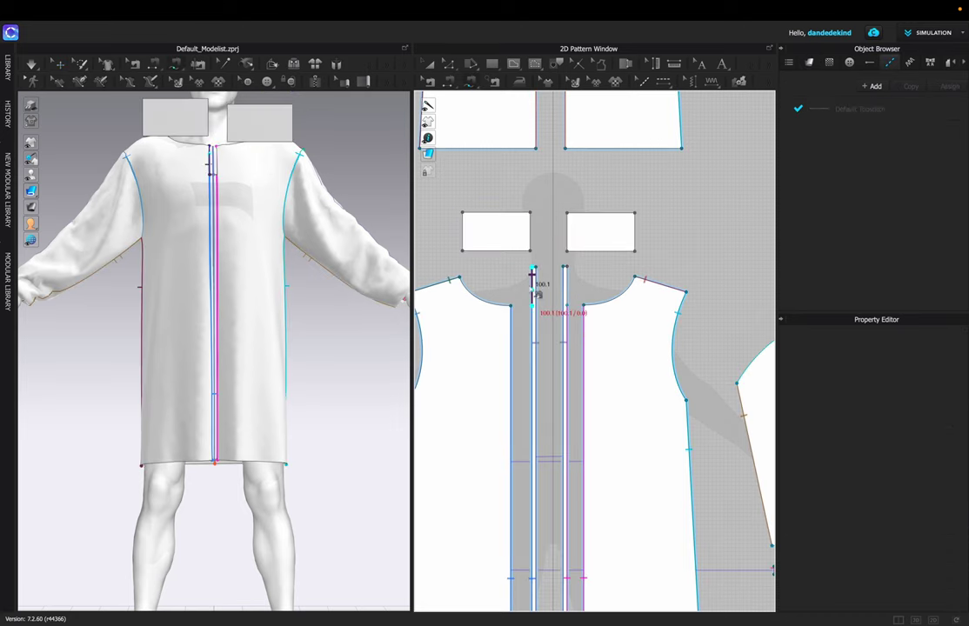
{"action": "left_click", "coordinate": [531, 228]}
{"action": "left_click", "coordinate": [567, 247]}
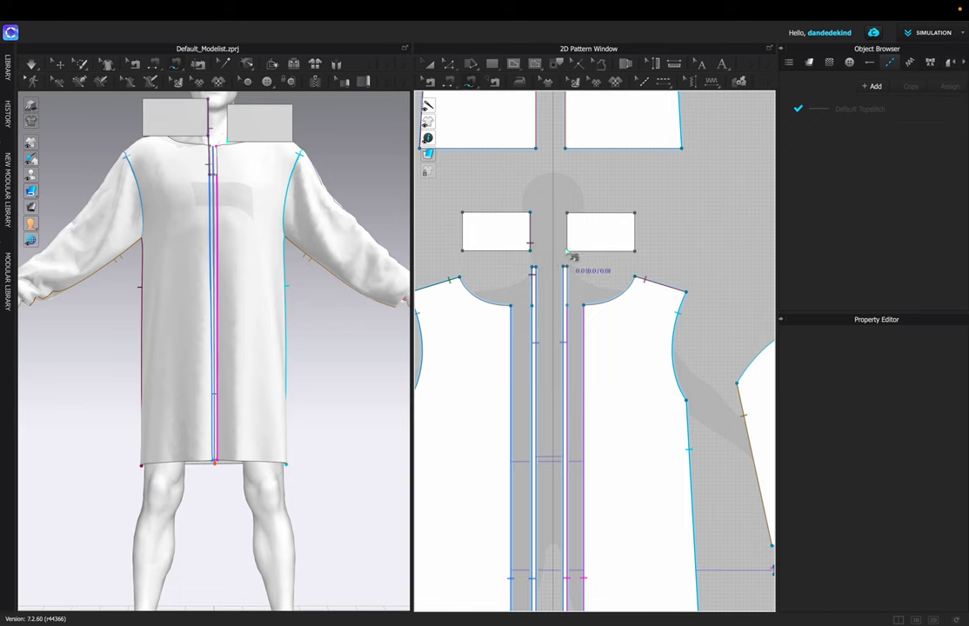
{"action": "left_click", "coordinate": [575, 310]}
Sew the lower edge of each front collar piece to the neckline curve of its front panel
{"action": "left_click", "coordinate": [581, 252]}
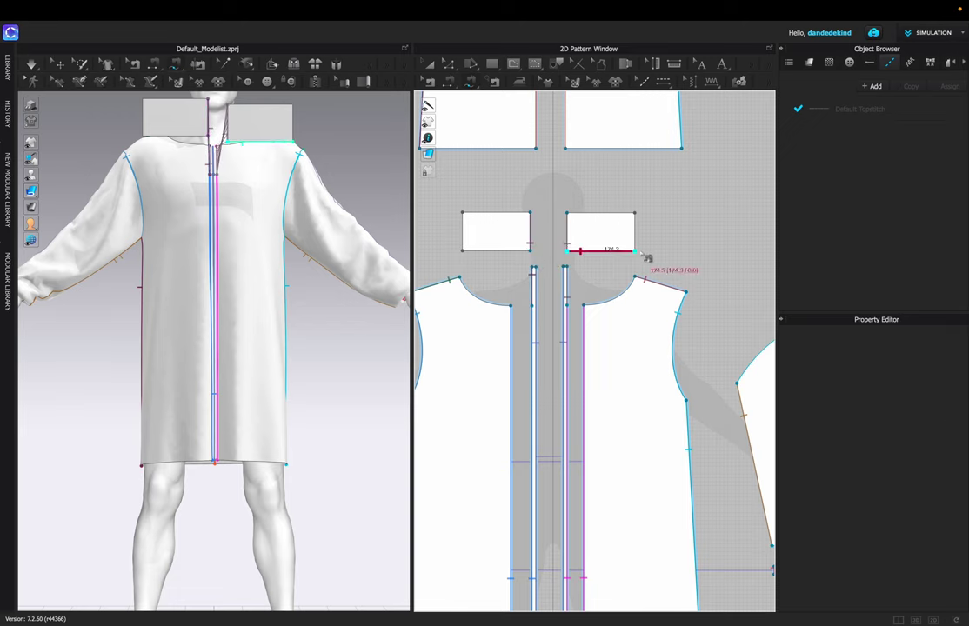
{"action": "left_click", "coordinate": [588, 291]}
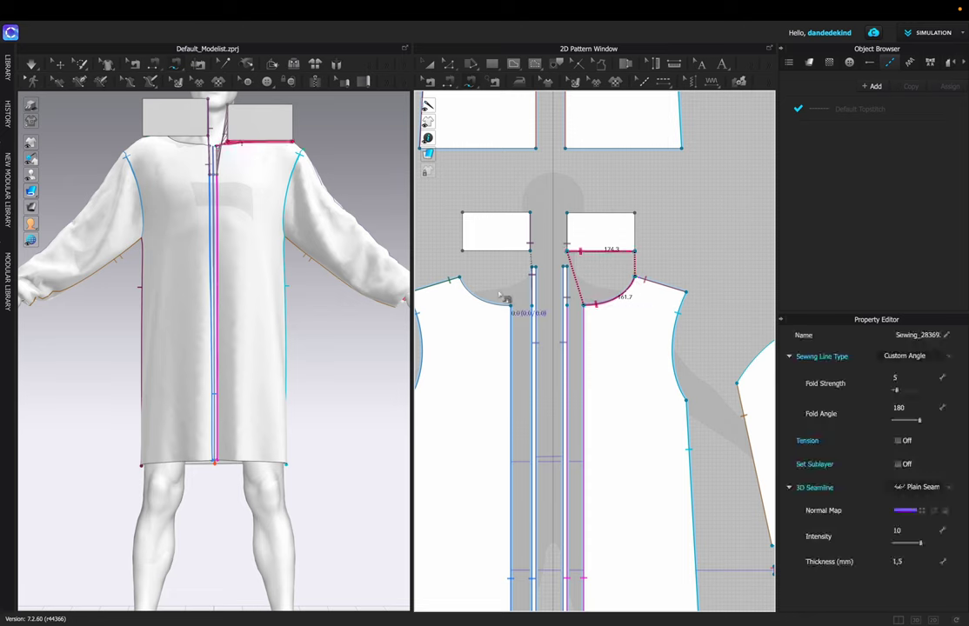
{"action": "left_click", "coordinate": [462, 287]}
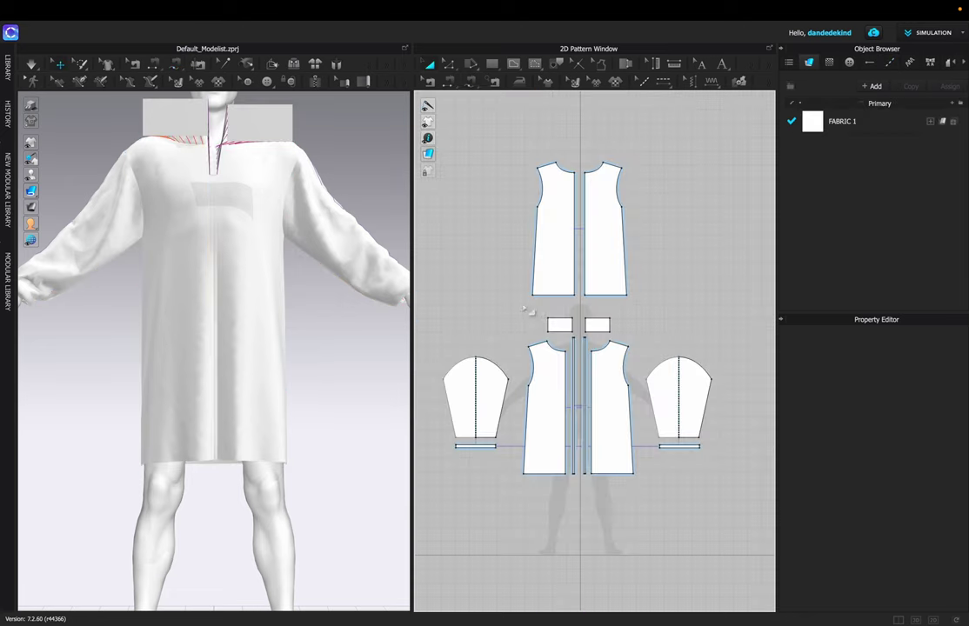
Copy a front collar rectangle above the back panels and extend its center-back edge outline by 10 mm
{"action": "left_click_drag", "start_coordinate": [559, 324], "coordinate": [560, 146]}
{"action": "scroll", "coordinate": [557, 147], "scroll_direction": "up", "scroll_amount": 5}
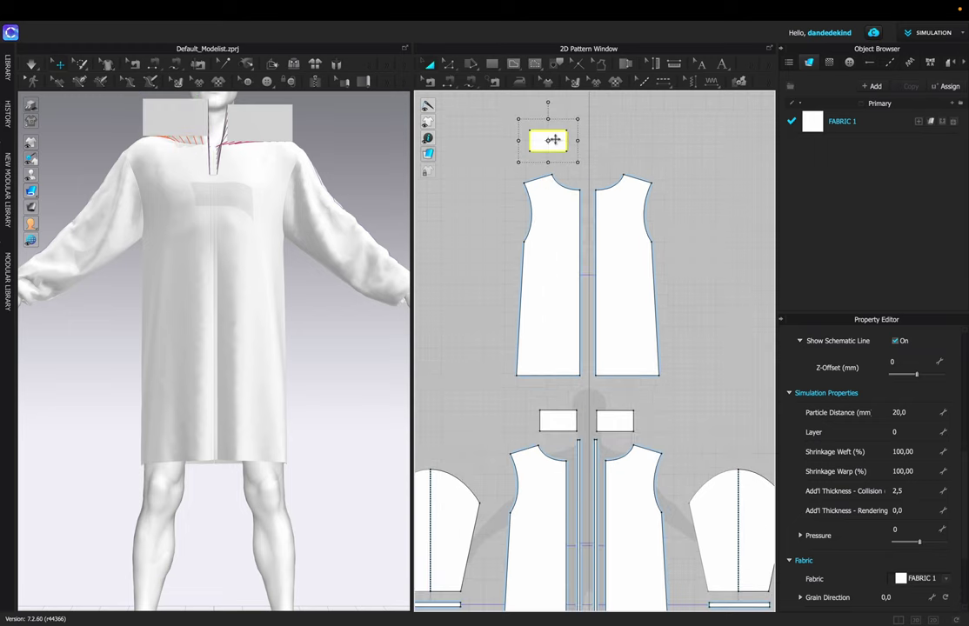
{"action": "right_click", "coordinate": [529, 183]}
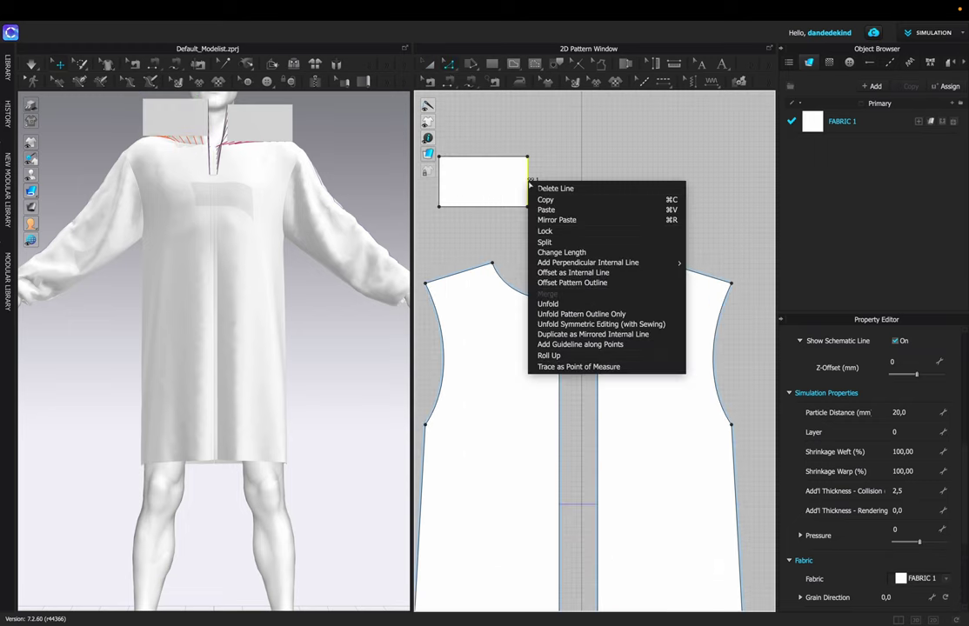
{"action": "left_click", "coordinate": [583, 283]}
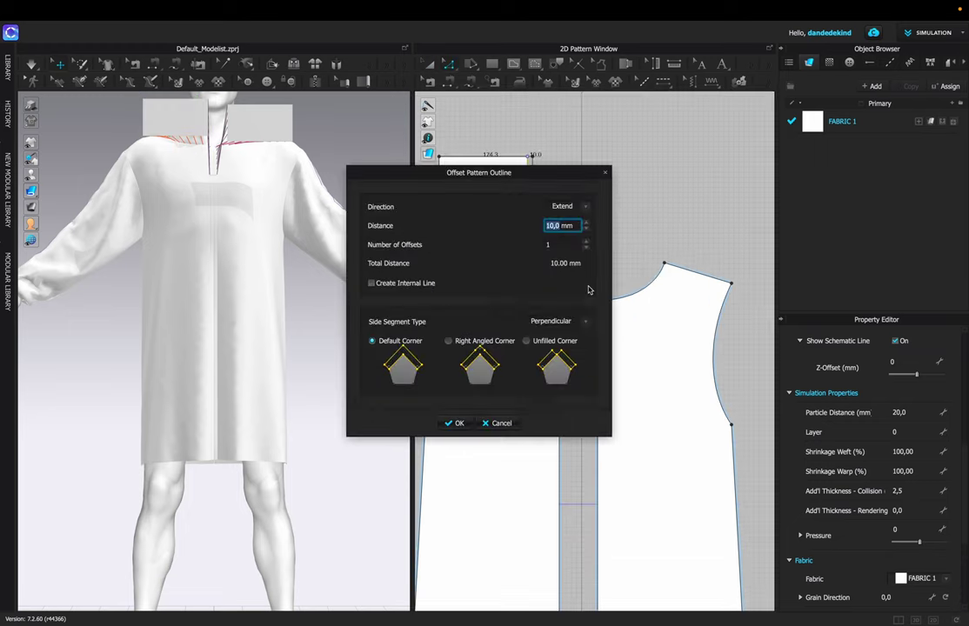
{"action": "left_click", "coordinate": [454, 423]}
Duplicate the extended back collar piece above the other back panel
{"action": "left_click", "coordinate": [477, 176]}
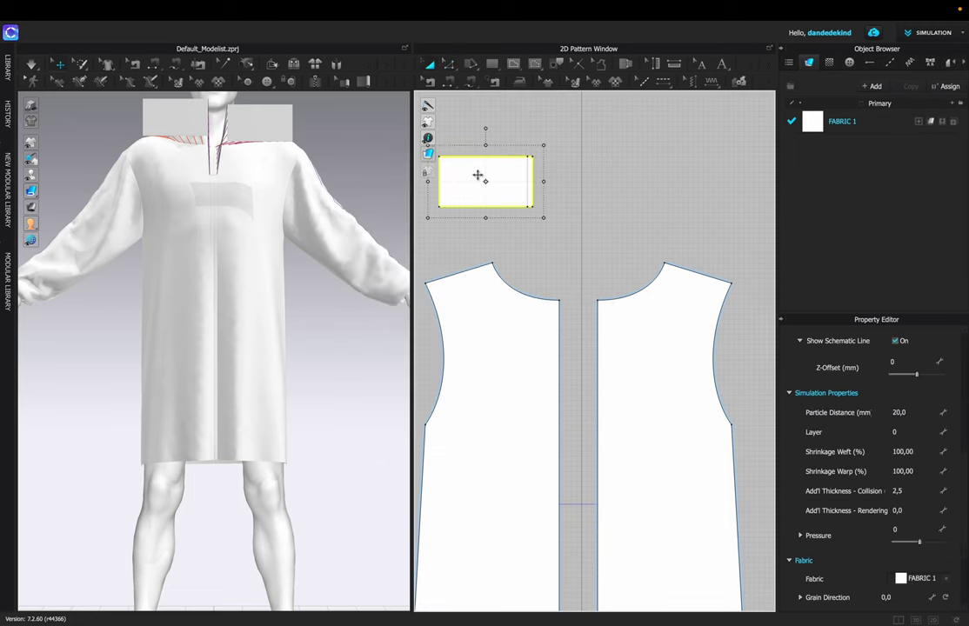
{"action": "left_click_drag", "start_coordinate": [517, 182], "coordinate": [645, 179]}
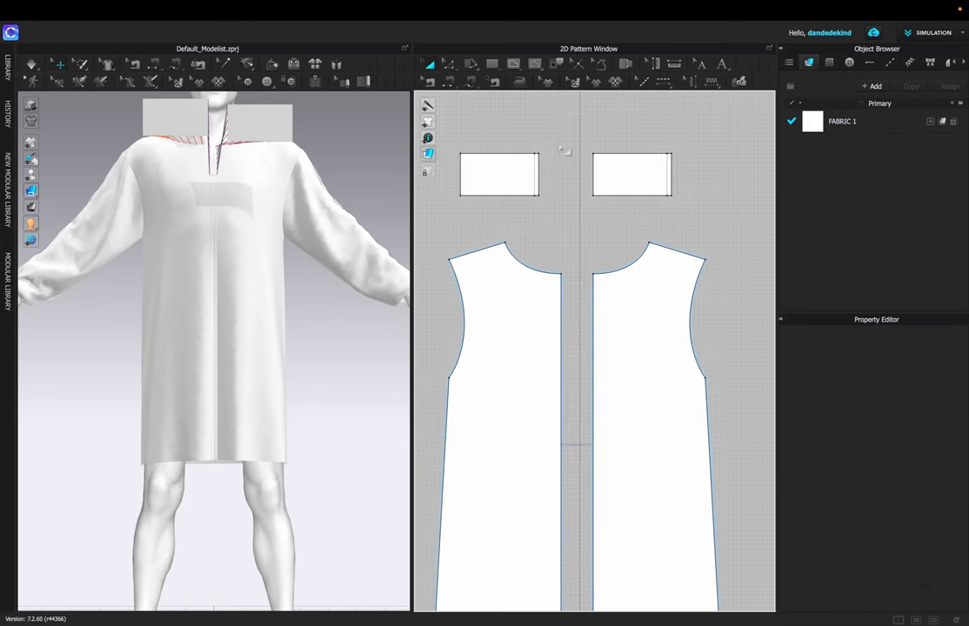
Sew the two back collar pieces together at center back and free-sew their lower edges to the back neckline curves
{"action": "left_click", "coordinate": [539, 173]}
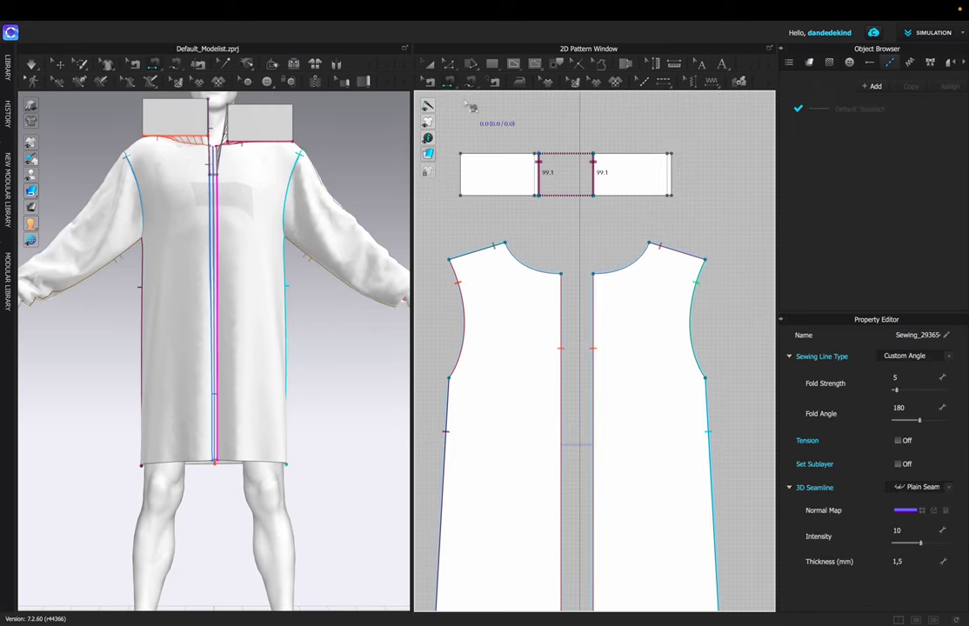
{"action": "left_click", "coordinate": [461, 199]}
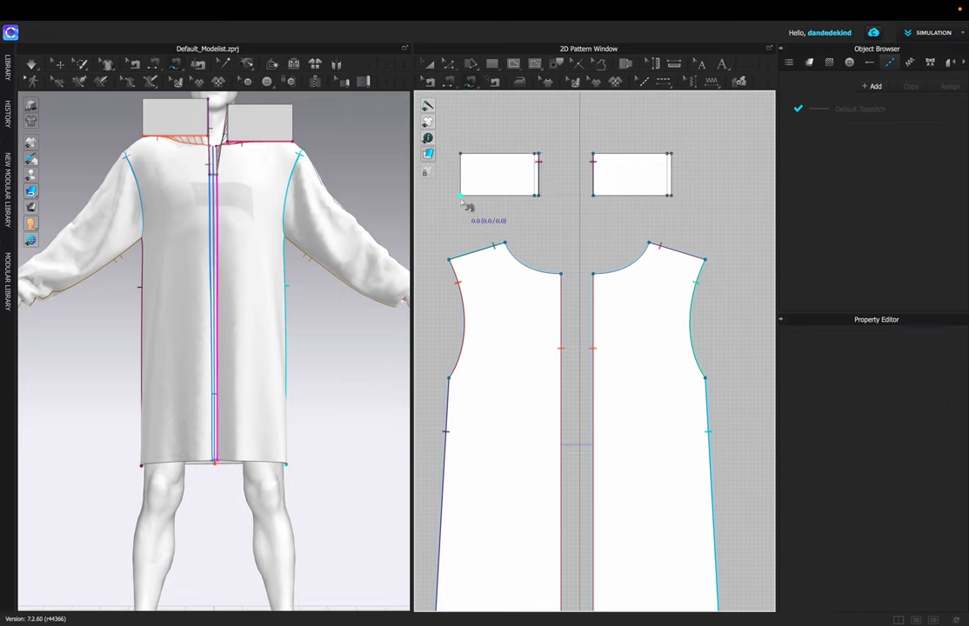
{"action": "left_click", "coordinate": [462, 196]}
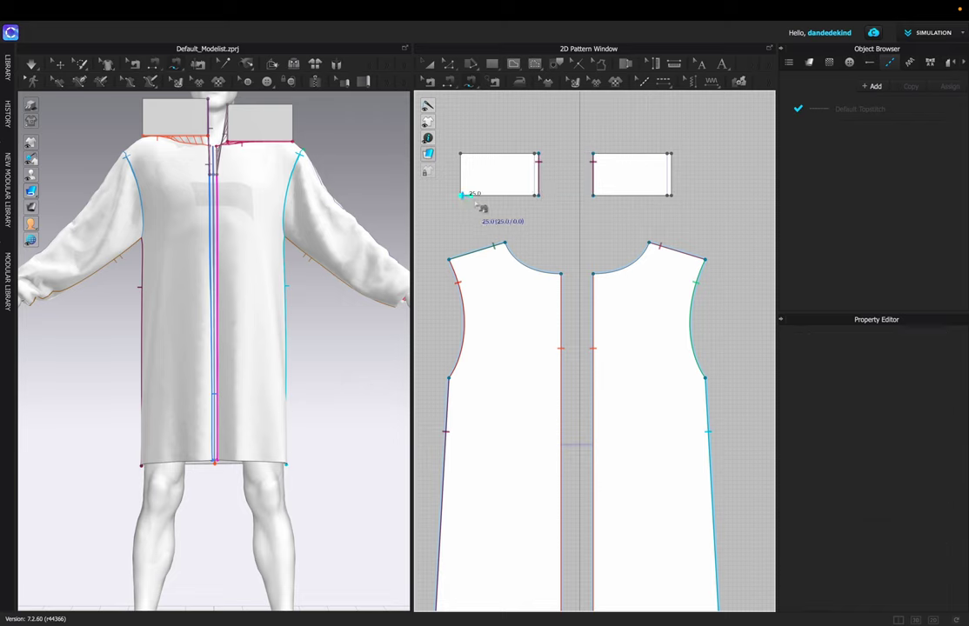
{"action": "left_click", "coordinate": [539, 195]}
{"action": "left_click", "coordinate": [505, 247]}
{"action": "left_click", "coordinate": [562, 275]}
{"action": "left_click", "coordinate": [594, 195]}
{"action": "left_click", "coordinate": [594, 274]}
{"action": "left_click", "coordinate": [648, 243]}
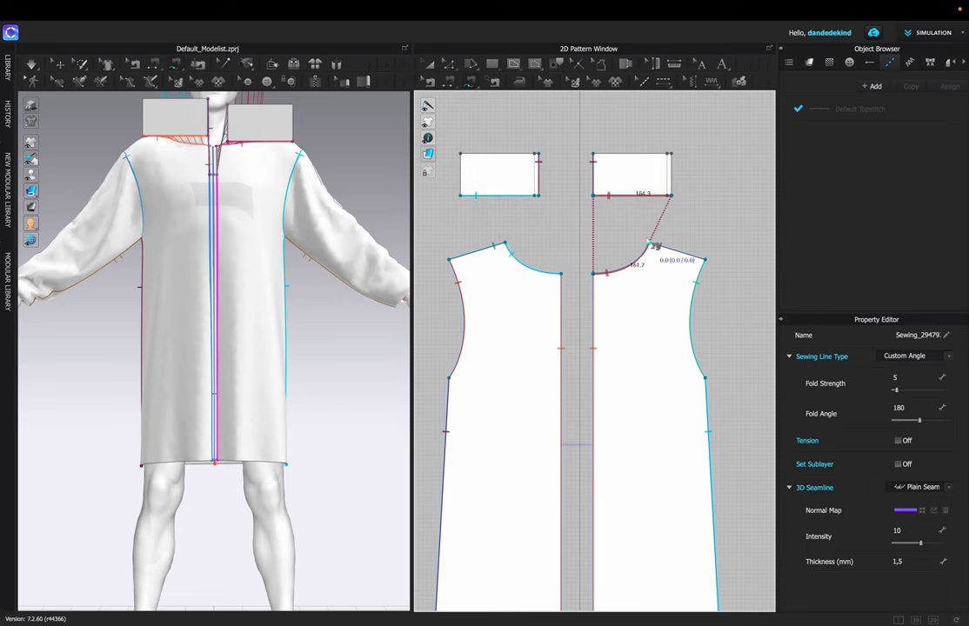
Free-sew the side edges of the two back collar pieces to the outer side edges of the matching front collar pieces
{"action": "scroll", "coordinate": [591, 231], "scroll_direction": "down", "scroll_amount": 5}
{"action": "left_click", "coordinate": [544, 203]}
{"action": "left_click", "coordinate": [544, 217]}
{"action": "left_click", "coordinate": [554, 416]}
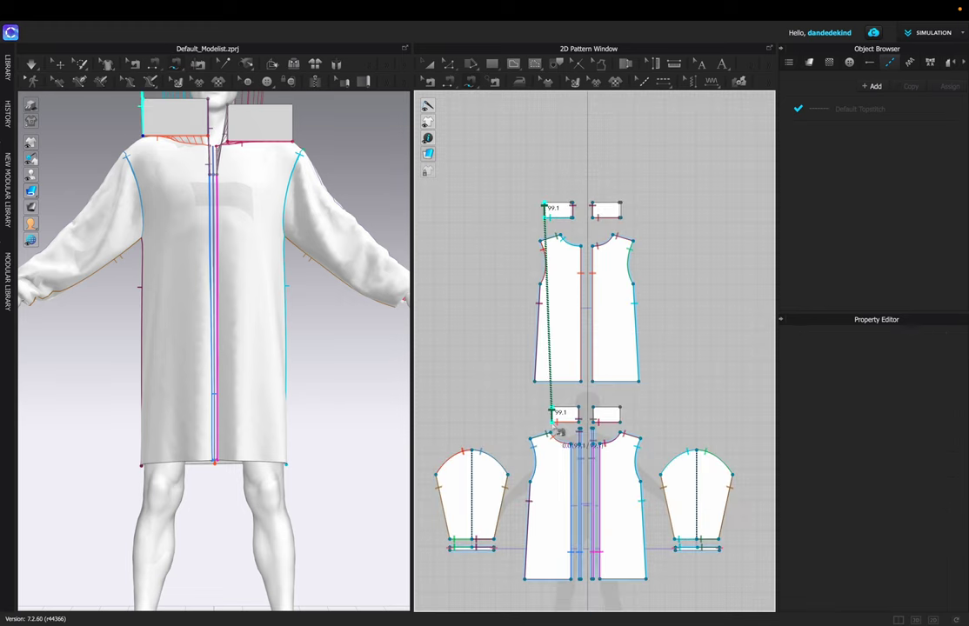
{"action": "left_click", "coordinate": [622, 213]}
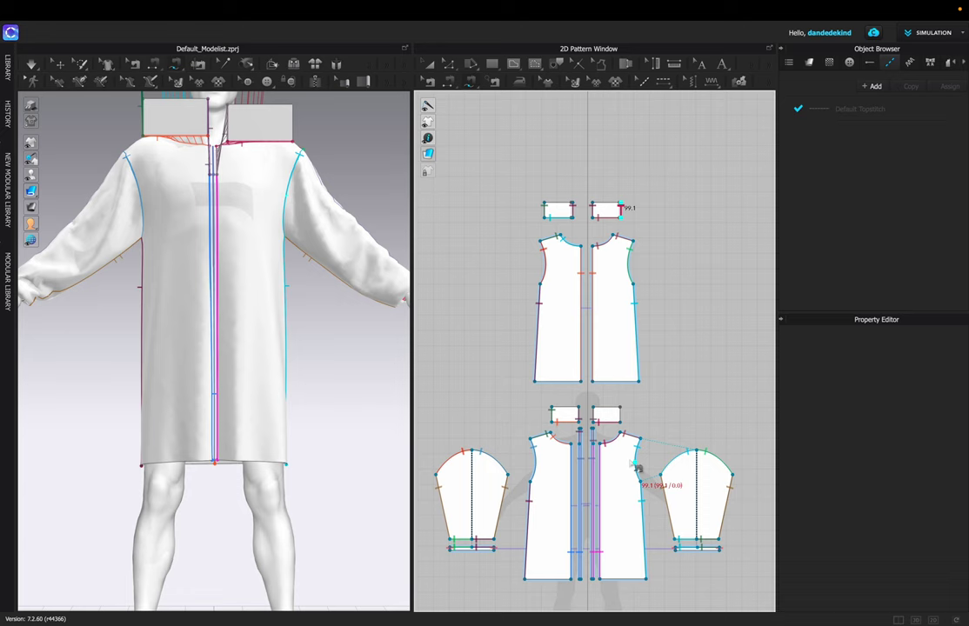
{"action": "left_click", "coordinate": [620, 416]}
Simulate the garment and pull both back collar pieces into place around the avatar's neck
{"action": "scroll", "coordinate": [263, 204], "scroll_direction": "down", "scroll_amount": 5}
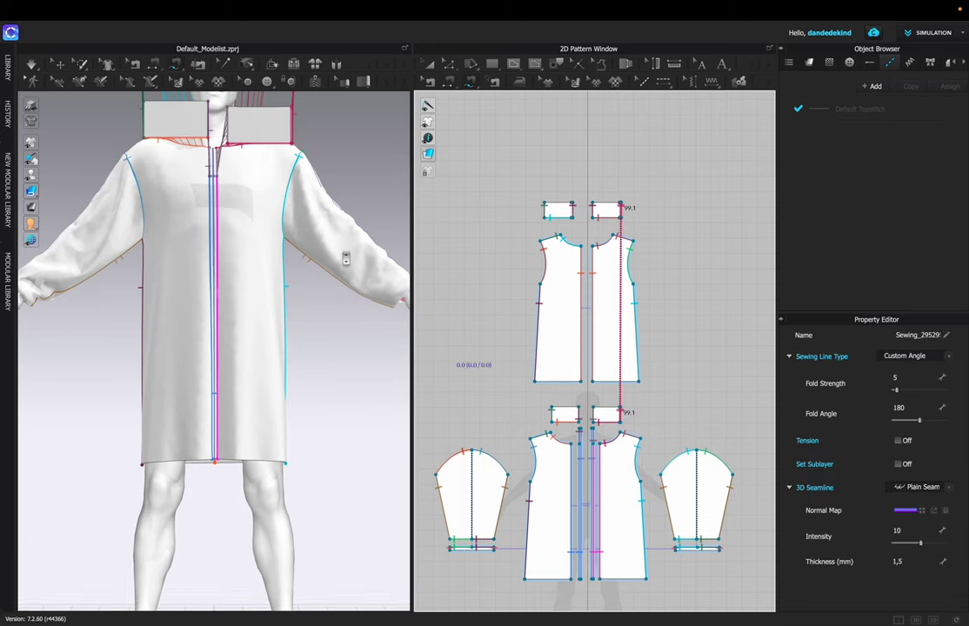
{"action": "left_click", "coordinate": [31, 64]}
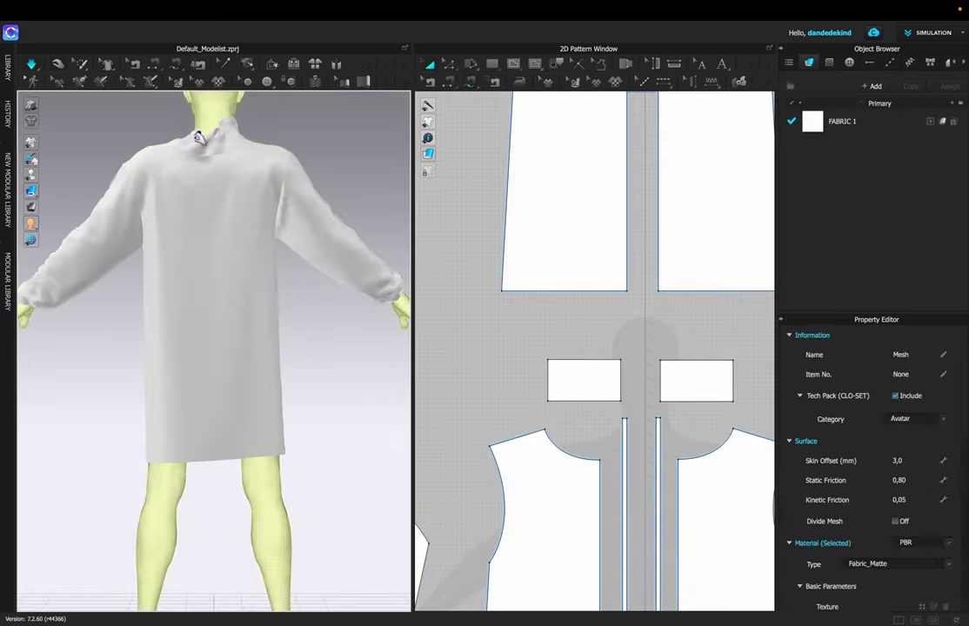
{"action": "left_click", "coordinate": [169, 131]}
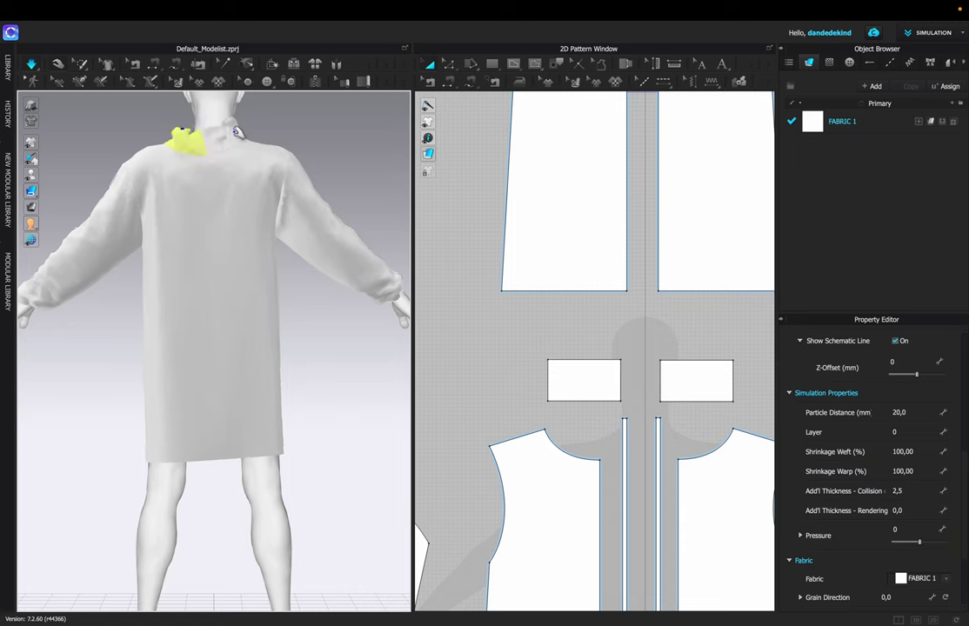
{"action": "left_click_drag", "start_coordinate": [237, 132], "coordinate": [273, 129]}
Merge the two back panels into one piece along their center-back seam
{"action": "scroll", "coordinate": [493, 333], "scroll_direction": "down", "scroll_amount": 5}
{"action": "key", "text": "n"}
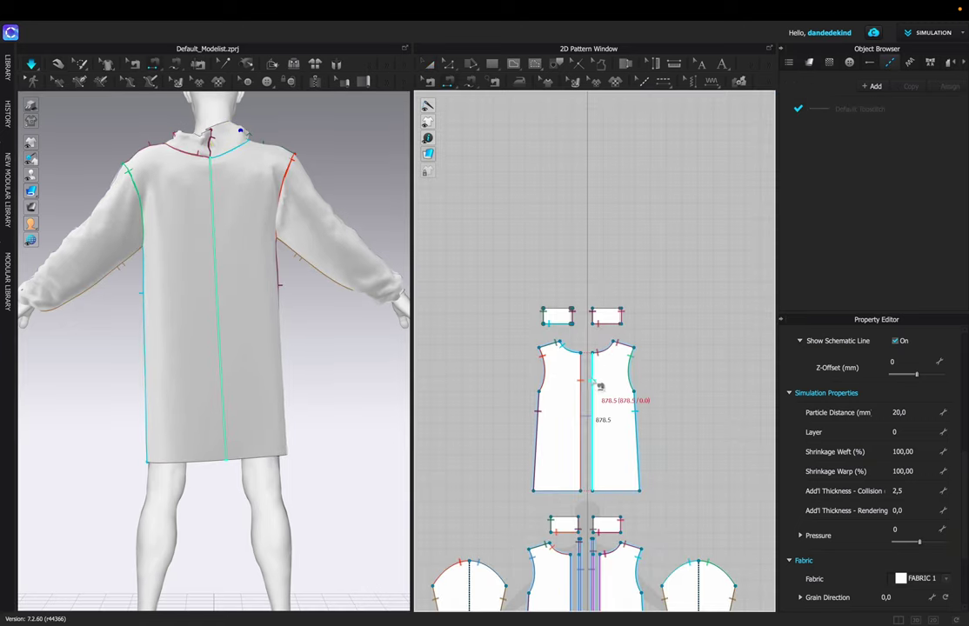
{"action": "left_click", "coordinate": [598, 388]}
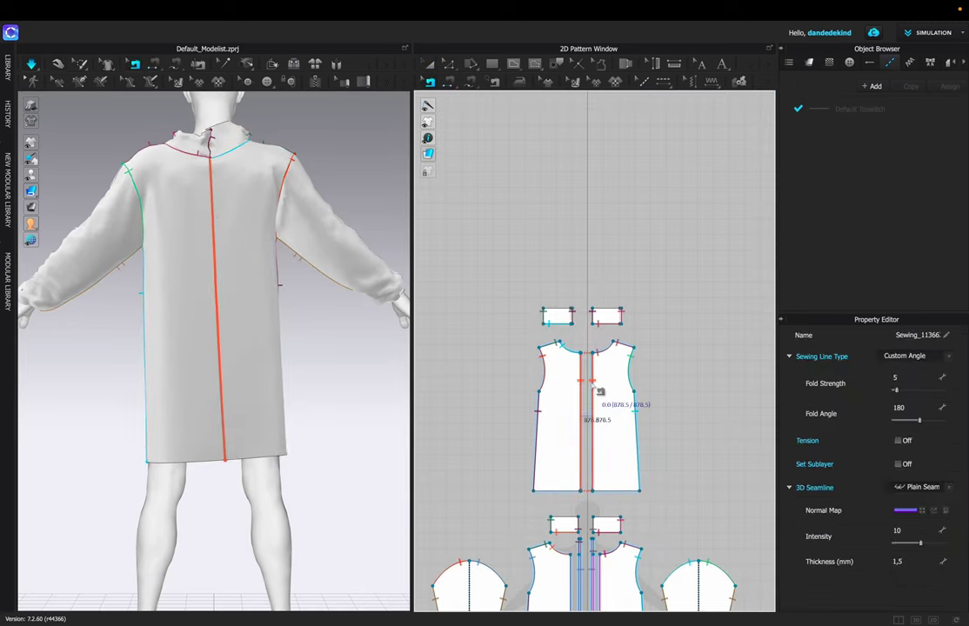
{"action": "right_click", "coordinate": [597, 387]}
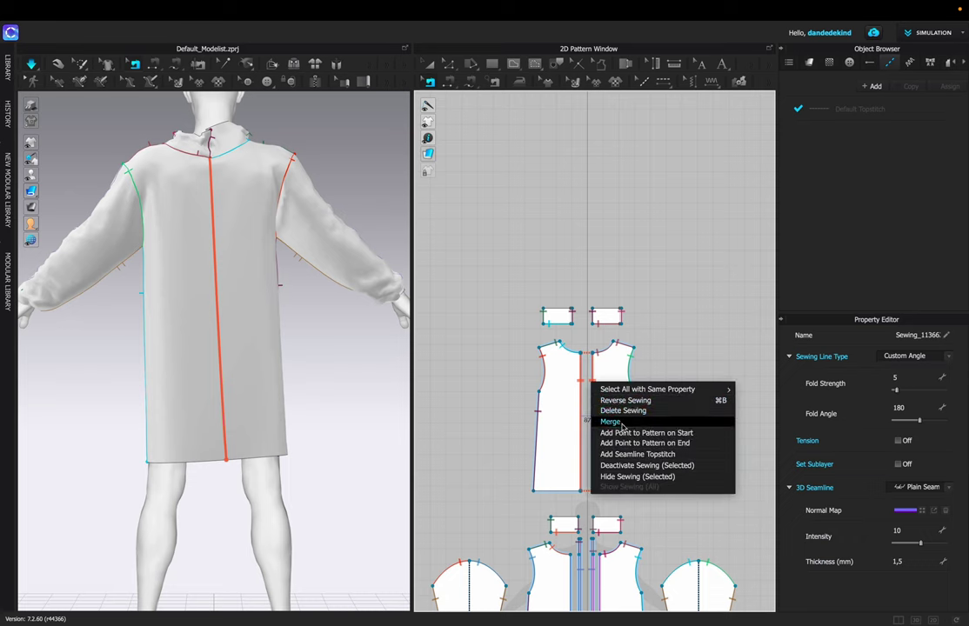
{"action": "left_click", "coordinate": [610, 422]}
Raise the center point of the back neckline into a shallower curve, then simulate and pull the back collar up
{"action": "scroll", "coordinate": [602, 306], "scroll_direction": "up", "scroll_amount": 3}
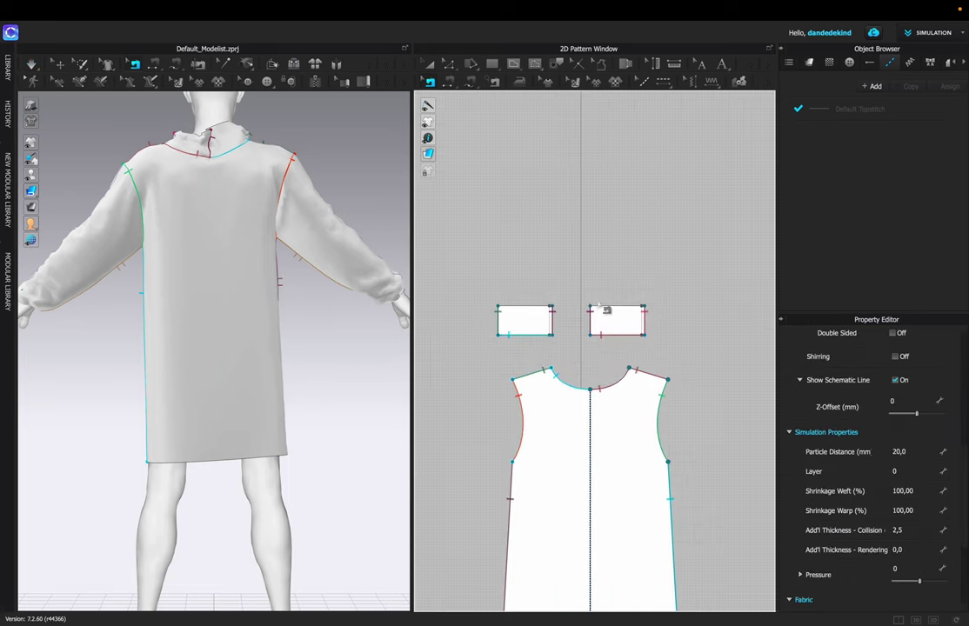
{"action": "key", "text": "a"}
{"action": "left_click", "coordinate": [600, 423]}
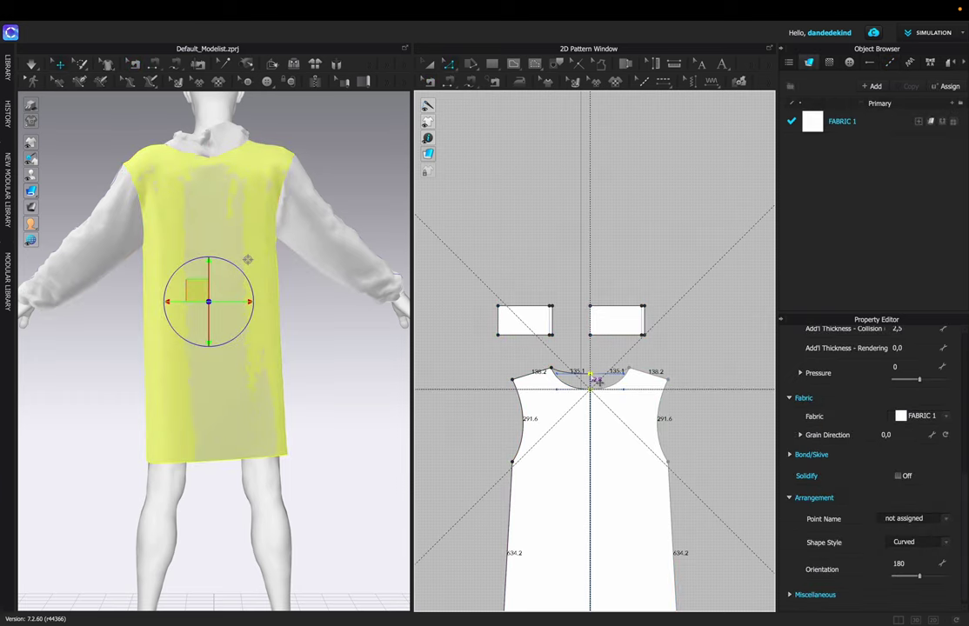
{"action": "left_click", "coordinate": [583, 361]}
{"action": "left_click", "coordinate": [31, 64]}
{"action": "left_click", "coordinate": [226, 112]}
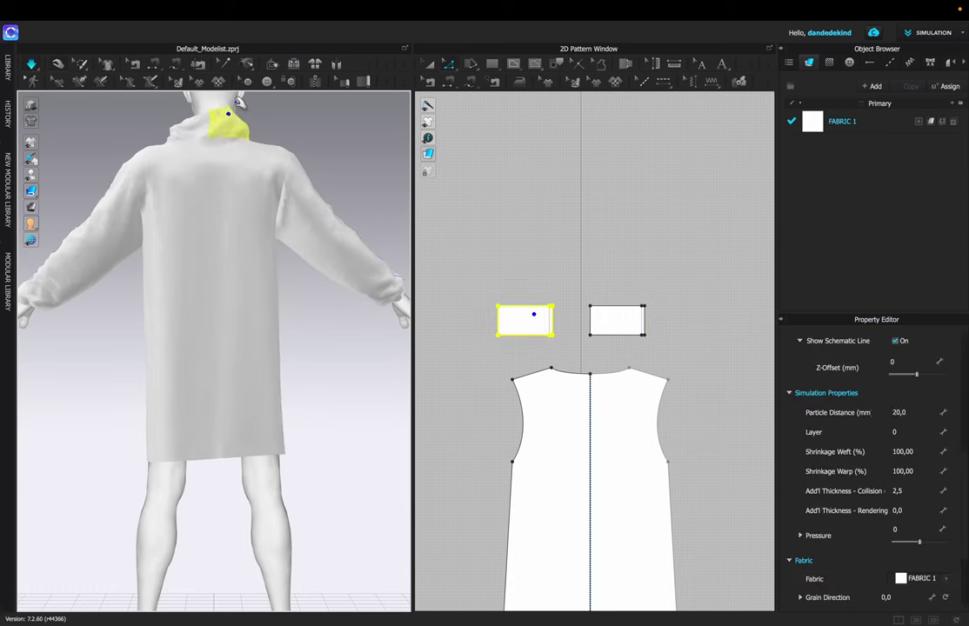
Merge the two back collar pieces into one along their center-back seam
{"action": "scroll", "coordinate": [551, 254], "scroll_direction": "up", "scroll_amount": 1}
{"action": "key", "text": "n"}
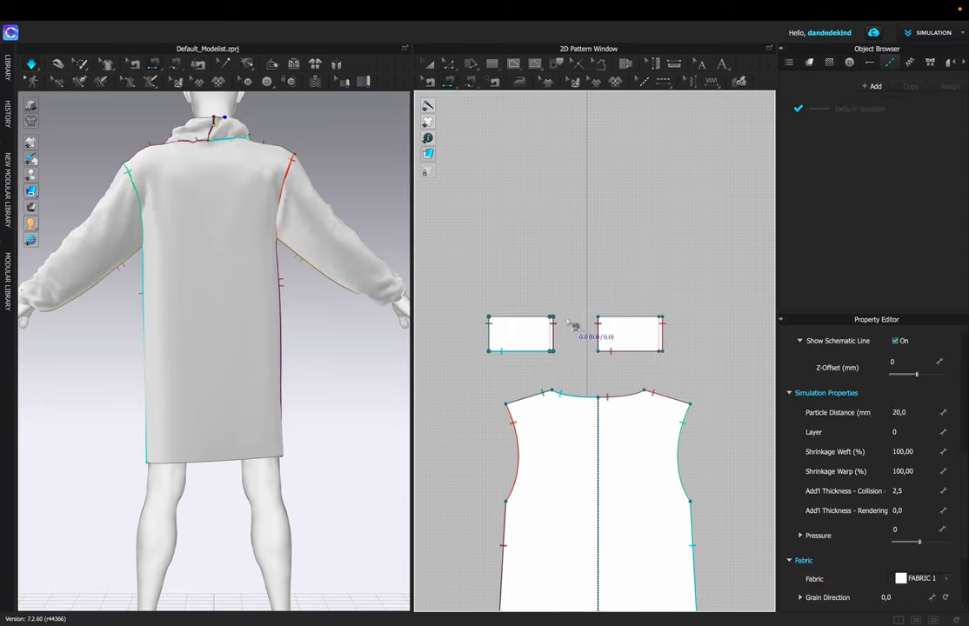
{"action": "left_click", "coordinate": [558, 332]}
{"action": "right_click", "coordinate": [554, 335]}
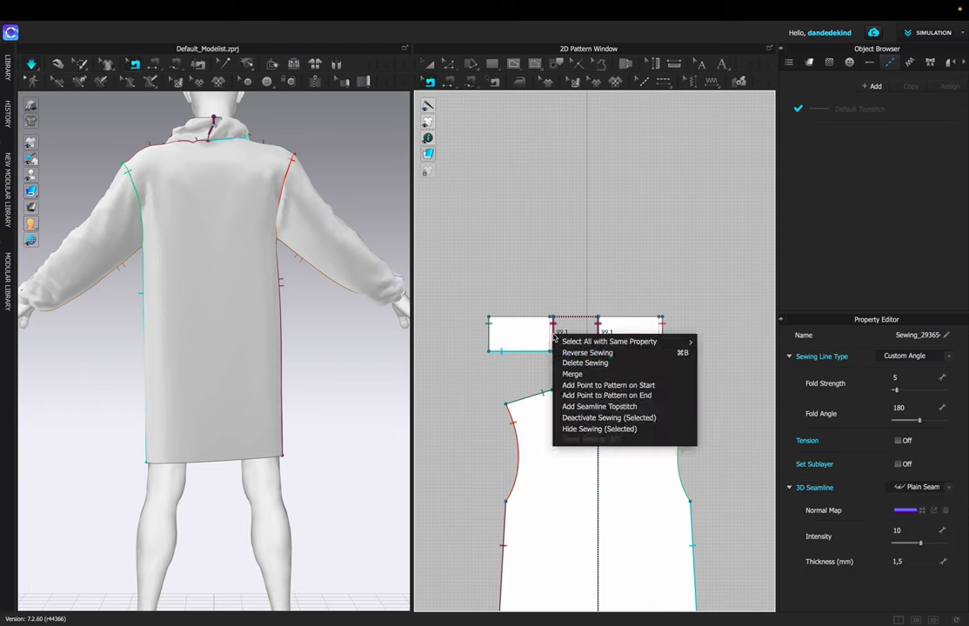
{"action": "left_click", "coordinate": [574, 374]}
{"action": "scroll", "coordinate": [551, 340], "scroll_direction": "up", "scroll_amount": 3}
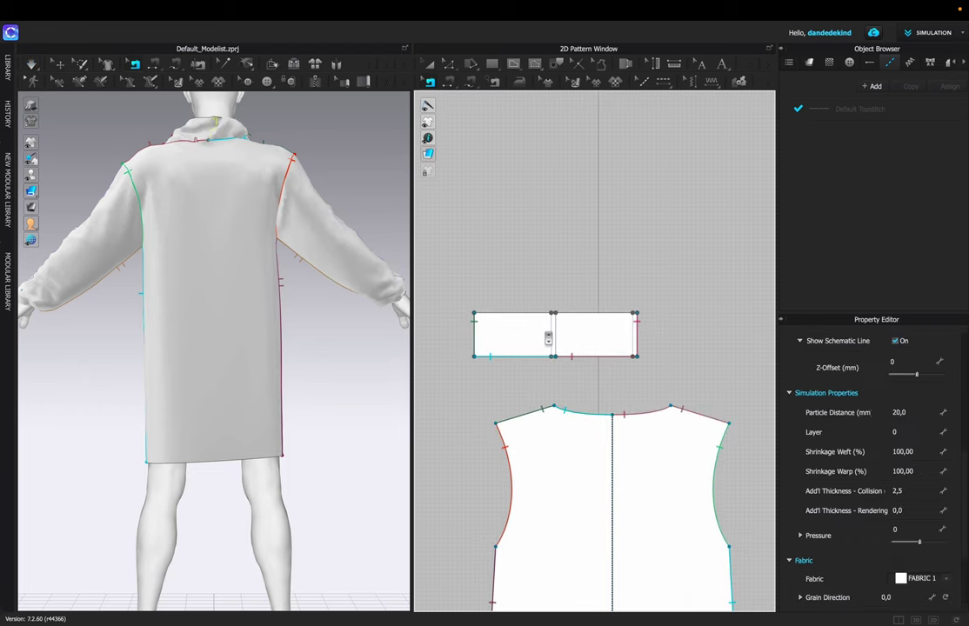
Delete the seam between one front collar's center edge and its zipper strip, free-sew it again to the strip's upper end, and simulate
{"action": "key", "text": "a"}
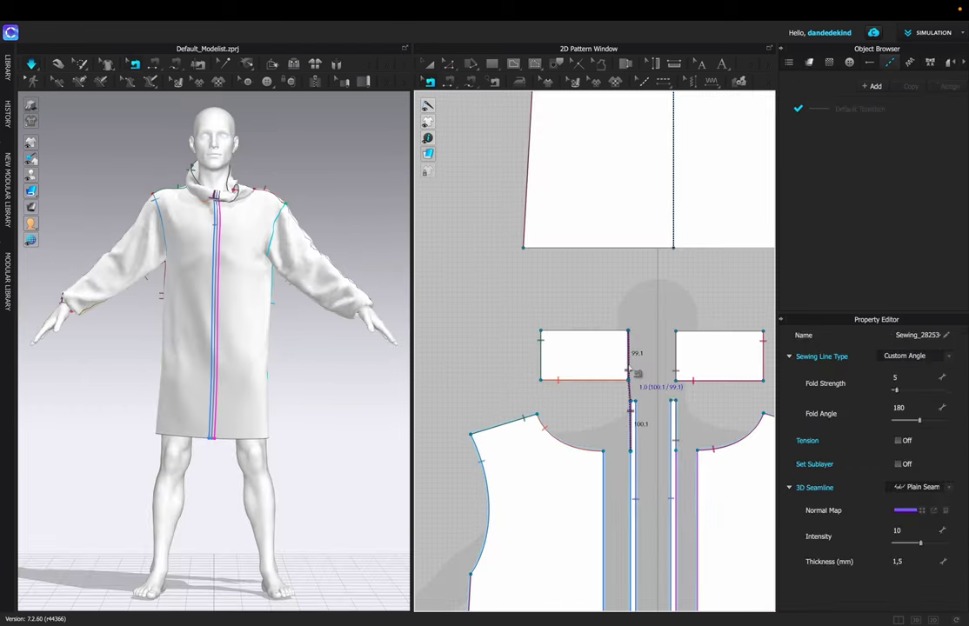
{"action": "right_click", "coordinate": [631, 372]}
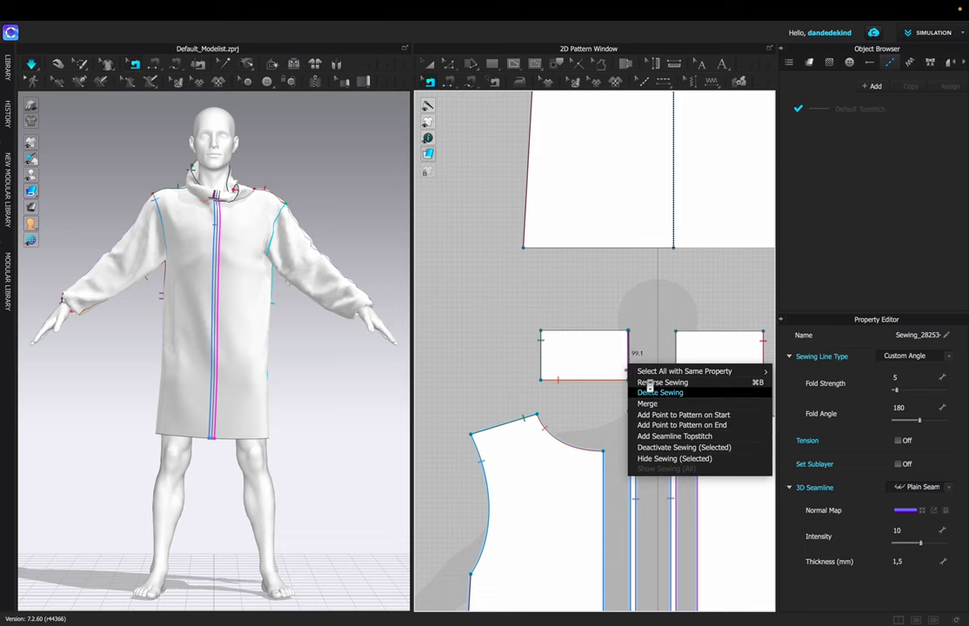
{"action": "left_click", "coordinate": [649, 390]}
{"action": "scroll", "coordinate": [641, 359], "scroll_direction": "down", "scroll_amount": 1}
{"action": "left_click", "coordinate": [640, 341]}
{"action": "left_click", "coordinate": [640, 392]}
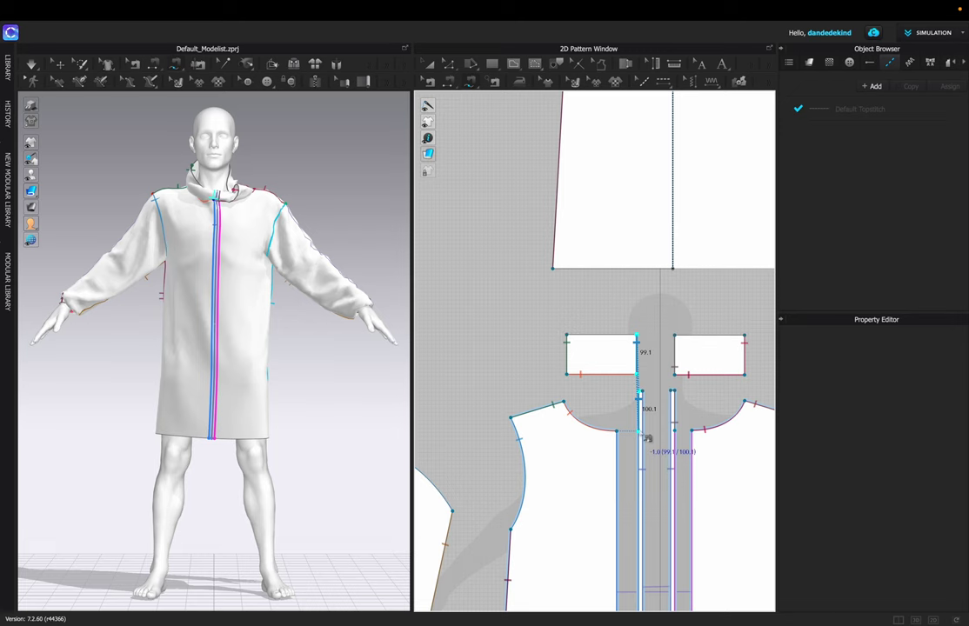
{"action": "left_click", "coordinate": [640, 431]}
{"action": "left_click", "coordinate": [34, 65]}
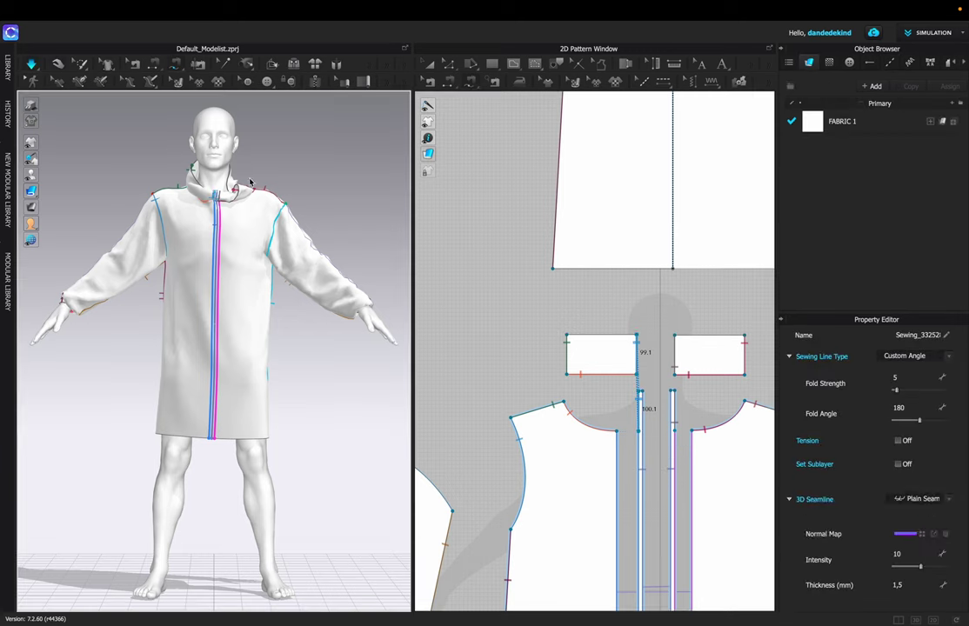
{"action": "key", "text": "space"}
Create a rectangle pattern 500 mm wide and 40 mm high beside the back panel for the hem band
{"action": "scroll", "coordinate": [522, 381], "scroll_direction": "down", "scroll_amount": 5}
{"action": "mouse_move", "coordinate": [493, 71]}
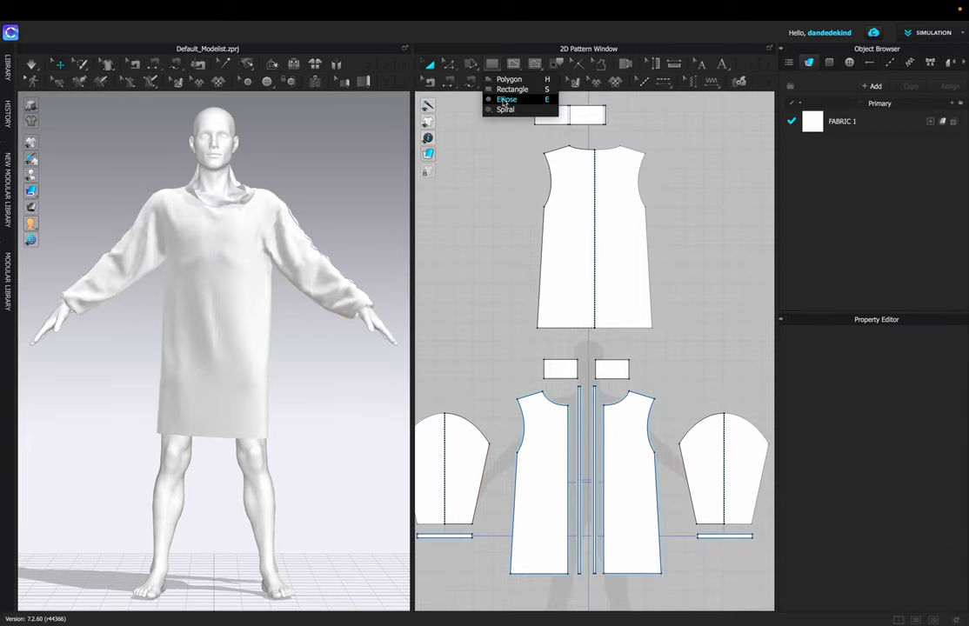
{"action": "left_click", "coordinate": [511, 89]}
{"action": "left_click", "coordinate": [473, 236]}
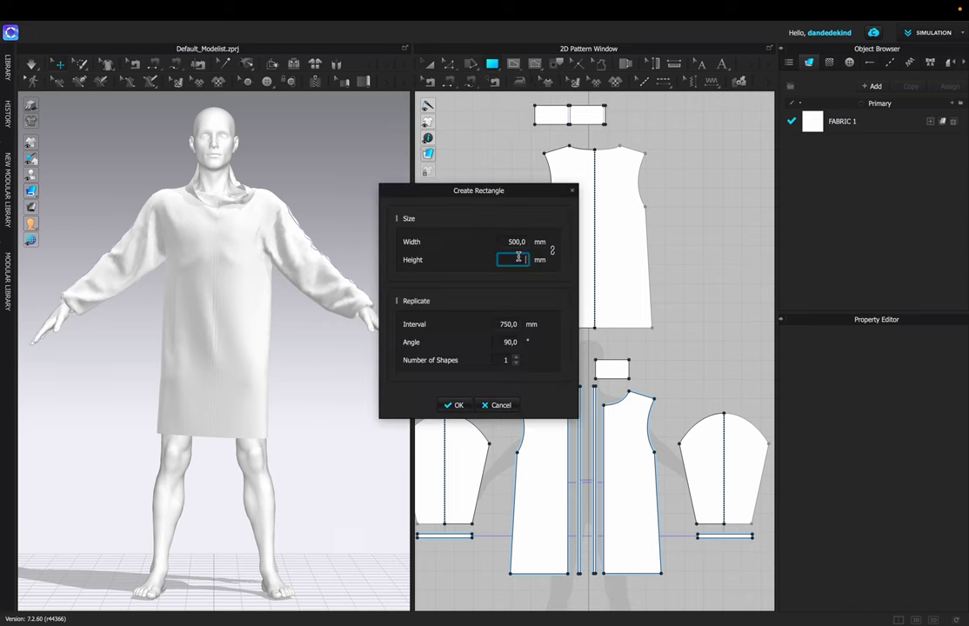
{"action": "left_click", "coordinate": [521, 243]}
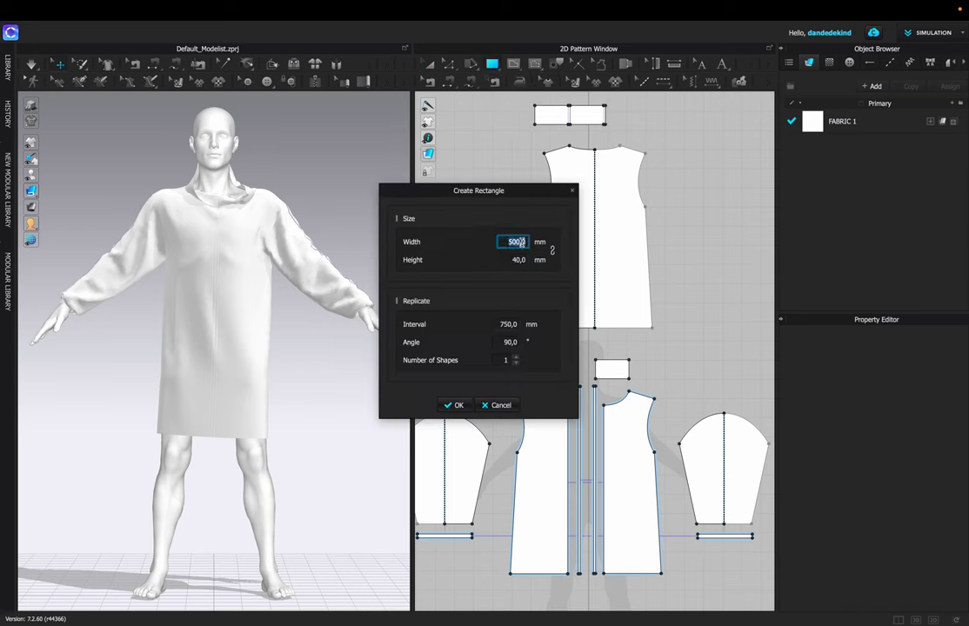
{"action": "left_click", "coordinate": [457, 406]}
Place the hem band directly below the front panels and stretch its width to about 1530 mm
{"action": "left_click", "coordinate": [430, 64]}
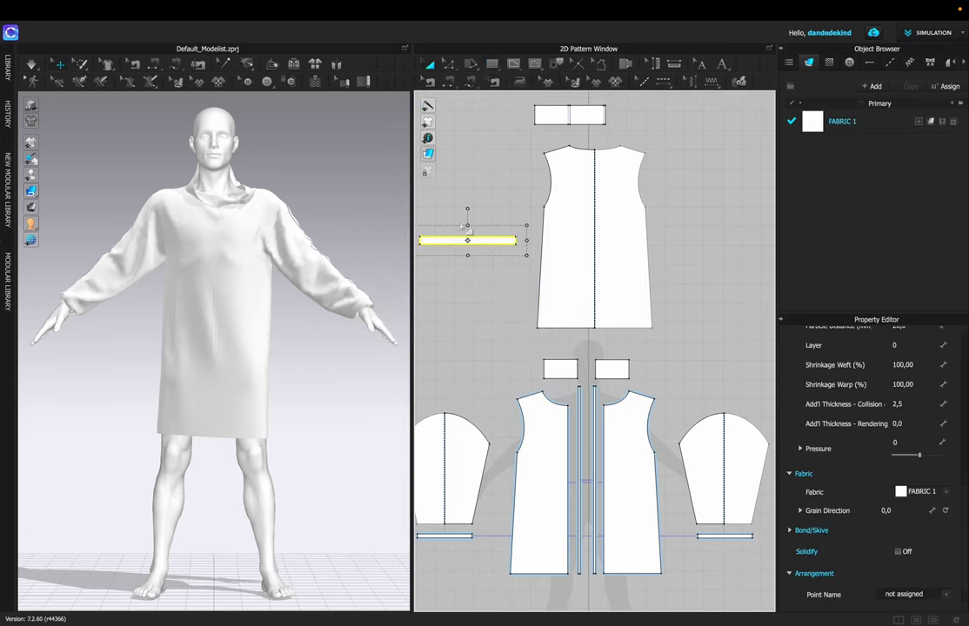
{"action": "left_click_drag", "start_coordinate": [488, 254], "coordinate": [575, 585]}
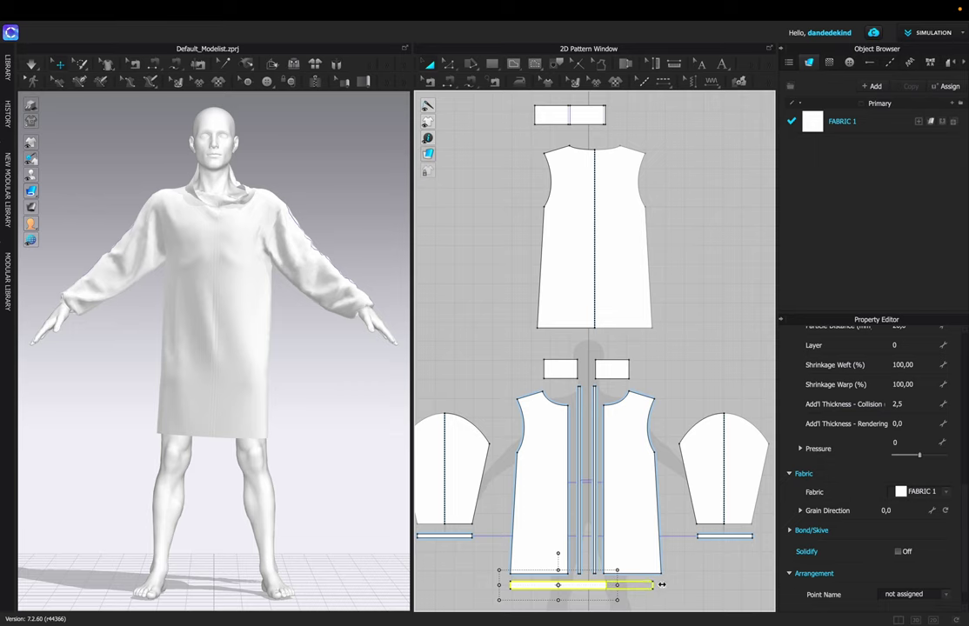
{"action": "left_click_drag", "start_coordinate": [669, 584], "coordinate": [671, 585]}
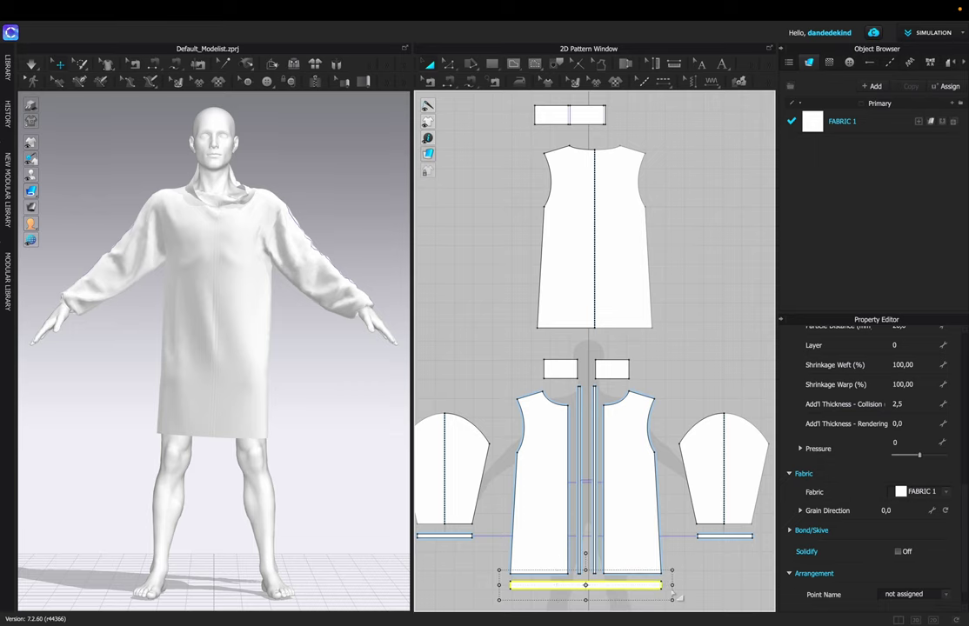
{"action": "left_click_drag", "start_coordinate": [761, 587], "coordinate": [767, 572]}
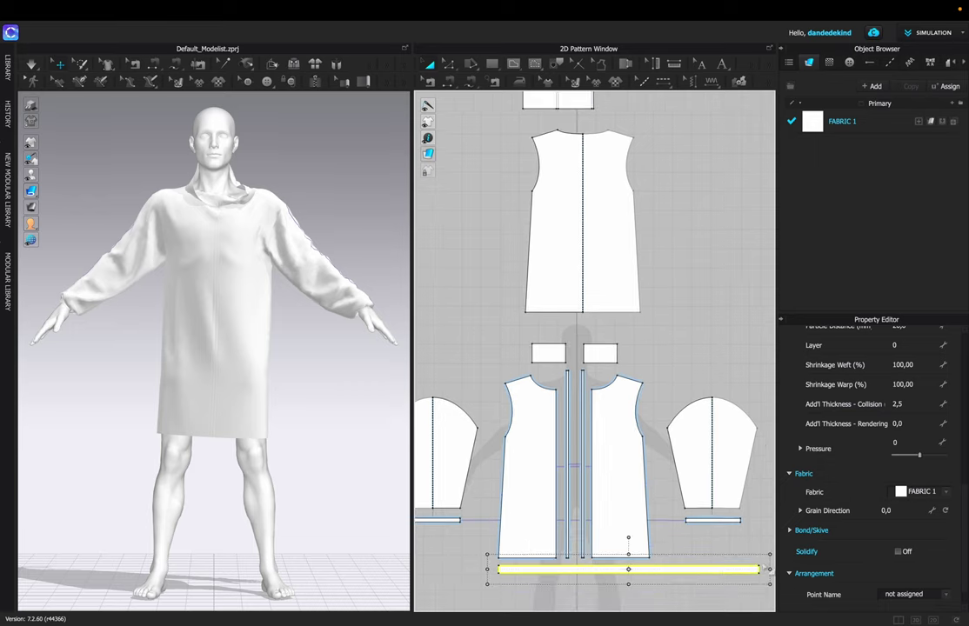
{"action": "scroll", "coordinate": [766, 570], "scroll_direction": "down", "scroll_amount": 5}
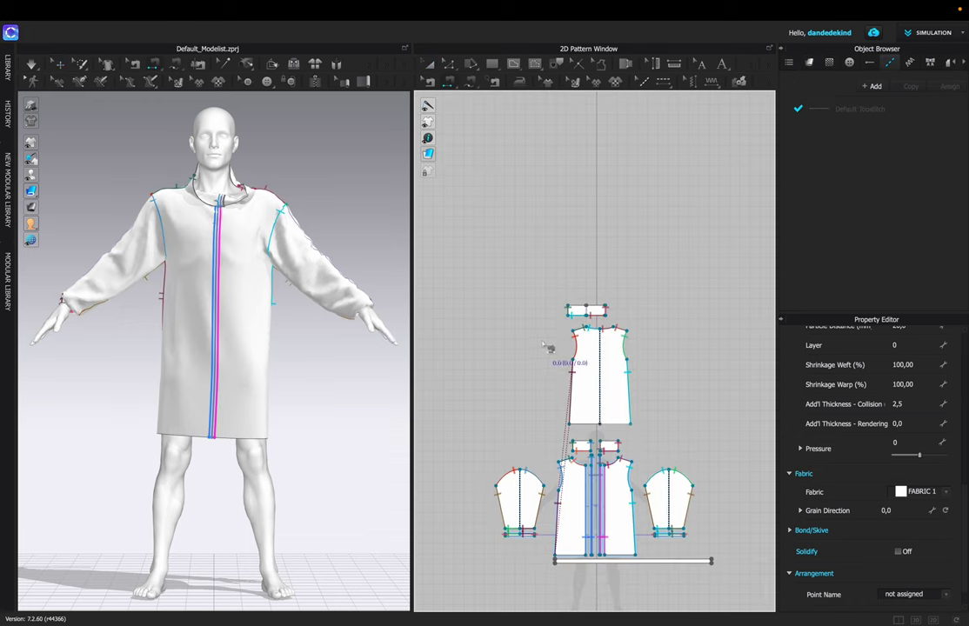
Sew the hem band's upper edge to the lower edges of the front panels, both zipper strips and the back panel
{"action": "scroll", "coordinate": [600, 562], "scroll_direction": "up", "scroll_amount": 2}
{"action": "scroll", "coordinate": [603, 564], "scroll_direction": "up", "scroll_amount": 1}
{"action": "left_click", "coordinate": [603, 563]}
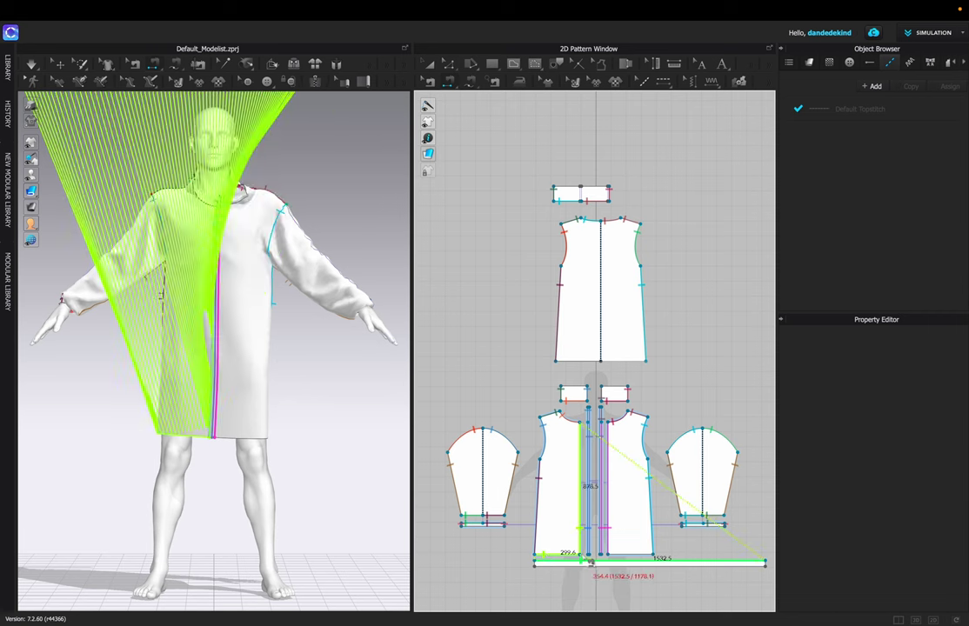
{"action": "scroll", "coordinate": [588, 561], "scroll_direction": "up", "scroll_amount": 2}
{"action": "left_click", "coordinate": [589, 556]}
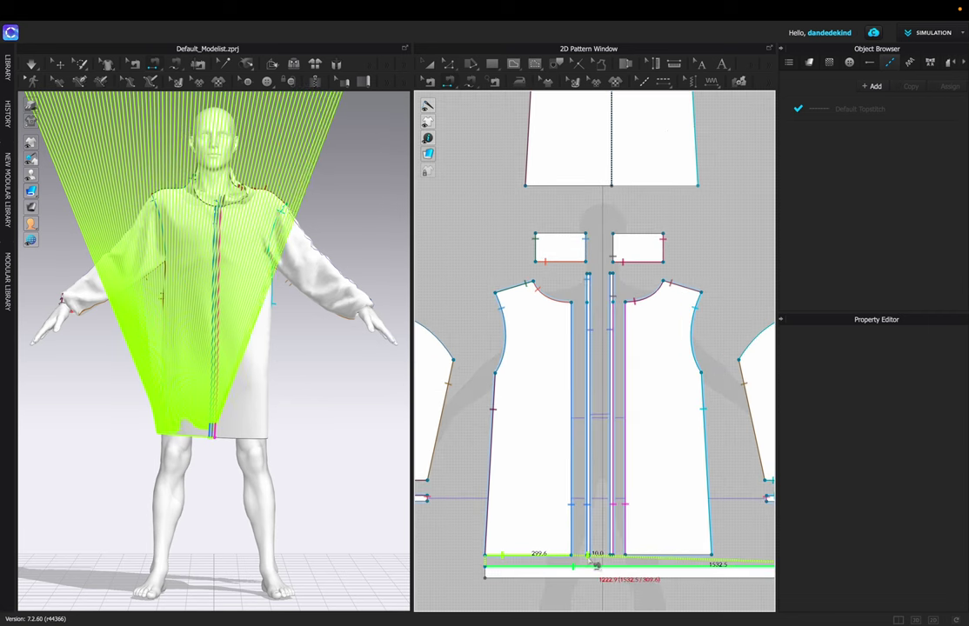
{"action": "left_click", "coordinate": [645, 557]}
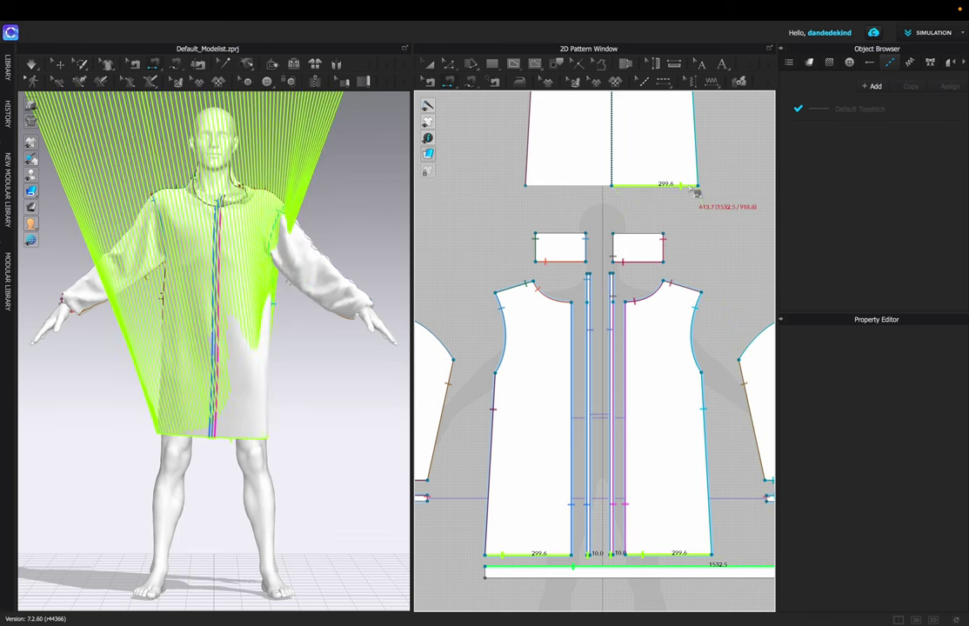
{"action": "left_click", "coordinate": [694, 188]}
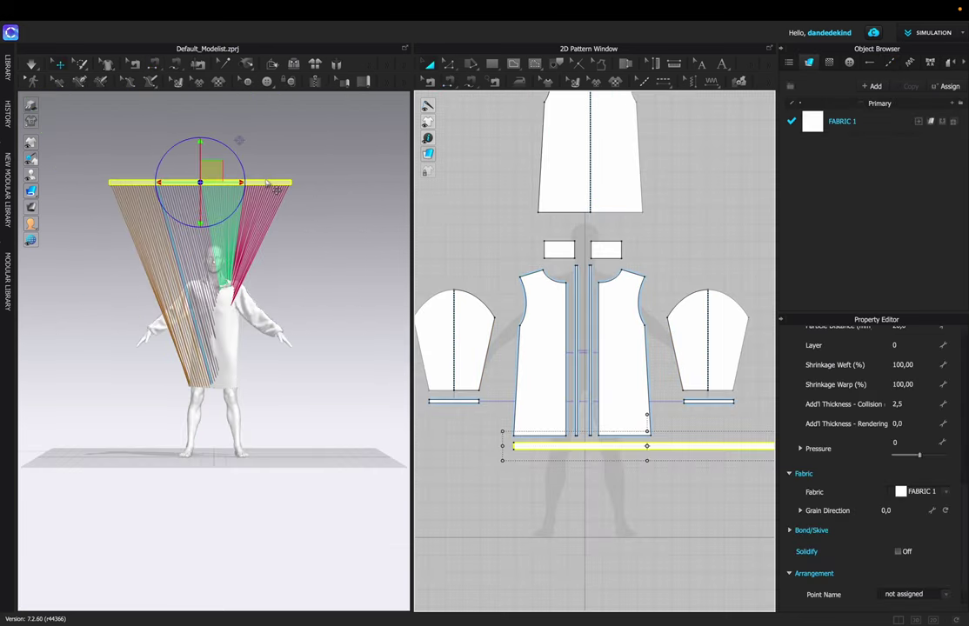
Superimpose the hem band over the coat's lower edge in 3D and run the simulation
{"action": "right_click", "coordinate": [265, 180]}
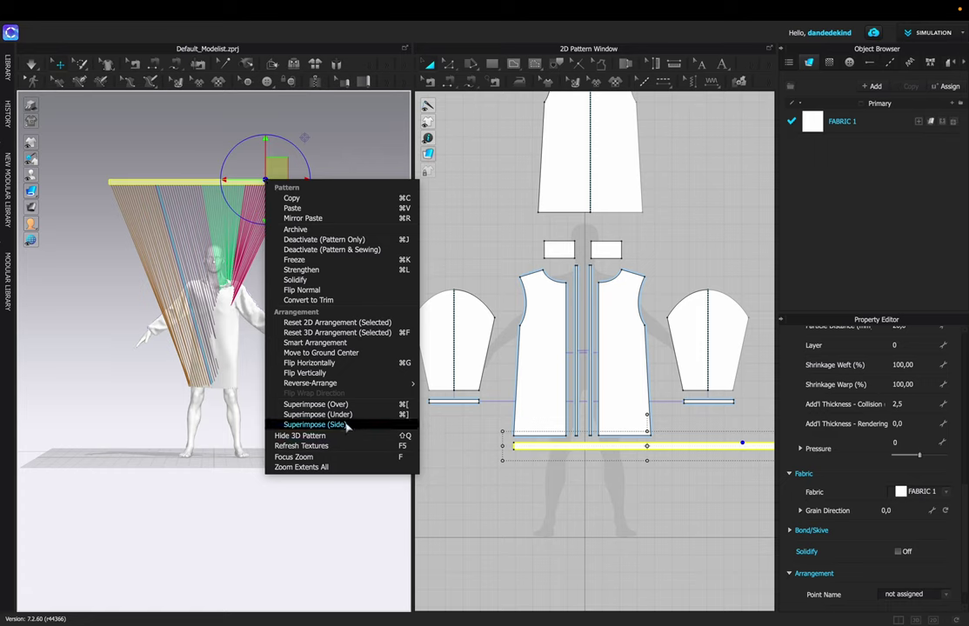
{"action": "left_click", "coordinate": [347, 404]}
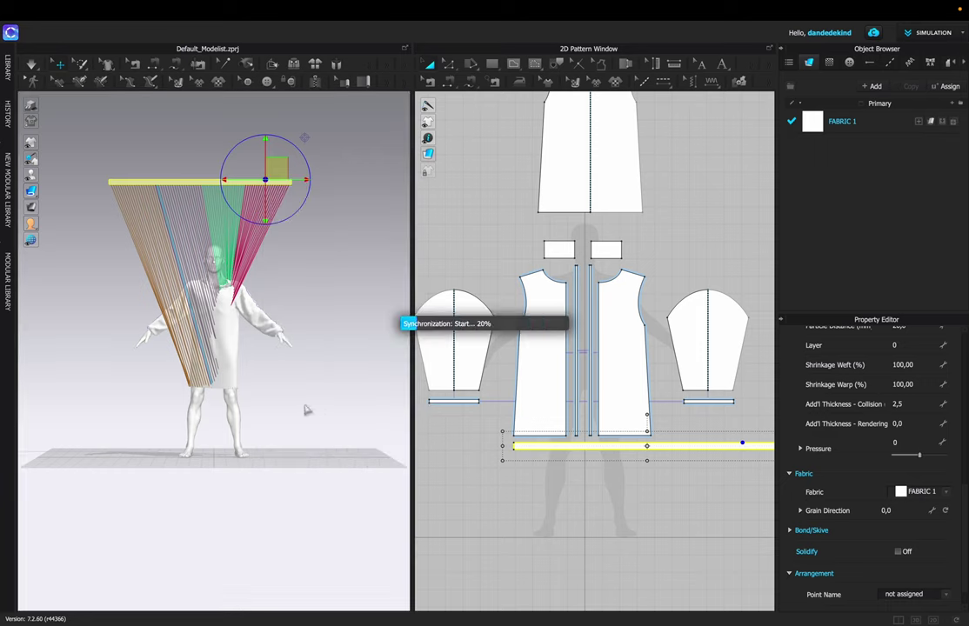
{"action": "left_click", "coordinate": [38, 64]}
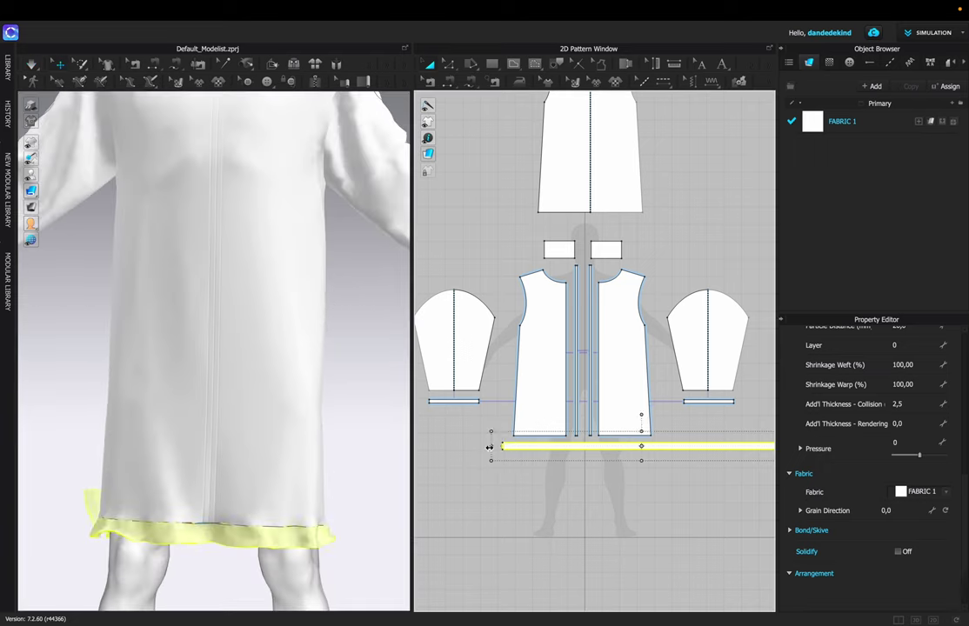
Resize the hem band to about 1597 mm wide and 17.5 mm high, and simulate the garment
{"action": "left_click", "coordinate": [435, 429]}
{"action": "left_click", "coordinate": [31, 64]}
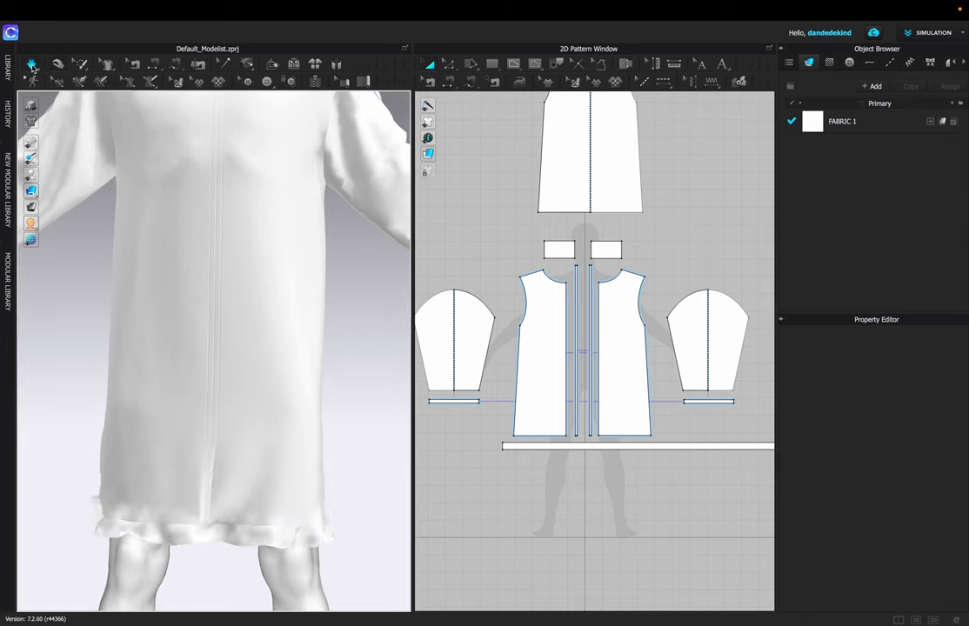
{"action": "left_click", "coordinate": [125, 543]}
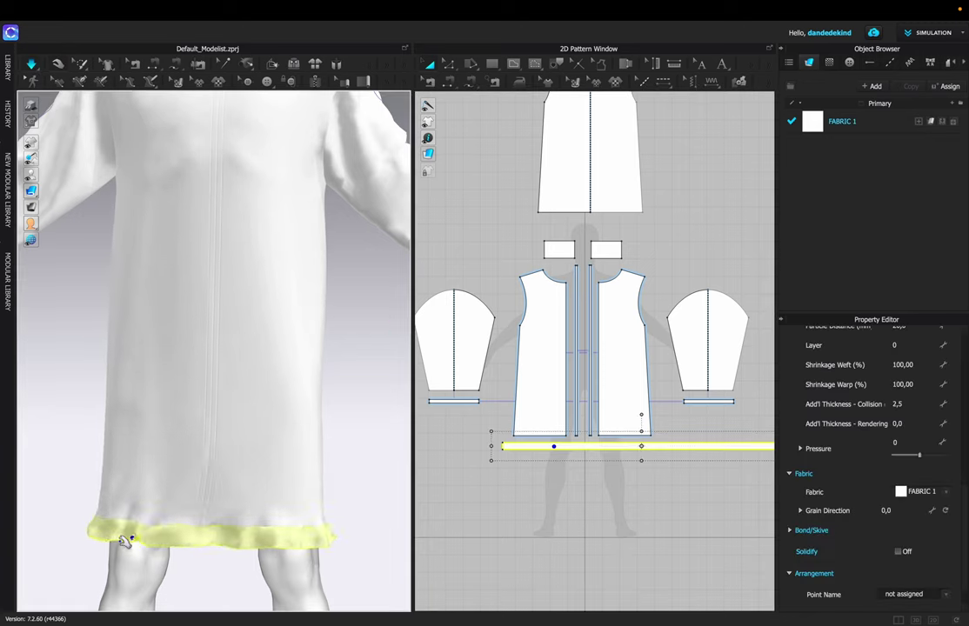
{"action": "left_click_drag", "start_coordinate": [333, 545], "coordinate": [335, 547]}
{"action": "left_click_drag", "start_coordinate": [642, 461], "coordinate": [642, 457]}
{"action": "left_click", "coordinate": [31, 66]}
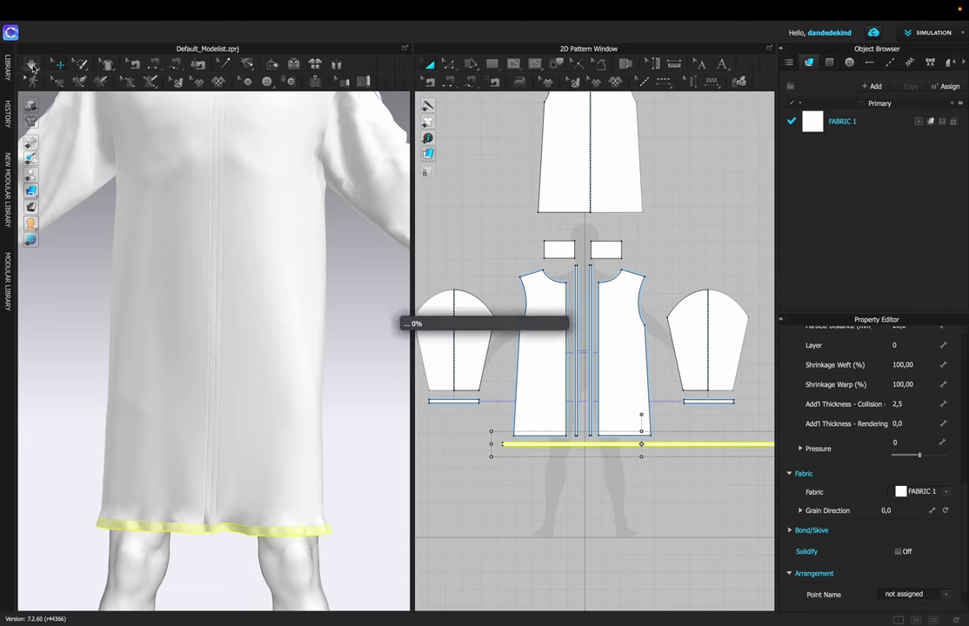
Sew the hem band's two short ends together
{"action": "scroll", "coordinate": [585, 502], "scroll_direction": "down", "scroll_amount": 4}
{"action": "key", "text": "n"}
{"action": "left_click", "coordinate": [537, 469]}
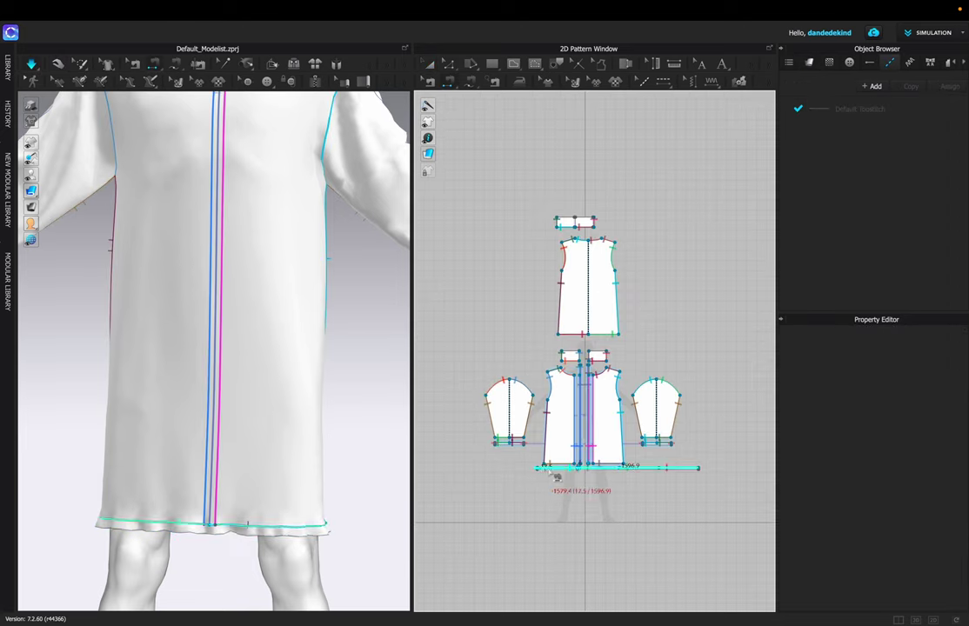
{"action": "left_click", "coordinate": [699, 469]}
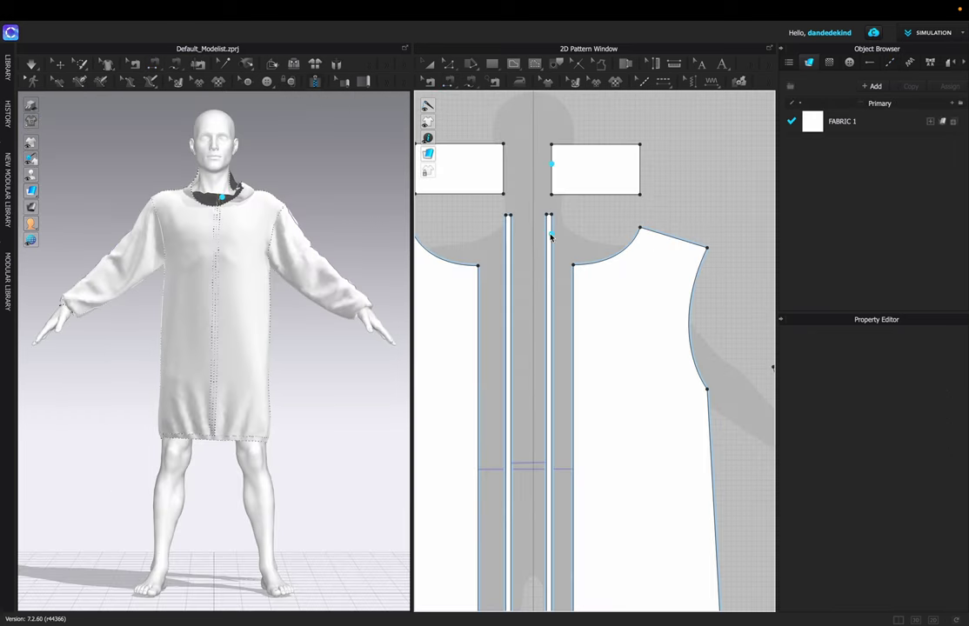
Delete the seam joining the facing inner edges of the two zipper strips
{"action": "key", "text": "b"}
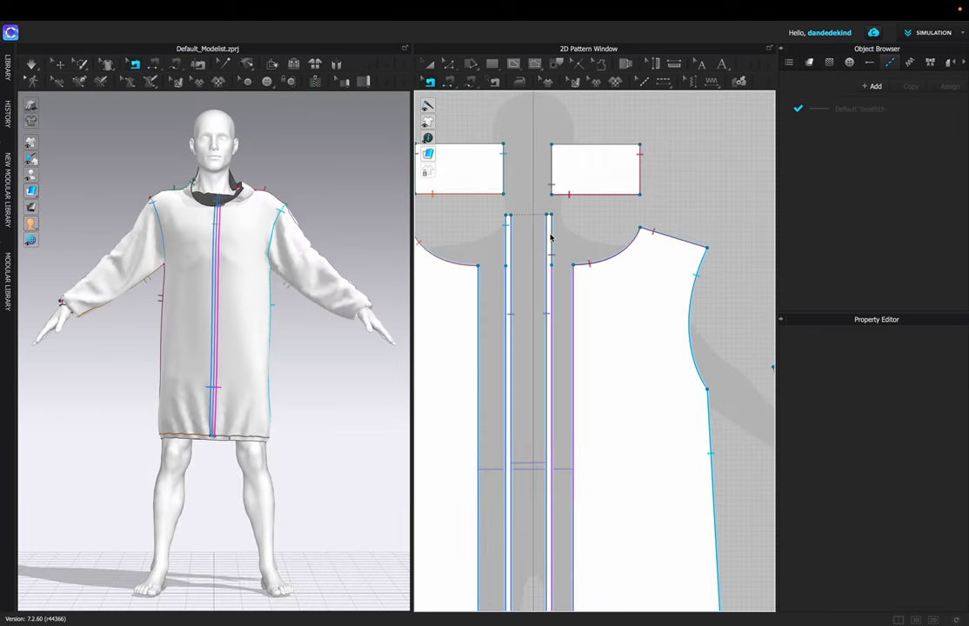
{"action": "left_click", "coordinate": [513, 331]}
{"action": "right_click", "coordinate": [513, 329]}
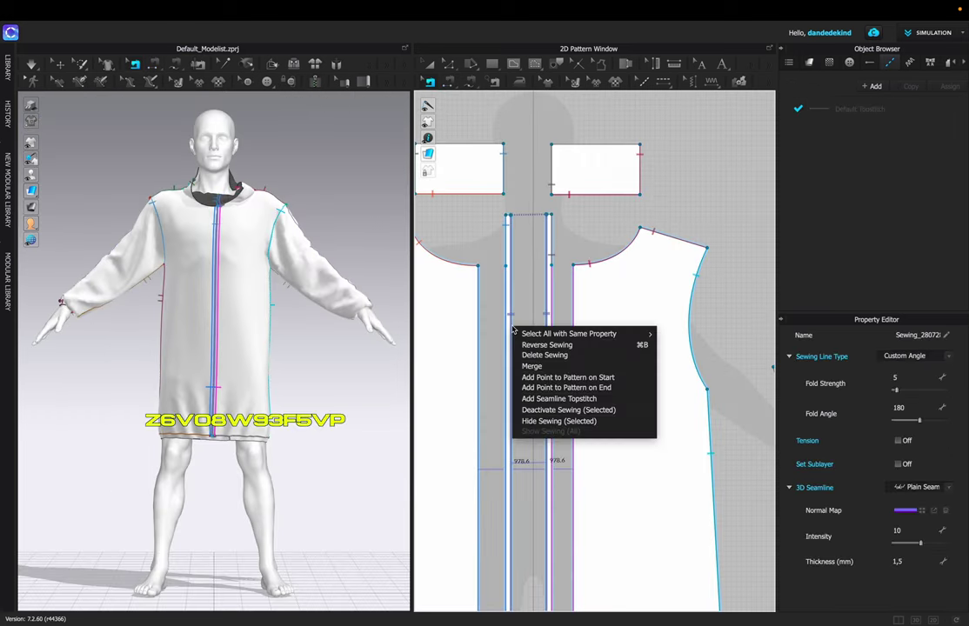
{"action": "left_click", "coordinate": [548, 355]}
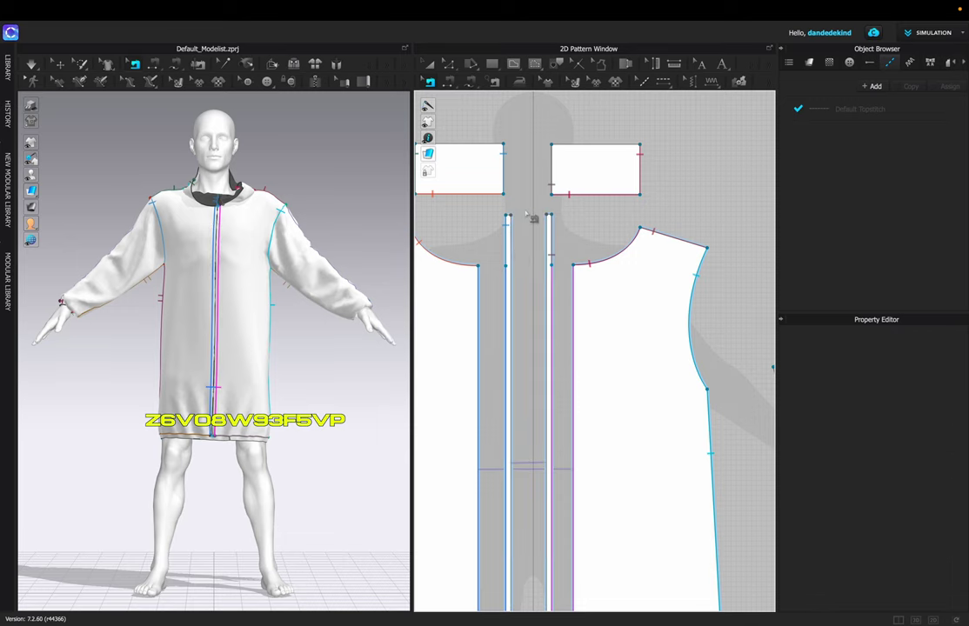
Create a zipper along the full length of both zipper strips' facing inner edges, starting at the collar ends, and simulate
{"action": "left_click", "coordinate": [317, 82]}
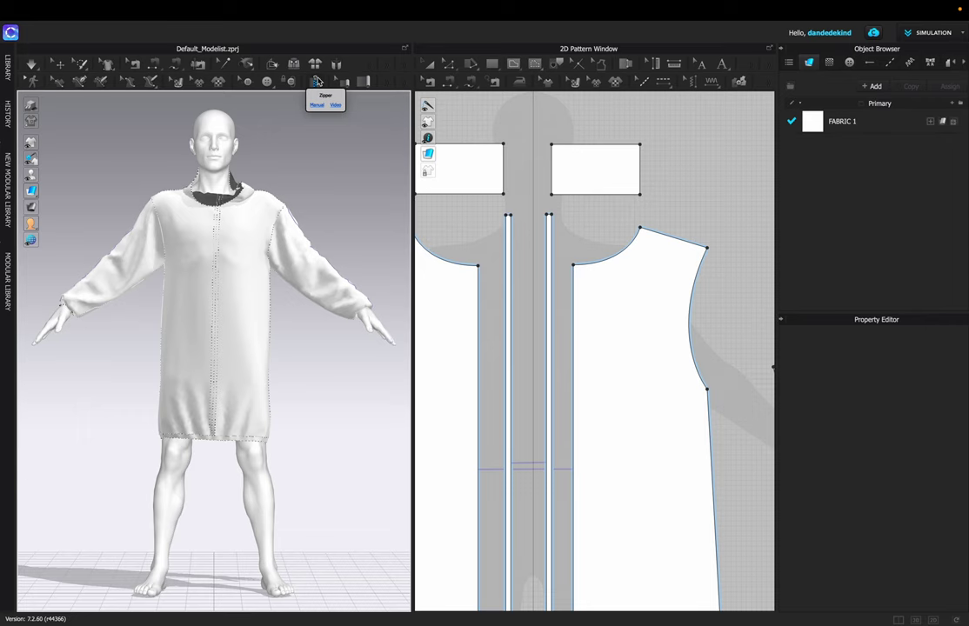
{"action": "left_click", "coordinate": [511, 218]}
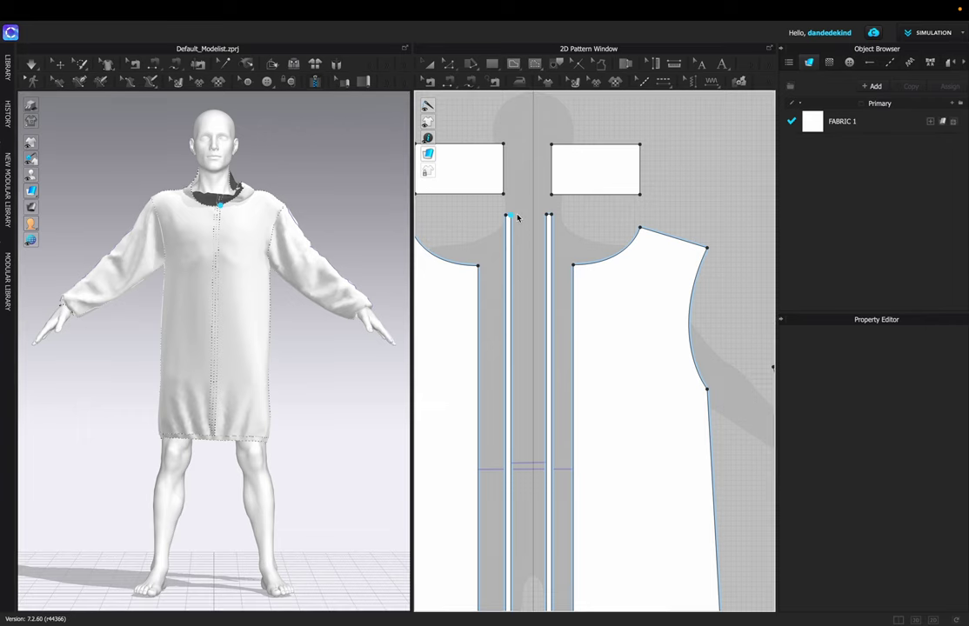
{"action": "scroll", "coordinate": [522, 496], "scroll_direction": "down", "scroll_amount": 3}
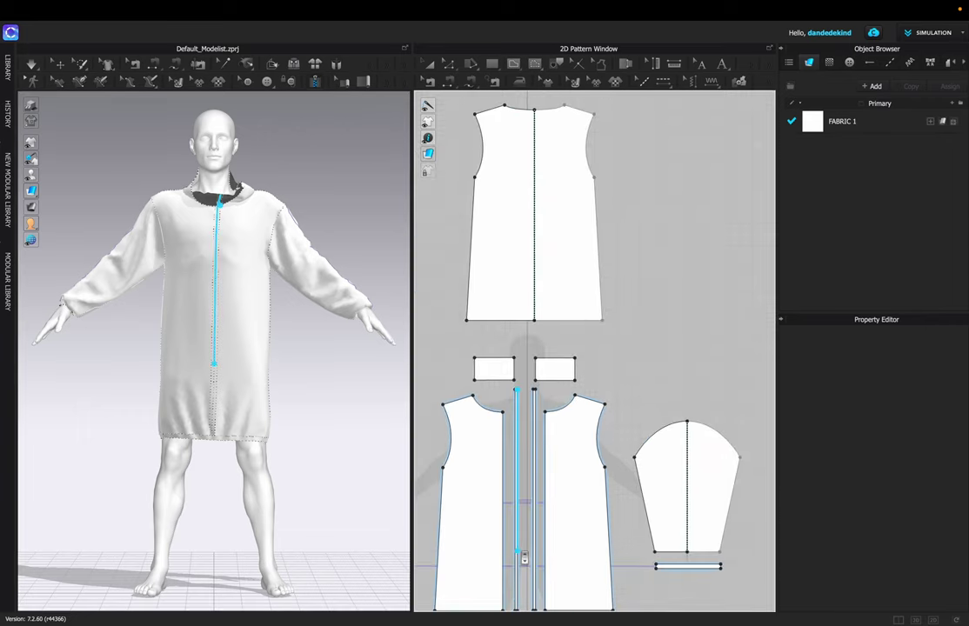
{"action": "scroll", "coordinate": [521, 612], "scroll_direction": "up", "scroll_amount": 3}
{"action": "double_click", "coordinate": [547, 402]}
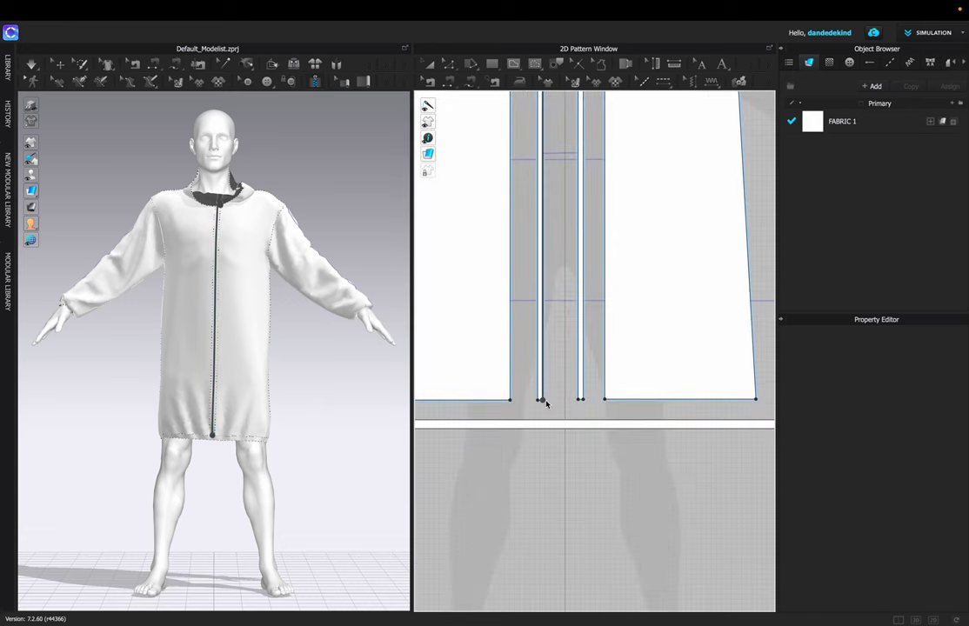
{"action": "scroll", "coordinate": [561, 339], "scroll_direction": "down", "scroll_amount": 2}
{"action": "left_click", "coordinate": [571, 123]}
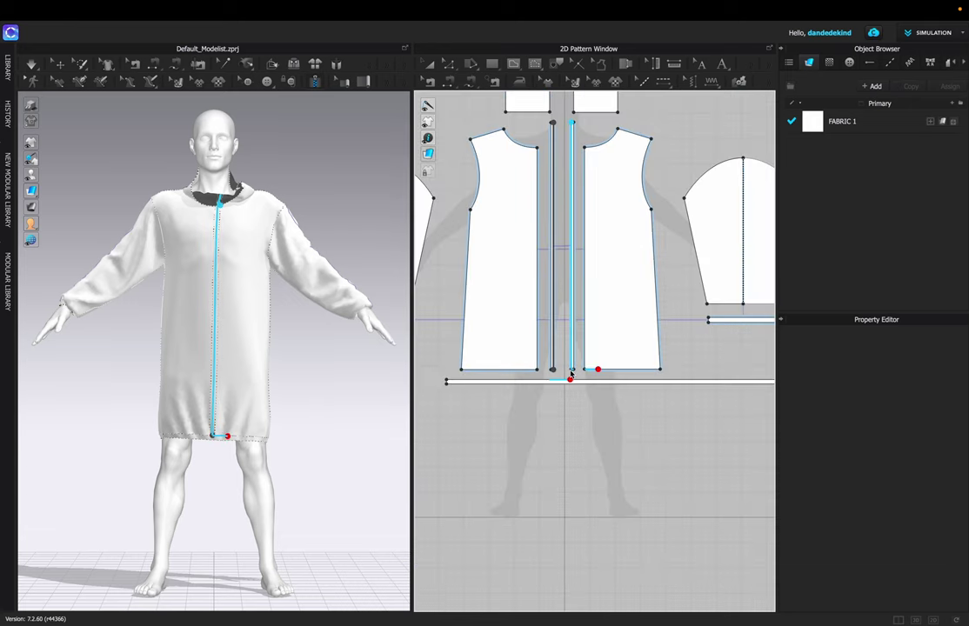
{"action": "double_click", "coordinate": [571, 370]}
{"action": "left_click", "coordinate": [29, 61]}
Try the Closed End stopper on the front zipper and restore the Open End stopper
{"action": "right_click_drag", "start_coordinate": [217, 213], "coordinate": [260, 243]}
{"action": "scroll", "coordinate": [215, 351], "scroll_direction": "up", "scroll_amount": 5}
{"action": "left_click", "coordinate": [215, 352]}
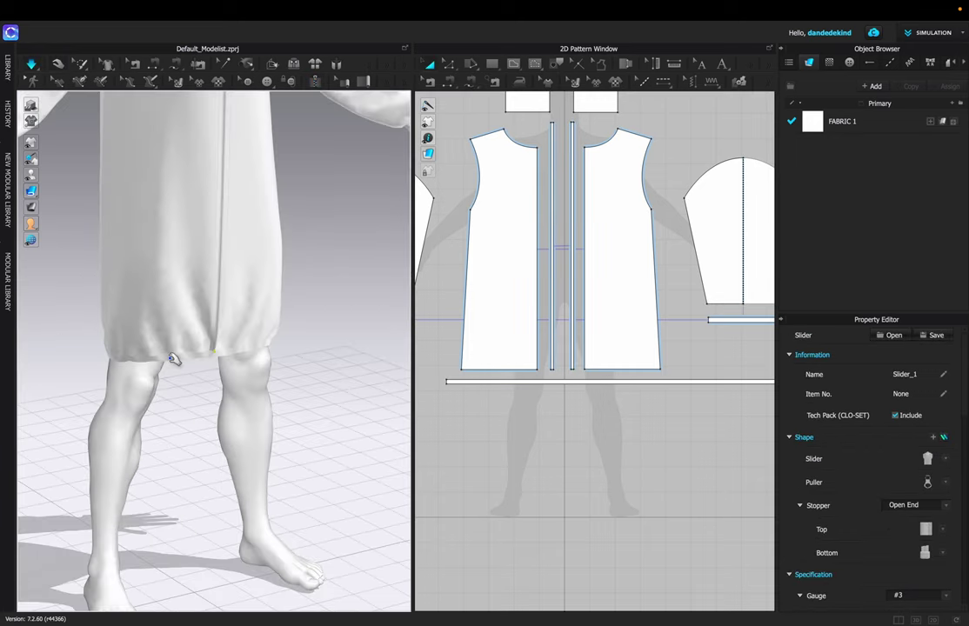
{"action": "scroll", "coordinate": [173, 361], "scroll_direction": "up", "scroll_amount": 8}
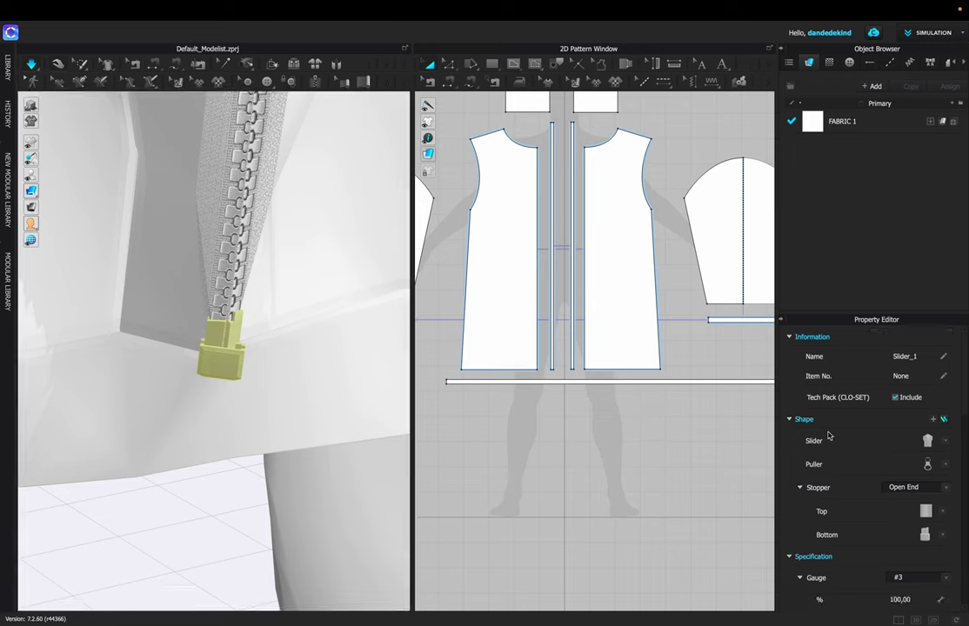
{"action": "scroll", "coordinate": [829, 436], "scroll_direction": "down", "scroll_amount": 2}
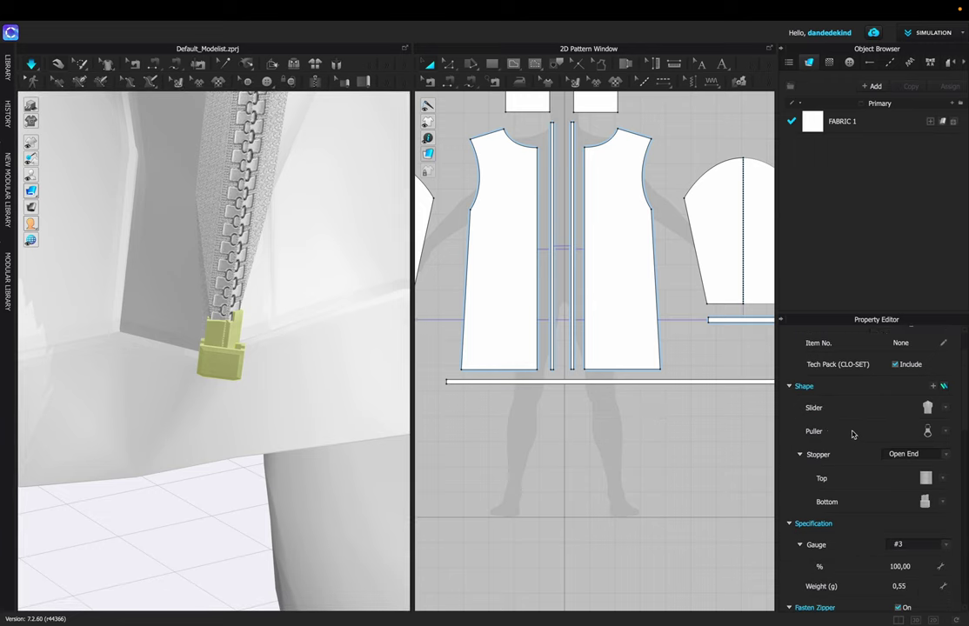
{"action": "left_click", "coordinate": [946, 454]}
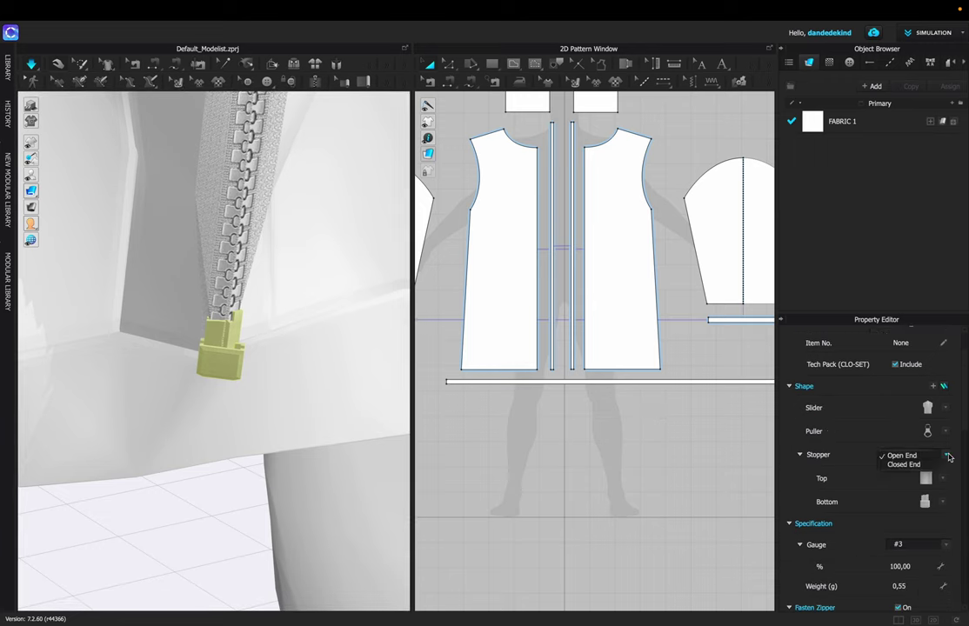
{"action": "left_click", "coordinate": [905, 465]}
{"action": "left_click", "coordinate": [946, 454]}
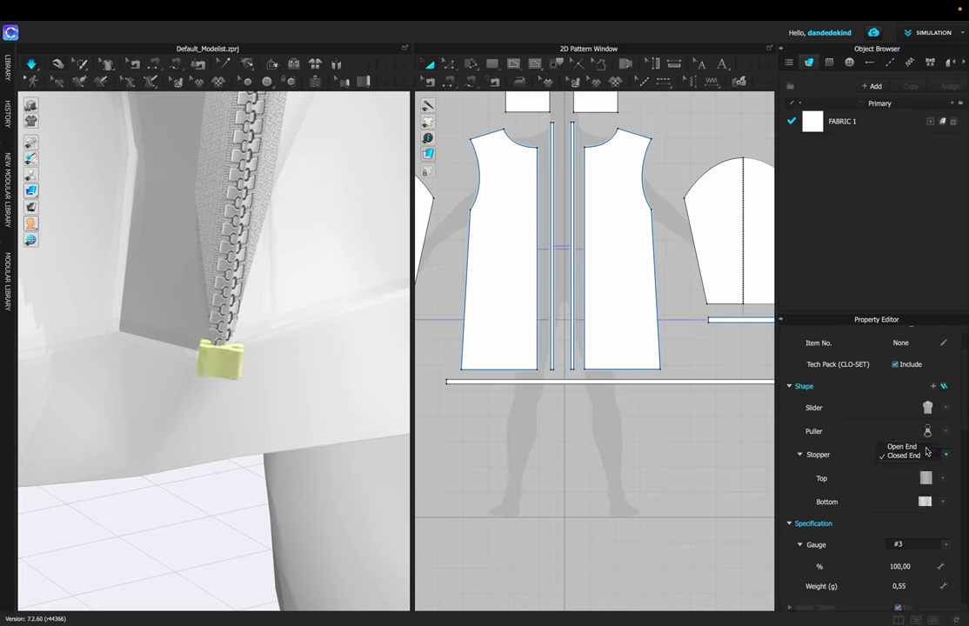
{"action": "left_click", "coordinate": [906, 446]}
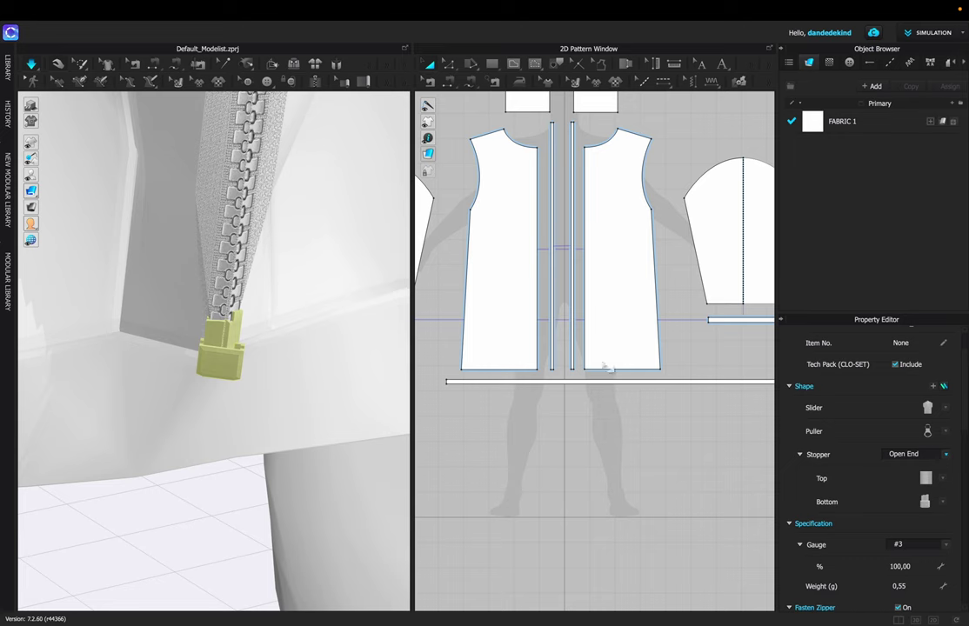
{"action": "scroll", "coordinate": [271, 191], "scroll_direction": "down", "scroll_amount": 10}
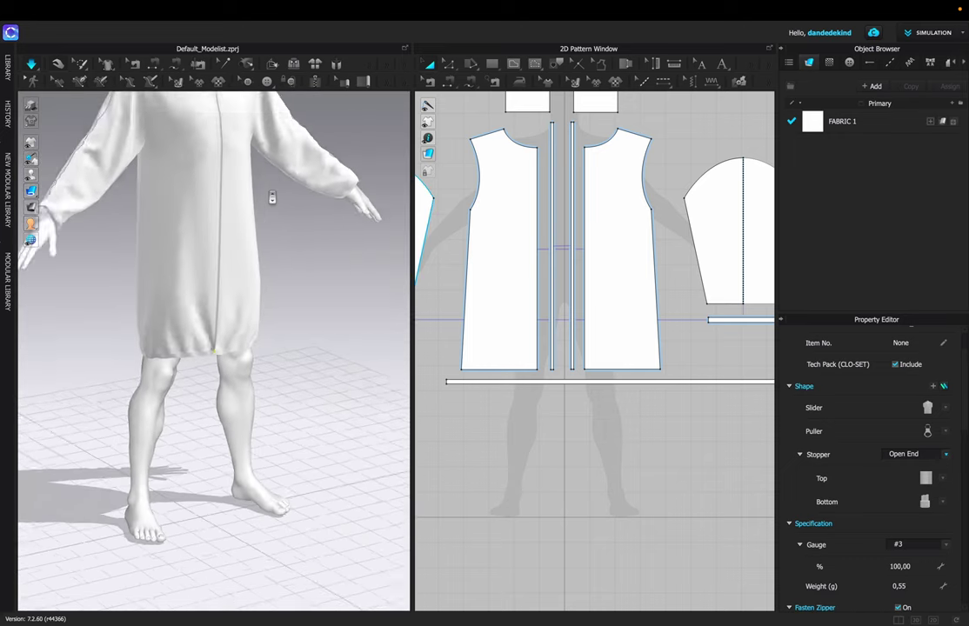
Set the front zipper's teeth type to OBJ and pick a different zipper preset
{"action": "left_click", "coordinate": [220, 183]}
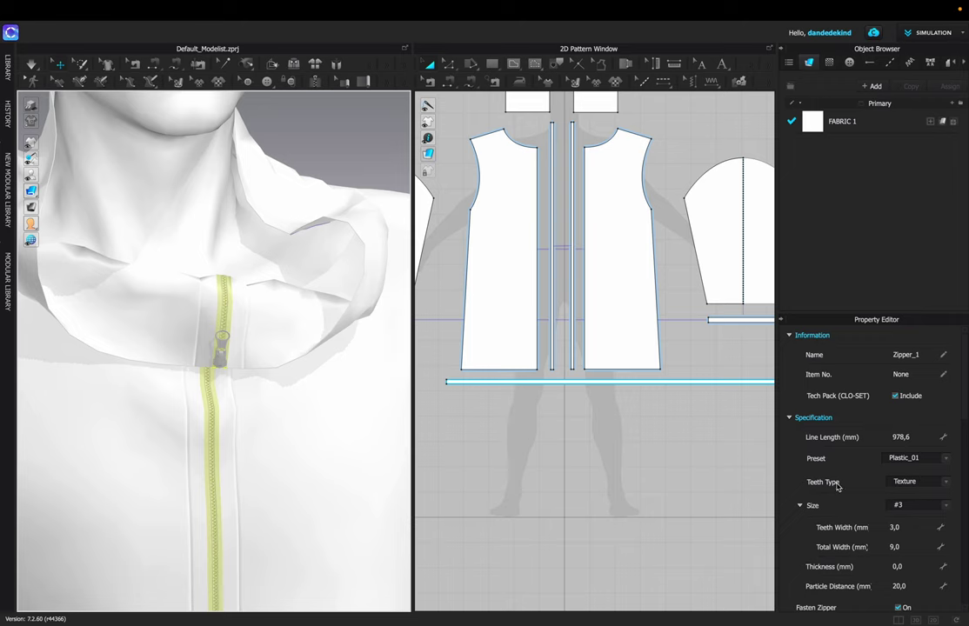
{"action": "left_click", "coordinate": [947, 482]}
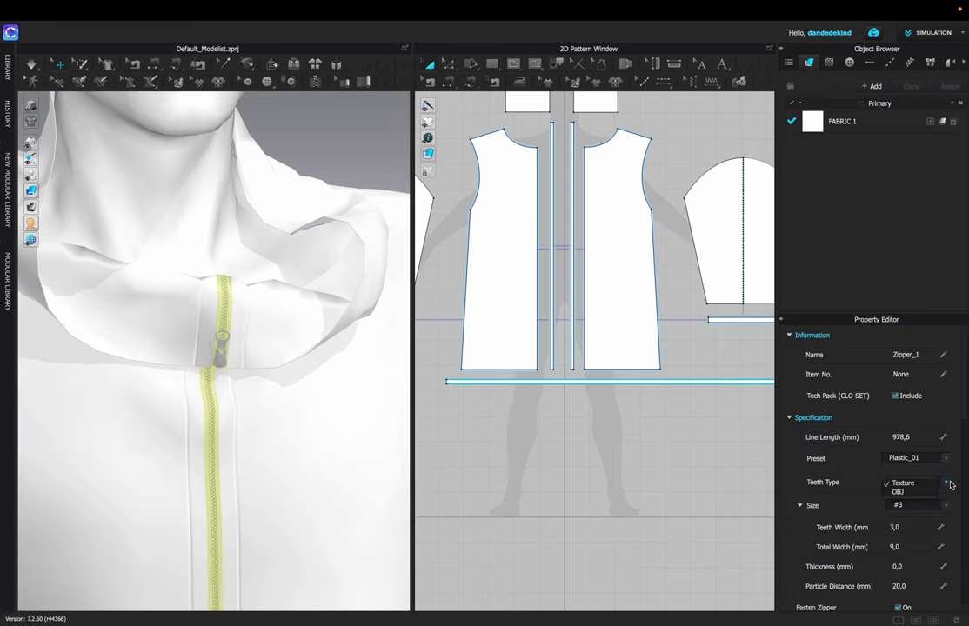
{"action": "left_click", "coordinate": [899, 492]}
{"action": "left_click", "coordinate": [946, 459]}
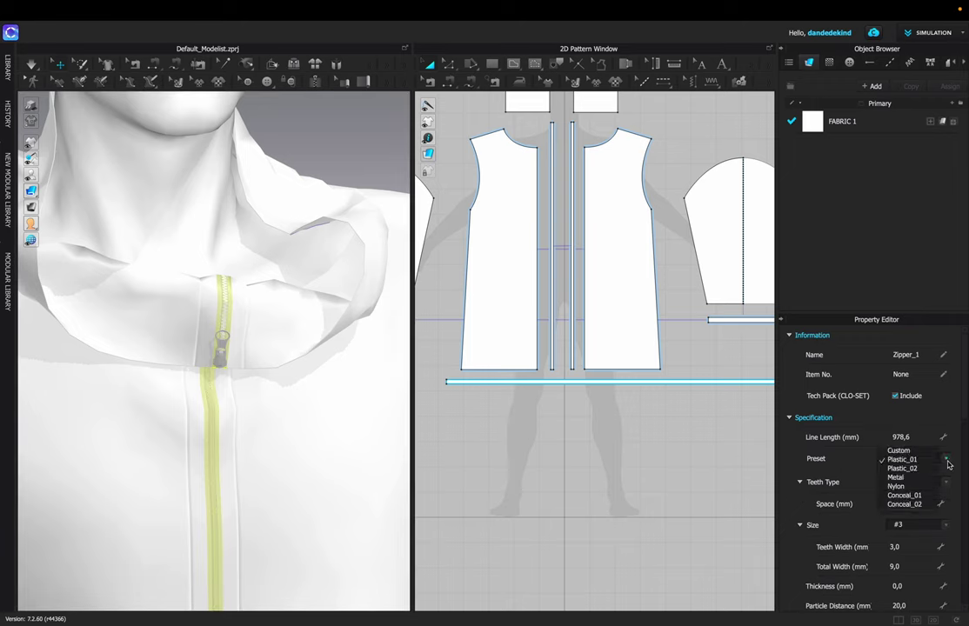
{"action": "left_click", "coordinate": [911, 483]}
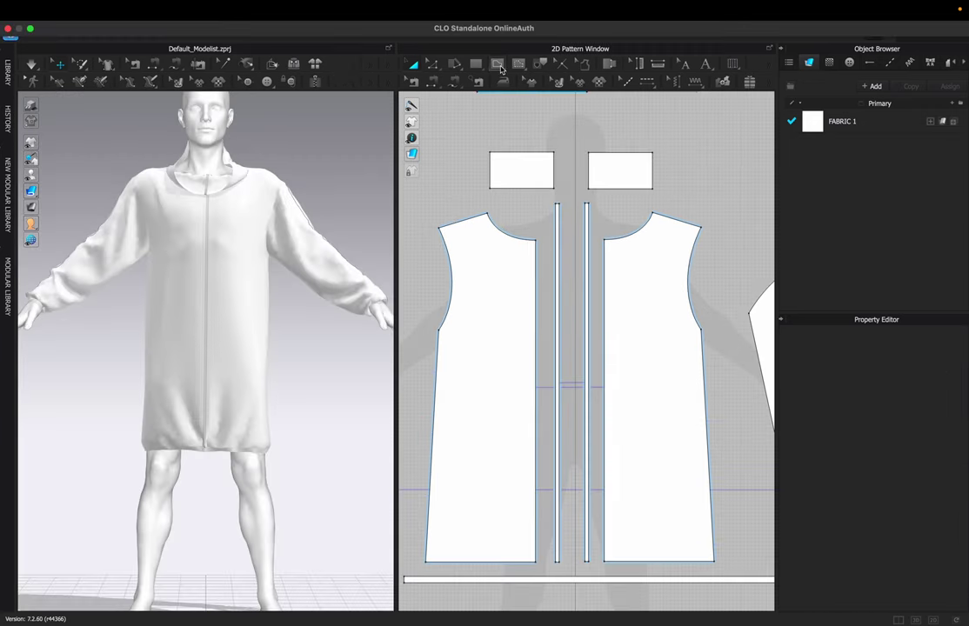
Draw a round-ended internal pocket outline about 25 mm wide on the front panel, with straight sides about 198 mm long
{"action": "left_click", "coordinate": [497, 64]}
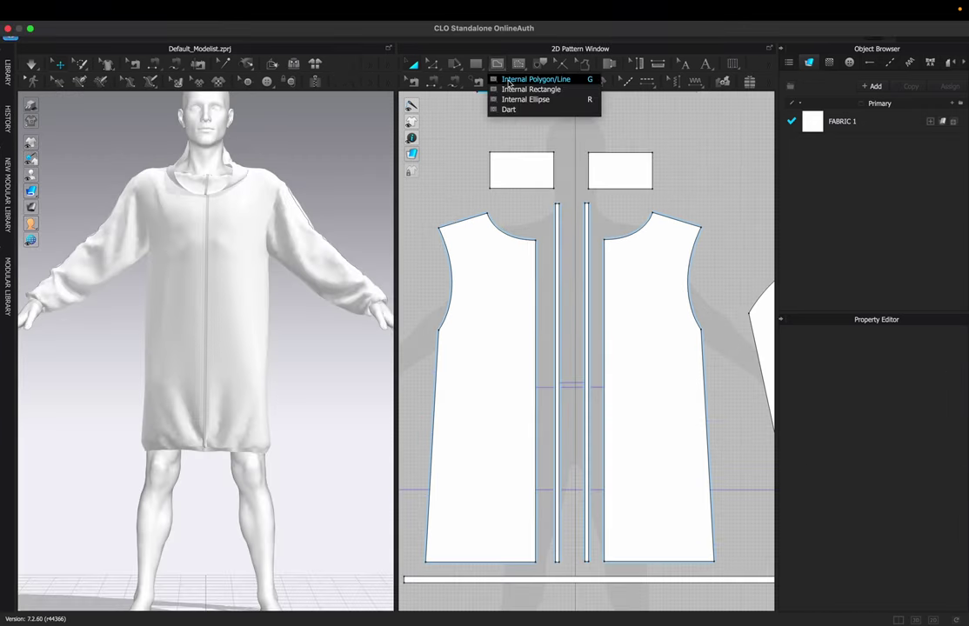
{"action": "left_click", "coordinate": [509, 80]}
{"action": "scroll", "coordinate": [471, 358], "scroll_direction": "up", "scroll_amount": 6}
{"action": "left_click", "coordinate": [472, 359]}
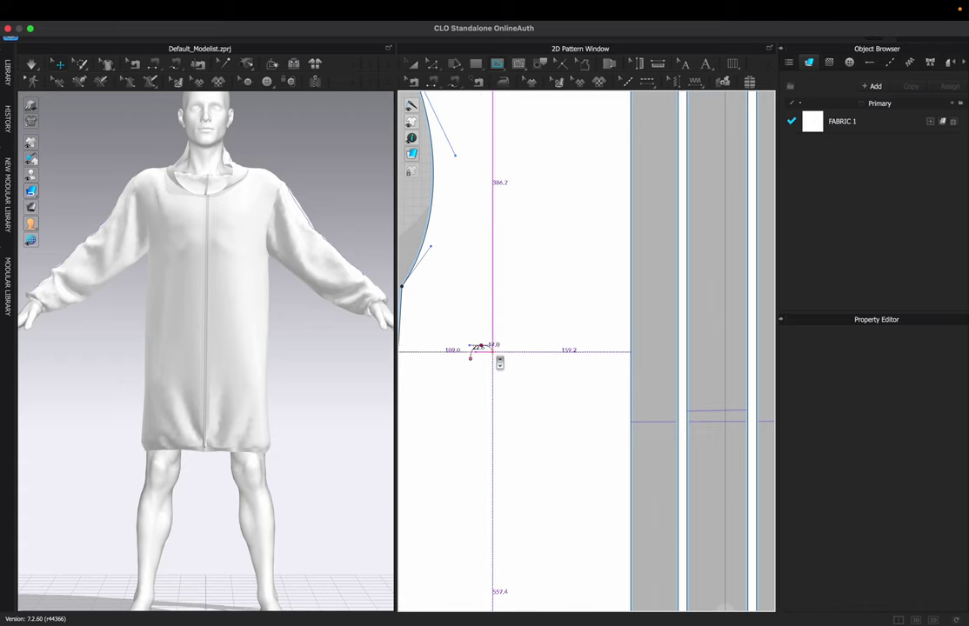
{"action": "left_click", "coordinate": [493, 358]}
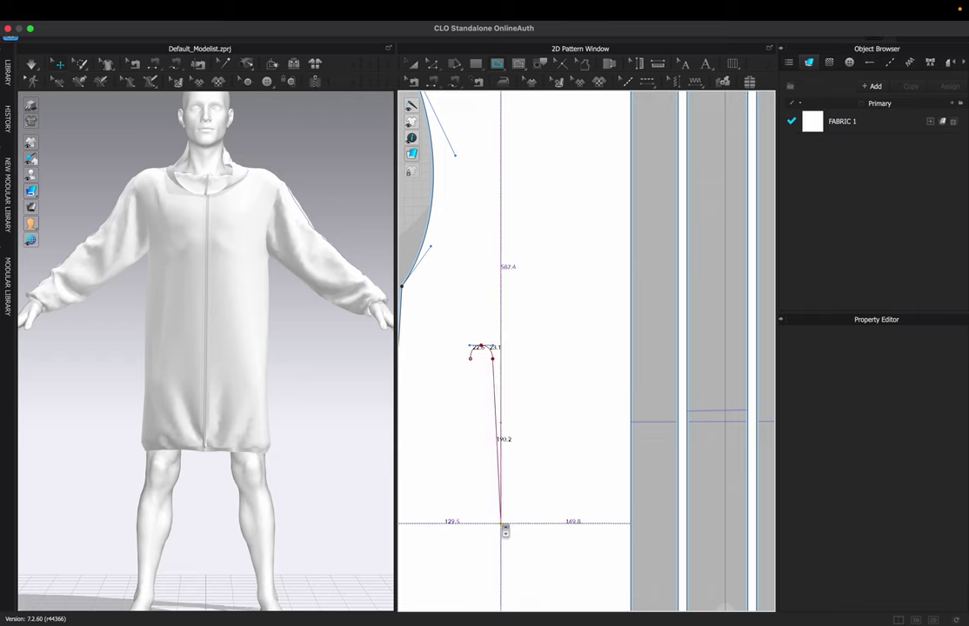
{"action": "left_click", "coordinate": [492, 532]}
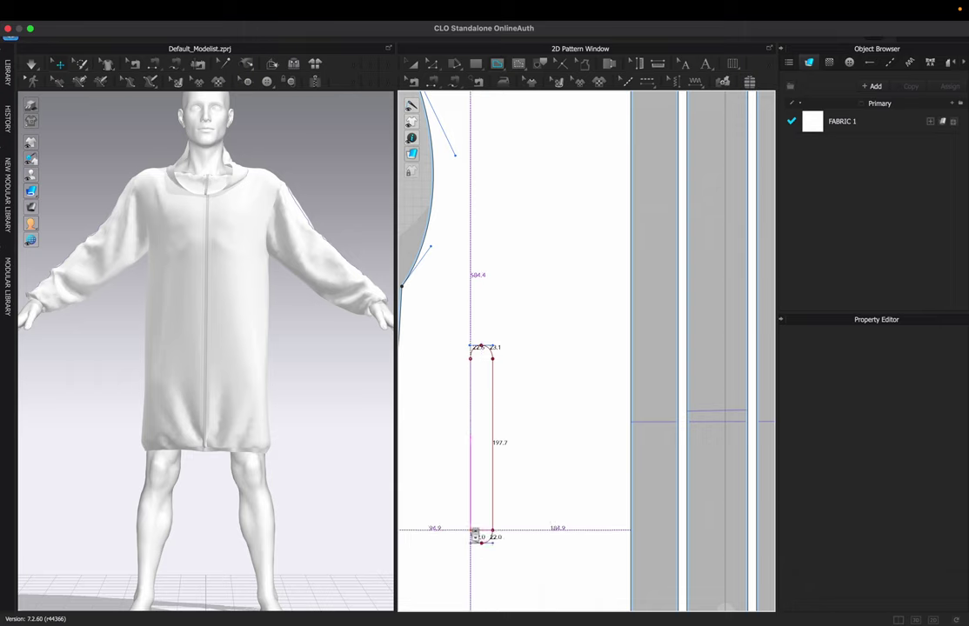
{"action": "left_click", "coordinate": [470, 359]}
Move the pocket outline slightly toward the center front and rotate it so its lower end slants toward the side seam
{"action": "key", "text": "a"}
{"action": "scroll", "coordinate": [502, 304], "scroll_direction": "down", "scroll_amount": 5}
{"action": "left_click_drag", "start_coordinate": [502, 305], "coordinate": [511, 304]}
{"action": "left_click_drag", "start_coordinate": [506, 259], "coordinate": [515, 261]}
{"action": "left_click", "coordinate": [445, 255]}
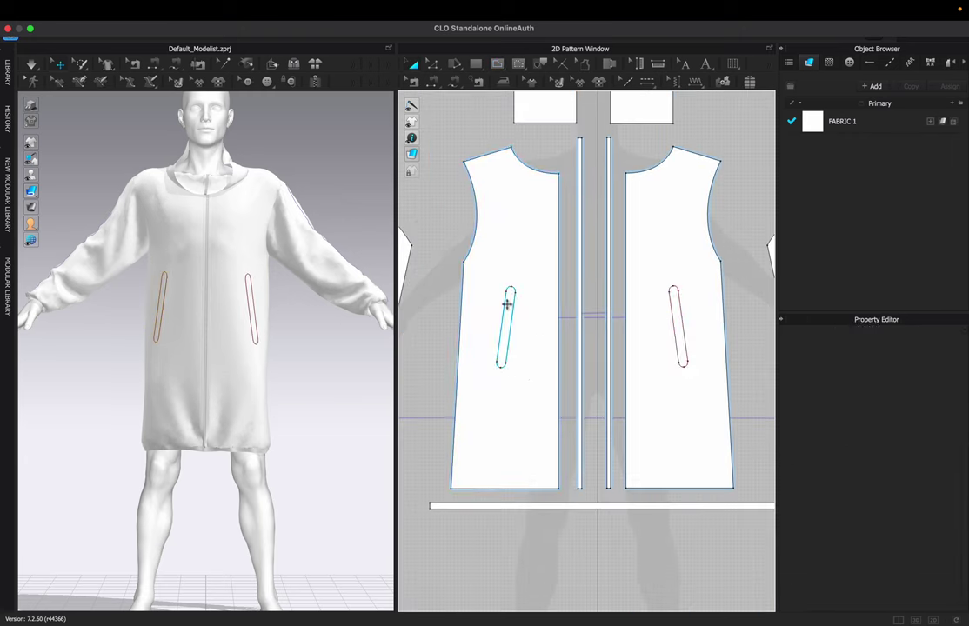
Cut and sew the slanted pocket outlines on the front panels, and move both cut-out pieces outside the panels
{"action": "right_click", "coordinate": [507, 304]}
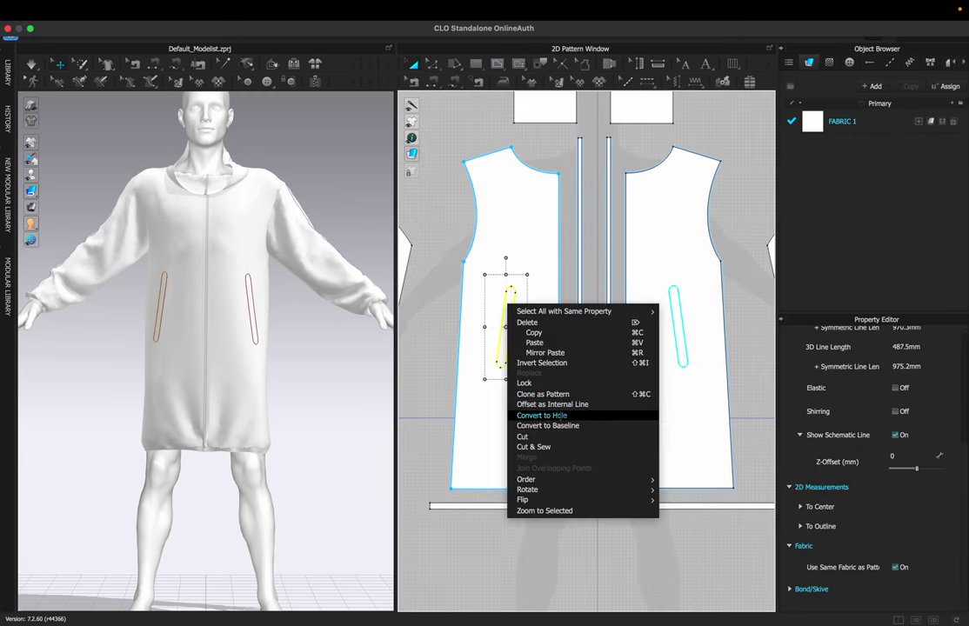
{"action": "left_click", "coordinate": [533, 446]}
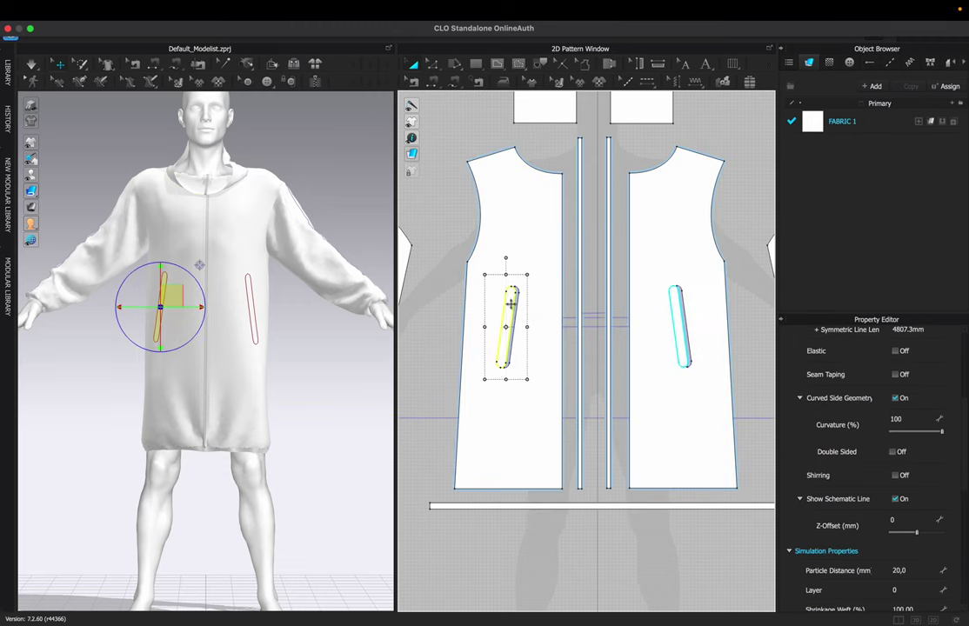
{"action": "left_click_drag", "start_coordinate": [511, 299], "coordinate": [450, 299]}
{"action": "scroll", "coordinate": [586, 307], "scroll_direction": "down", "scroll_amount": 5}
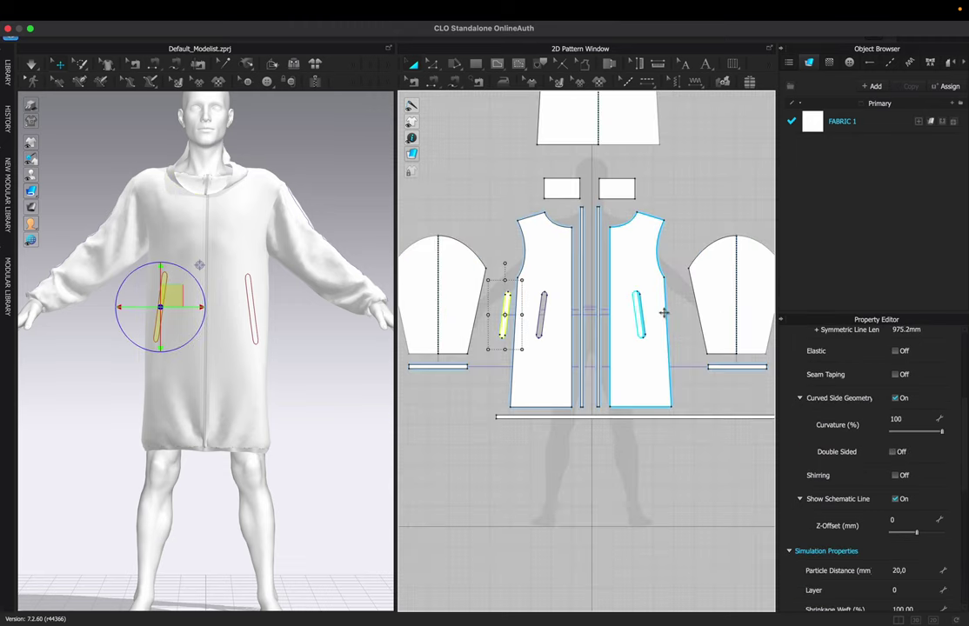
{"action": "left_click", "coordinate": [638, 308]}
{"action": "left_click_drag", "start_coordinate": [638, 308], "coordinate": [677, 307]}
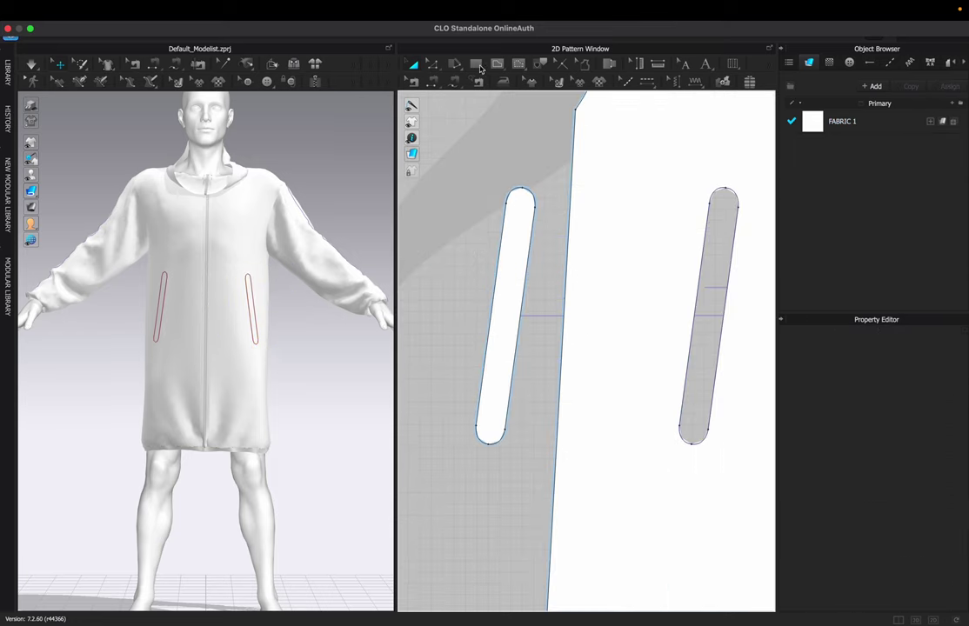
Draw an internal line lengthwise through the middle of the left pocket piece, then cut and sew along it
{"action": "left_click", "coordinate": [496, 64]}
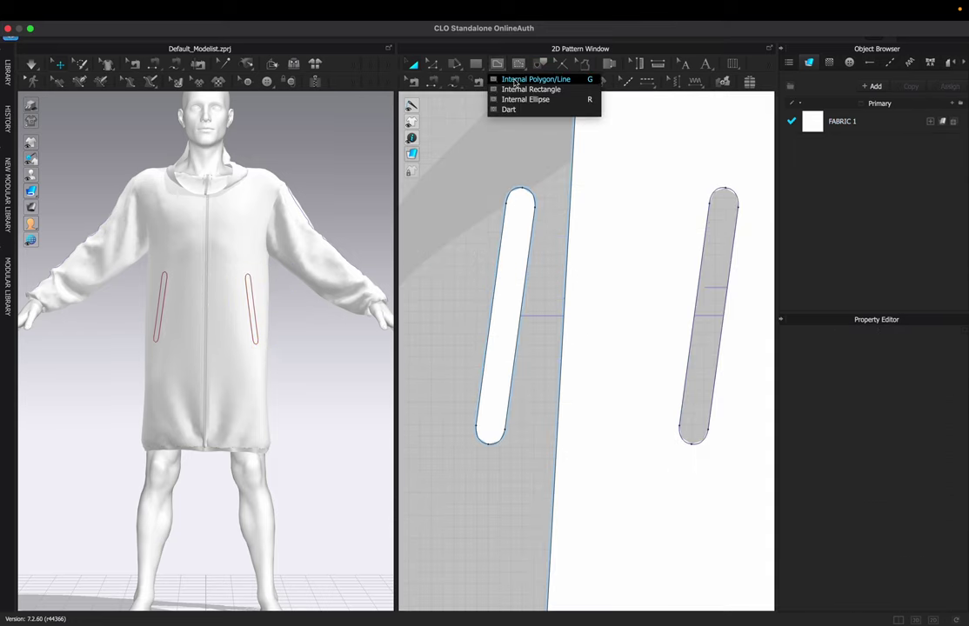
{"action": "left_click", "coordinate": [519, 86]}
{"action": "left_click", "coordinate": [521, 188]}
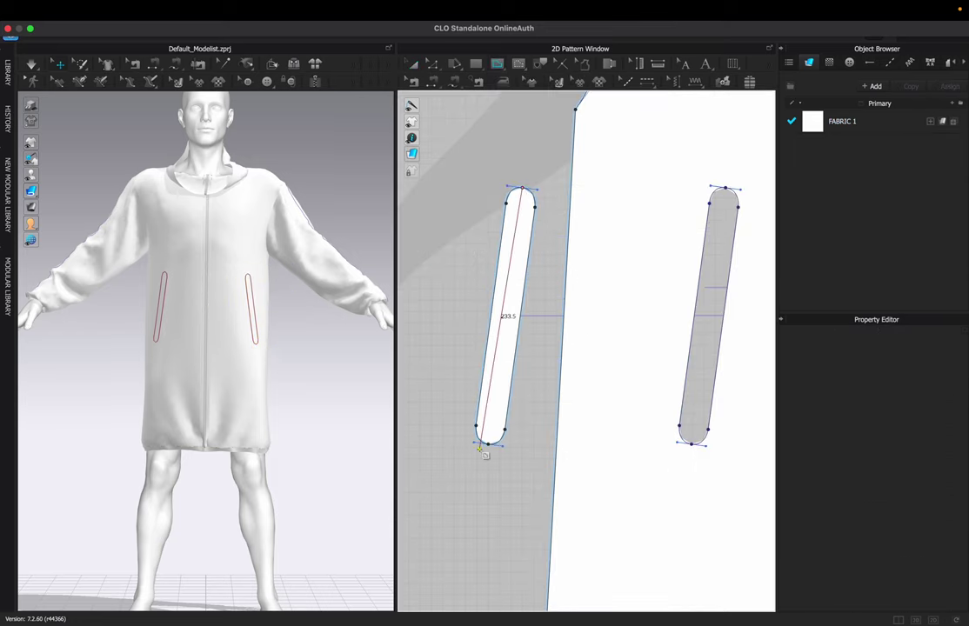
{"action": "double_click", "coordinate": [490, 444]}
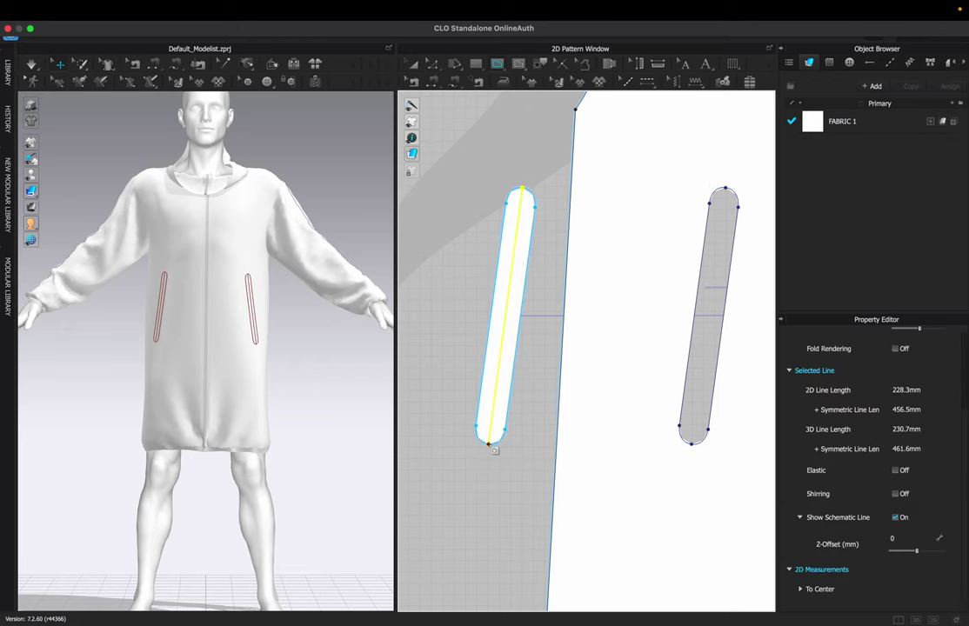
{"action": "key", "text": "a"}
{"action": "right_click", "coordinate": [513, 260]}
{"action": "left_click", "coordinate": [576, 404]}
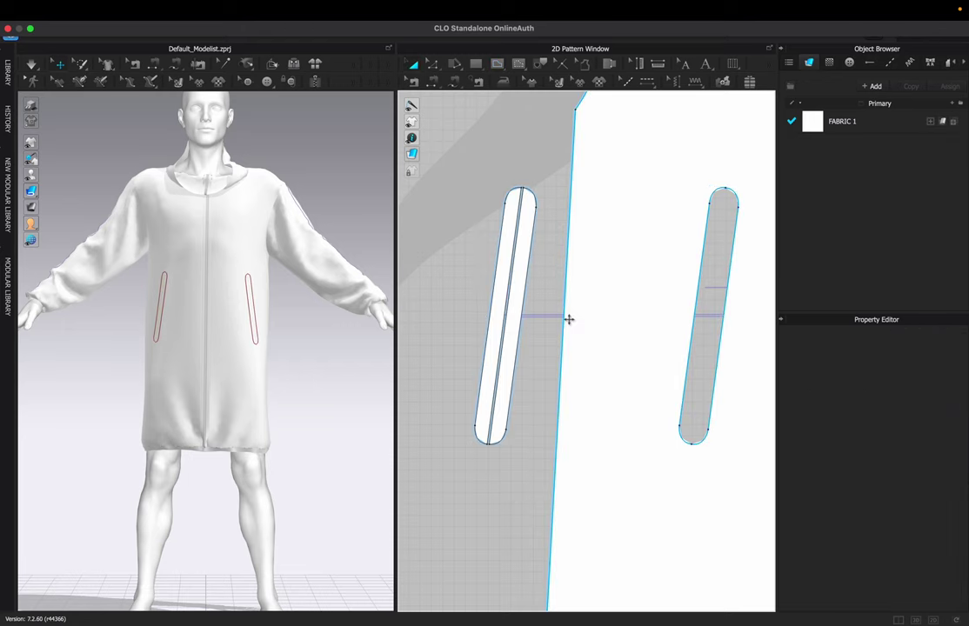
Spread the lengthwise halves of both pocket pieces apart, leaving a narrow gap between each pair
{"action": "left_click", "coordinate": [492, 298]}
{"action": "left_click", "coordinate": [511, 311]}
{"action": "scroll", "coordinate": [512, 313], "scroll_direction": "down", "scroll_amount": 5}
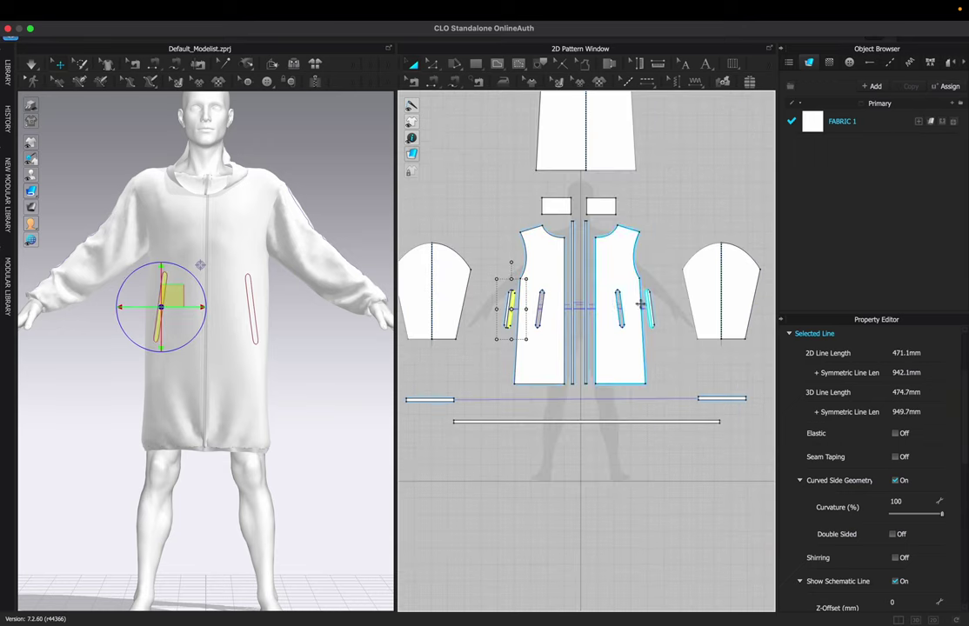
{"action": "scroll", "coordinate": [641, 303], "scroll_direction": "up", "scroll_amount": 5}
{"action": "left_click", "coordinate": [613, 291]}
{"action": "left_click", "coordinate": [665, 252]}
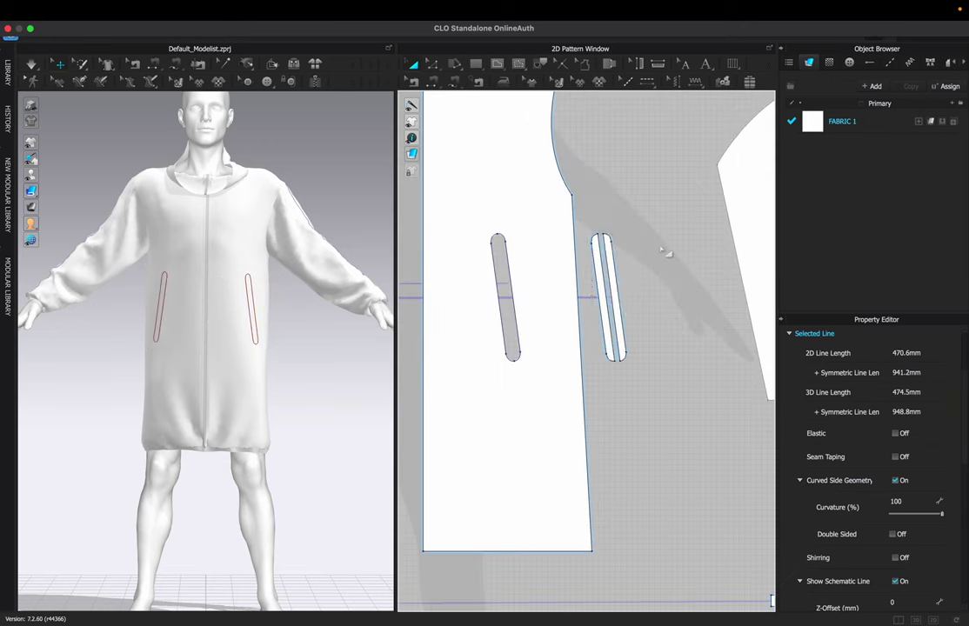
{"action": "scroll", "coordinate": [664, 252], "scroll_direction": "down", "scroll_amount": 5}
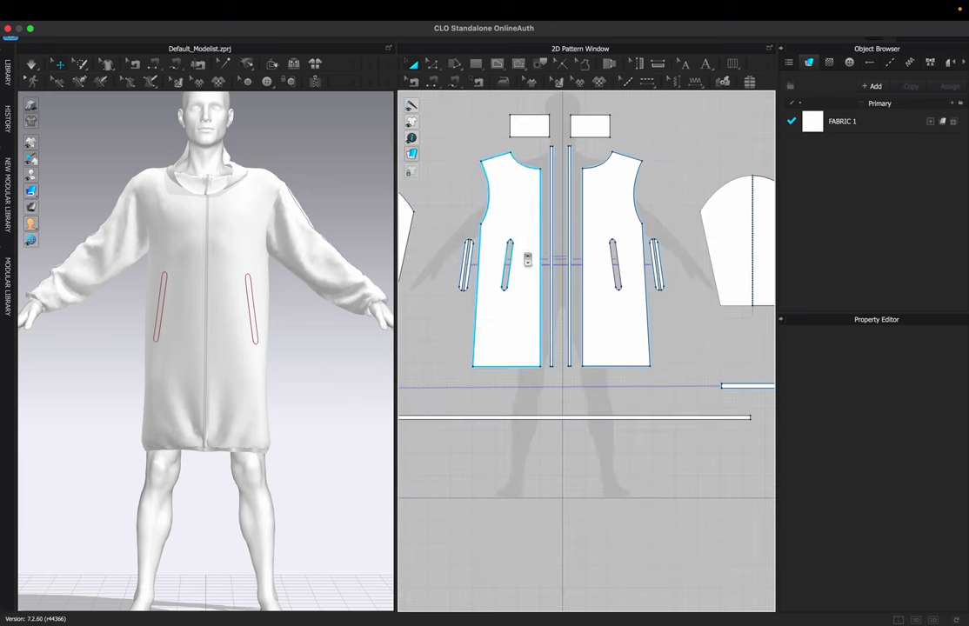
Duplicate both pairs of pocket halves and place the copies just outside the originals on each side
{"action": "left_click", "coordinate": [465, 264]}
{"action": "left_click", "coordinate": [463, 262], "text": "shift"}
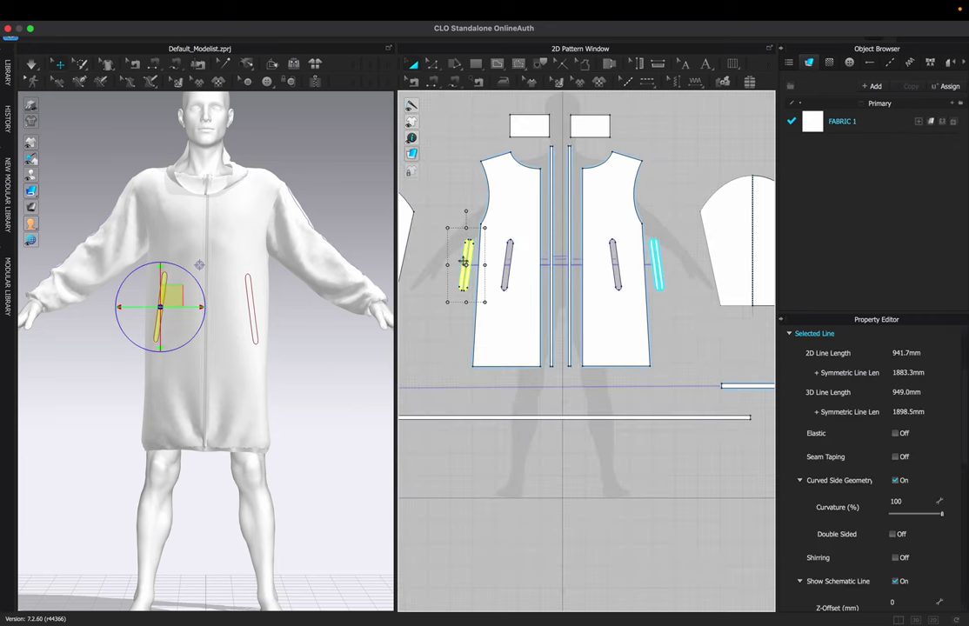
{"action": "key", "text": "super+c"}
{"action": "key", "text": "super+v"}
{"action": "left_click", "coordinate": [446, 260]}
{"action": "left_click_drag", "start_coordinate": [666, 229], "coordinate": [650, 303]}
{"action": "key", "text": "super+c"}
{"action": "key", "text": "super+v"}
{"action": "left_click", "coordinate": [679, 260]}
Delete the sewing between the inner edges of the left panel's original pocket halves
{"action": "scroll", "coordinate": [465, 260], "scroll_direction": "up", "scroll_amount": 3}
{"action": "scroll", "coordinate": [466, 260], "scroll_direction": "up", "scroll_amount": 5}
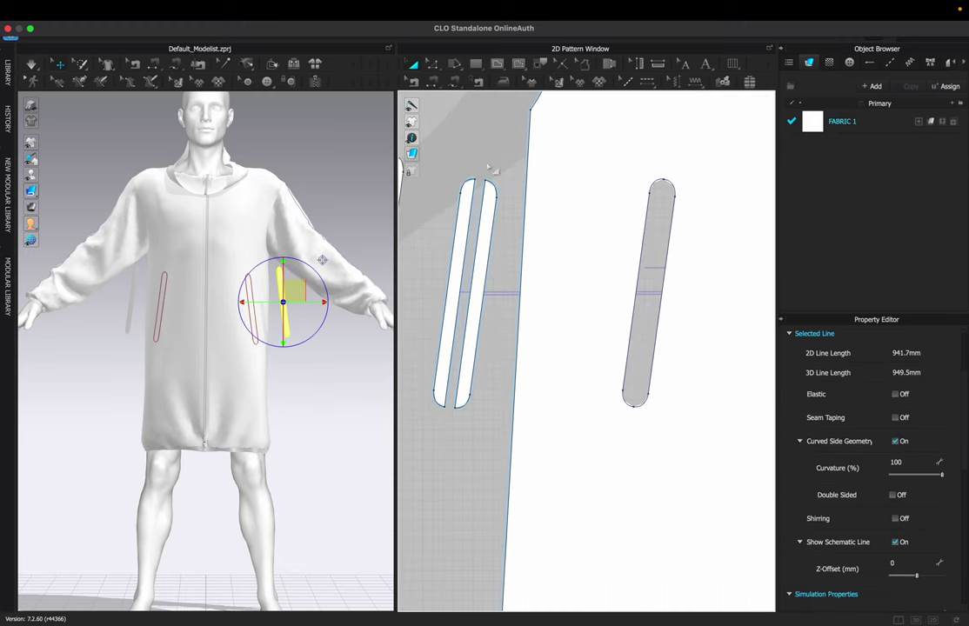
{"action": "left_click", "coordinate": [502, 153]}
{"action": "key", "text": "n"}
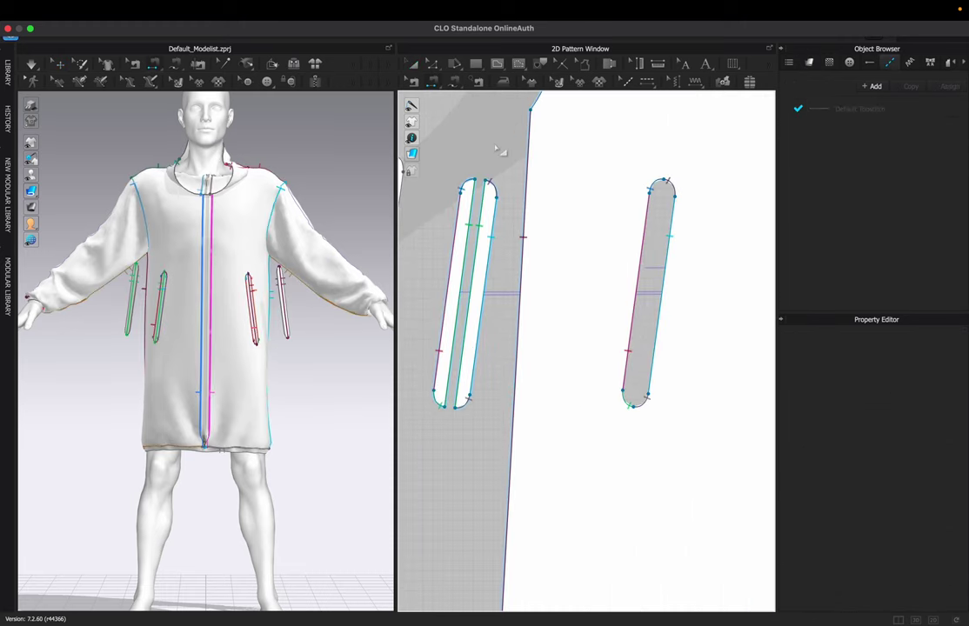
{"action": "left_click", "coordinate": [476, 244]}
{"action": "right_click", "coordinate": [469, 243]}
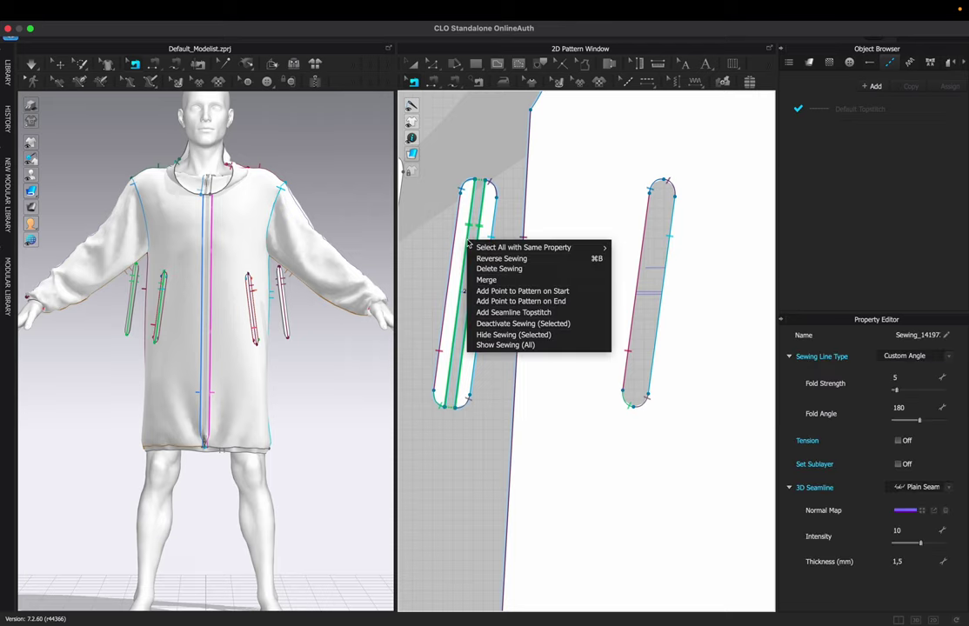
{"action": "left_click", "coordinate": [498, 269]}
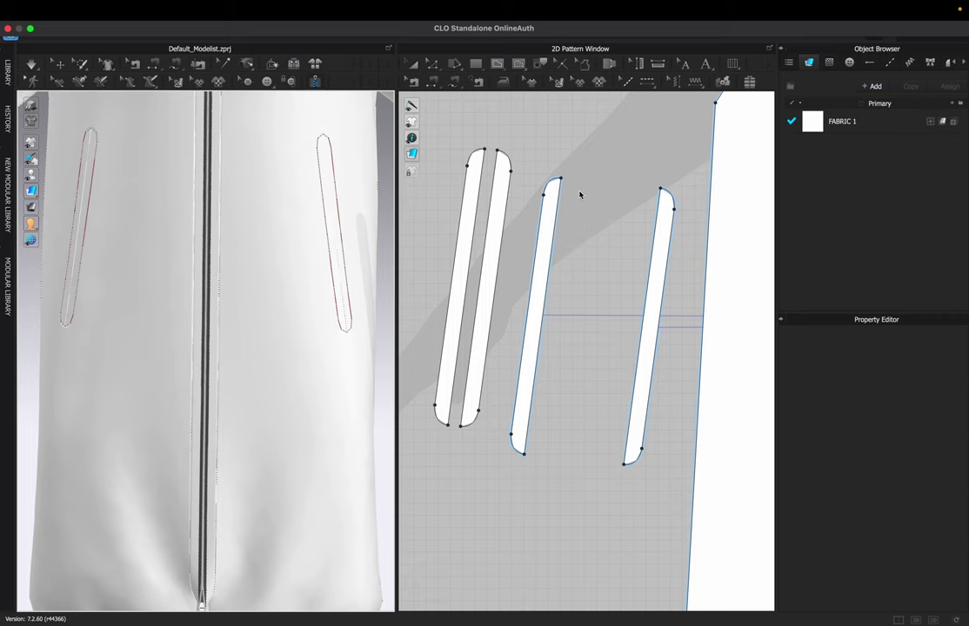
Add a zipper between the inner straight edges of the left panel's original pocket halves
{"action": "scroll", "coordinate": [524, 455], "scroll_direction": "up", "scroll_amount": 5}
{"action": "left_click", "coordinate": [525, 455]}
{"action": "scroll", "coordinate": [526, 455], "scroll_direction": "down", "scroll_amount": 5}
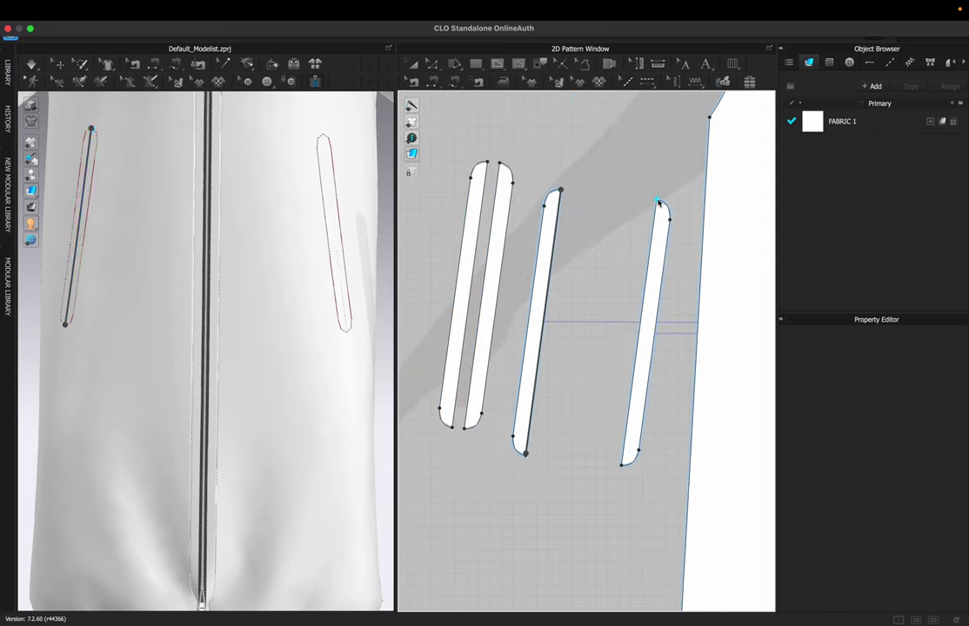
{"action": "left_click", "coordinate": [621, 463]}
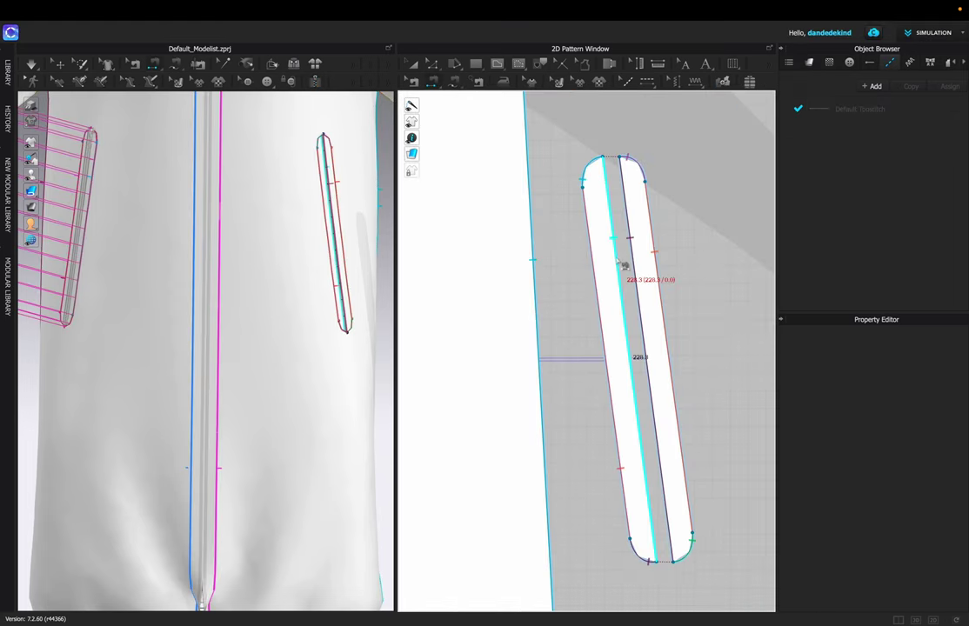
Delete the sewing between the right panel's original pocket halves and add a zipper along their inner edges
{"action": "right_click", "coordinate": [618, 259]}
{"action": "left_click", "coordinate": [648, 285]}
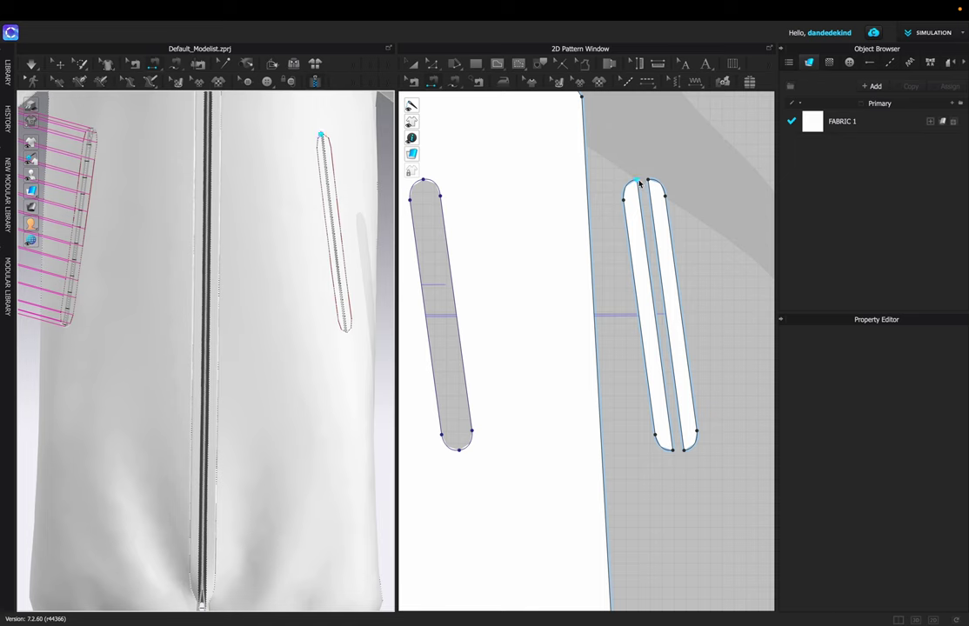
{"action": "left_click", "coordinate": [668, 435]}
{"action": "scroll", "coordinate": [672, 450], "scroll_direction": "up", "scroll_amount": 3}
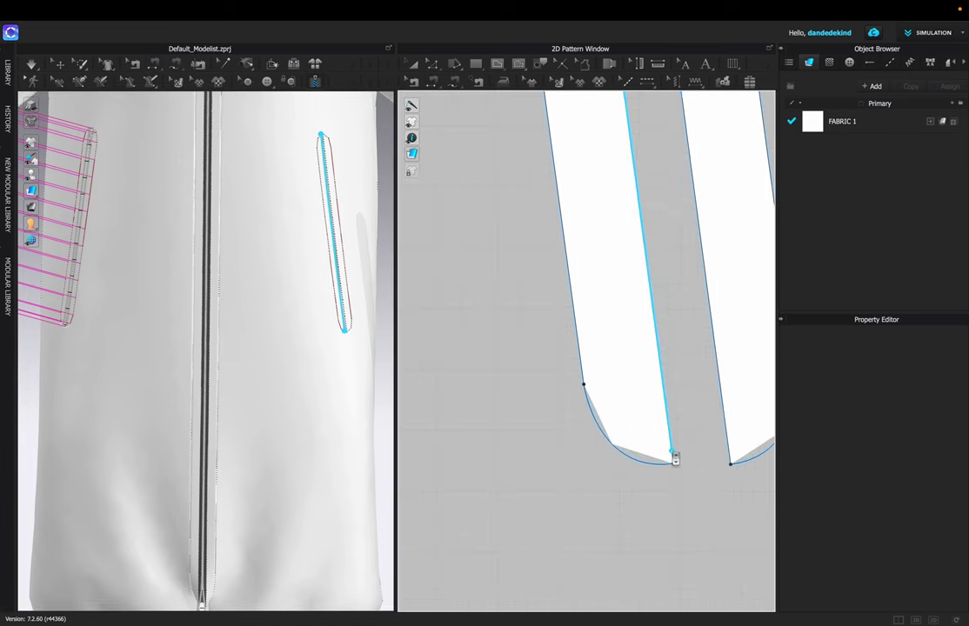
{"action": "double_click", "coordinate": [672, 452]}
{"action": "scroll", "coordinate": [716, 261], "scroll_direction": "down", "scroll_amount": 6}
{"action": "middle_click_drag", "start_coordinate": [634, 254], "coordinate": [583, 294]}
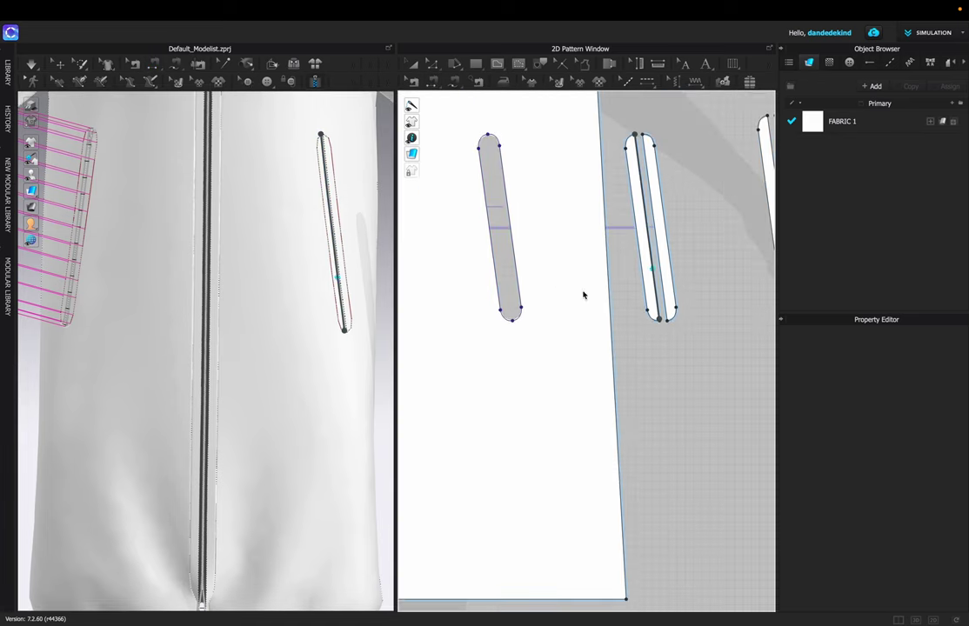
{"action": "scroll", "coordinate": [583, 296], "scroll_direction": "up", "scroll_amount": 3}
{"action": "left_click", "coordinate": [613, 106]}
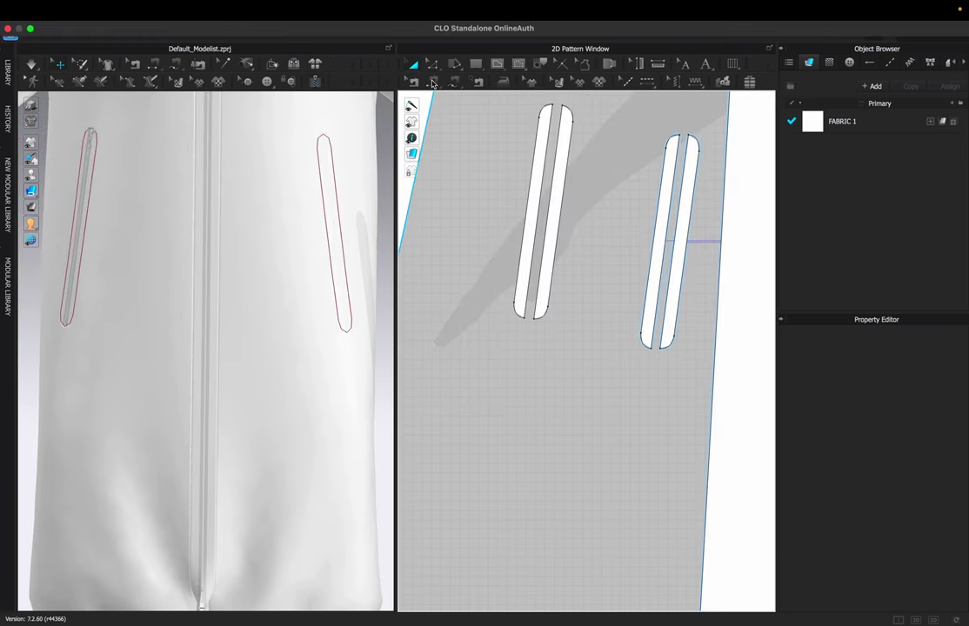
Free-sew the outer edge of the left pocket's outermost duplicate half to the matching edge of its original
{"action": "left_click", "coordinate": [465, 85]}
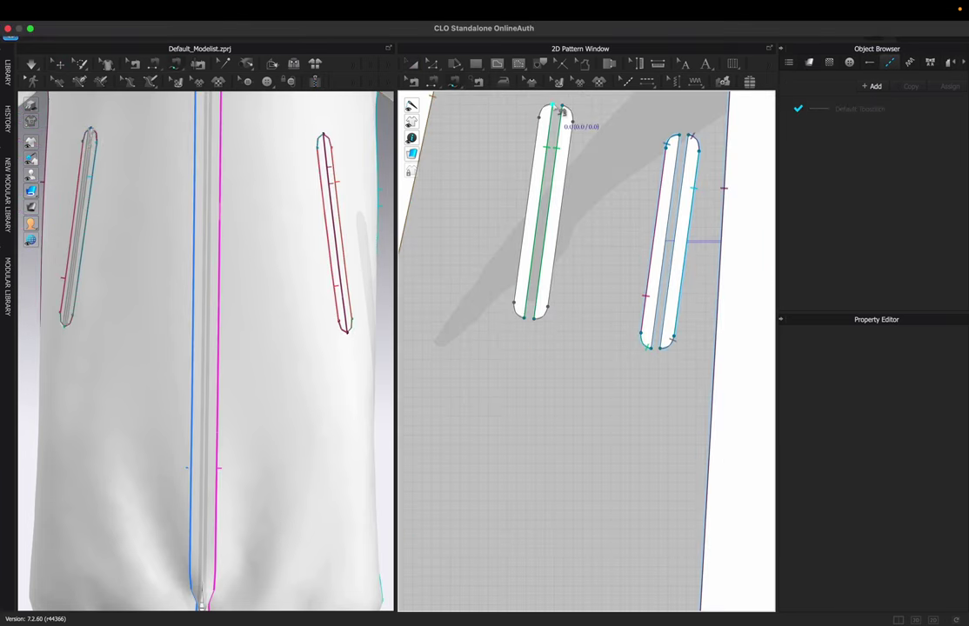
{"action": "left_click", "coordinate": [560, 110]}
{"action": "left_click", "coordinate": [525, 320]}
{"action": "left_click", "coordinate": [678, 137]}
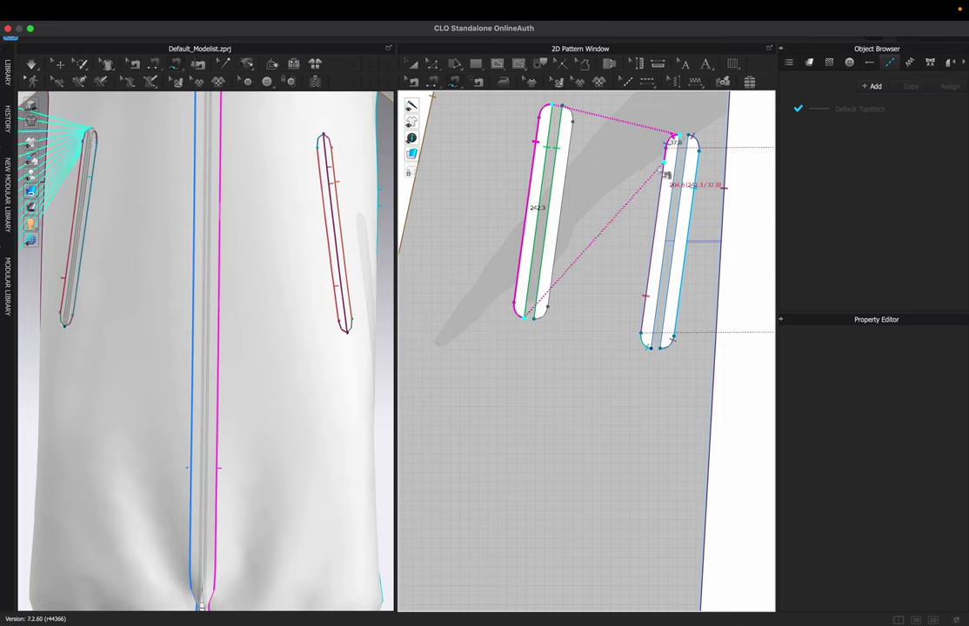
{"action": "left_click", "coordinate": [652, 348]}
Free-sew the outer edge of the left pocket's other duplicate half to the matching original half
{"action": "left_click", "coordinate": [572, 120]}
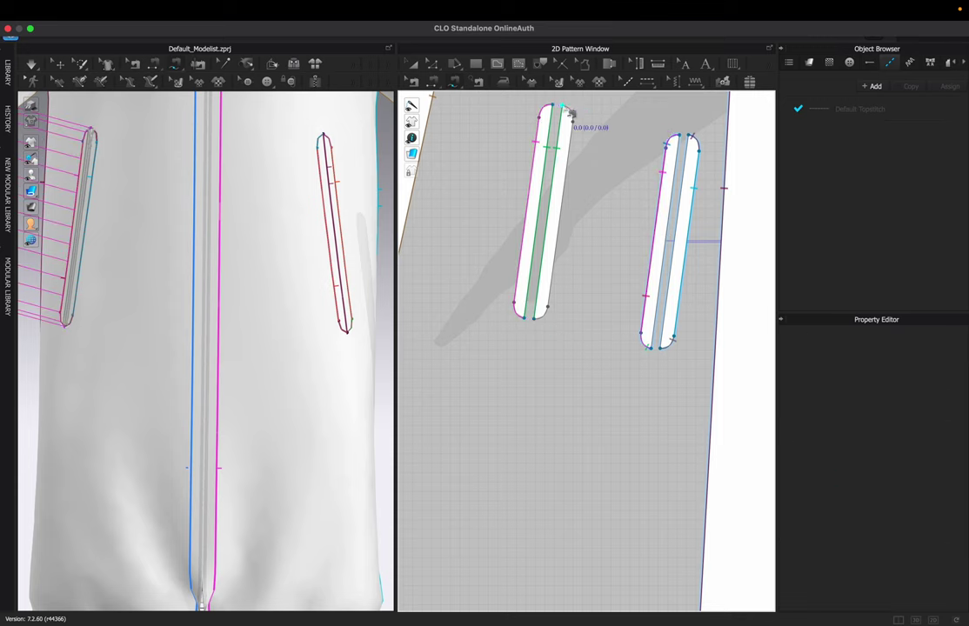
{"action": "left_click", "coordinate": [539, 322]}
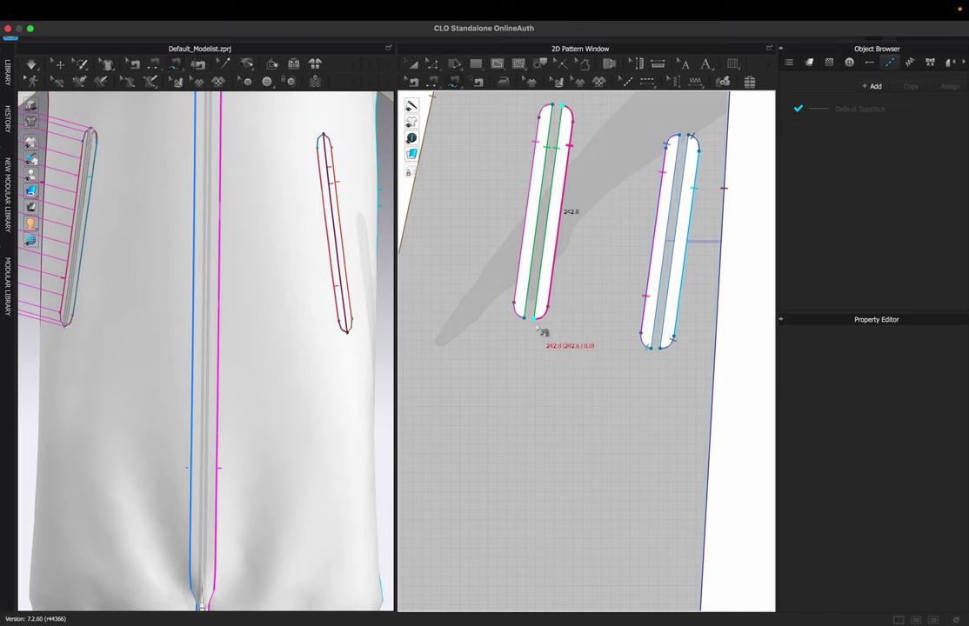
{"action": "left_click", "coordinate": [686, 135]}
{"action": "left_click", "coordinate": [662, 349]}
{"action": "scroll", "coordinate": [664, 354], "scroll_direction": "down", "scroll_amount": 5}
{"action": "scroll", "coordinate": [687, 289], "scroll_direction": "up", "scroll_amount": 6}
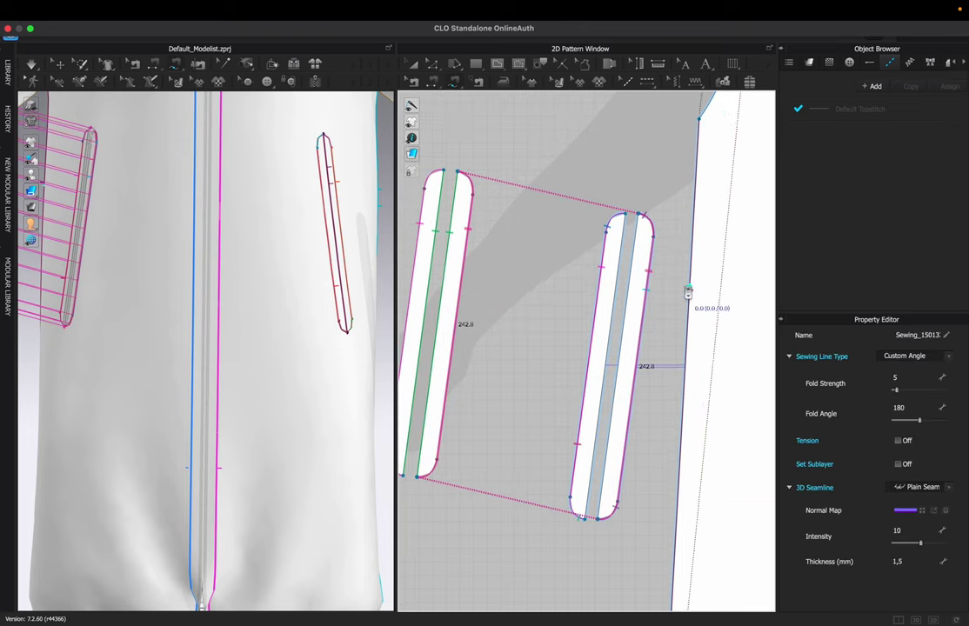
{"action": "key", "text": "a"}
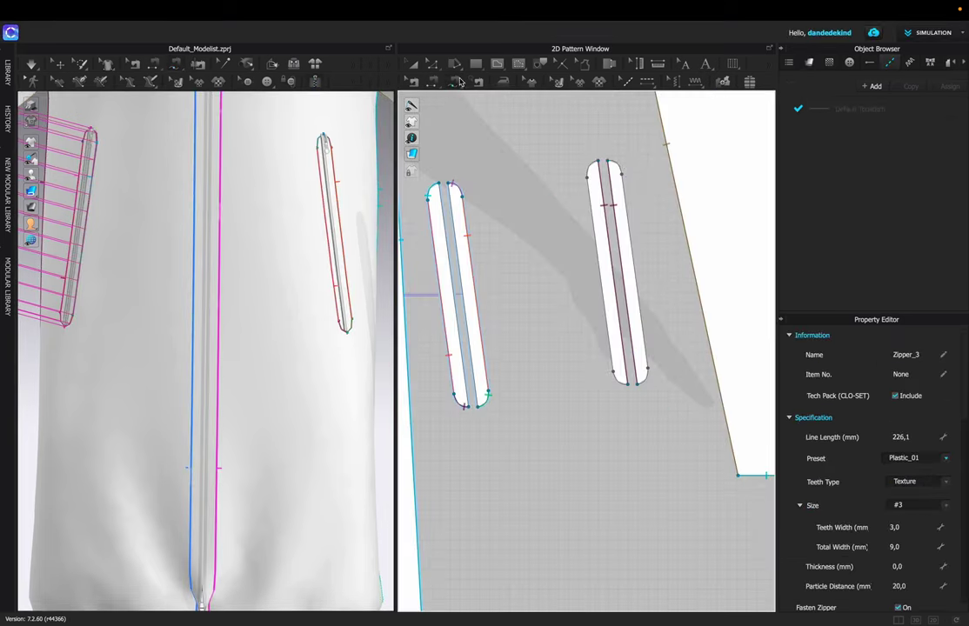
Free-sew the outer edges of the right pocket's original halves to the matching edges of their duplicates
{"action": "left_click", "coordinate": [454, 81]}
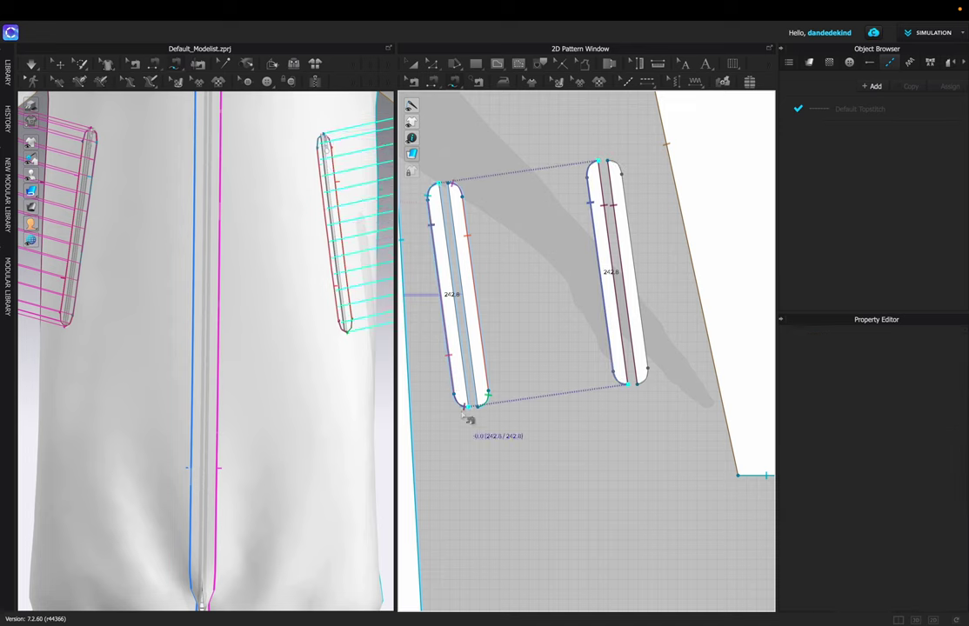
{"action": "left_click", "coordinate": [450, 184]}
{"action": "left_click", "coordinate": [478, 408]}
{"action": "left_click", "coordinate": [608, 162]}
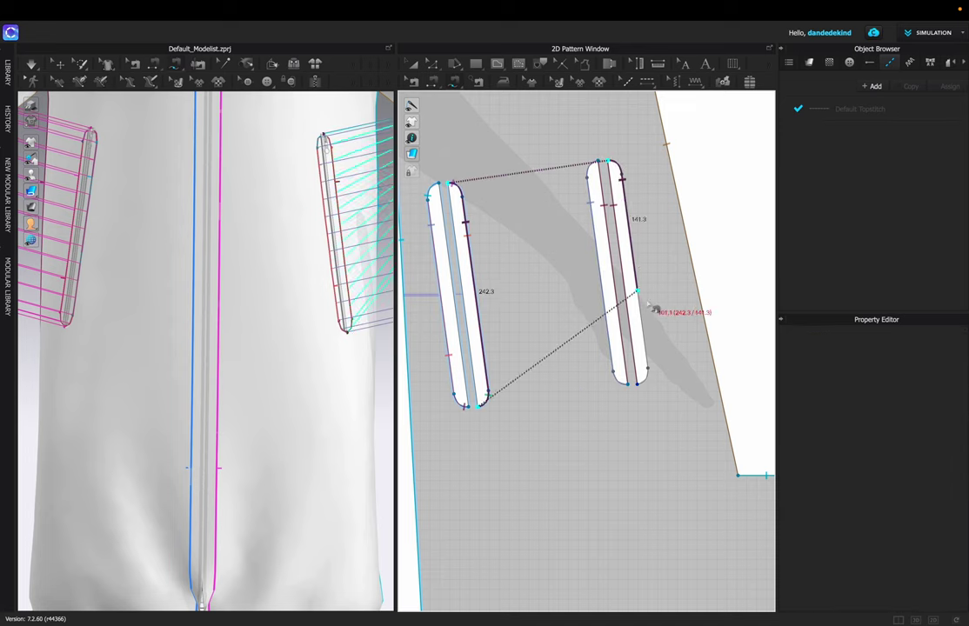
{"action": "left_click", "coordinate": [643, 390]}
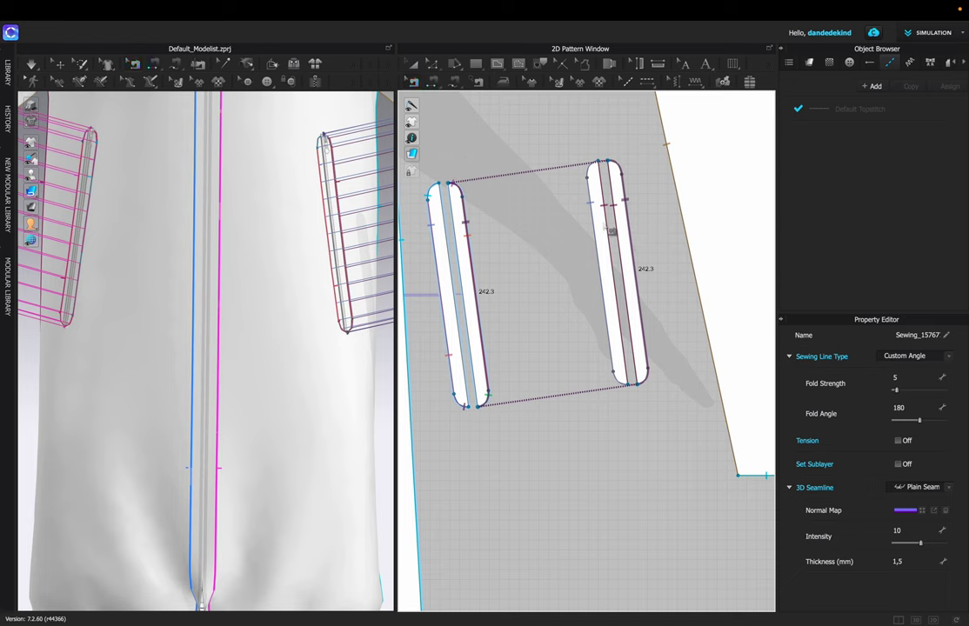
Delete the sewing between the inner edges of the right pocket's duplicate halves
{"action": "left_click", "coordinate": [619, 230]}
{"action": "right_click", "coordinate": [610, 223]}
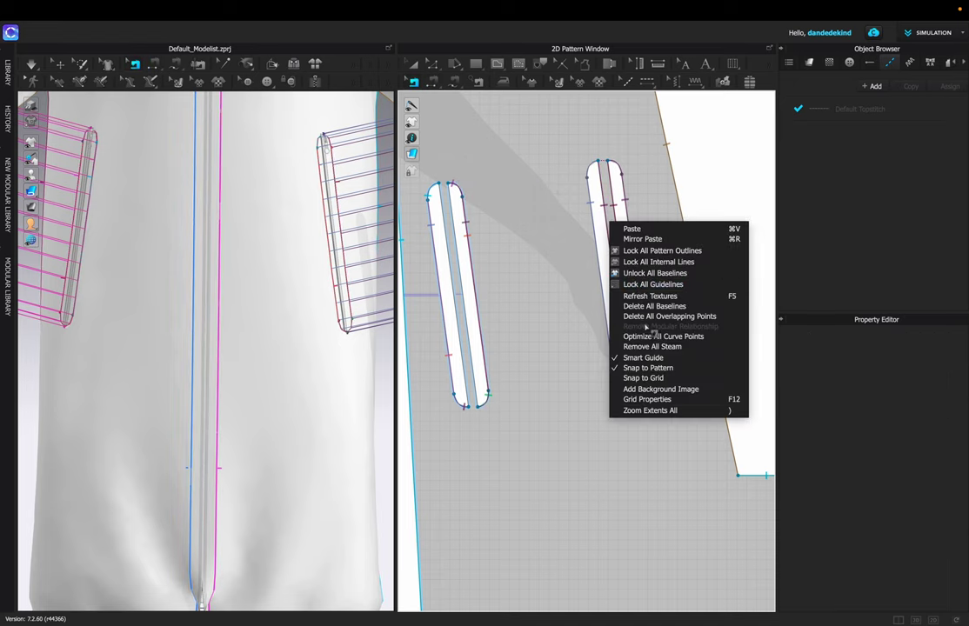
{"action": "left_click", "coordinate": [606, 210]}
{"action": "left_click", "coordinate": [606, 209]}
{"action": "right_click", "coordinate": [606, 209]}
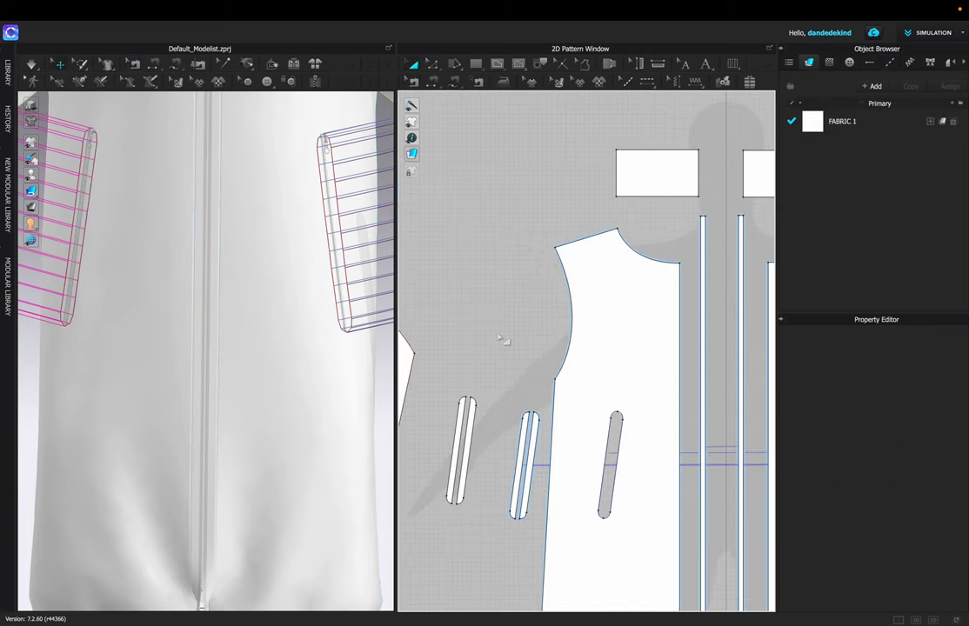
Delete the sewing between the inner edges of the left pocket's duplicate halves and return to selecting pieces
{"action": "key", "text": "b"}
{"action": "right_click", "coordinate": [462, 421]}
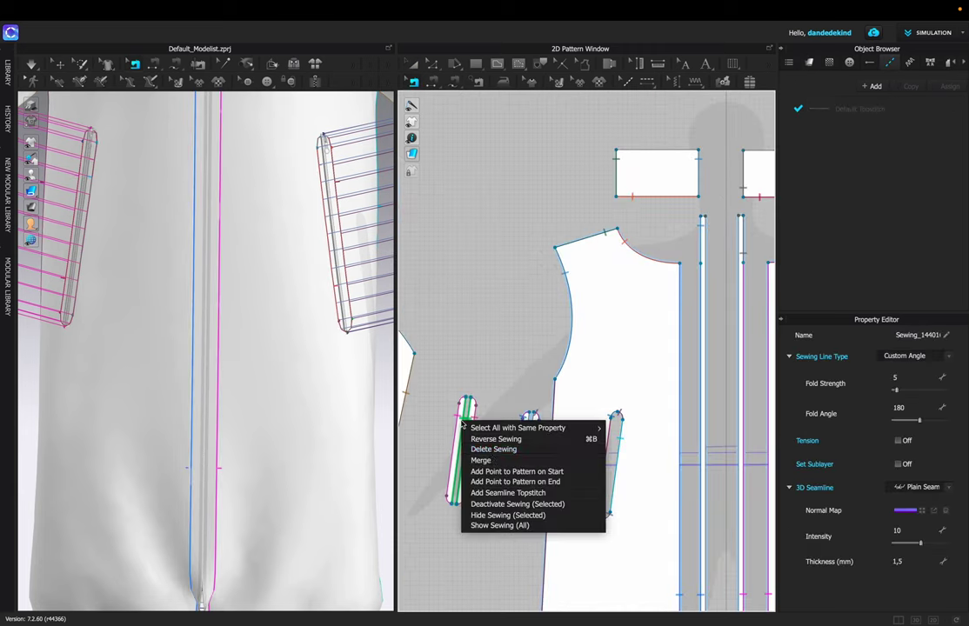
{"action": "left_click", "coordinate": [504, 448]}
{"action": "scroll", "coordinate": [528, 367], "scroll_direction": "down", "scroll_amount": 2}
{"action": "scroll", "coordinate": [528, 367], "scroll_direction": "down", "scroll_amount": 5}
{"action": "left_click", "coordinate": [60, 66]}
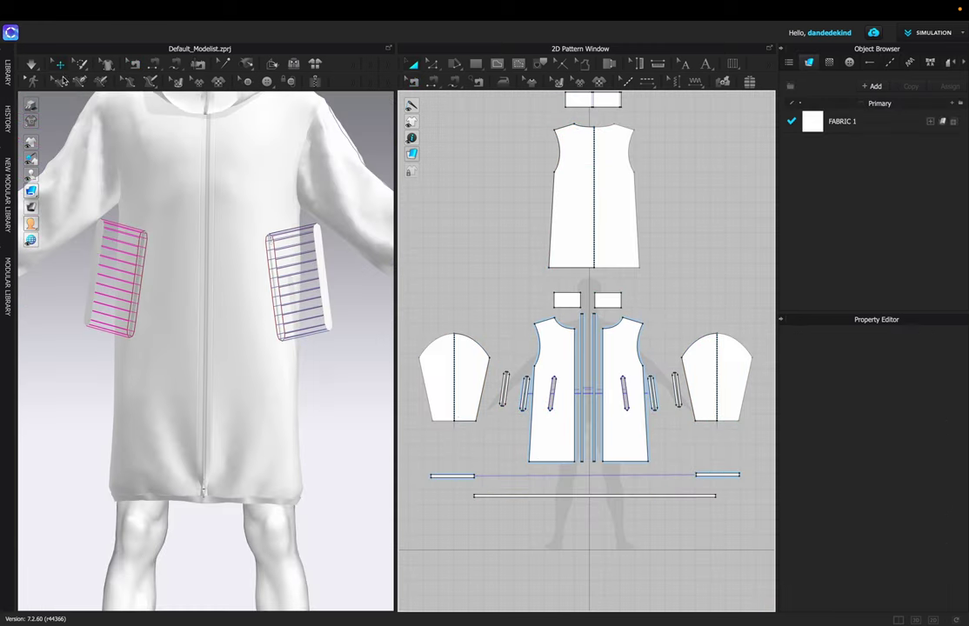
Simulate the garment so the newly sewn pocket pieces close over the front panel openings
{"action": "left_click", "coordinate": [30, 66]}
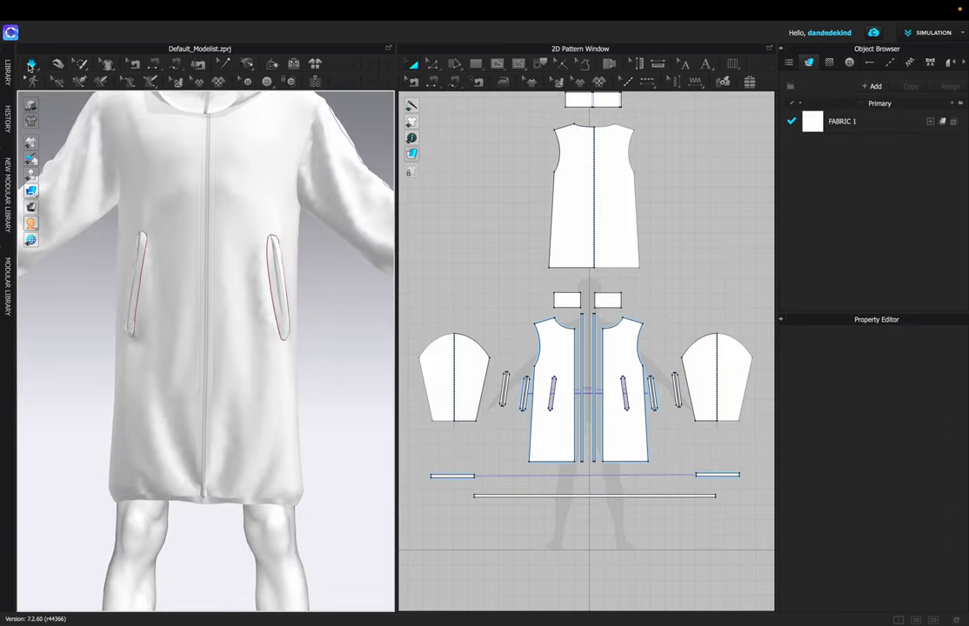
{"action": "scroll", "coordinate": [135, 187], "scroll_direction": "down", "scroll_amount": 3}
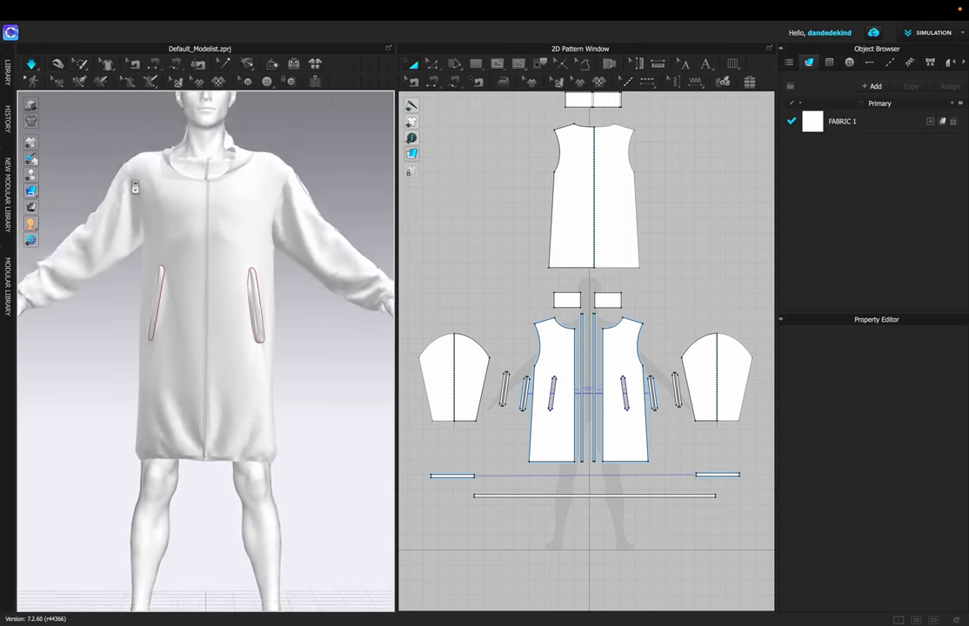
{"action": "scroll", "coordinate": [135, 186], "scroll_direction": "down", "scroll_amount": 2}
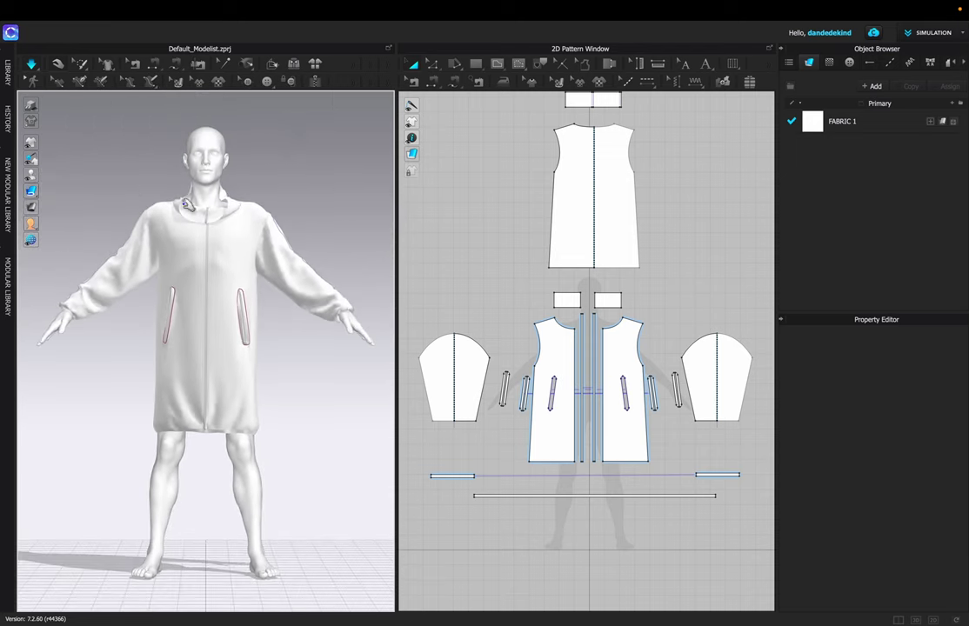
Start offsetting the front panels' bottom edges as internal lines, with 5 offsets
{"action": "scroll", "coordinate": [511, 192], "scroll_direction": "up", "scroll_amount": 2}
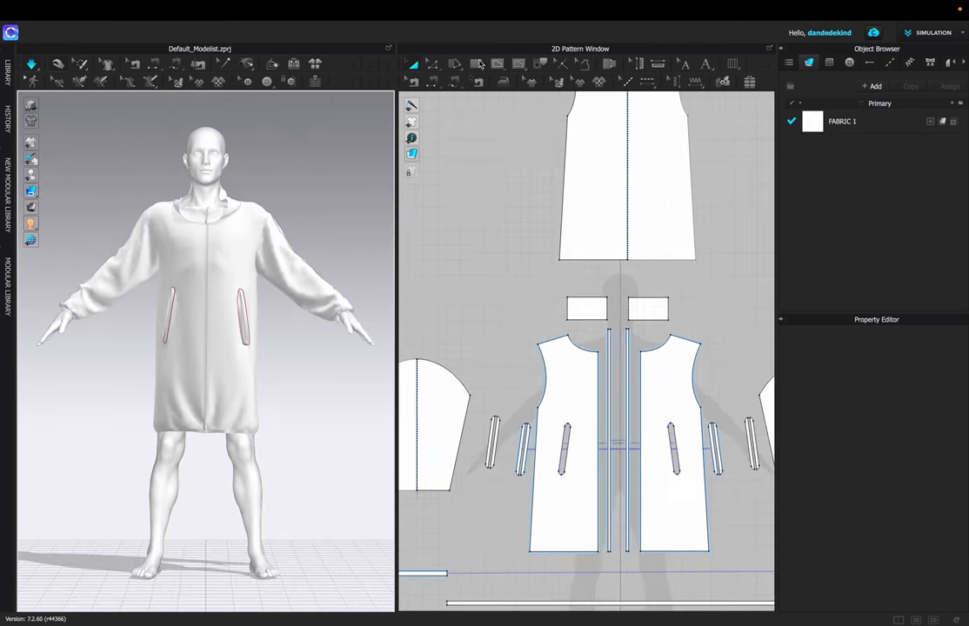
{"action": "key", "text": "z"}
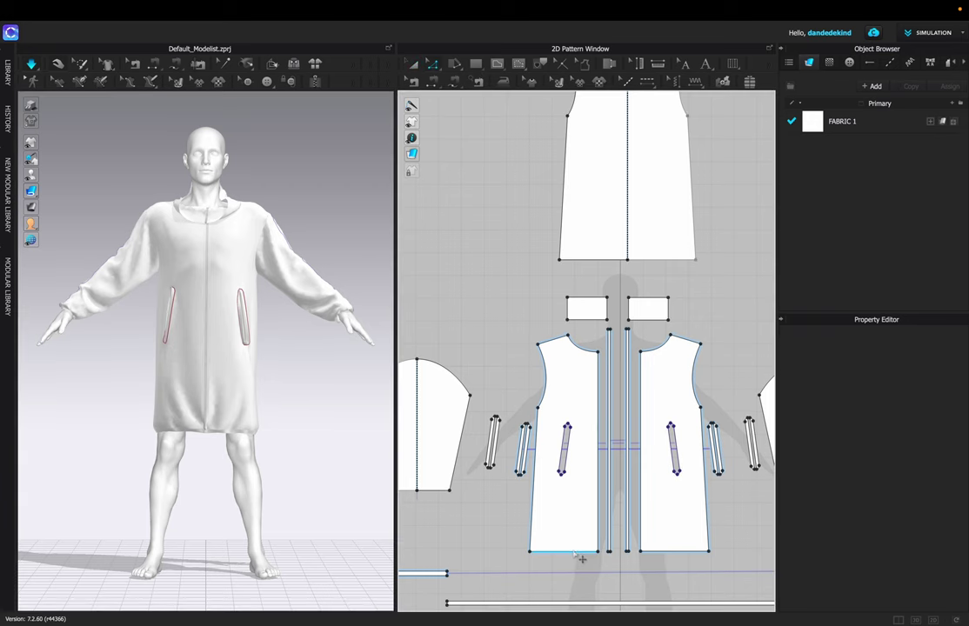
{"action": "left_click", "coordinate": [574, 551]}
{"action": "right_click", "coordinate": [580, 557]}
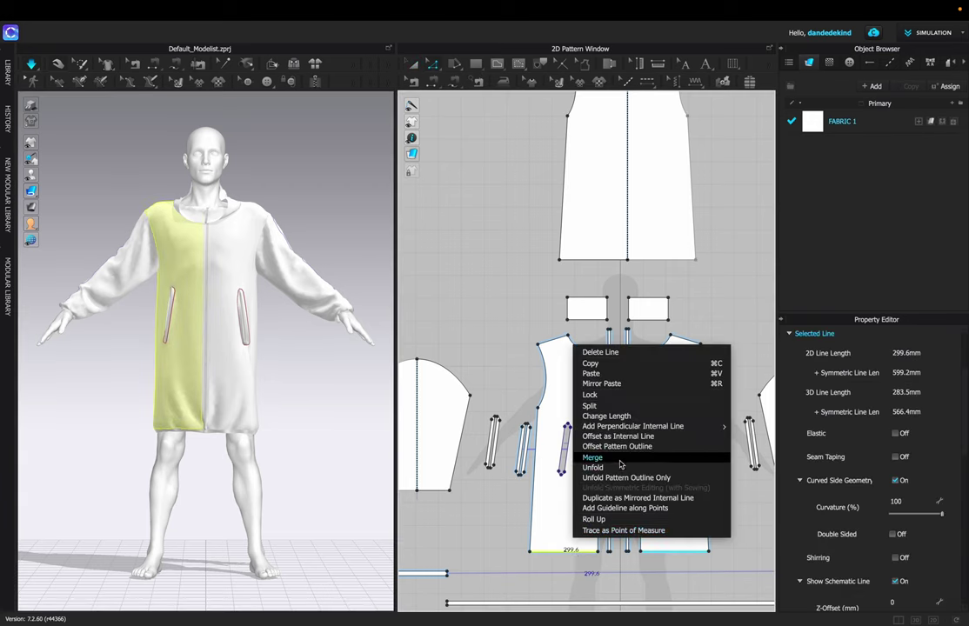
{"action": "left_click", "coordinate": [643, 438]}
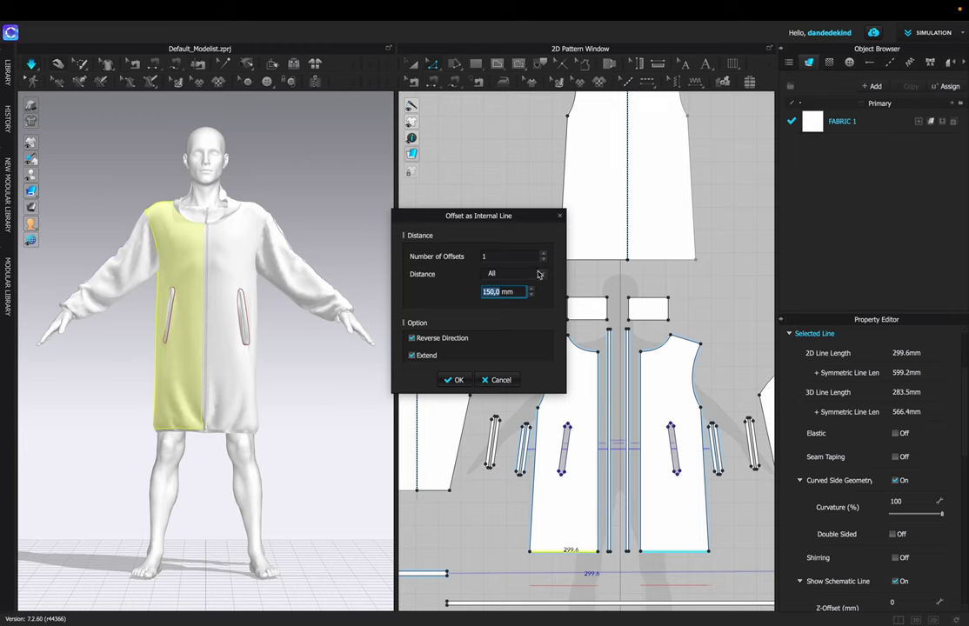
{"action": "left_click", "coordinate": [501, 253]}
{"action": "key", "text": "Tab"}
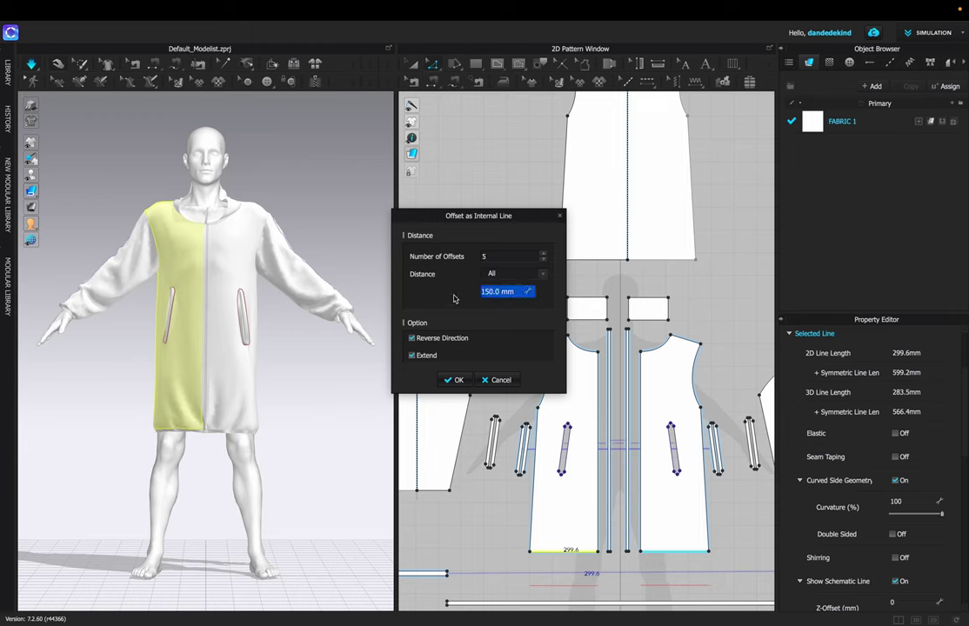
Try a 100 mm distance for the internal lines offset from the front panels' bottom edges
{"action": "left_click", "coordinate": [499, 294]}
{"action": "left_click_drag", "start_coordinate": [504, 293], "coordinate": [487, 292]}
{"action": "type", "text": "100"}
{"action": "key", "text": "BackSpace"}
{"action": "key", "text": "BackSpace"}
{"action": "type", "text": "20"}
{"action": "key", "text": "BackSpace"}
{"action": "key", "text": "BackSpace"}
{"action": "type", "text": "00"}
Create six internal lines 105 mm apart, running up from the front panels' bottom edges
{"action": "left_click", "coordinate": [493, 257]}
{"action": "type", "text": "6"}
{"action": "double_click", "coordinate": [494, 295]}
{"action": "type", "text": "5"}
{"action": "key", "text": "BackSpace"}
{"action": "key", "text": "BackSpace"}
{"action": "type", "text": "5"}
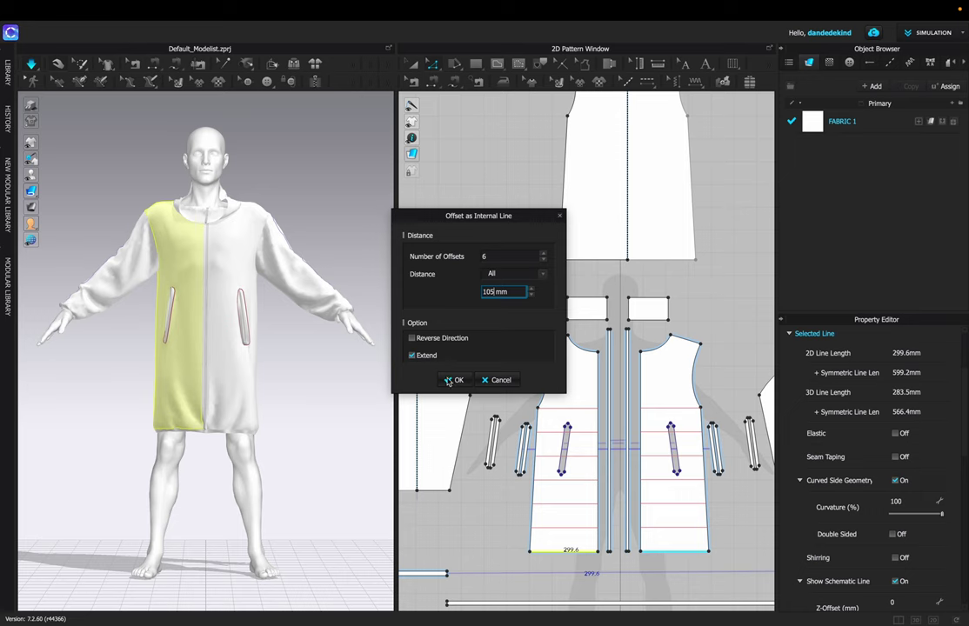
{"action": "left_click", "coordinate": [453, 381]}
Cut both front panels along their uppermost internal line at armhole level into upper and lower pieces
{"action": "scroll", "coordinate": [547, 355], "scroll_direction": "up", "scroll_amount": 5}
{"action": "left_click", "coordinate": [537, 334]}
{"action": "left_click_drag", "start_coordinate": [651, 362], "coordinate": [653, 358]}
{"action": "left_click", "coordinate": [584, 292]}
{"action": "scroll", "coordinate": [585, 293], "scroll_direction": "up", "scroll_amount": 3}
{"action": "scroll", "coordinate": [585, 293], "scroll_direction": "up", "scroll_amount": 3}
{"action": "left_click_drag", "start_coordinate": [689, 429], "coordinate": [688, 425]}
{"action": "left_click", "coordinate": [586, 396]}
{"action": "scroll", "coordinate": [586, 396], "scroll_direction": "up", "scroll_amount": 1}
{"action": "scroll", "coordinate": [586, 397], "scroll_direction": "down", "scroll_amount": 10}
{"action": "scroll", "coordinate": [607, 397], "scroll_direction": "up", "scroll_amount": 5}
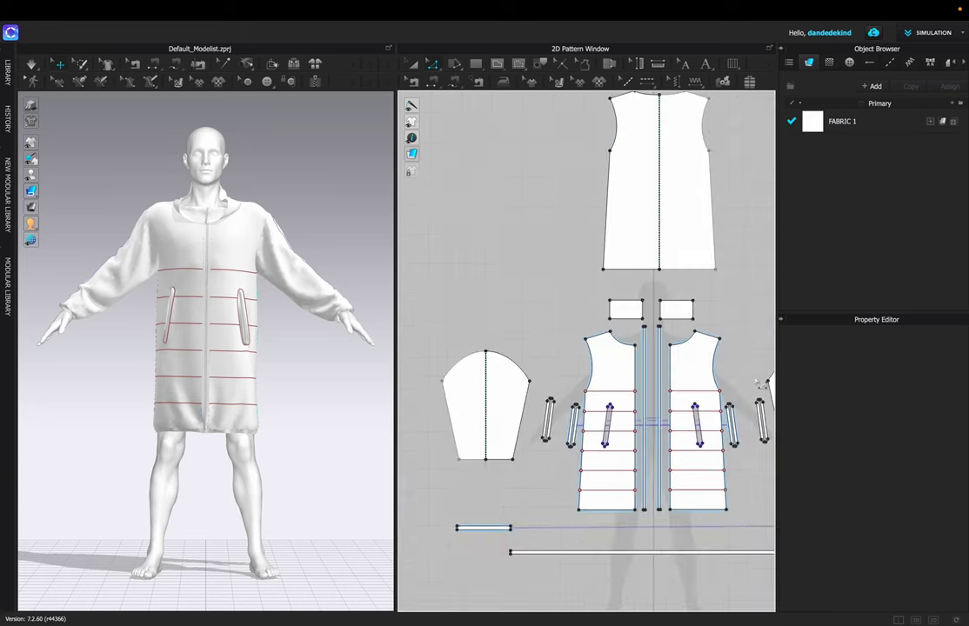
{"action": "right_click", "coordinate": [542, 404]}
{"action": "left_click", "coordinate": [625, 300]}
Draw a diagonal internal line about 304 mm long from the upper front piece's outer shoulder point to its center front edge
{"action": "scroll", "coordinate": [573, 375], "scroll_direction": "up", "scroll_amount": 3}
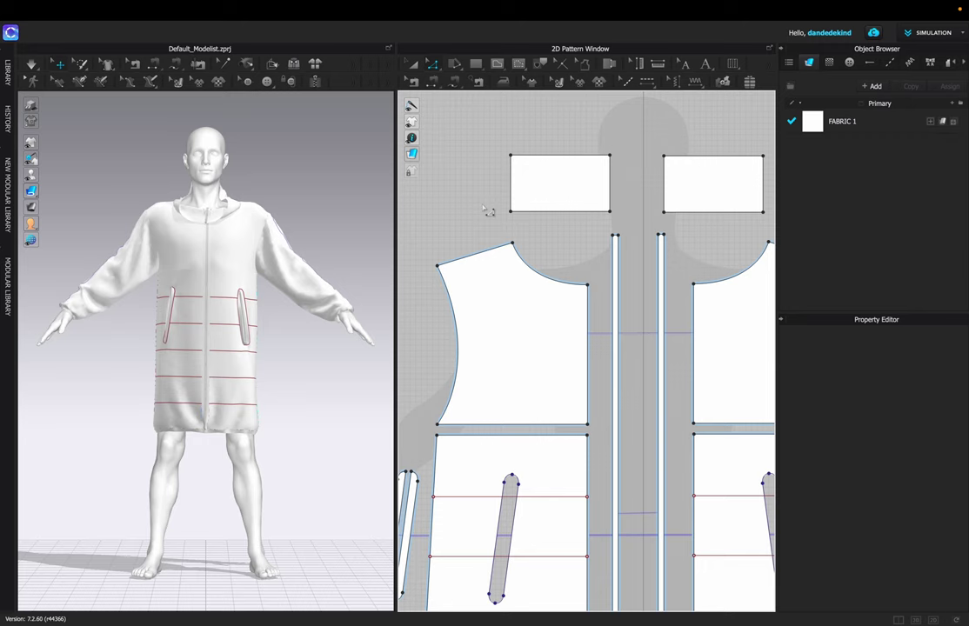
{"action": "left_click", "coordinate": [497, 63]}
{"action": "left_click", "coordinate": [438, 266]}
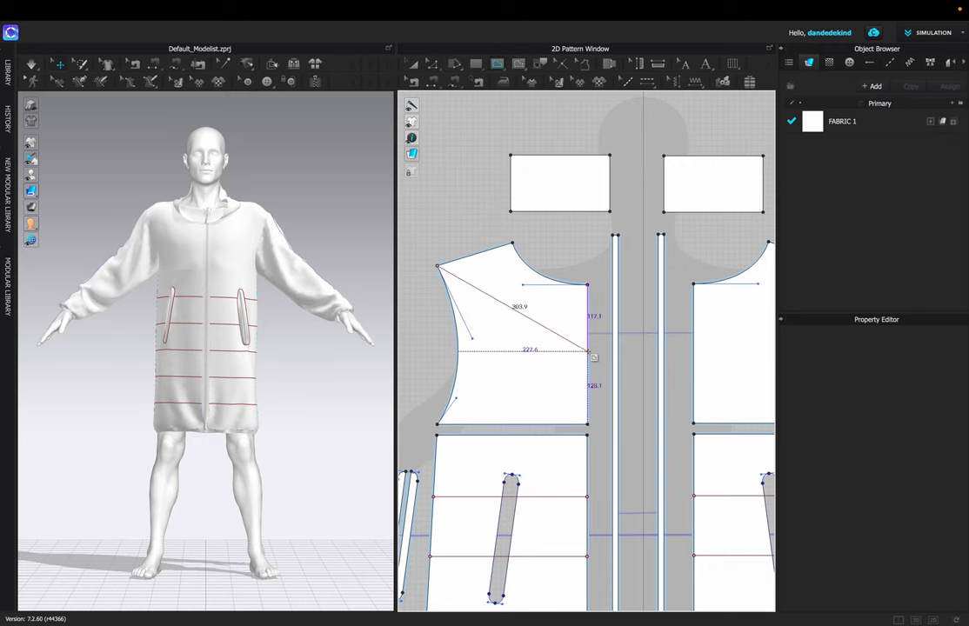
{"action": "double_click", "coordinate": [588, 352]}
Offset the diagonal line on the upper front pieces as one internal line at 110 mm in the reverse direction, extended to the outline
{"action": "left_click", "coordinate": [413, 63]}
{"action": "scroll", "coordinate": [502, 307], "scroll_direction": "up", "scroll_amount": 3}
{"action": "right_click", "coordinate": [510, 303]}
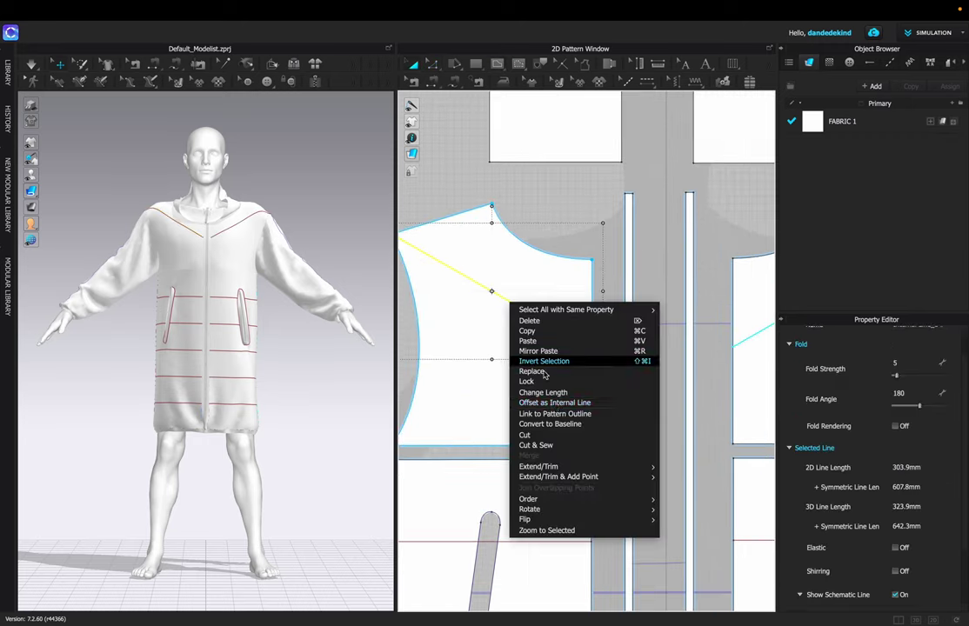
{"action": "left_click", "coordinate": [554, 407]}
{"action": "left_click_drag", "start_coordinate": [483, 207], "coordinate": [310, 210]}
{"action": "left_click", "coordinate": [243, 332]}
{"action": "double_click", "coordinate": [326, 252]}
{"action": "type", "text": "105"}
{"action": "left_click", "coordinate": [324, 288]}
{"action": "type", "text": "110"}
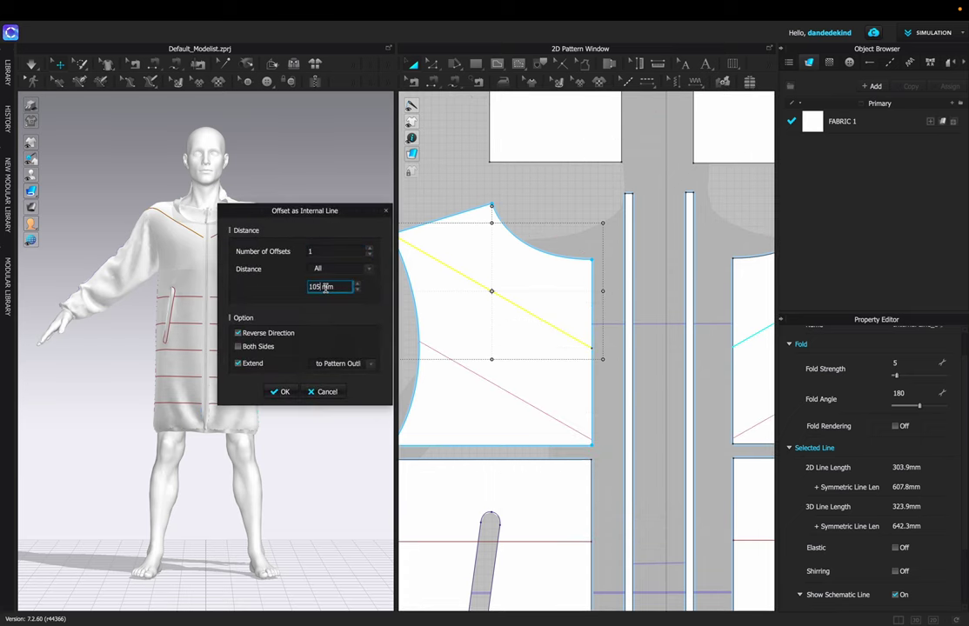
{"action": "left_click", "coordinate": [285, 392]}
Offset the hem edge of the wearer's right sleeve as four internal lines 110 mm apart
{"action": "scroll", "coordinate": [547, 260], "scroll_direction": "down", "scroll_amount": 3}
{"action": "left_click", "coordinate": [448, 298]}
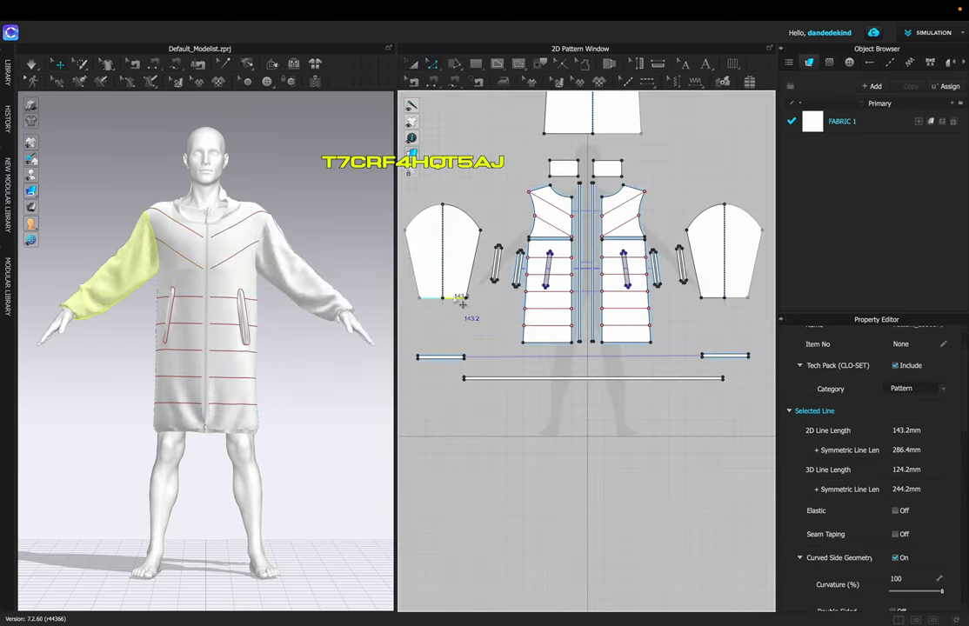
{"action": "right_click", "coordinate": [451, 297]}
{"action": "left_click", "coordinate": [527, 387]}
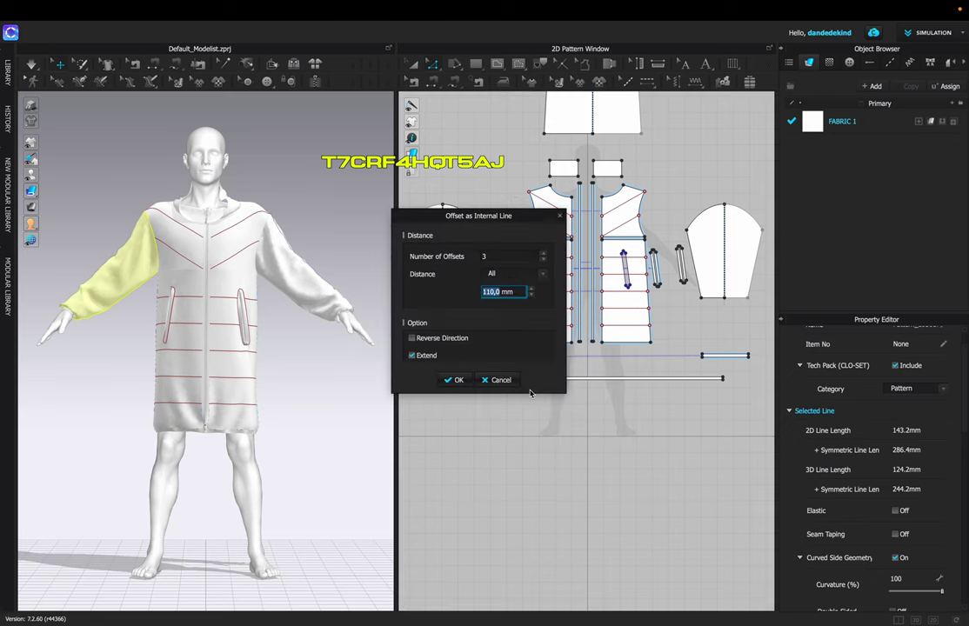
{"action": "double_click", "coordinate": [497, 259]}
{"action": "type", "text": "4"}
{"action": "left_click_drag", "start_coordinate": [496, 215], "coordinate": [526, 330]}
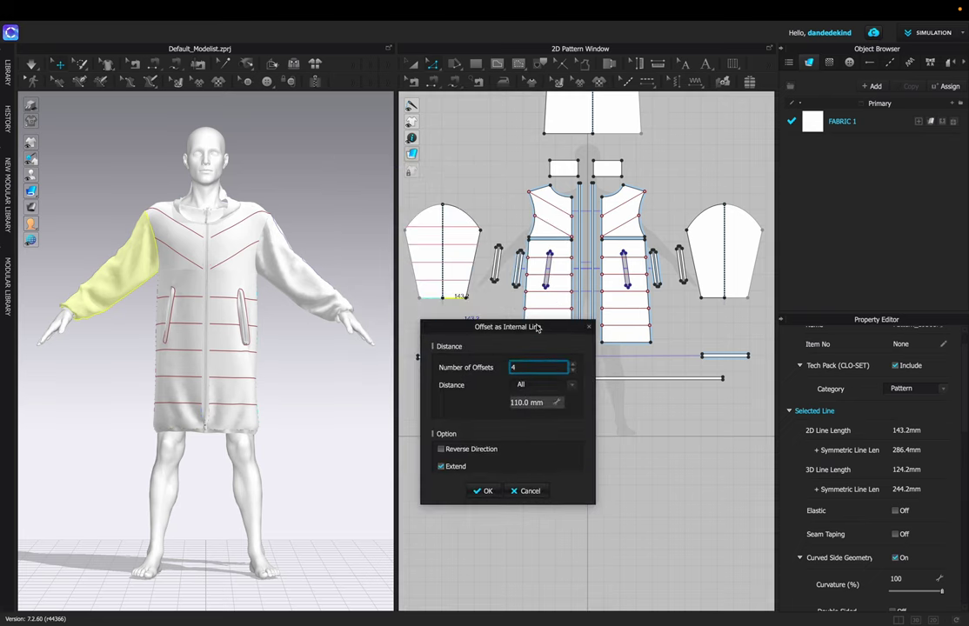
{"action": "left_click", "coordinate": [484, 493]}
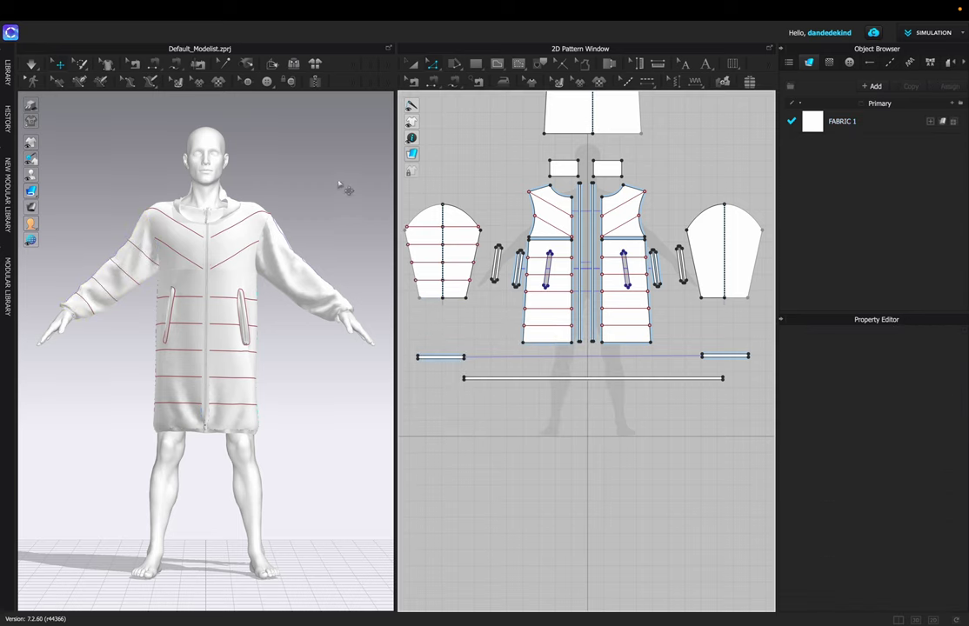
Offset the hem edge of the wearer's left sleeve as four internal lines 110 mm apart
{"action": "left_click", "coordinate": [414, 66]}
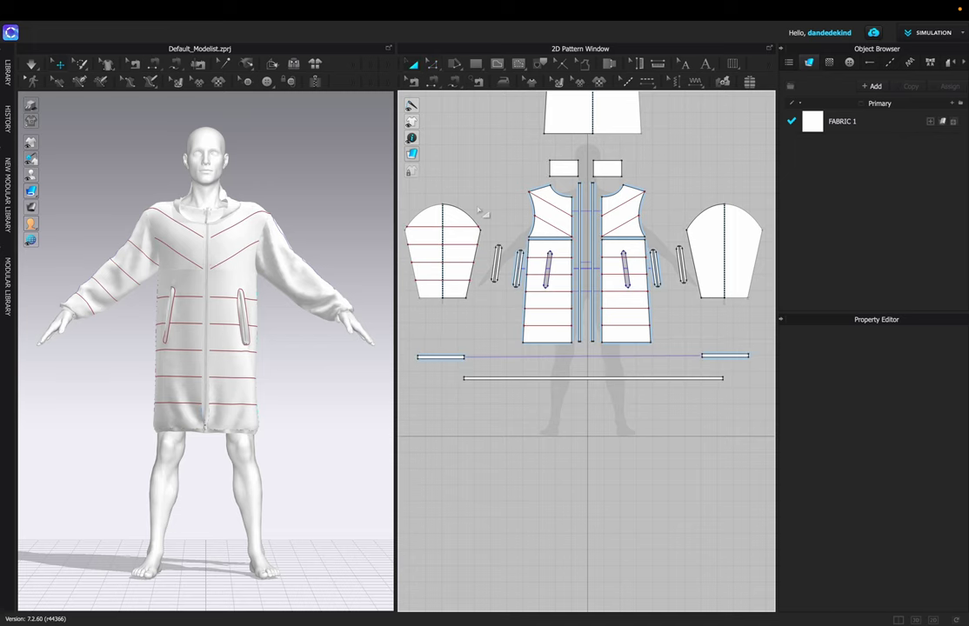
{"action": "key", "text": "z"}
{"action": "left_click", "coordinate": [715, 299]}
{"action": "right_click", "coordinate": [715, 299]}
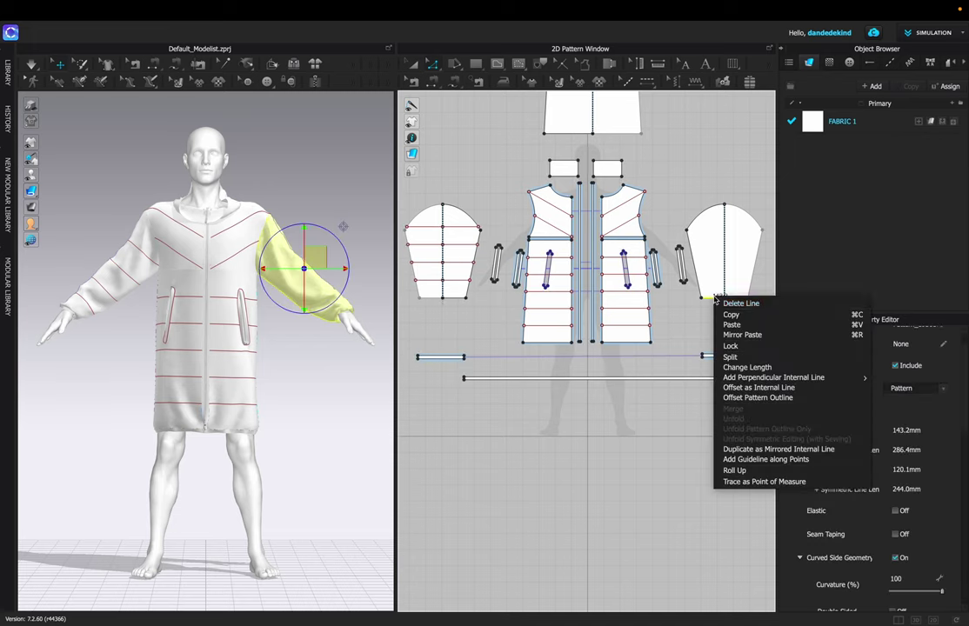
{"action": "left_click", "coordinate": [756, 387]}
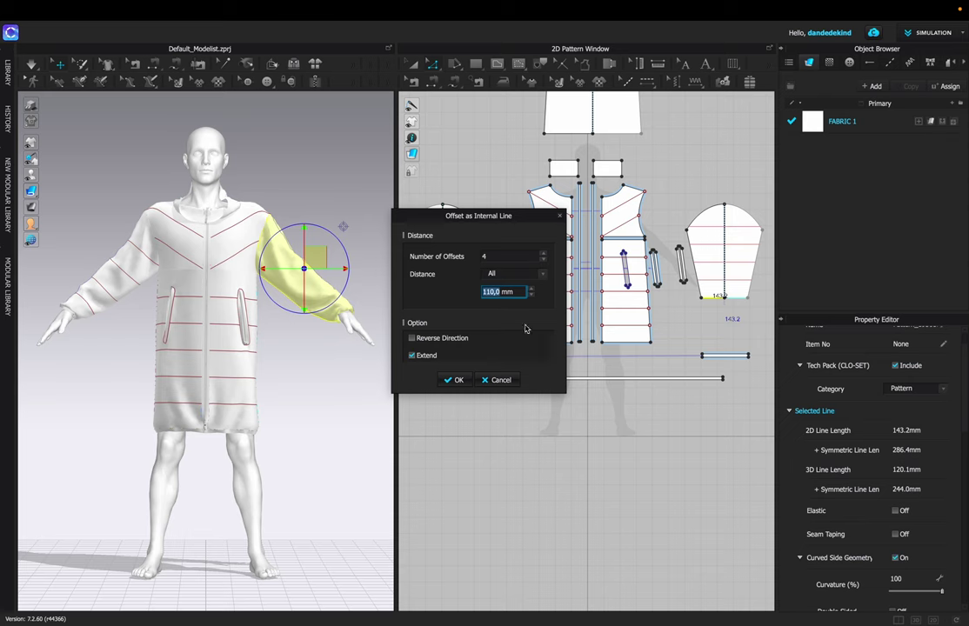
{"action": "left_click", "coordinate": [452, 381]}
Offset the back panel's bottom edge as eight internal lines 105 mm apart
{"action": "left_click", "coordinate": [574, 476]}
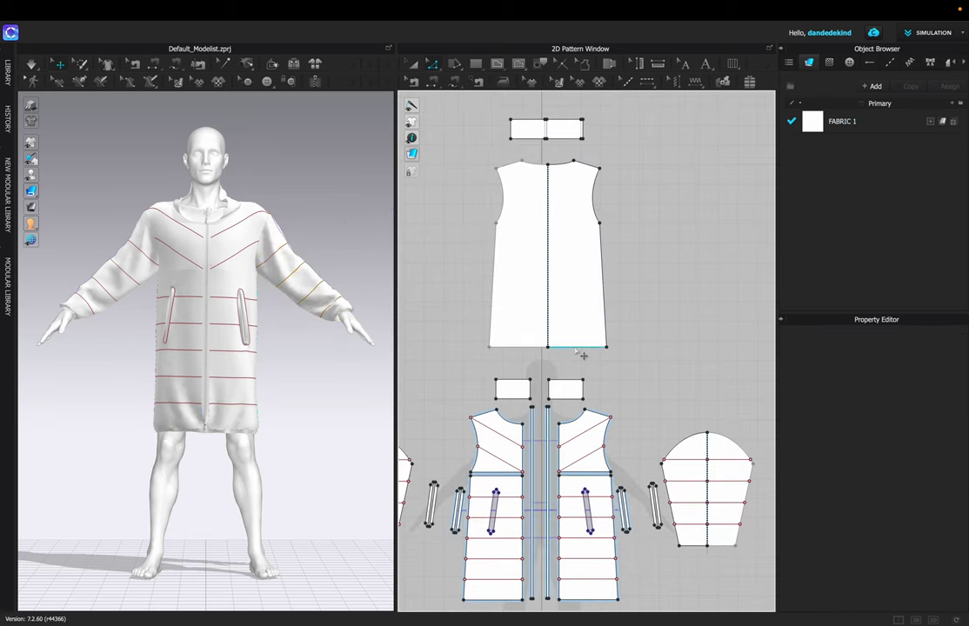
{"action": "left_click", "coordinate": [577, 349]}
{"action": "right_click", "coordinate": [575, 348]}
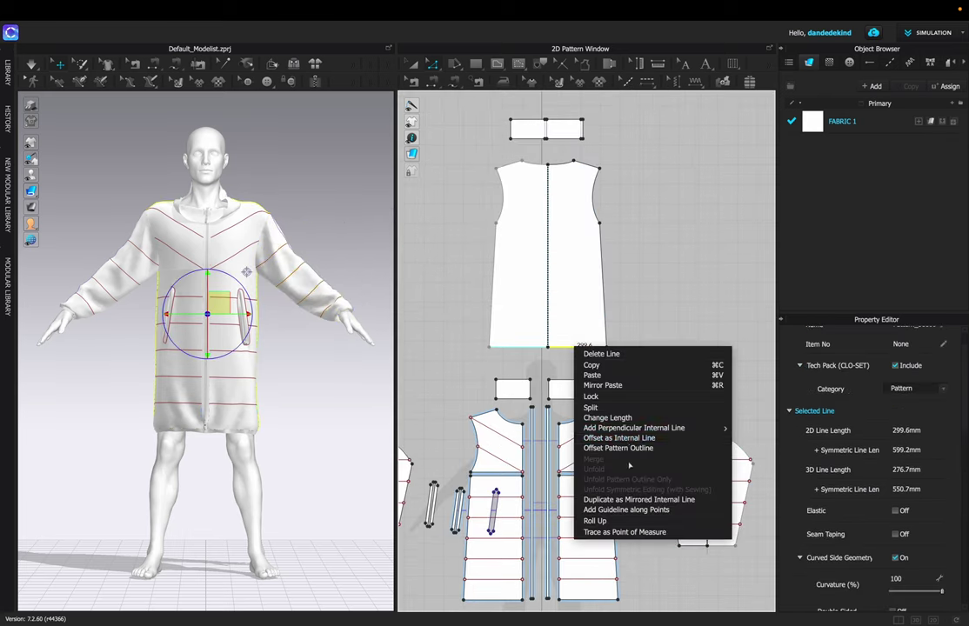
{"action": "left_click", "coordinate": [648, 444]}
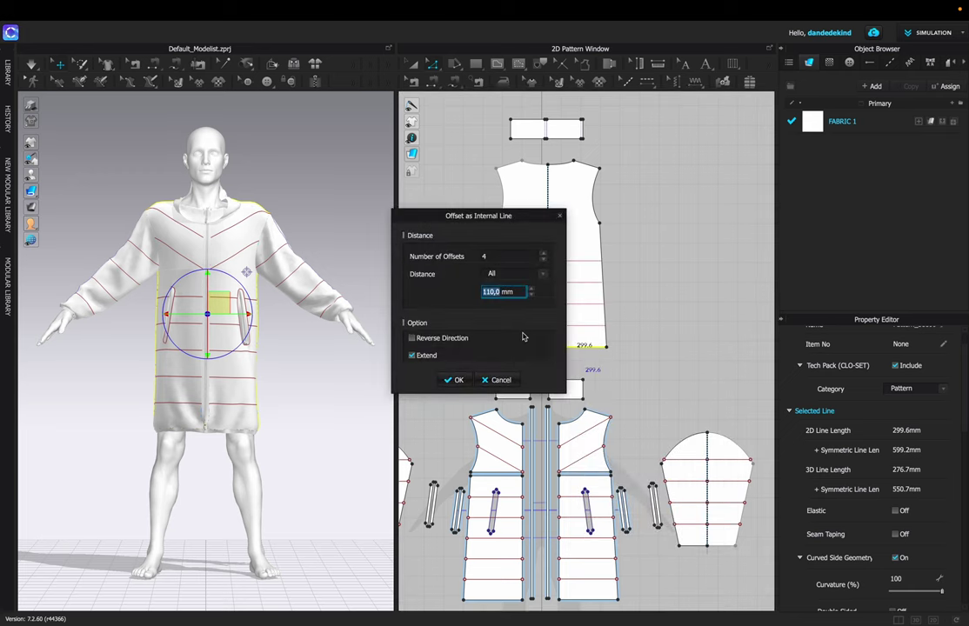
{"action": "left_click_drag", "start_coordinate": [507, 219], "coordinate": [392, 245]}
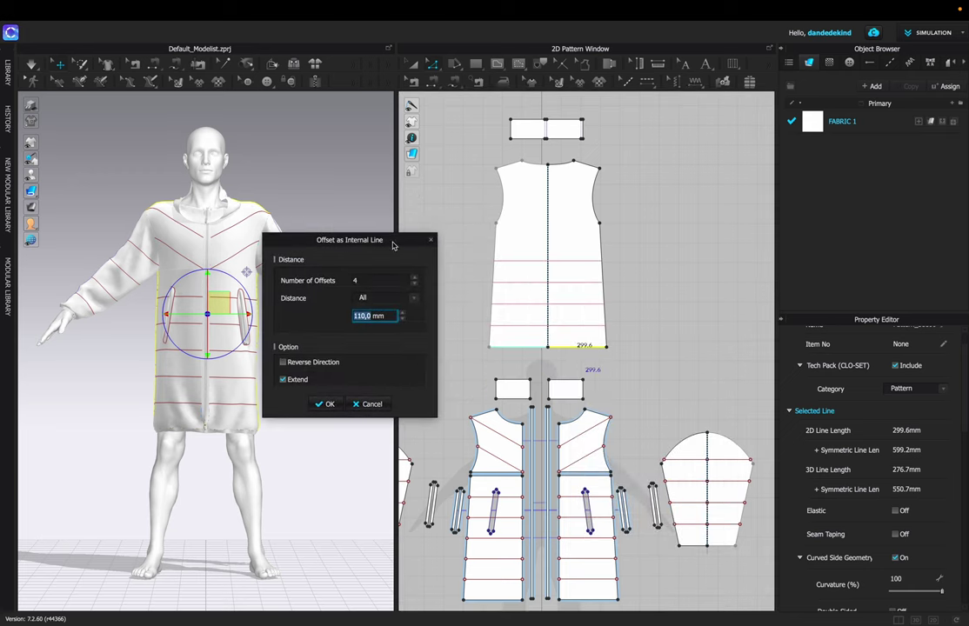
{"action": "left_click", "coordinate": [416, 278]}
{"action": "left_click", "coordinate": [416, 278]}
{"action": "left_click", "coordinate": [416, 278]}
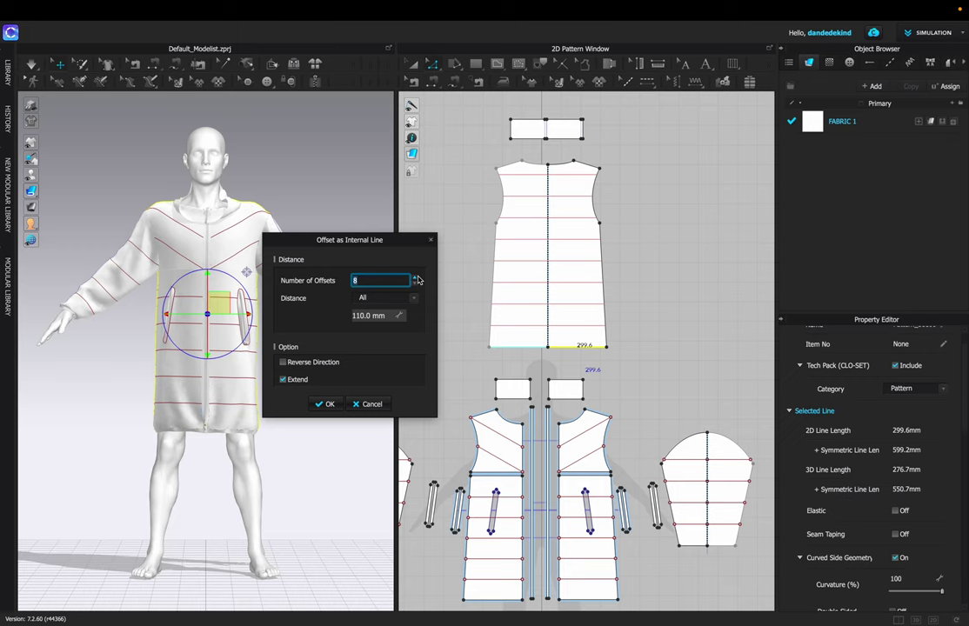
{"action": "double_click", "coordinate": [365, 316]}
{"action": "type", "text": "105"}
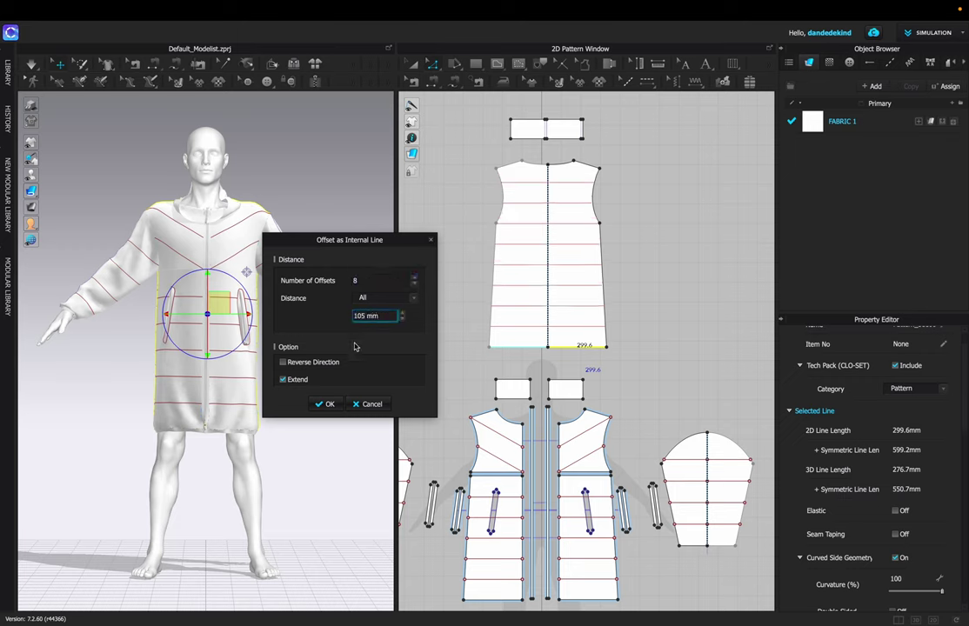
{"action": "left_click", "coordinate": [334, 404]}
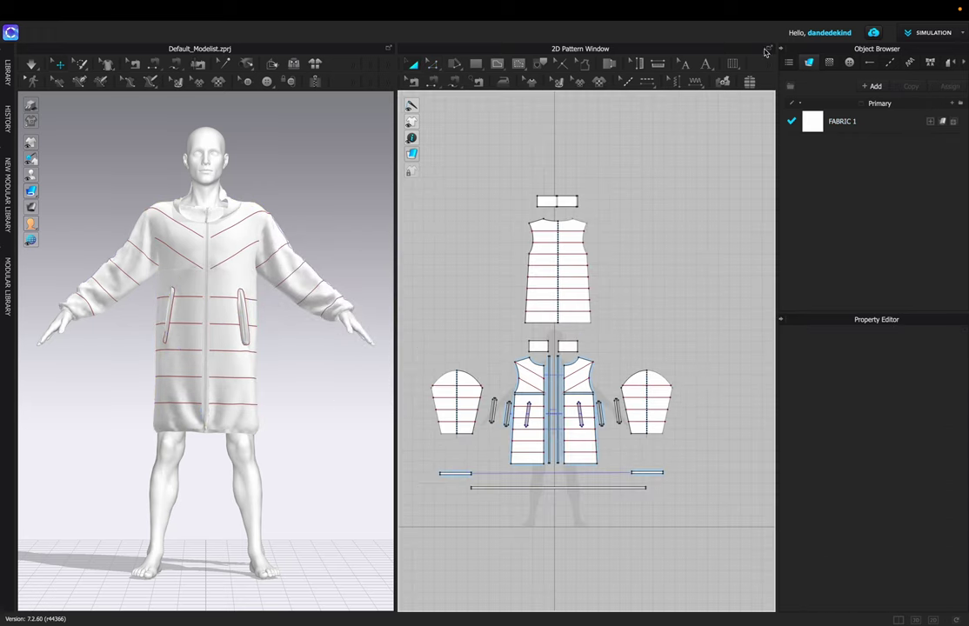
Create filler duplicates of both sleeves and both upper front pieces, placing them beside the original patterns
{"action": "left_click", "coordinate": [752, 83]}
{"action": "left_click", "coordinate": [460, 399]}
{"action": "left_click", "coordinate": [528, 374]}
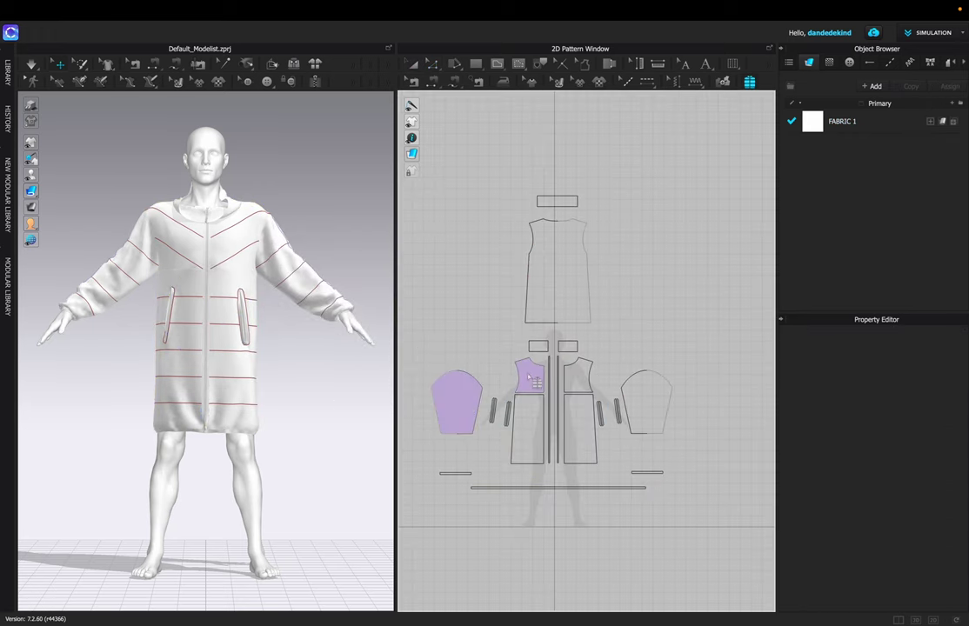
{"action": "left_click", "coordinate": [577, 374], "text": "shift"}
{"action": "left_click", "coordinate": [641, 388], "text": "shift"}
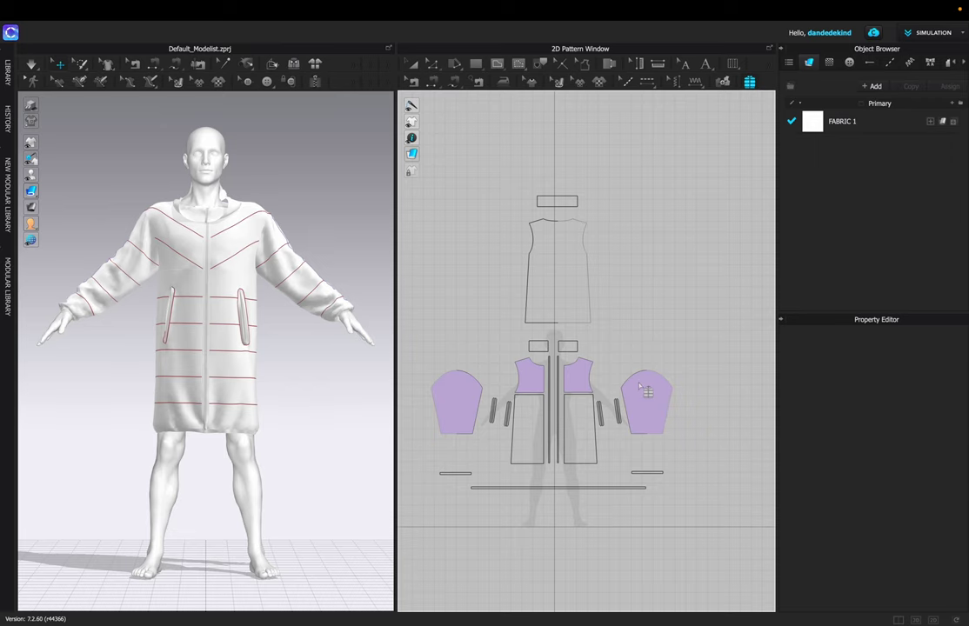
{"action": "scroll", "coordinate": [641, 388], "scroll_direction": "down", "scroll_amount": 3}
{"action": "key", "text": "ctrl+c"}
{"action": "key", "text": "ctrl+v"}
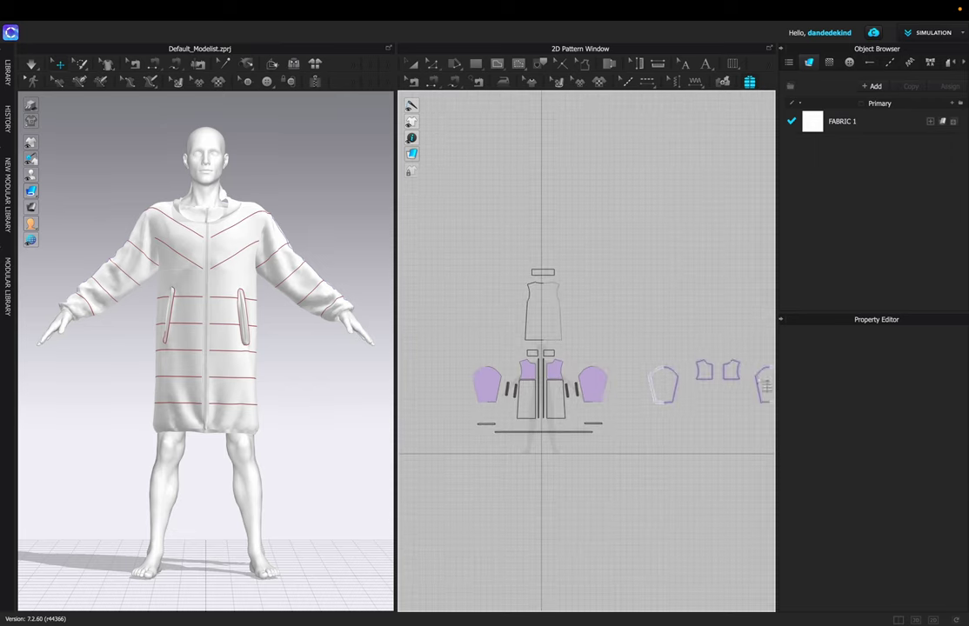
{"action": "left_click", "coordinate": [756, 385]}
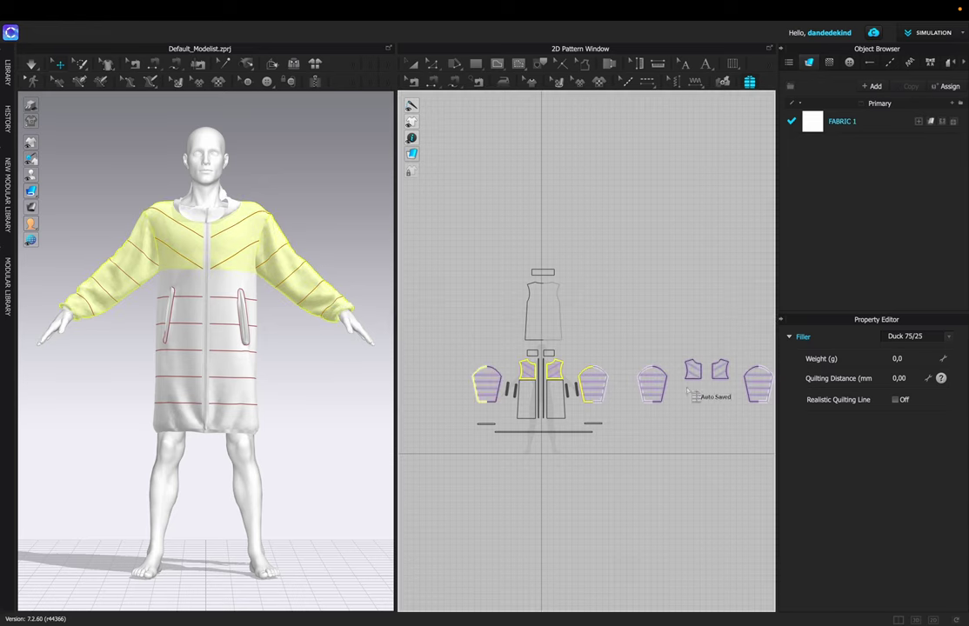
Set the filler of the sleeve and upper front pieces to Duck 90/10 with a quilting distance of 110 mm
{"action": "left_click", "coordinate": [948, 336]}
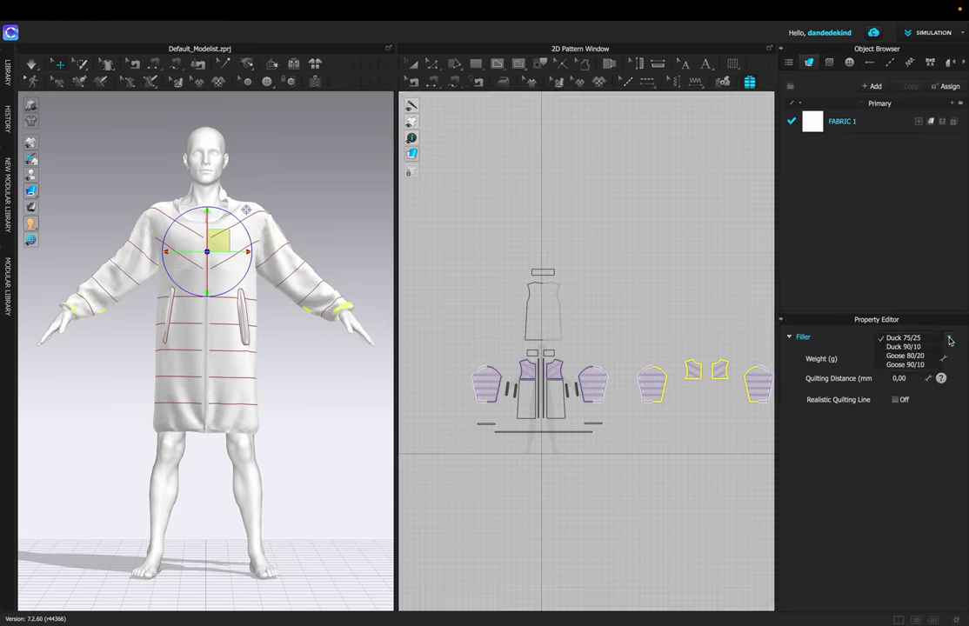
{"action": "left_click", "coordinate": [904, 347]}
{"action": "left_click", "coordinate": [903, 379]}
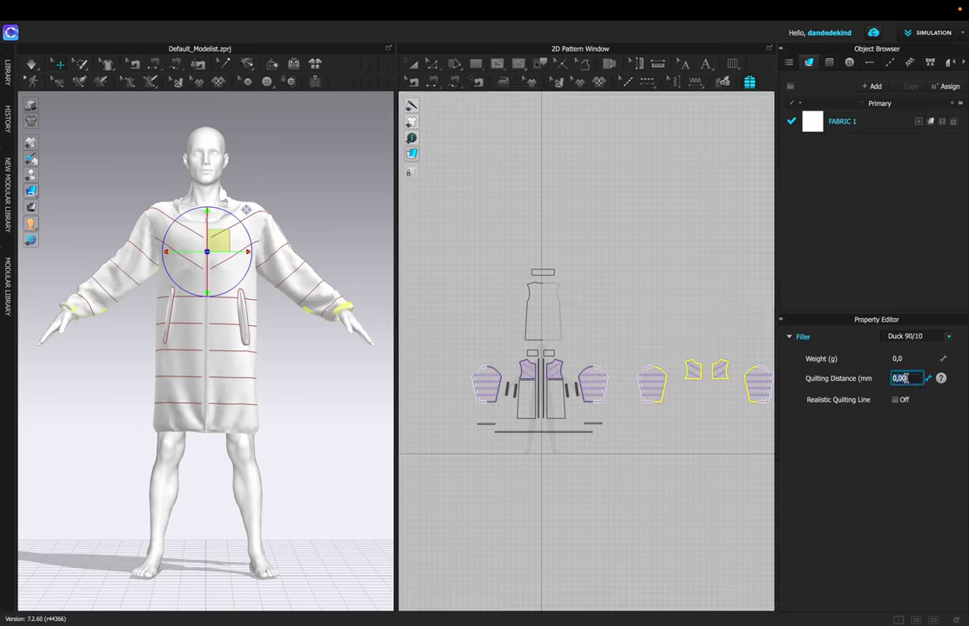
{"action": "type", "text": "110"}
{"action": "key", "text": "Return"}
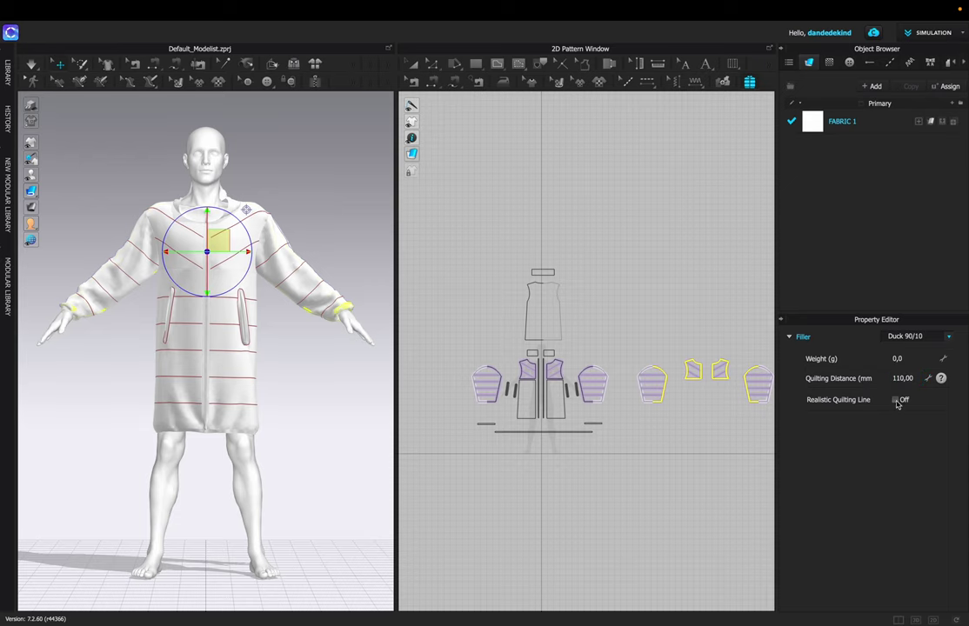
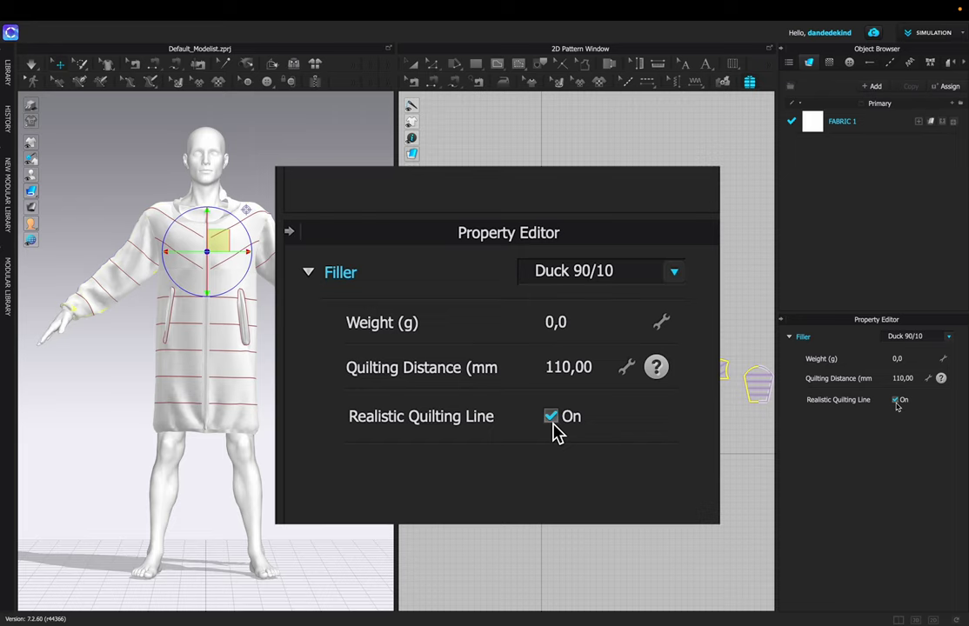
Enter the filler weight for the sleeves and upper fronts, and create filler duplicates of the back panel and both lower fronts beside the originals
{"action": "left_click", "coordinate": [907, 358]}
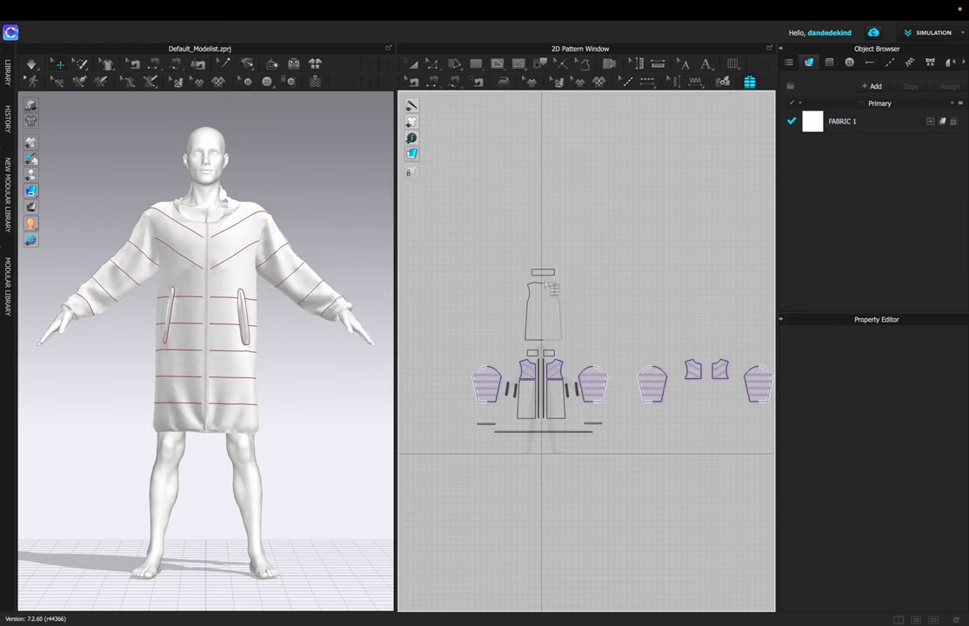
{"action": "left_click", "coordinate": [546, 300]}
{"action": "left_click", "coordinate": [554, 399]}
{"action": "left_click", "coordinate": [527, 411]}
{"action": "key", "text": "Return"}
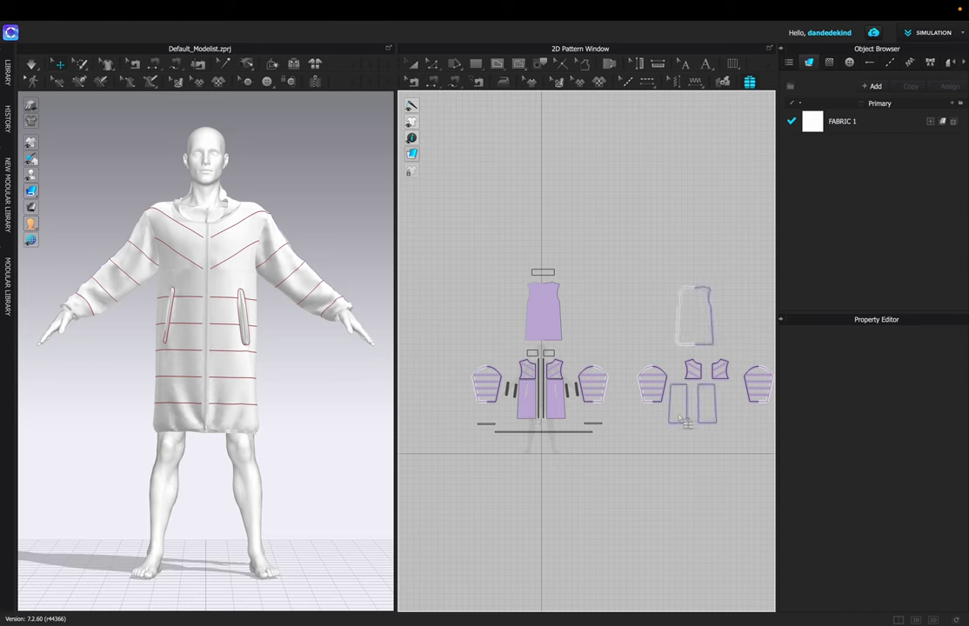
{"action": "left_click", "coordinate": [692, 414]}
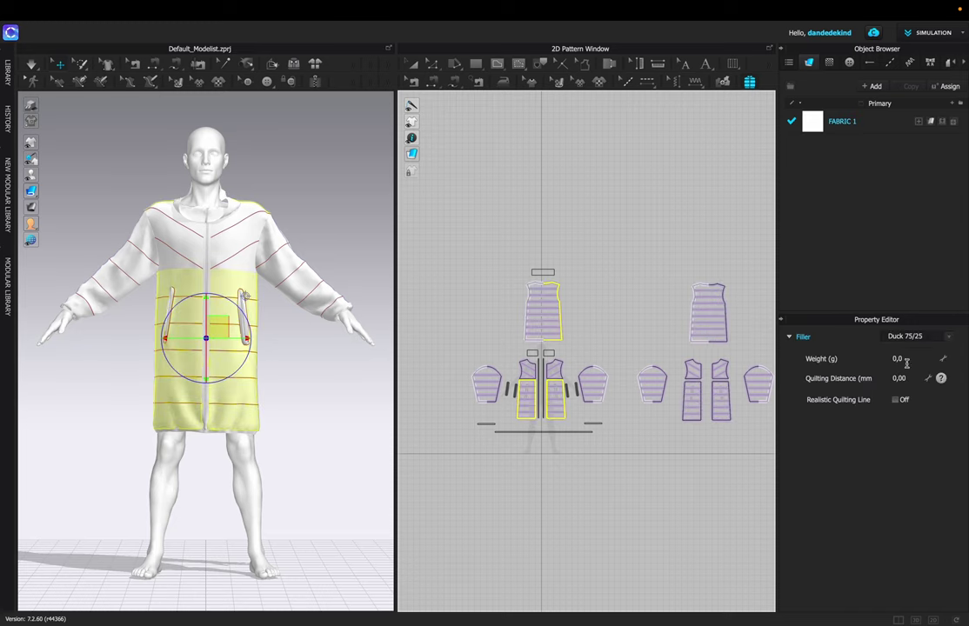
Set the back and lower front filler to Duck 90/10 with a quilting distance of 105 mm and enter its weight
{"action": "left_click", "coordinate": [950, 338]}
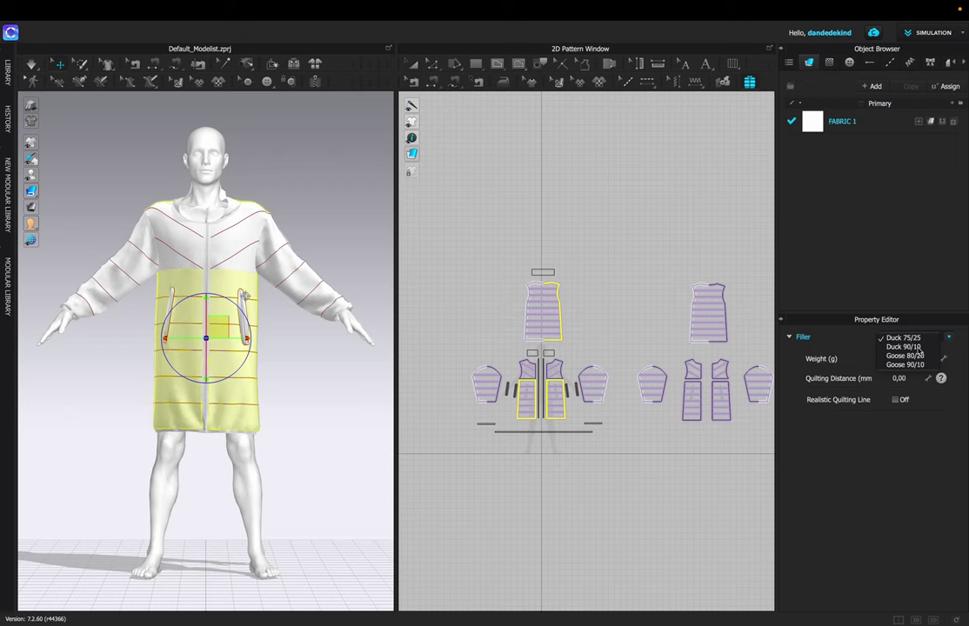
{"action": "left_click", "coordinate": [904, 347]}
{"action": "left_click", "coordinate": [899, 378]}
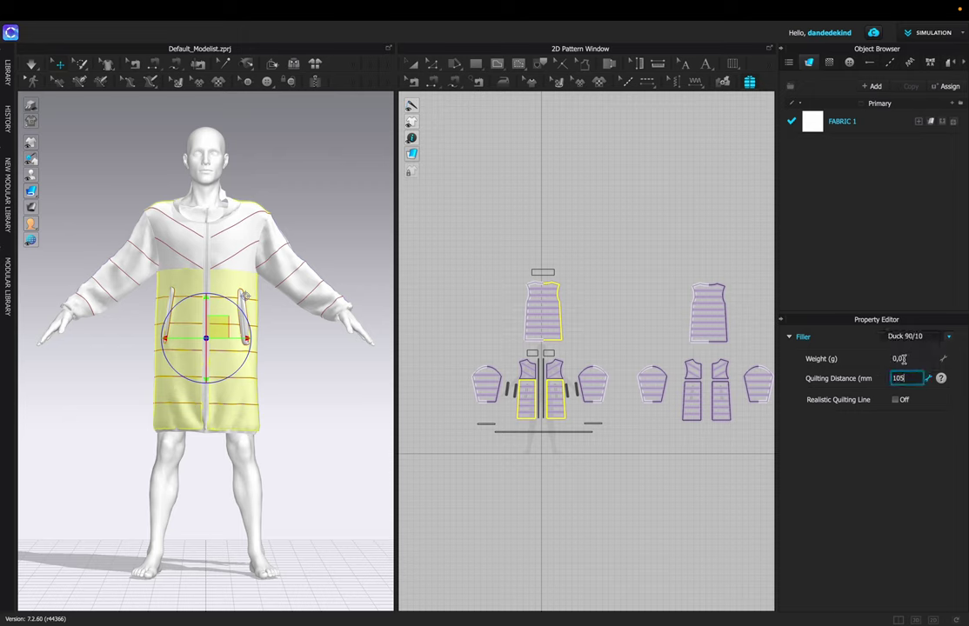
{"action": "left_click", "coordinate": [905, 358]}
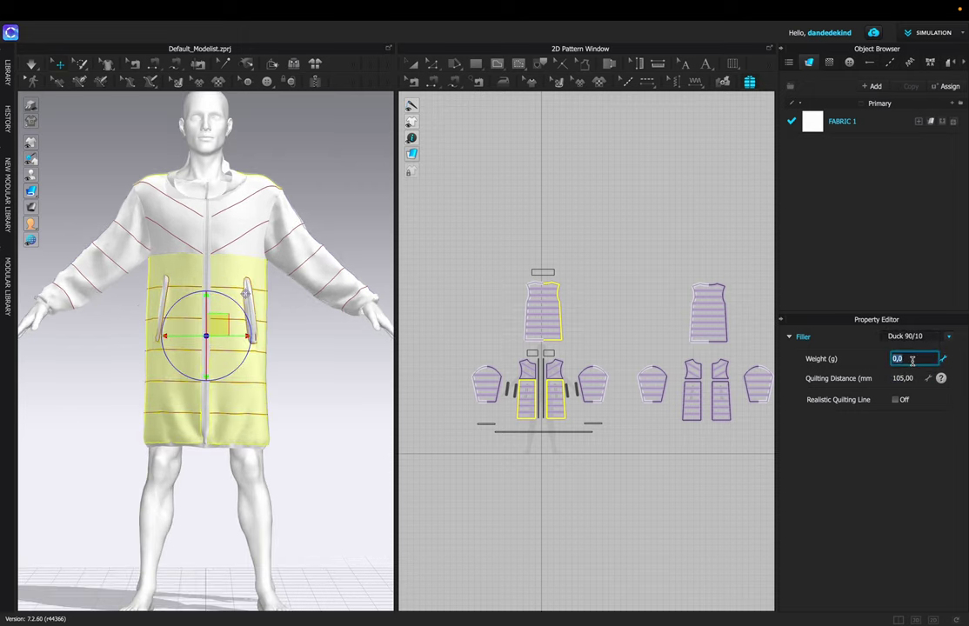
{"action": "left_click", "coordinate": [670, 300]}
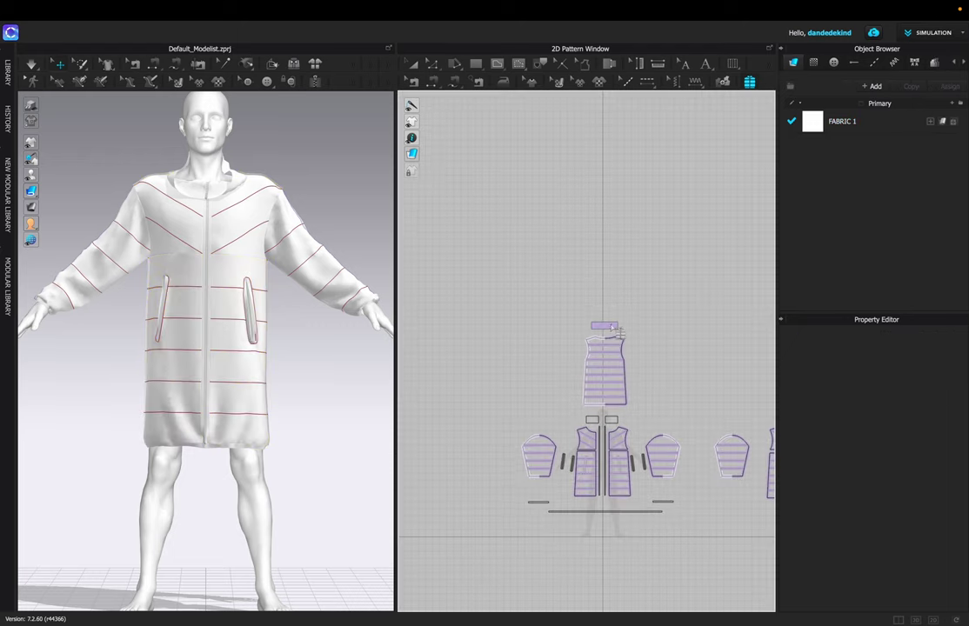
Create filler duplicates of the three collar pieces using Duck 90/10, 450 g, a 105 mm quilting distance and Realistic Quilting Line on
{"action": "left_click", "coordinate": [596, 422]}
{"action": "scroll", "coordinate": [740, 425], "scroll_direction": "down", "scroll_amount": 2}
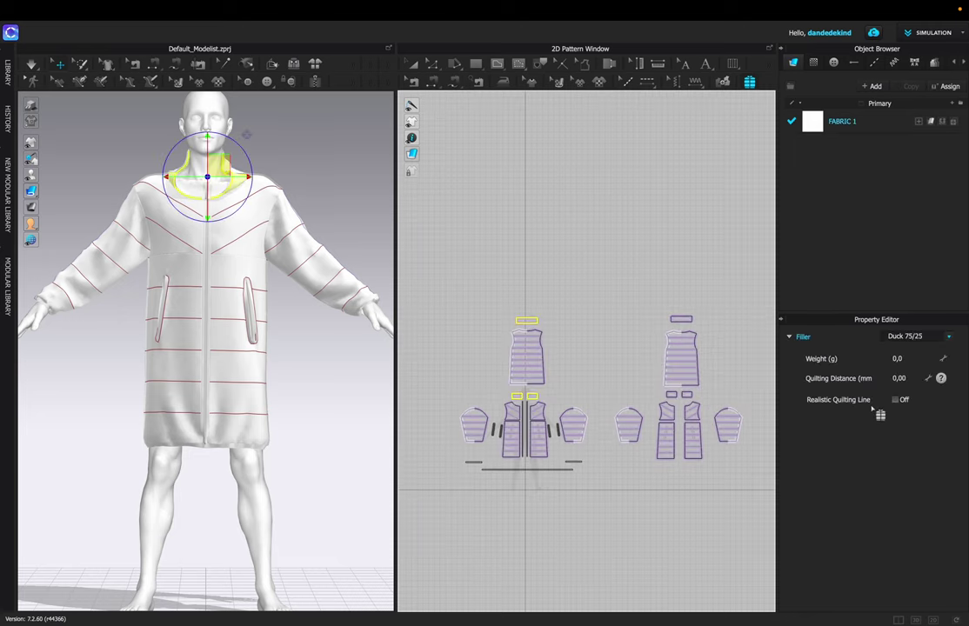
{"action": "left_click", "coordinate": [948, 337]}
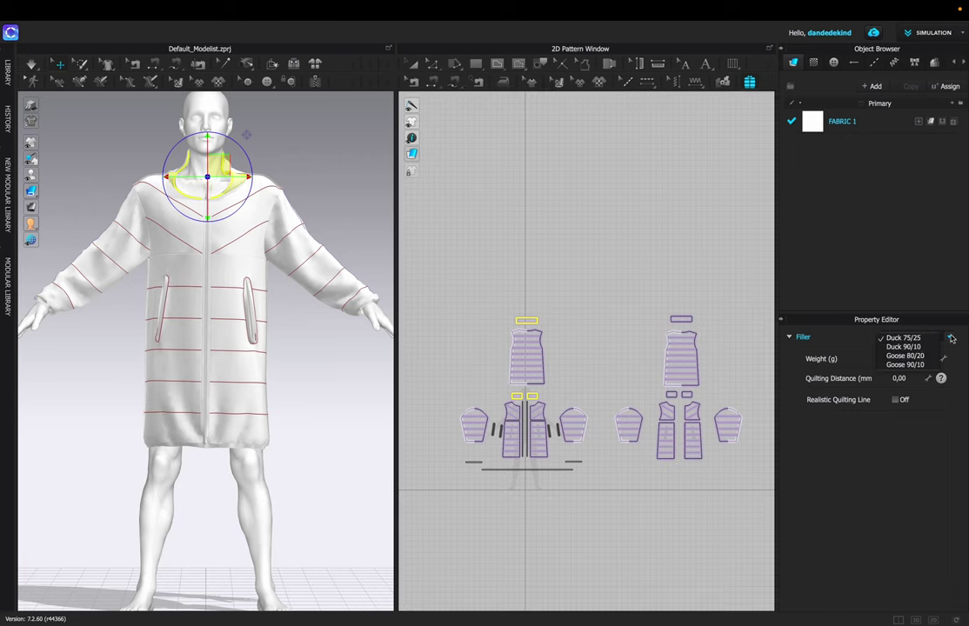
{"action": "left_click", "coordinate": [905, 346]}
{"action": "left_click", "coordinate": [903, 378]}
{"action": "type", "text": "105"}
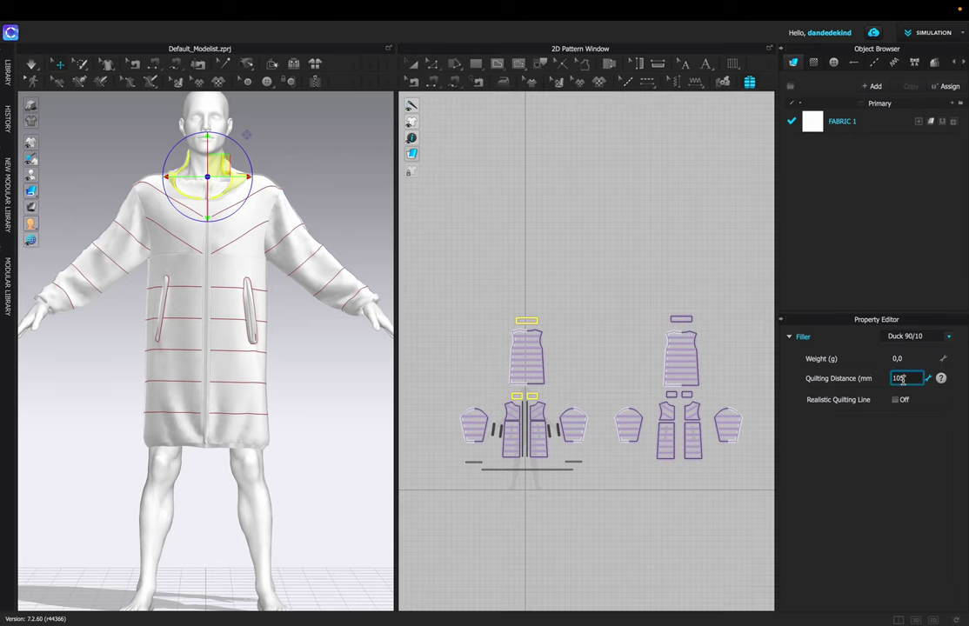
{"action": "left_click", "coordinate": [904, 359]}
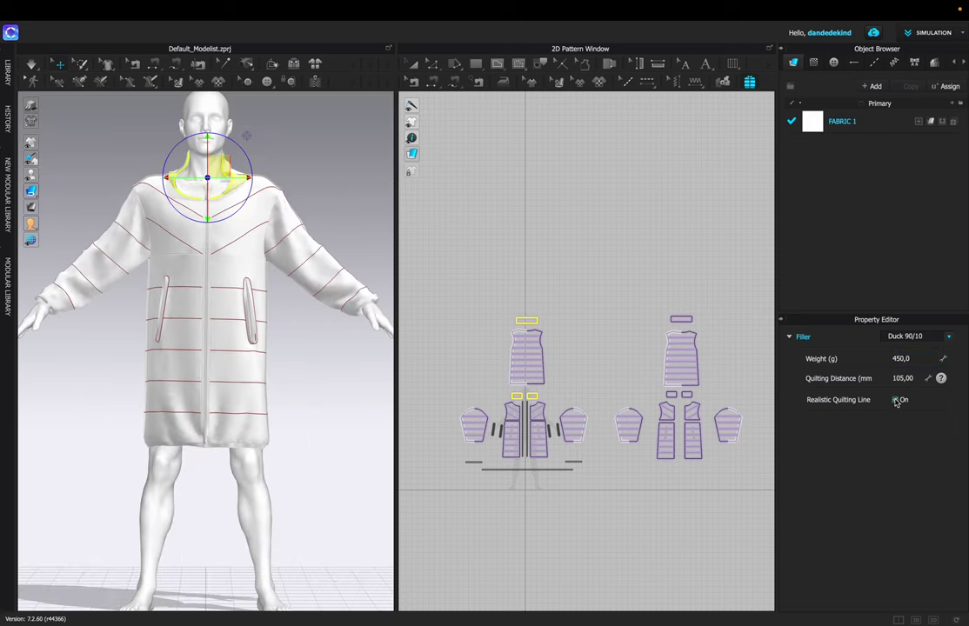
Check the combined settings of all filler pieces and simulate the garment with its filling
{"action": "left_click_drag", "start_coordinate": [753, 300], "coordinate": [617, 499]}
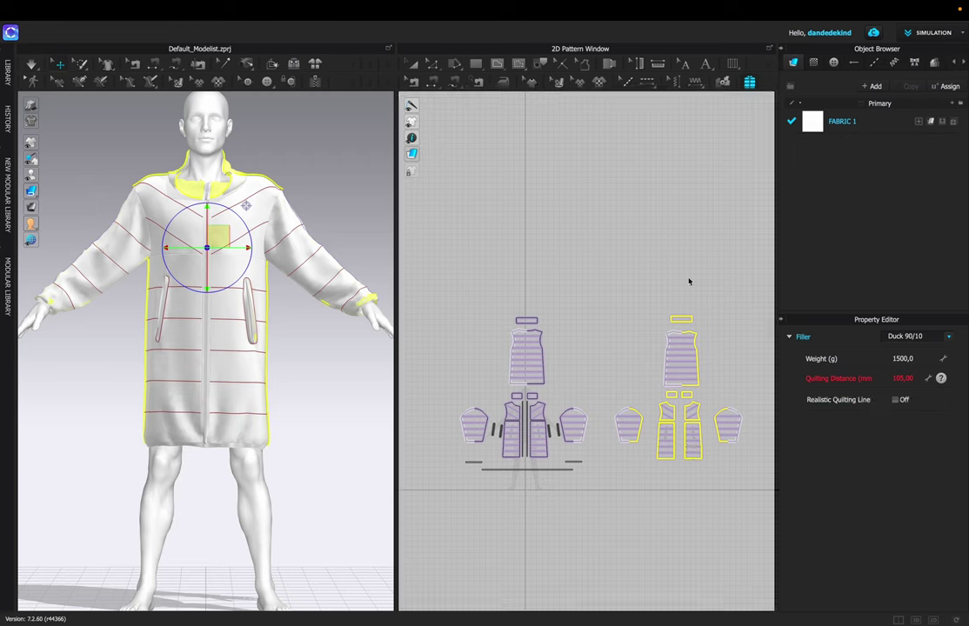
{"action": "left_click", "coordinate": [698, 230]}
{"action": "left_click", "coordinate": [32, 64]}
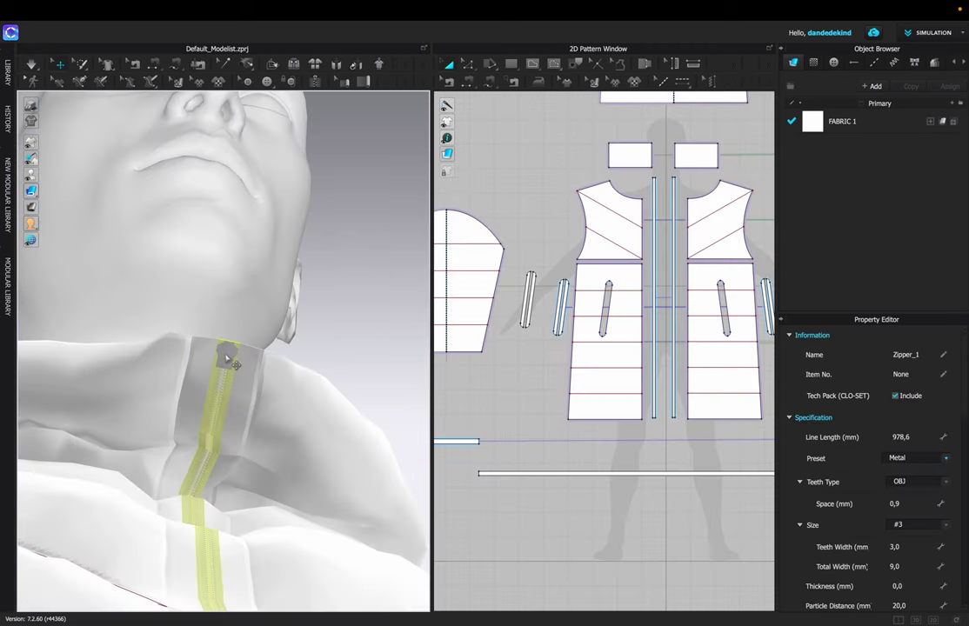
Turn the front zipper's slider at the collar so that its puller faces outward
{"action": "left_click", "coordinate": [226, 358]}
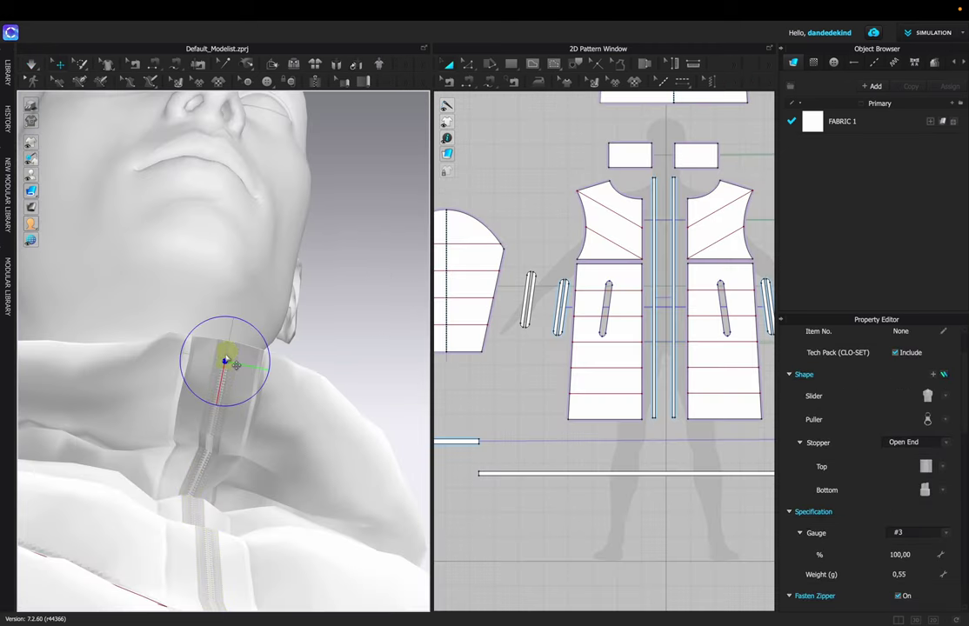
{"action": "right_click", "coordinate": [225, 359]}
{"action": "left_click", "coordinate": [266, 374]}
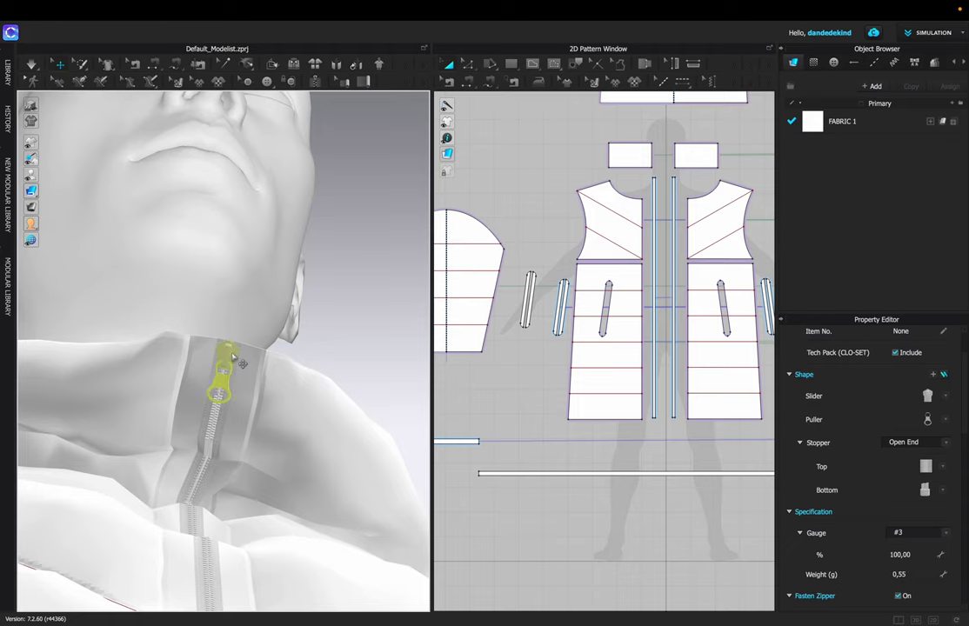
{"action": "left_click", "coordinate": [335, 331]}
Simulate the jacket and pull both front collar pieces into an upright position around the neck
{"action": "scroll", "coordinate": [274, 400], "scroll_direction": "down", "scroll_amount": 10}
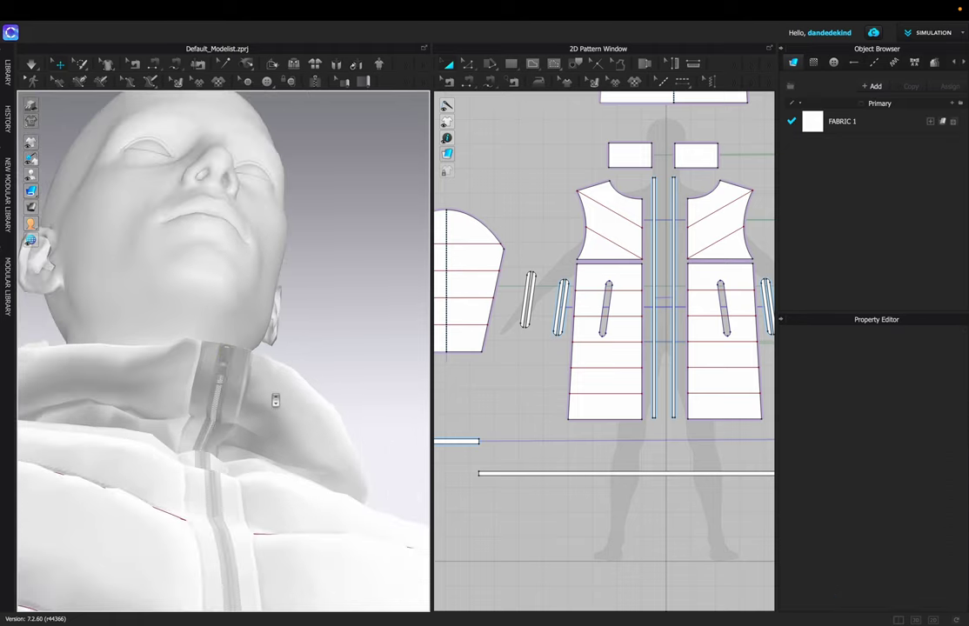
{"action": "scroll", "coordinate": [274, 400], "scroll_direction": "down", "scroll_amount": 6}
{"action": "key", "text": "2"}
{"action": "key", "text": "space"}
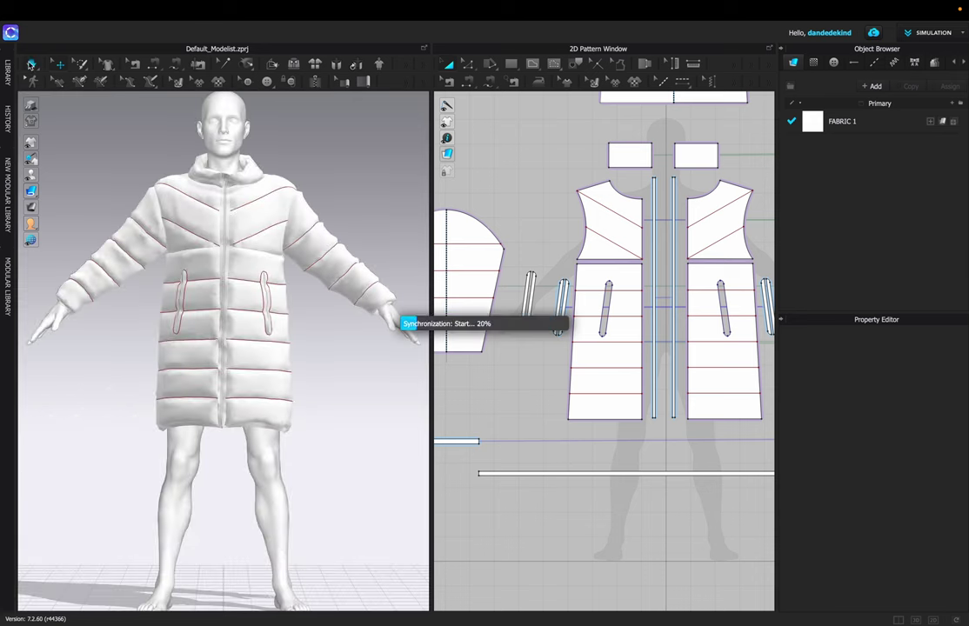
{"action": "left_click", "coordinate": [186, 154]}
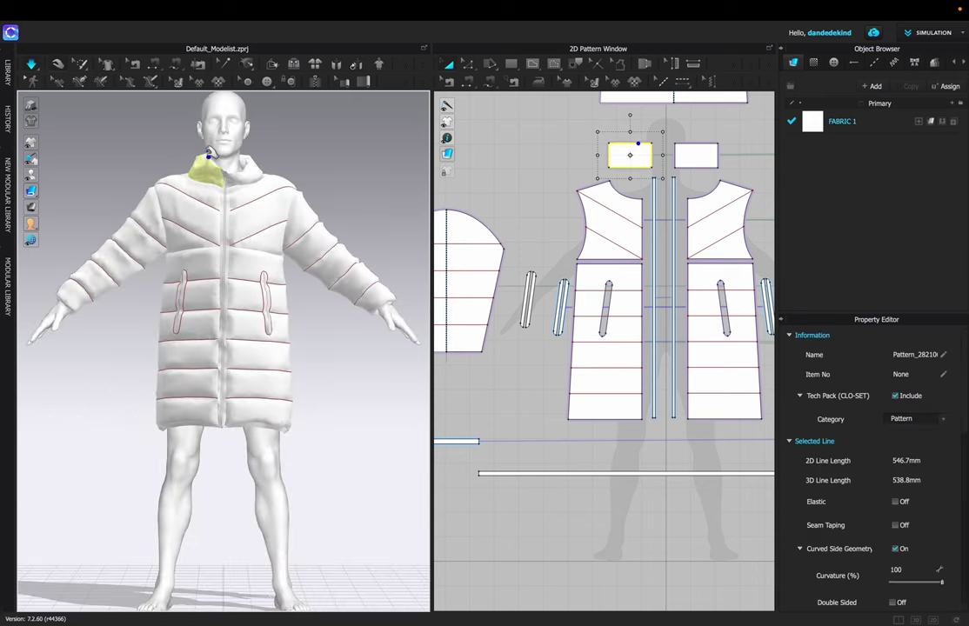
{"action": "left_click", "coordinate": [248, 156]}
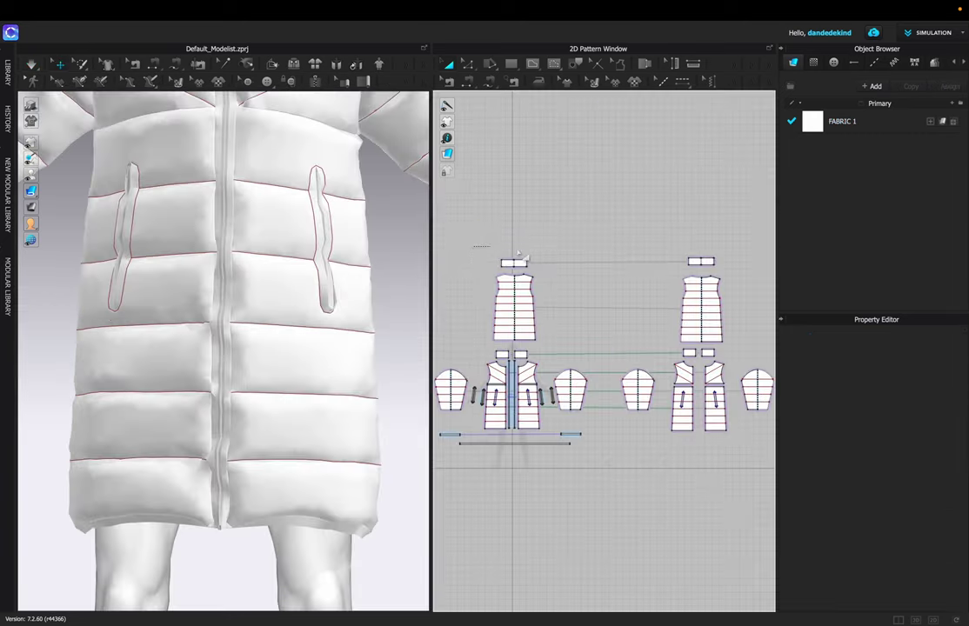
Shift the back collar filler and both front collar filler pieces slightly sideways in the pattern layout
{"action": "left_click_drag", "start_coordinate": [476, 245], "coordinate": [722, 263]}
{"action": "left_click", "coordinate": [706, 353], "text": "shift"}
{"action": "left_click", "coordinate": [689, 353], "text": "shift"}
{"action": "left_click_drag", "start_coordinate": [725, 308], "coordinate": [721, 308]}
{"action": "left_click", "coordinate": [655, 193]}
{"action": "scroll", "coordinate": [273, 202], "scroll_direction": "down", "scroll_amount": 6}
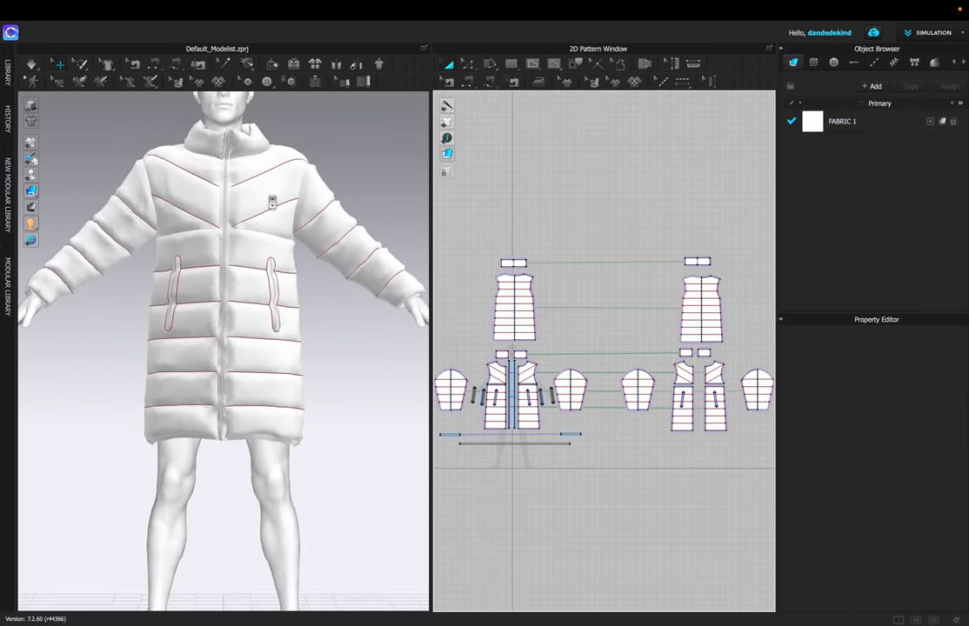
Simulate the garment again and change its 3D surface display style to tell the fabric sides apart
{"action": "left_click", "coordinate": [35, 70]}
{"action": "scroll", "coordinate": [245, 127], "scroll_direction": "down", "scroll_amount": 3}
{"action": "mouse_move", "coordinate": [33, 191]}
{"action": "left_click", "coordinate": [40, 191]}
{"action": "key", "text": "5"}
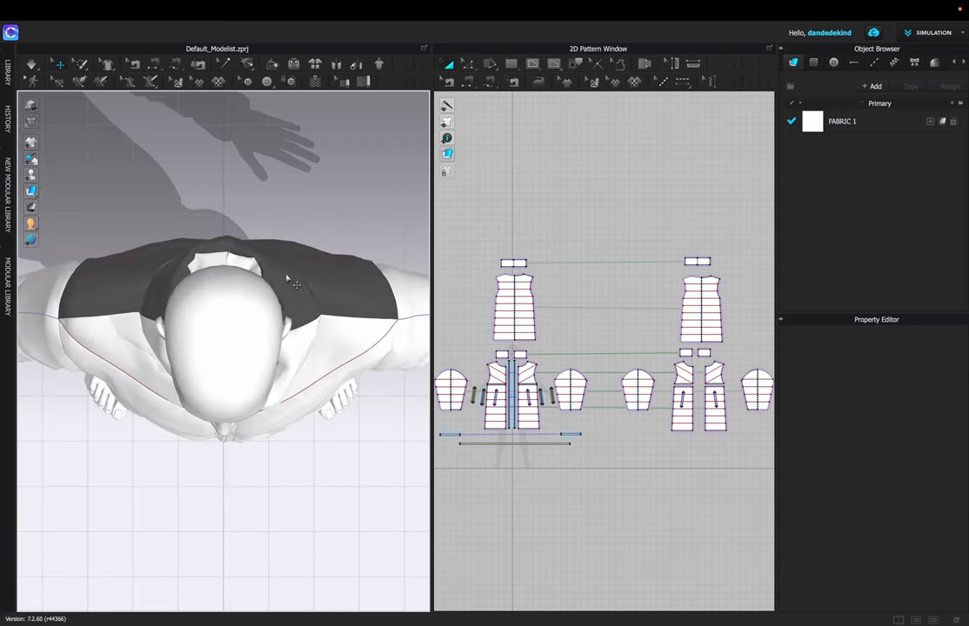
Flip the normals of the back panel filler and back collar filler pieces
{"action": "left_click", "coordinate": [287, 278]}
{"action": "left_click", "coordinate": [356, 284], "text": "shift"}
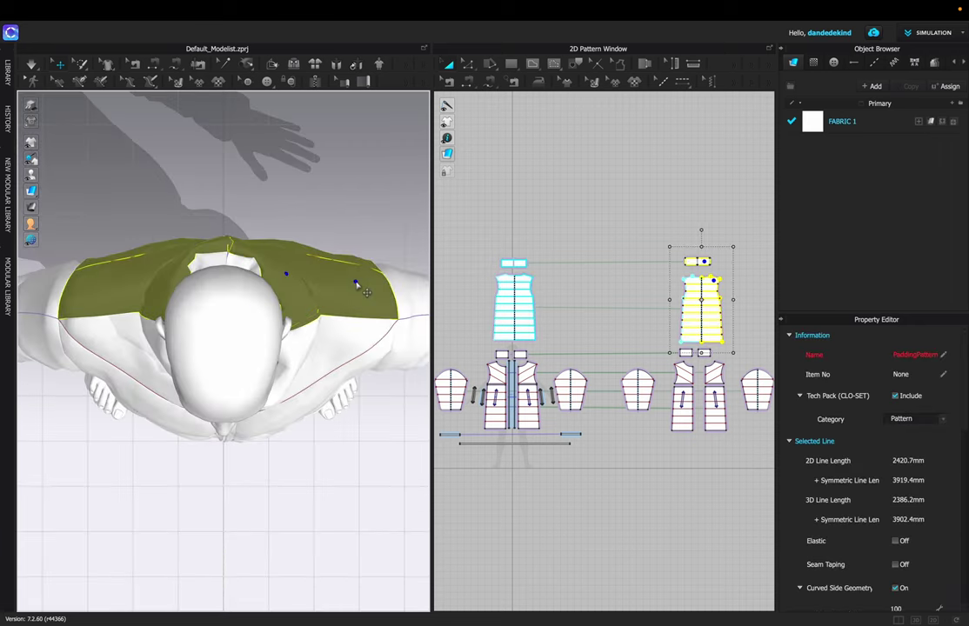
{"action": "right_click", "coordinate": [356, 285]}
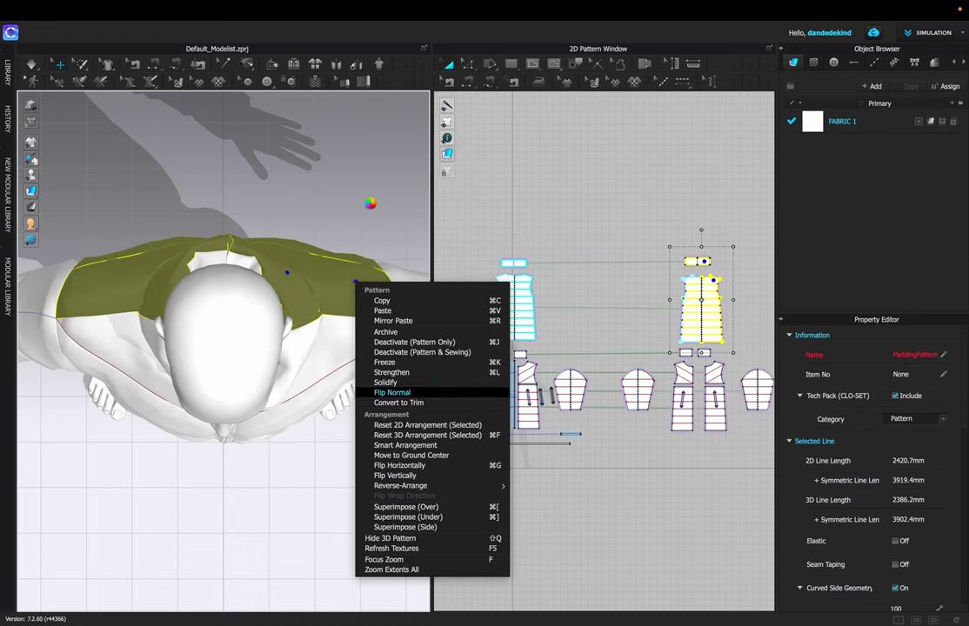
{"action": "left_click", "coordinate": [392, 393]}
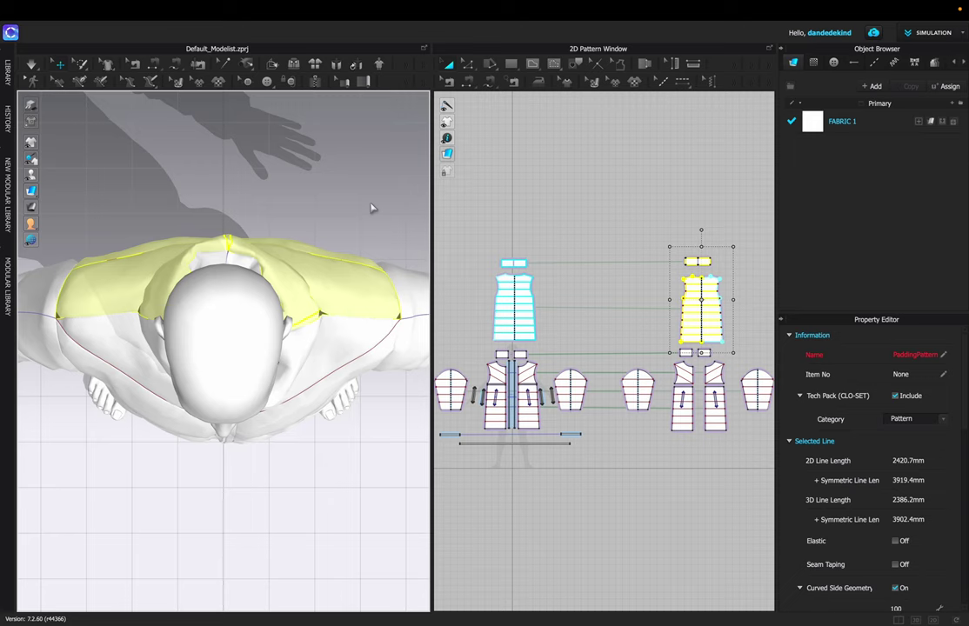
{"action": "left_click", "coordinate": [373, 209]}
Simulate the jacket with the corrected back and back collar filler pieces
{"action": "scroll", "coordinate": [375, 210], "scroll_direction": "down", "scroll_amount": 3}
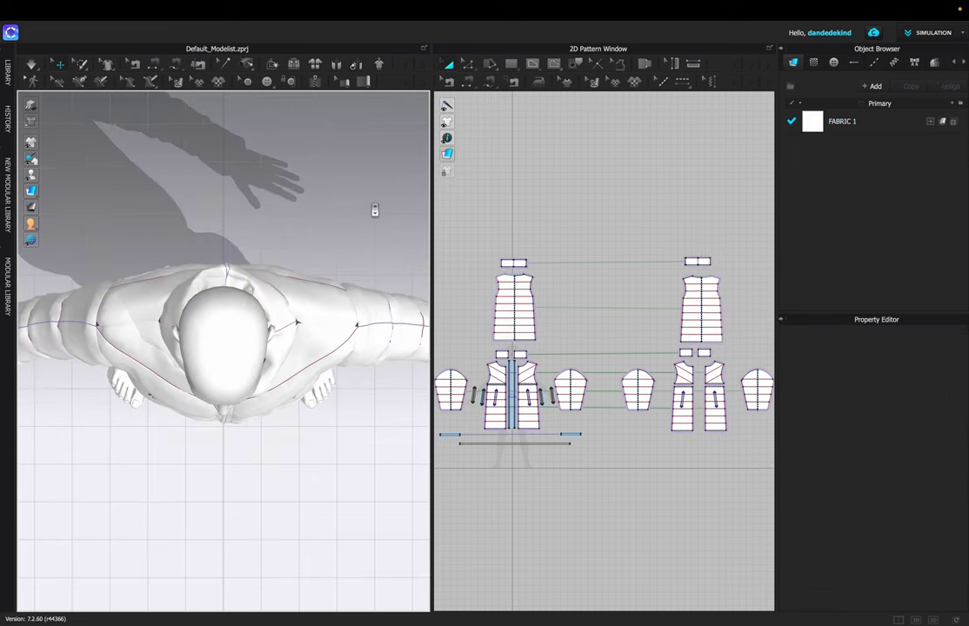
{"action": "key", "text": "1"}
{"action": "scroll", "coordinate": [375, 210], "scroll_direction": "down", "scroll_amount": 5}
{"action": "key", "text": "2"}
{"action": "scroll", "coordinate": [375, 210], "scroll_direction": "down", "scroll_amount": 5}
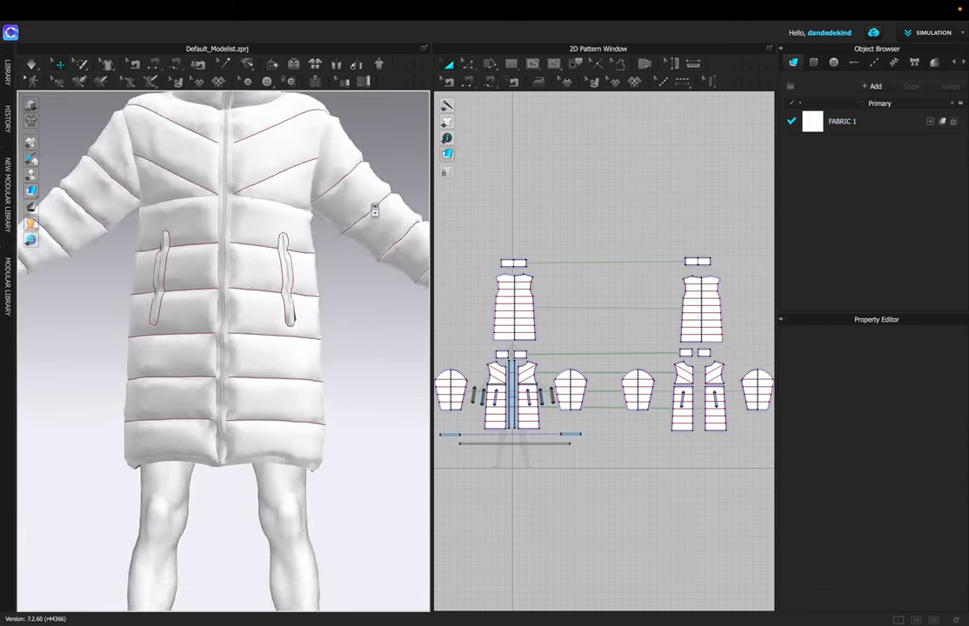
{"action": "left_click", "coordinate": [31, 67]}
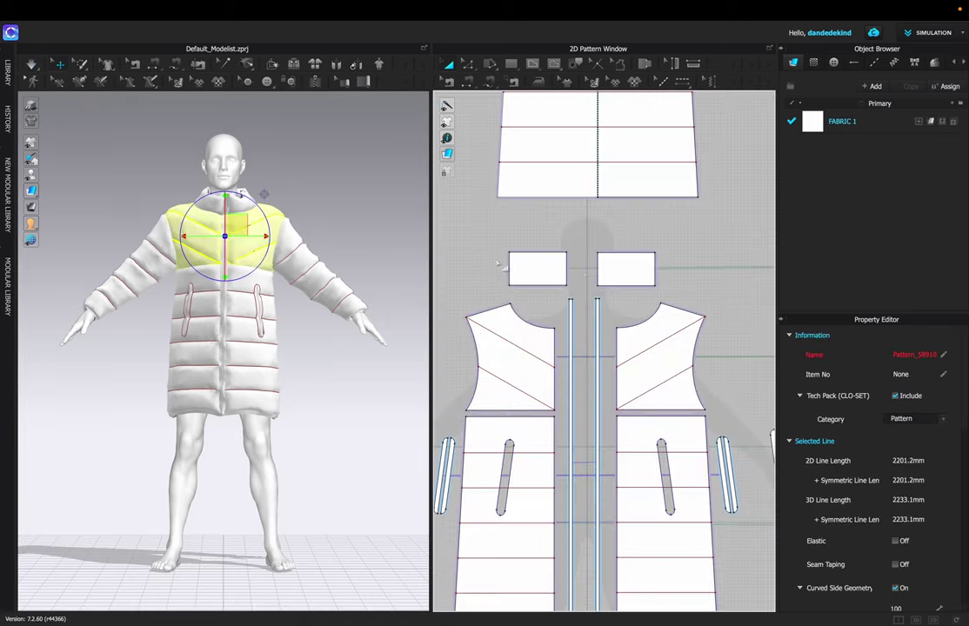
Offset the lower diagonal line of the upper fronts as one internal line 15 mm away, extended to the pattern outline
{"action": "key", "text": "Escape"}
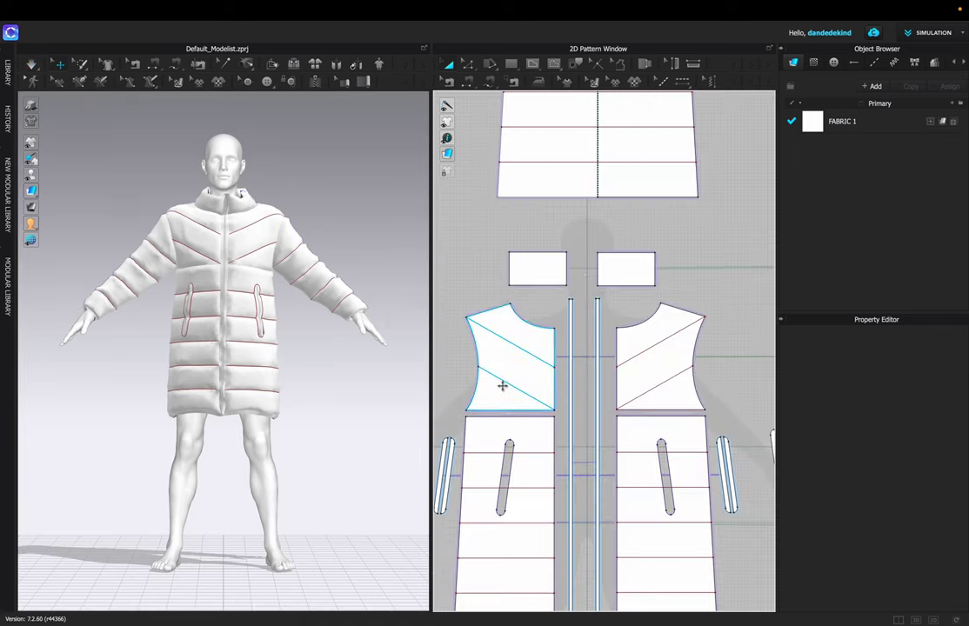
{"action": "left_click", "coordinate": [504, 383]}
{"action": "right_click", "coordinate": [505, 385]}
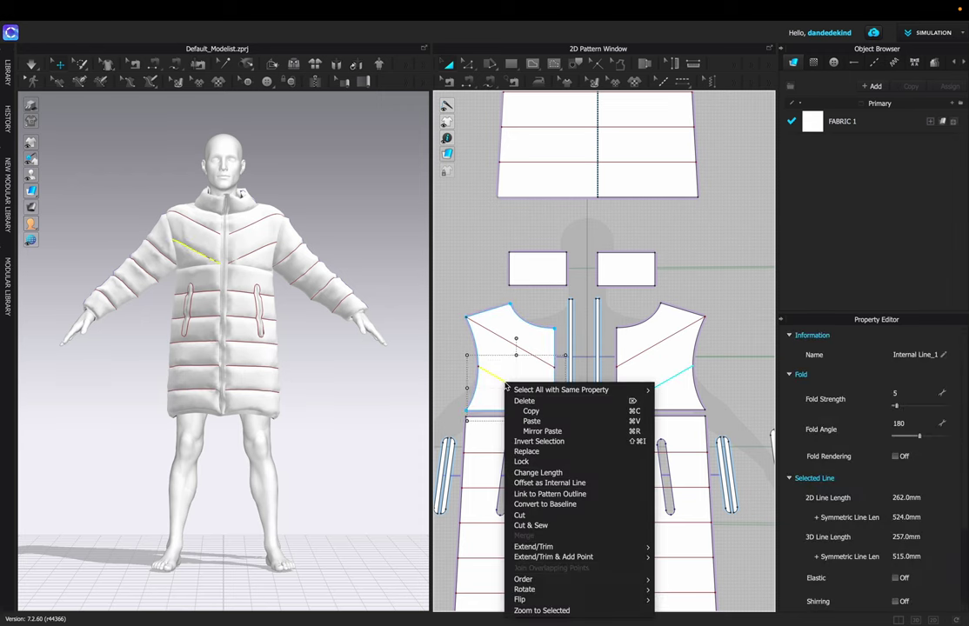
{"action": "left_click", "coordinate": [576, 484]}
{"action": "type", "text": "15"}
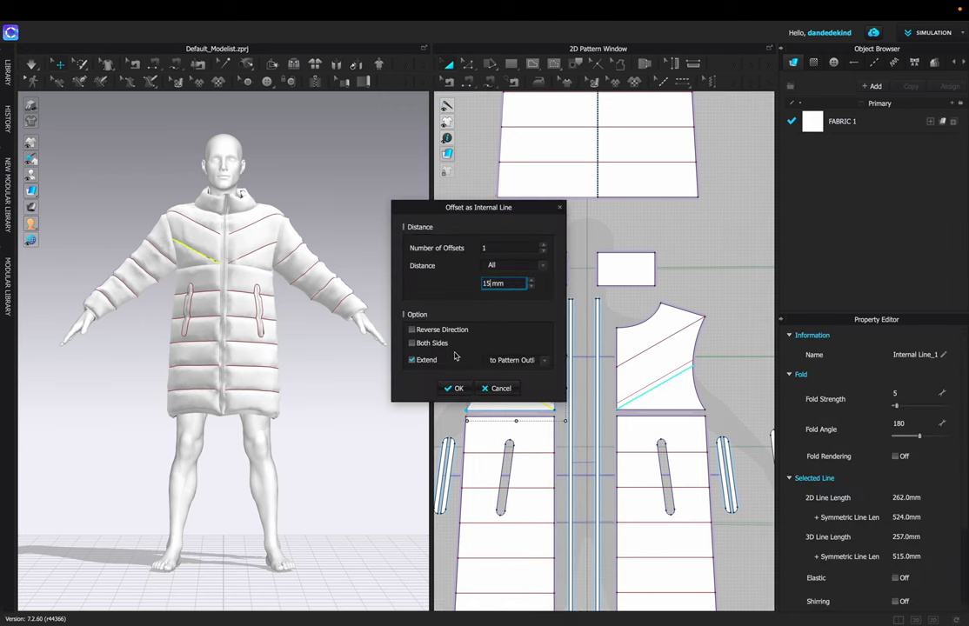
{"action": "left_click", "coordinate": [454, 389]}
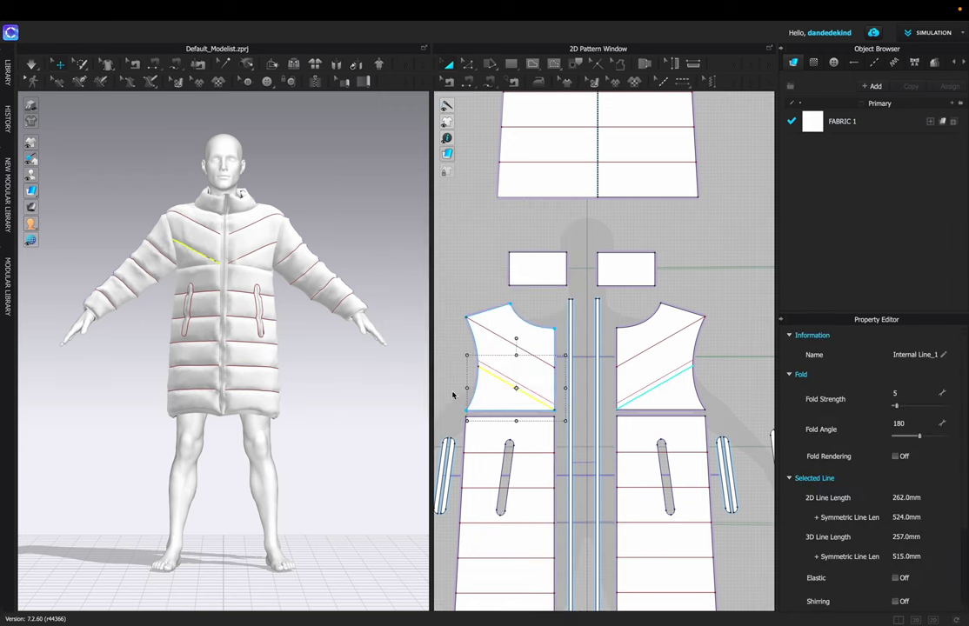
Cut and sew the upper fronts along the two lower diagonal lines, and move the upper sections away from the narrow strips
{"action": "scroll", "coordinate": [505, 383], "scroll_direction": "up", "scroll_amount": 3}
{"action": "right_click", "coordinate": [503, 378]}
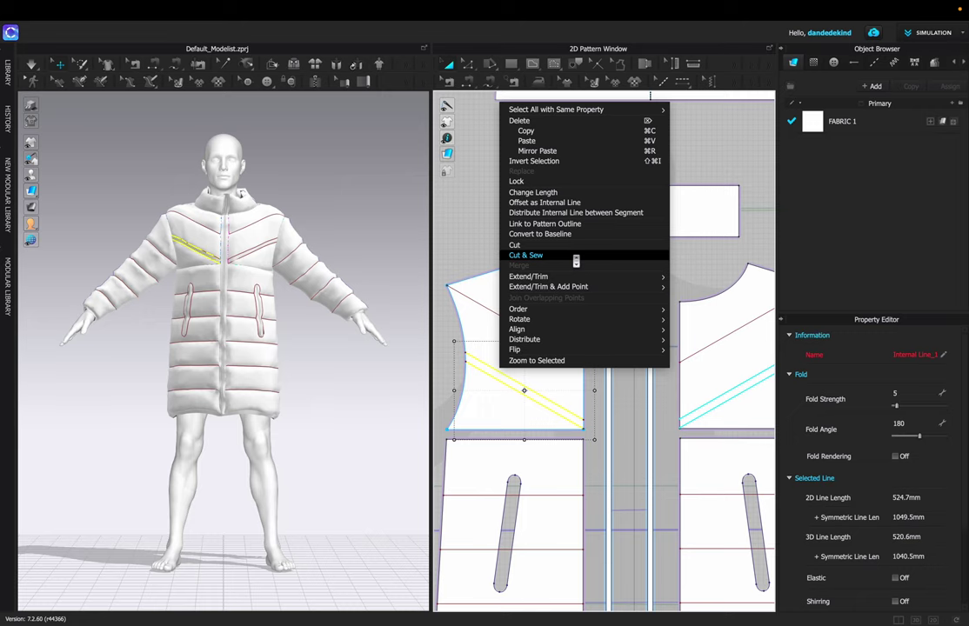
{"action": "left_click", "coordinate": [540, 258]}
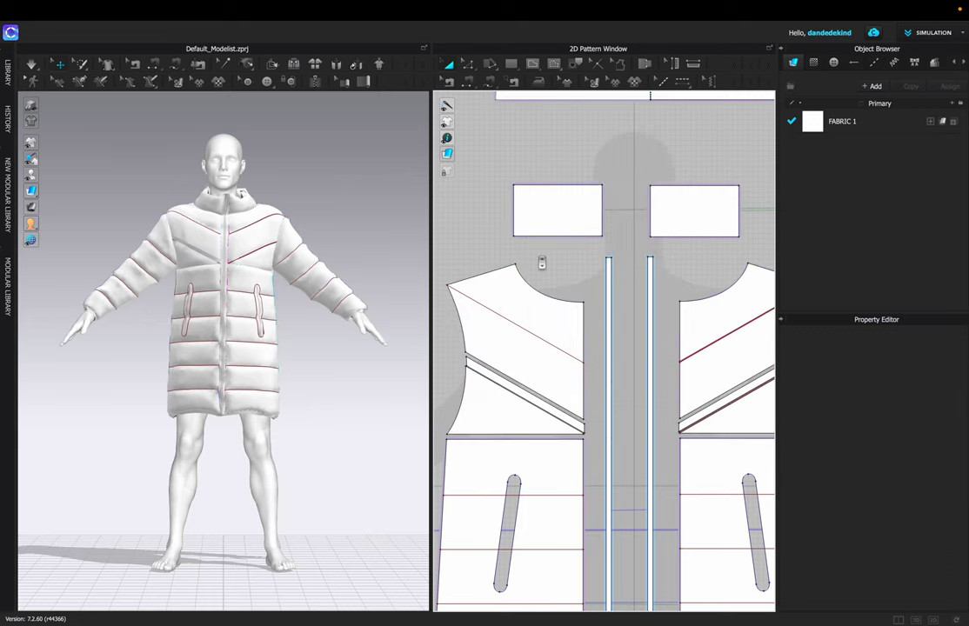
{"action": "scroll", "coordinate": [553, 278], "scroll_direction": "down", "scroll_amount": 3}
{"action": "left_click", "coordinate": [681, 275]}
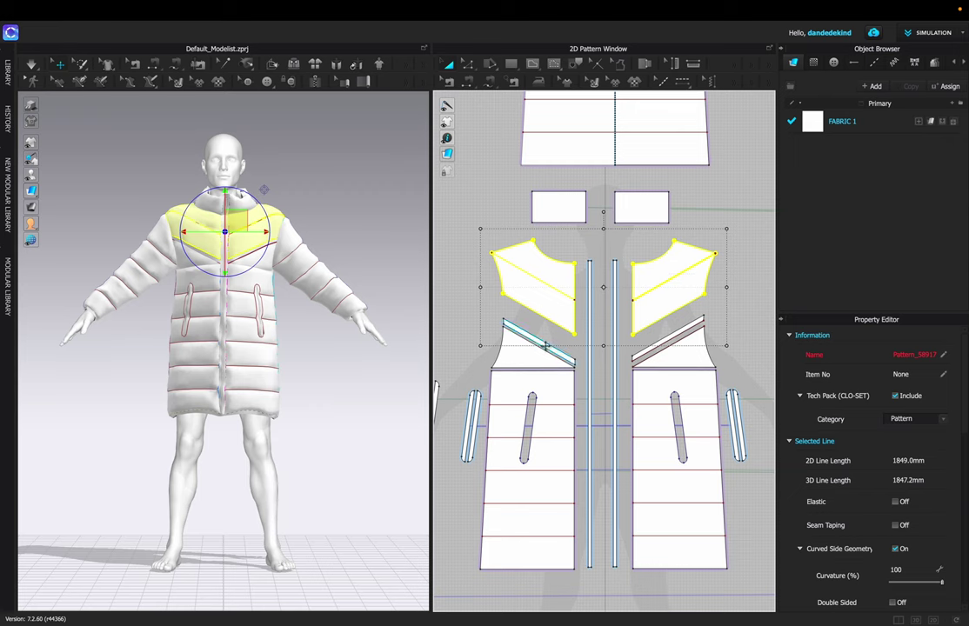
Create a Layer Clone (Over) of each narrow diagonal strip and place both copies above the originals
{"action": "left_click", "coordinate": [546, 345]}
{"action": "right_click", "coordinate": [545, 345]}
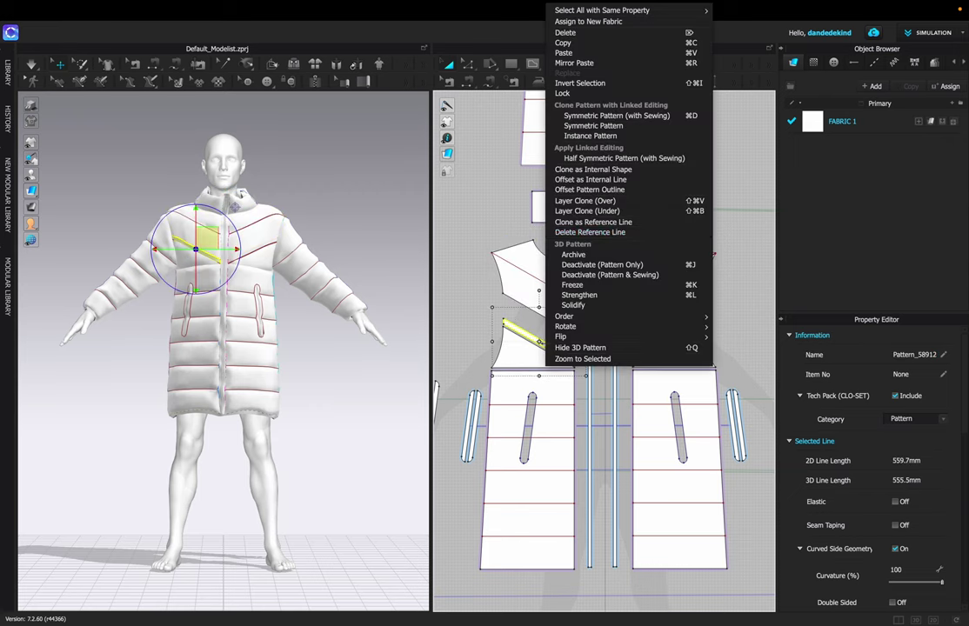
{"action": "left_click", "coordinate": [627, 209]}
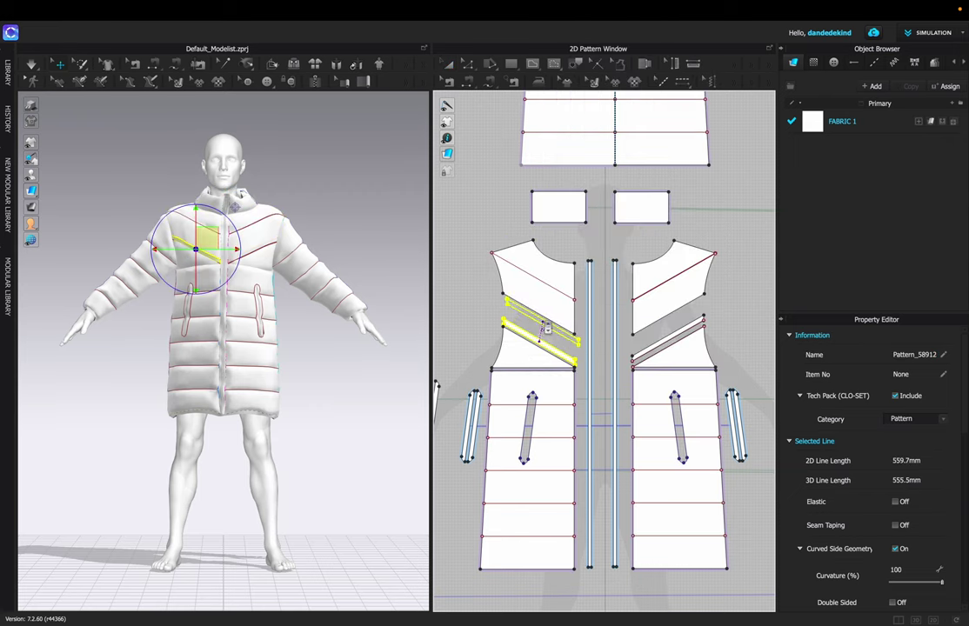
{"action": "right_click", "coordinate": [654, 350]}
{"action": "left_click", "coordinate": [687, 198]}
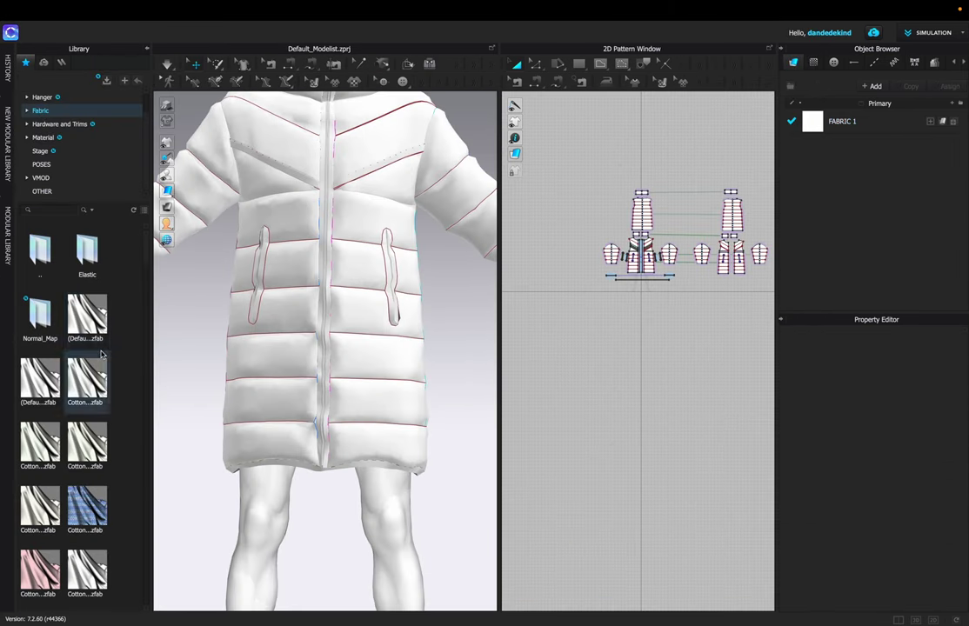
Add the Nylon_Matte fabric from the library to the project and assign it to all pattern pieces
{"action": "scroll", "coordinate": [73, 353], "scroll_direction": "down", "scroll_amount": 3}
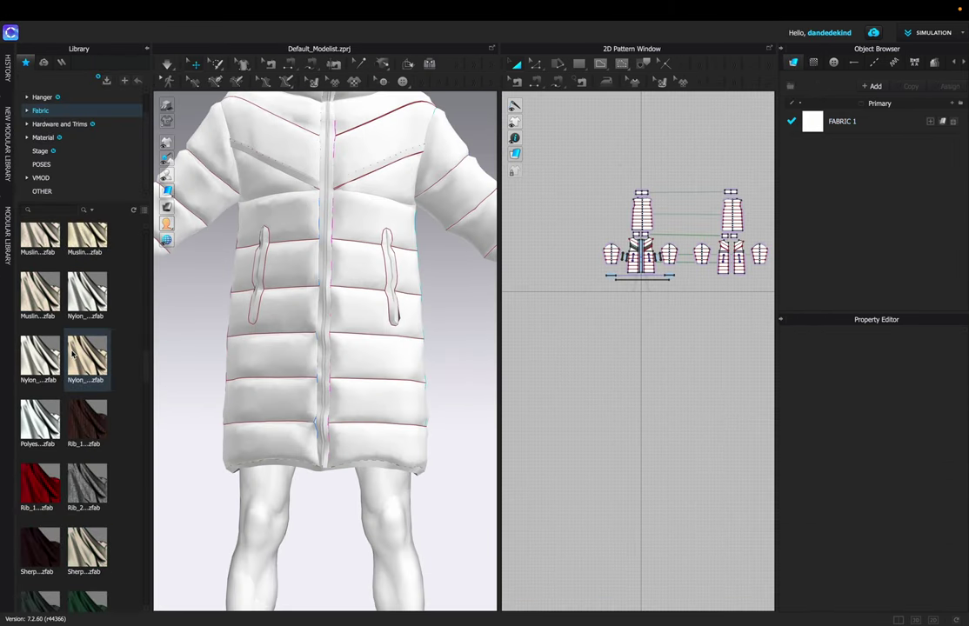
{"action": "double_click", "coordinate": [82, 357]}
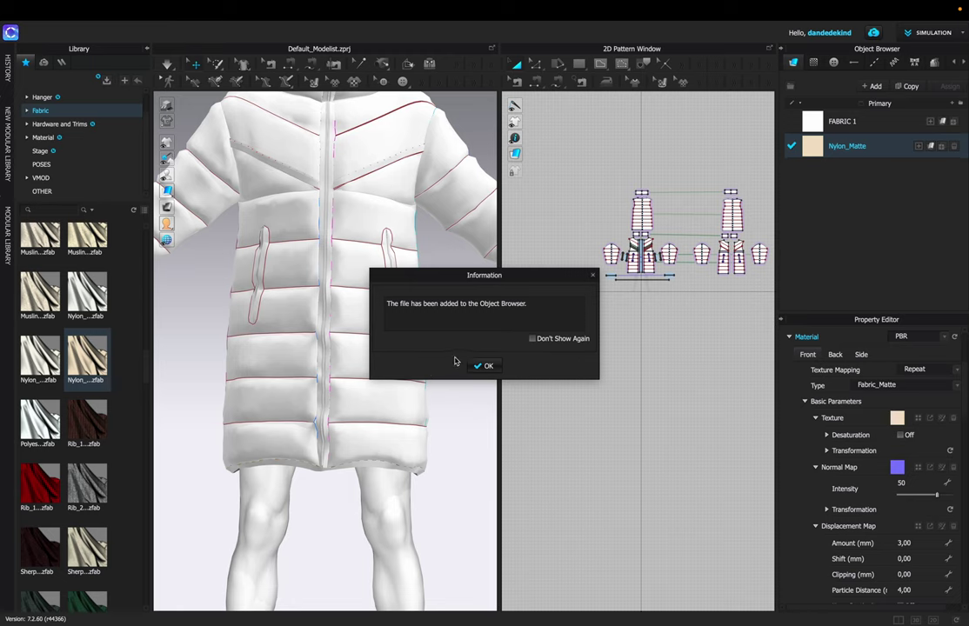
{"action": "left_click", "coordinate": [481, 366]}
{"action": "scroll", "coordinate": [774, 202], "scroll_direction": "up", "scroll_amount": 5}
{"action": "left_click_drag", "start_coordinate": [534, 174], "coordinate": [771, 395]}
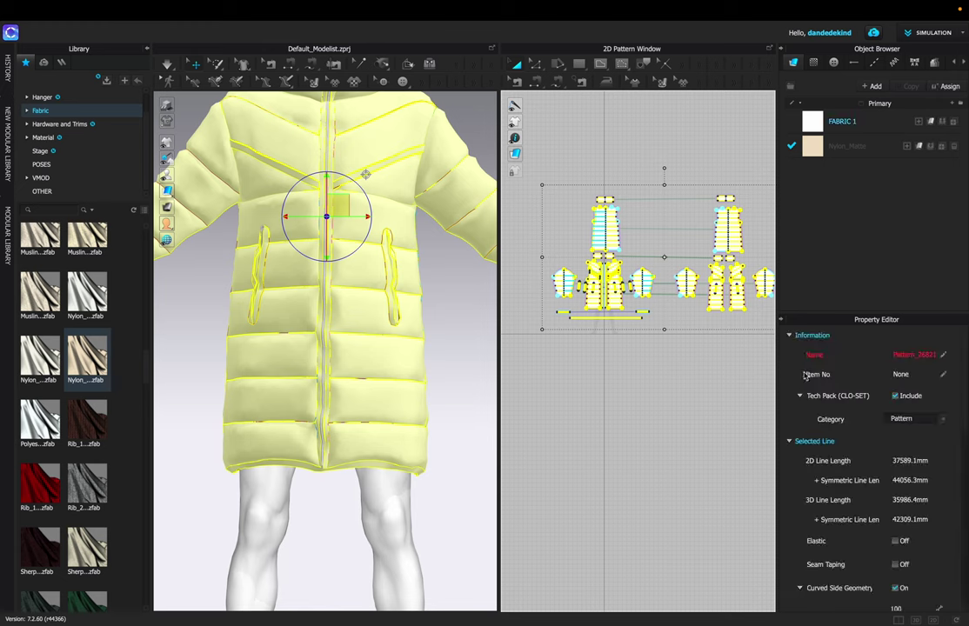
{"action": "left_click", "coordinate": [932, 147]}
Assign FABRIC 1 to the narrow diagonal strips and the pocket openings on the fronts
{"action": "left_click", "coordinate": [873, 123]}
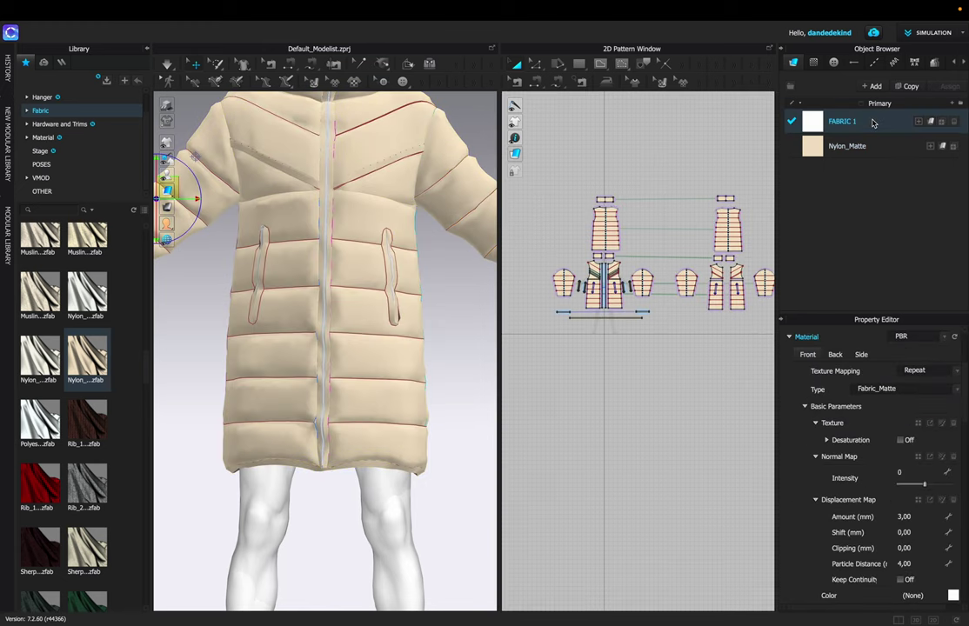
{"action": "left_click", "coordinate": [389, 166]}
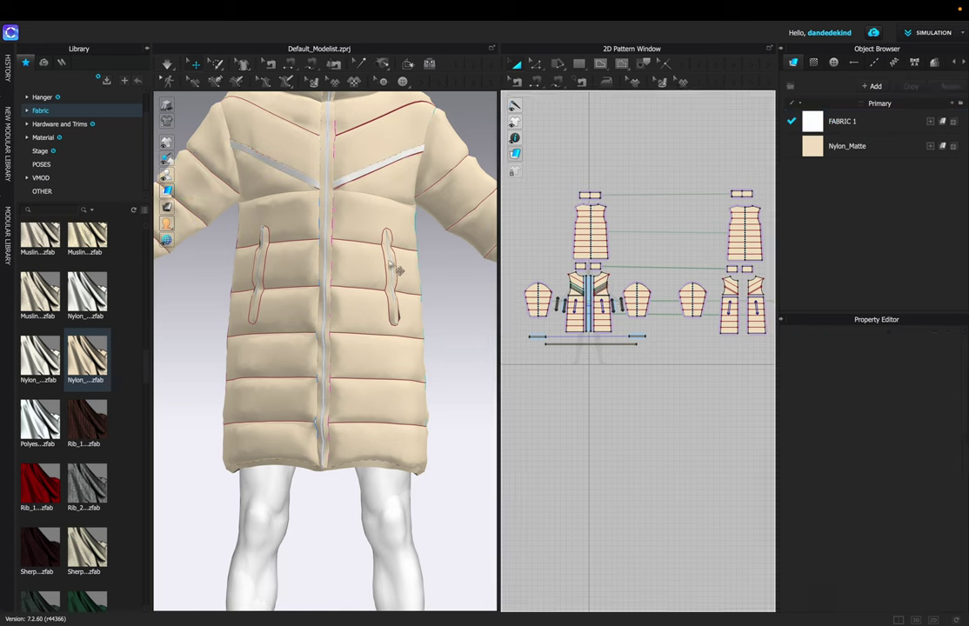
{"action": "left_click", "coordinate": [397, 270]}
{"action": "left_click", "coordinate": [256, 269], "text": "shift"}
Assign FABRIC 1 to the center-front strips, the hem band and the remaining pocket pieces
{"action": "left_click", "coordinate": [325, 261]}
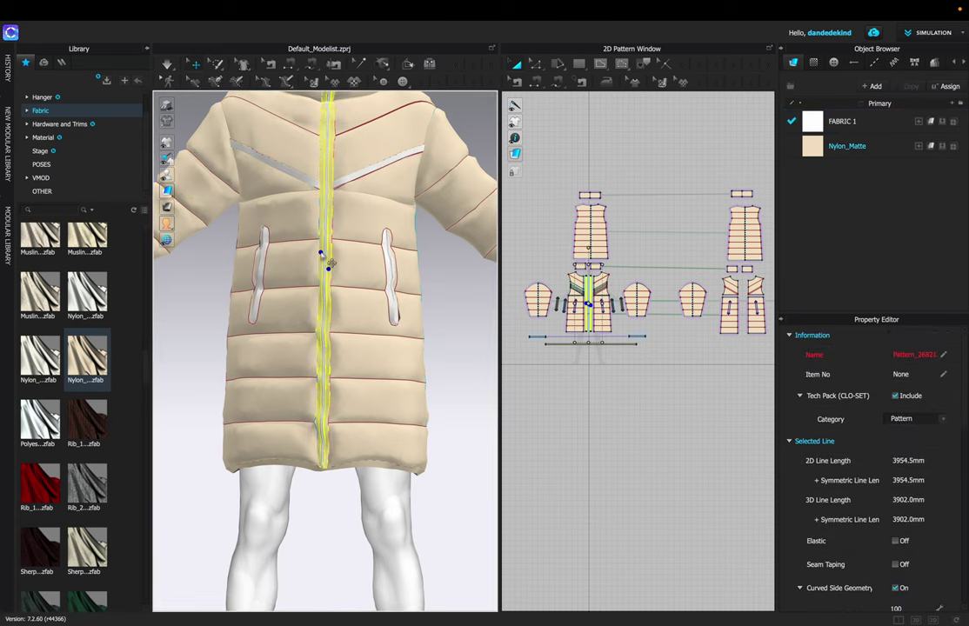
{"action": "left_click", "coordinate": [645, 247]}
{"action": "left_click_drag", "start_coordinate": [515, 346], "coordinate": [666, 355]}
{"action": "left_click", "coordinate": [730, 156]}
{"action": "scroll", "coordinate": [626, 295], "scroll_direction": "up", "scroll_amount": 5}
{"action": "left_click", "coordinate": [571, 356]}
{"action": "left_click", "coordinate": [724, 358]}
{"action": "left_click", "coordinate": [768, 241]}
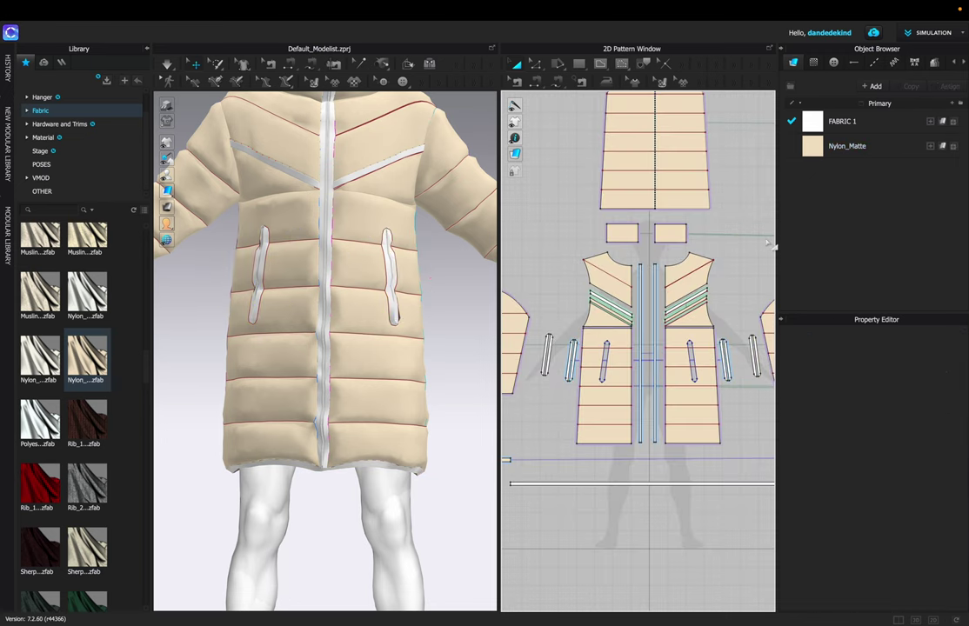
Set the color of the Nylon_Matte fabric to dark grey 363636
{"action": "scroll", "coordinate": [768, 240], "scroll_direction": "down", "scroll_amount": 5}
{"action": "scroll", "coordinate": [340, 227], "scroll_direction": "down", "scroll_amount": 5}
{"action": "left_click", "coordinate": [865, 155]}
{"action": "scroll", "coordinate": [848, 495], "scroll_direction": "down", "scroll_amount": 5}
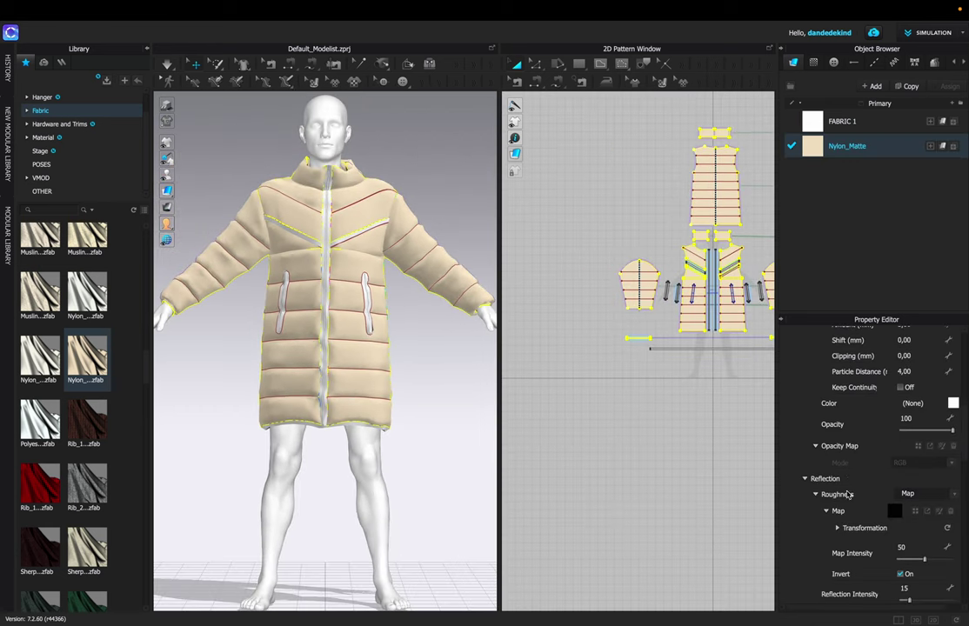
{"action": "left_click", "coordinate": [953, 403]}
{"action": "left_click_drag", "start_coordinate": [304, 196], "coordinate": [254, 207]}
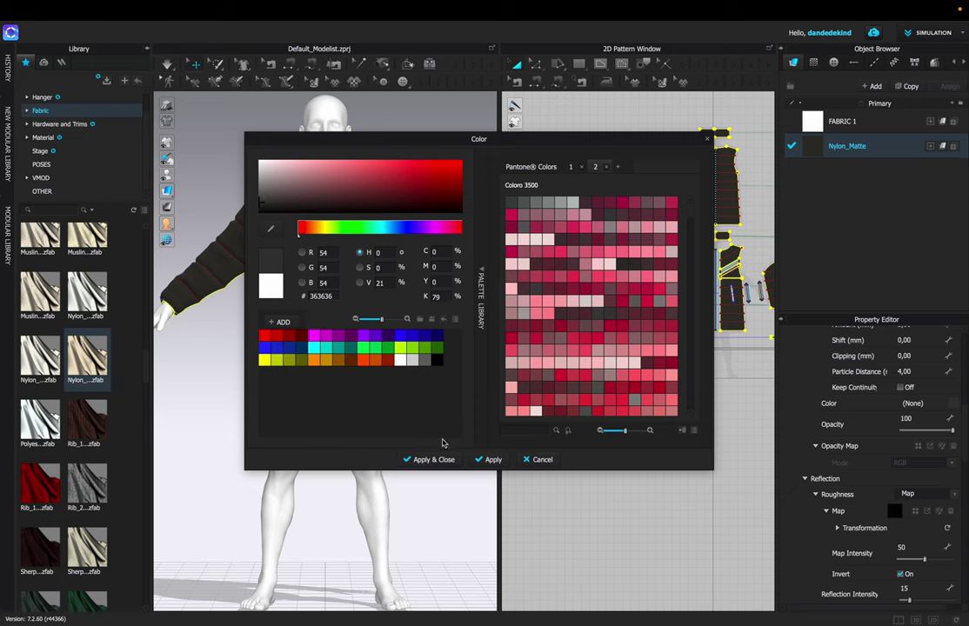
{"action": "left_click", "coordinate": [435, 459]}
{"action": "left_click", "coordinate": [435, 417]}
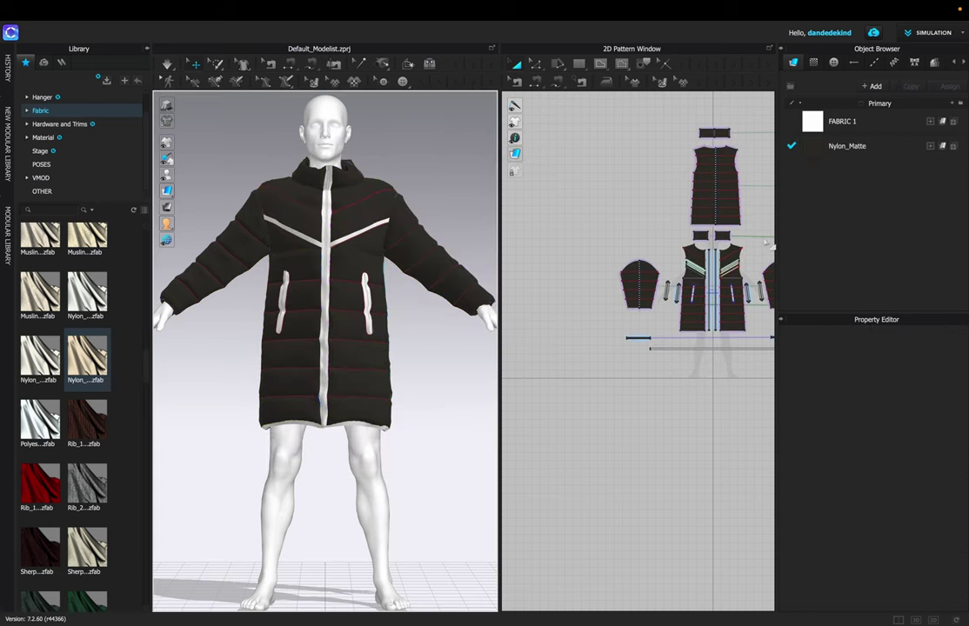
{"action": "scroll", "coordinate": [575, 194], "scroll_direction": "down", "scroll_amount": 3}
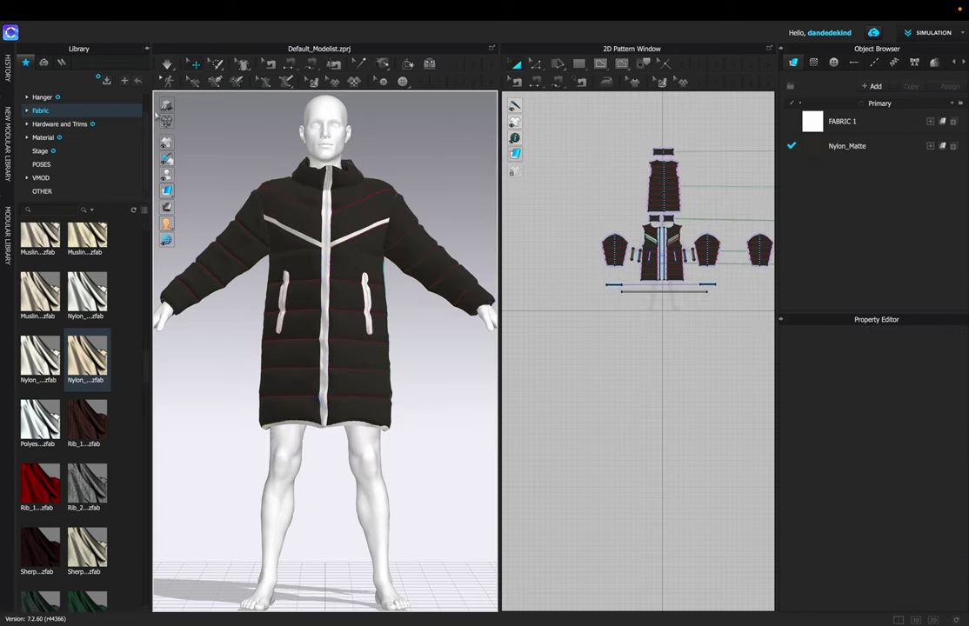
{"action": "left_click", "coordinate": [169, 107]}
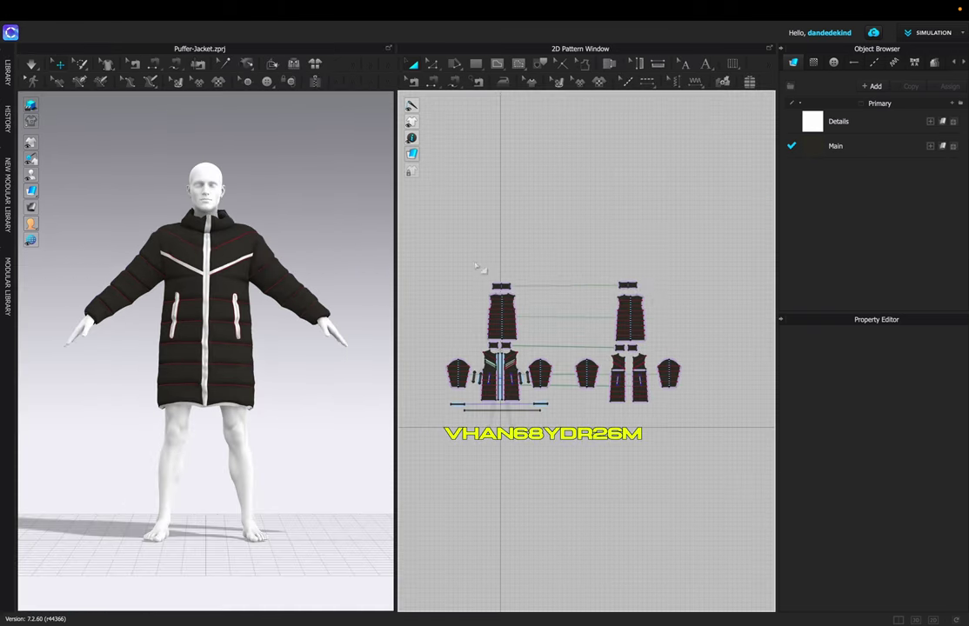
Select the back collar pieces to review their simulation properties, and simulate the jacket
{"action": "left_click", "coordinate": [646, 292]}
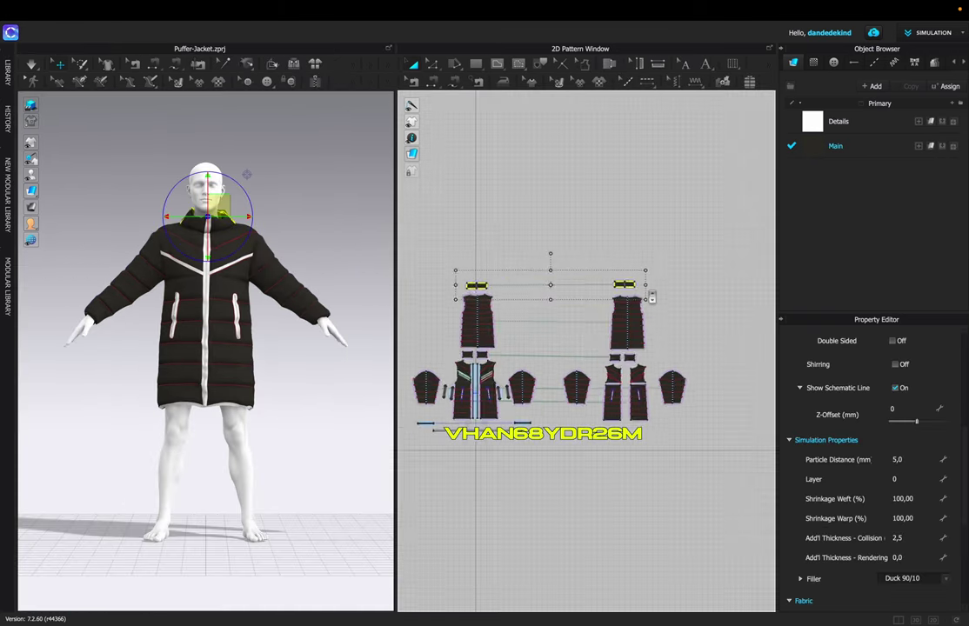
{"action": "scroll", "coordinate": [652, 292], "scroll_direction": "up", "scroll_amount": 3}
{"action": "mouse_move", "coordinate": [600, 307]}
{"action": "left_mouse_down"}
{"action": "mouse_move", "coordinate": [547, 307]}
{"action": "mouse_move", "coordinate": [590, 307]}
{"action": "left_mouse_up"}
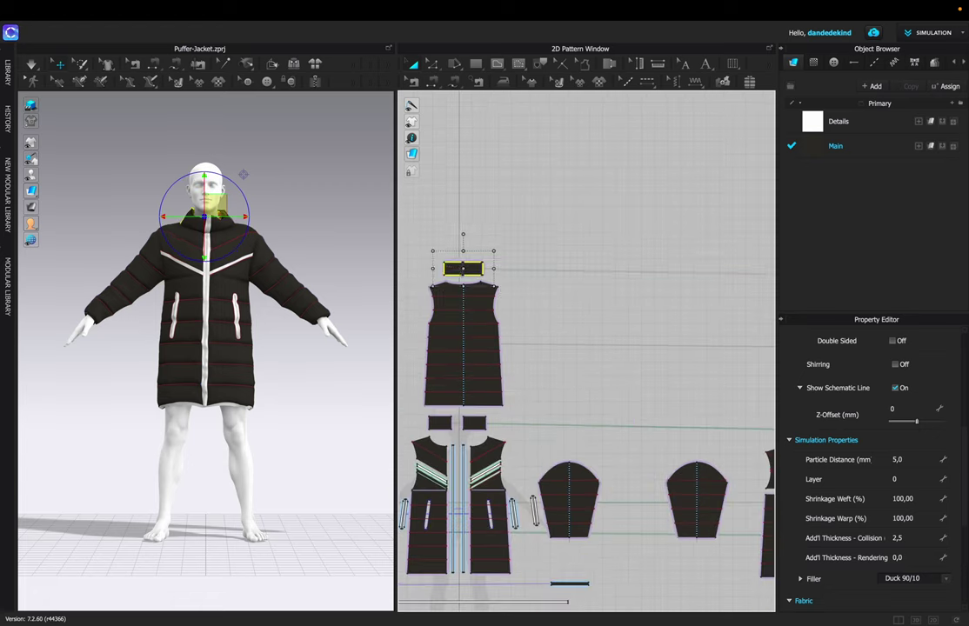
{"action": "scroll", "coordinate": [461, 236], "scroll_direction": "down", "scroll_amount": 5}
{"action": "left_click", "coordinate": [445, 236]}
{"action": "left_click", "coordinate": [32, 66]}
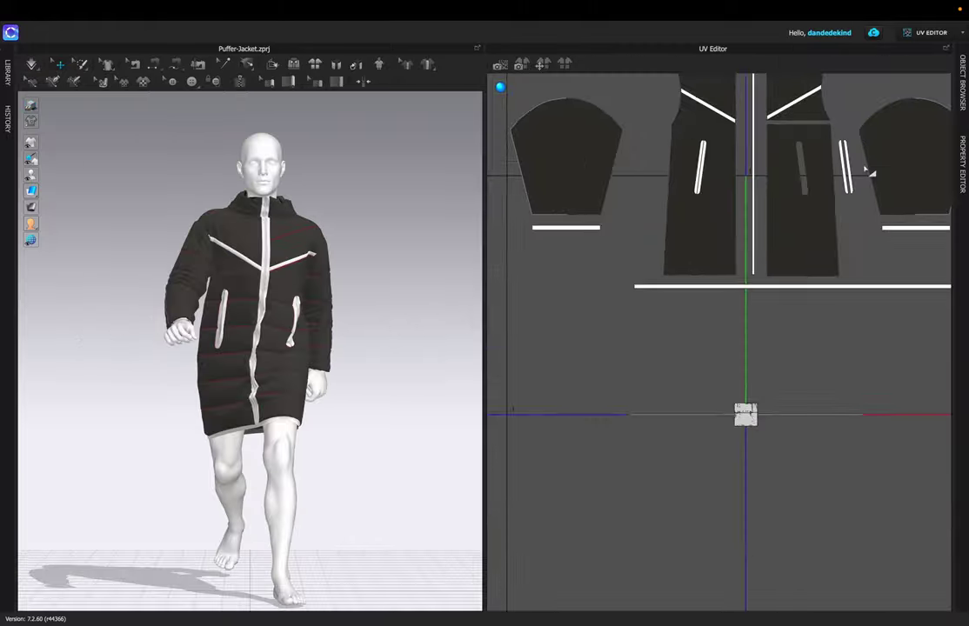
Reset the jacket's UV layout to the 2D pattern arrangement
{"action": "scroll", "coordinate": [718, 343], "scroll_direction": "down", "scroll_amount": 3}
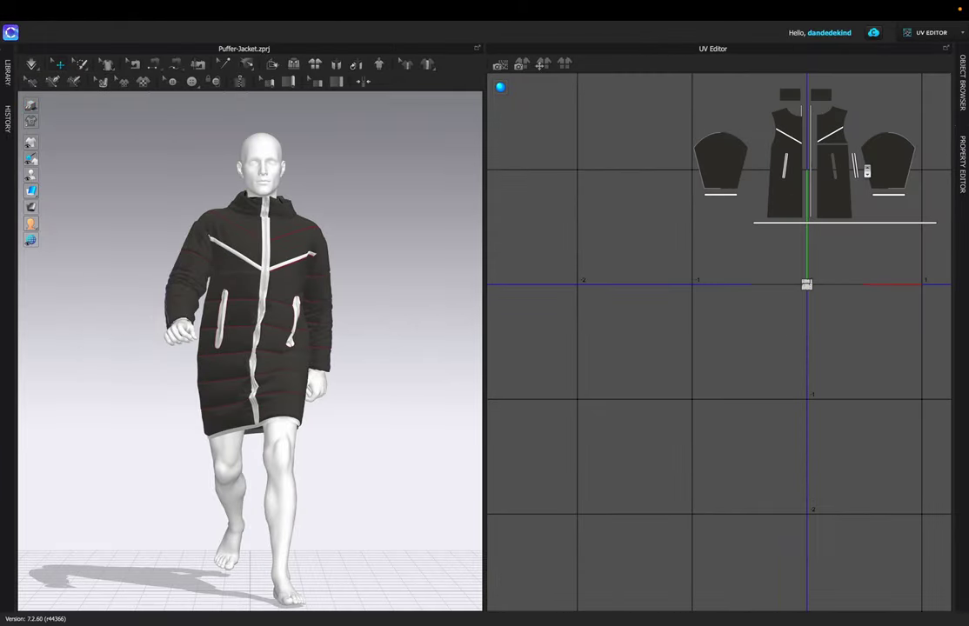
{"action": "scroll", "coordinate": [718, 344], "scroll_direction": "up", "scroll_amount": 4}
{"action": "scroll", "coordinate": [710, 236], "scroll_direction": "down", "scroll_amount": 4}
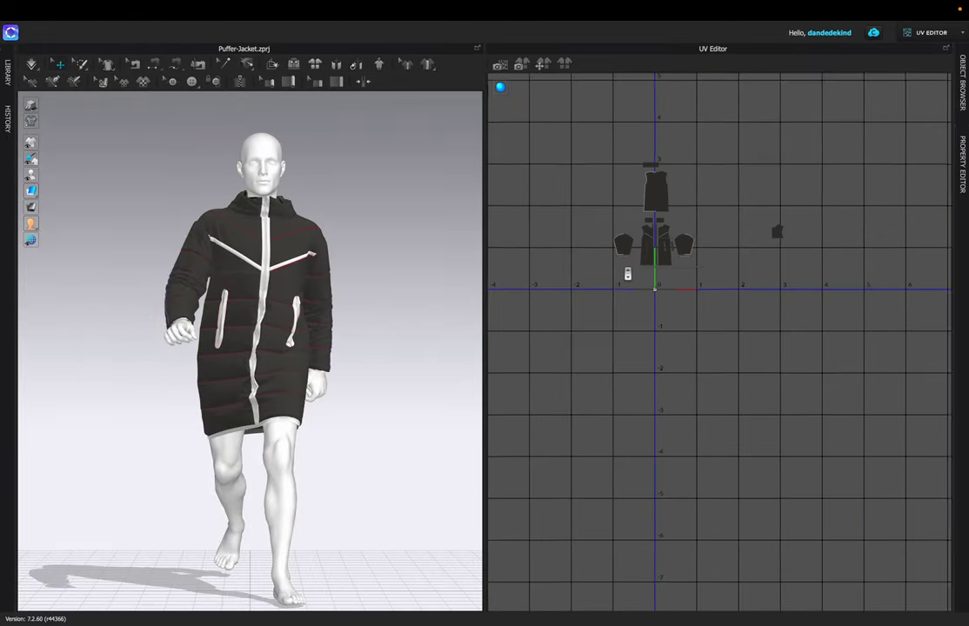
{"action": "scroll", "coordinate": [729, 185], "scroll_direction": "up", "scroll_amount": 2}
{"action": "right_click", "coordinate": [798, 145]}
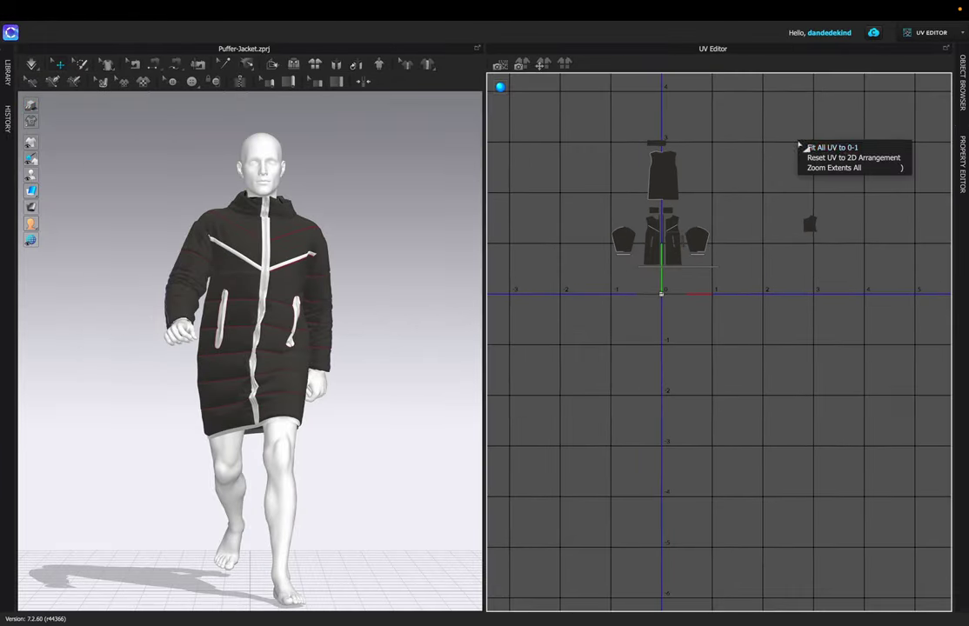
{"action": "left_click", "coordinate": [848, 158]}
{"action": "scroll", "coordinate": [734, 199], "scroll_direction": "up", "scroll_amount": 2}
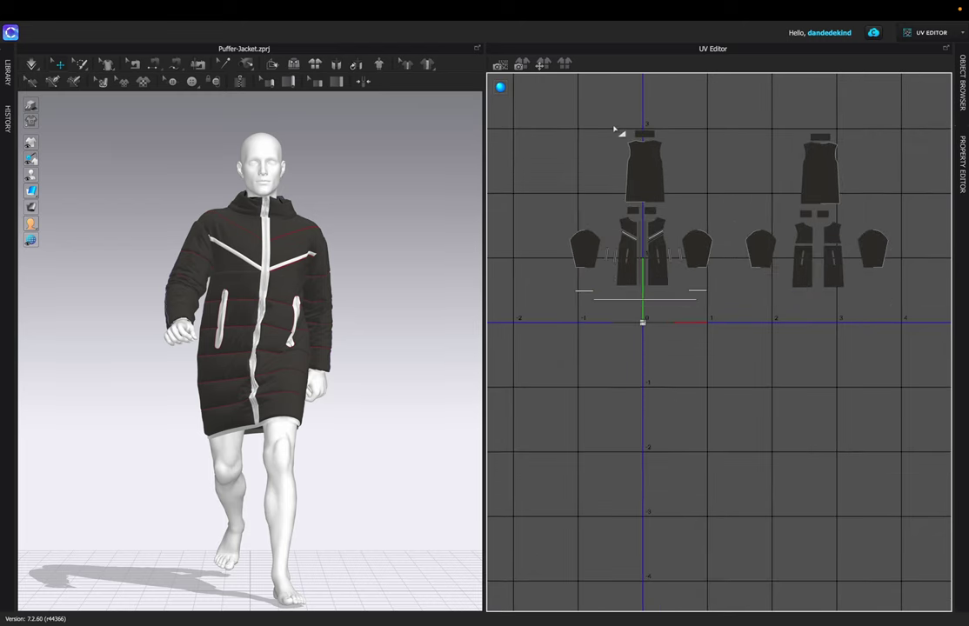
Move the outer back and collar UV islands beside their filler counterparts
{"action": "left_click_drag", "start_coordinate": [669, 209], "coordinate": [671, 209]}
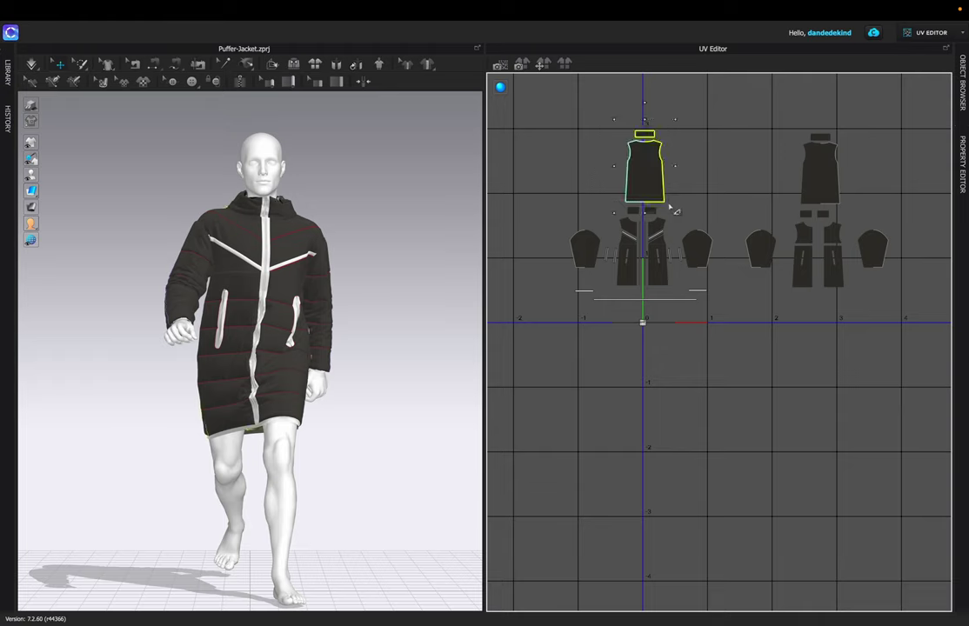
{"action": "left_click_drag", "start_coordinate": [645, 171], "coordinate": [777, 173]}
{"action": "left_click", "coordinate": [710, 192]}
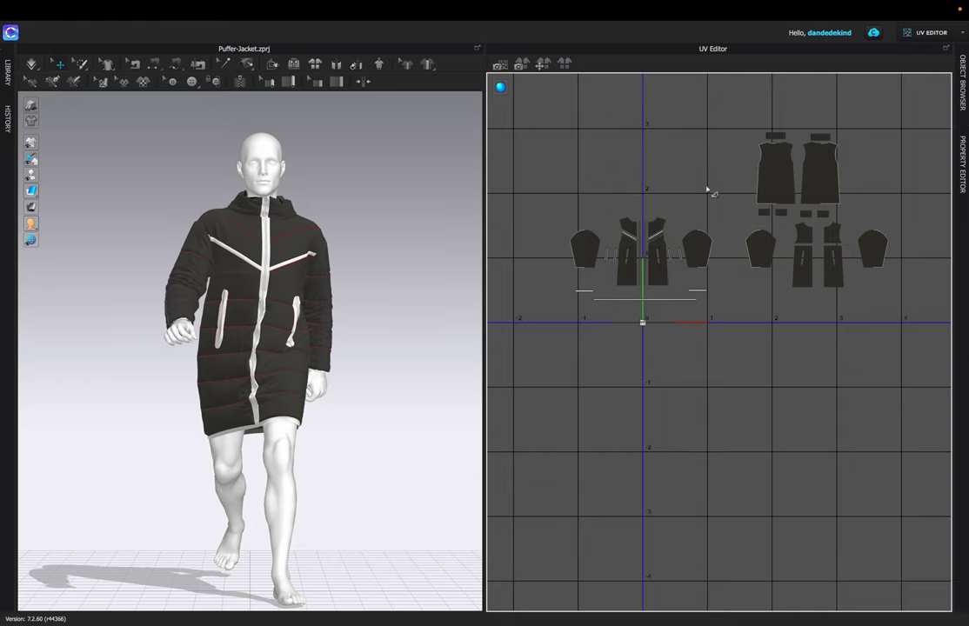
Place the filler sleeve UV islands above the outer sleeves, and shift the back and collar group out of the way
{"action": "left_click_drag", "start_coordinate": [760, 249], "coordinate": [585, 204]}
{"action": "left_click_drag", "start_coordinate": [873, 249], "coordinate": [696, 204]}
{"action": "left_click_drag", "start_coordinate": [850, 113], "coordinate": [756, 211]}
{"action": "left_click_drag", "start_coordinate": [820, 174], "coordinate": [910, 143]}
{"action": "left_click_drag", "start_coordinate": [736, 176], "coordinate": [696, 266]}
Group the four sleeve UV islands and their cuff bands side by side in the tile next to the fronts
{"action": "left_click_drag", "start_coordinate": [559, 175], "coordinate": [613, 278]}
{"action": "left_click_drag", "start_coordinate": [586, 249], "coordinate": [585, 266]}
{"action": "left_click_drag", "start_coordinate": [565, 198], "coordinate": [606, 295]}
{"action": "left_click_drag", "start_coordinate": [585, 221], "coordinate": [676, 295]}
{"action": "key", "text": "ctrl+z"}
{"action": "left_click_drag", "start_coordinate": [698, 221], "coordinate": [739, 221]}
{"action": "left_click_drag", "start_coordinate": [561, 195], "coordinate": [607, 297]}
{"action": "left_click_drag", "start_coordinate": [585, 221], "coordinate": [706, 221]}
{"action": "left_click_drag", "start_coordinate": [857, 211], "coordinate": [688, 164]}
{"action": "left_click_drag", "start_coordinate": [765, 193], "coordinate": [696, 298]}
{"action": "left_click_drag", "start_coordinate": [739, 221], "coordinate": [765, 239]}
Gather the back, front and front filler UV islands into compact groups in neighbouring tiles alongside the sleeves
{"action": "left_click_drag", "start_coordinate": [943, 92], "coordinate": [840, 195]}
{"action": "left_click_drag", "start_coordinate": [869, 144], "coordinate": [824, 260]}
{"action": "left_click_drag", "start_coordinate": [576, 207], "coordinate": [691, 293]}
{"action": "left_click_drag", "start_coordinate": [658, 265], "coordinate": [632, 263]}
{"action": "left_click_drag", "start_coordinate": [739, 111], "coordinate": [702, 192]}
{"action": "left_click_drag", "start_coordinate": [717, 167], "coordinate": [707, 167]}
{"action": "left_click_drag", "start_coordinate": [736, 110], "coordinate": [668, 193]}
{"action": "left_click_drag", "start_coordinate": [706, 167], "coordinate": [695, 263]}
{"action": "left_click_drag", "start_coordinate": [557, 361], "coordinate": [937, 167]}
{"action": "left_click_drag", "start_coordinate": [896, 205], "coordinate": [790, 275]}
{"action": "left_click", "coordinate": [766, 295]}
Move the pocket piece UV islands closer to the outer front panels, clear of the front fillers
{"action": "scroll", "coordinate": [766, 295], "scroll_direction": "up", "scroll_amount": 5}
{"action": "left_click_drag", "start_coordinate": [679, 217], "coordinate": [615, 307]}
{"action": "left_click_drag", "start_coordinate": [656, 279], "coordinate": [647, 294]}
{"action": "scroll", "coordinate": [609, 281], "scroll_direction": "up", "scroll_amount": 5}
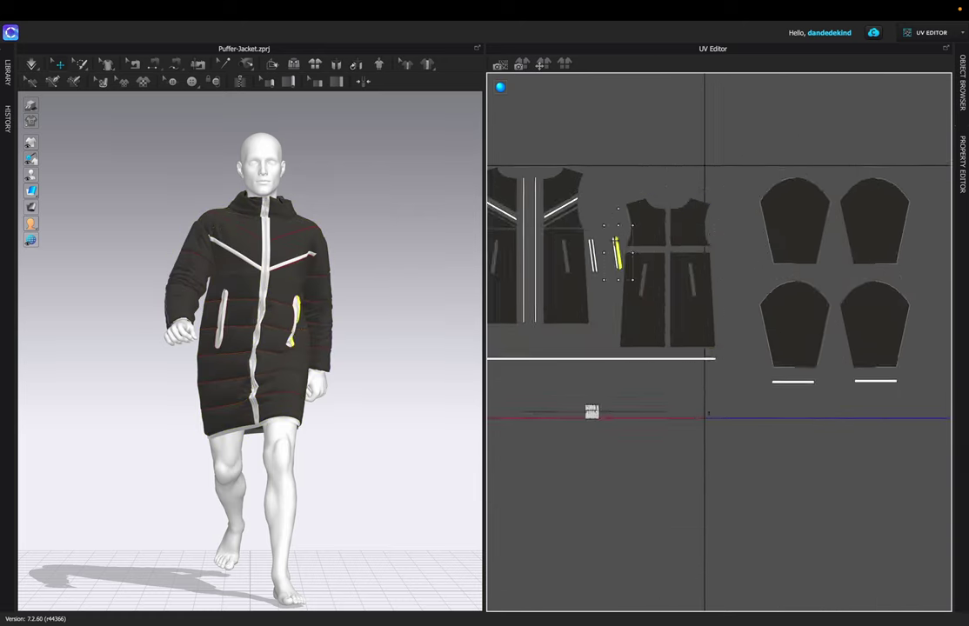
{"action": "left_click_drag", "start_coordinate": [617, 253], "coordinate": [603, 254]}
{"action": "scroll", "coordinate": [602, 239], "scroll_direction": "down", "scroll_amount": 3}
{"action": "left_click_drag", "start_coordinate": [494, 228], "coordinate": [511, 269]}
Nudge the front, front filler and pocket UV islands closer together to fit within the first UV tile
{"action": "scroll", "coordinate": [502, 224], "scroll_direction": "up", "scroll_amount": 7}
{"action": "scroll", "coordinate": [533, 219], "scroll_direction": "down", "scroll_amount": 5}
{"action": "left_click_drag", "start_coordinate": [504, 153], "coordinate": [587, 332]}
{"action": "left_click_drag", "start_coordinate": [674, 141], "coordinate": [604, 334]}
{"action": "left_click_drag", "start_coordinate": [627, 261], "coordinate": [623, 261]}
{"action": "left_click_drag", "start_coordinate": [674, 144], "coordinate": [596, 335]}
{"action": "left_click_drag", "start_coordinate": [622, 261], "coordinate": [616, 260]}
{"action": "left_click_drag", "start_coordinate": [671, 148], "coordinate": [515, 334]}
{"action": "left_click_drag", "start_coordinate": [613, 252], "coordinate": [618, 277]}
{"action": "left_click_drag", "start_coordinate": [778, 191], "coordinate": [671, 346]}
{"action": "left_click_drag", "start_coordinate": [703, 300], "coordinate": [691, 300]}
{"action": "left_click_drag", "start_coordinate": [772, 184], "coordinate": [525, 363]}
{"action": "key", "text": "Left"}
{"action": "key", "text": "Right"}
{"action": "left_click_drag", "start_coordinate": [679, 320], "coordinate": [680, 349]}
{"action": "left_click_drag", "start_coordinate": [772, 218], "coordinate": [665, 387]}
{"action": "left_click_drag", "start_coordinate": [696, 335], "coordinate": [691, 335]}
Move the zipper tape and hardware UV islands above the front panels inside the first UV tile
{"action": "left_click_drag", "start_coordinate": [731, 385], "coordinate": [572, 421]}
{"action": "left_click_drag", "start_coordinate": [651, 401], "coordinate": [650, 188]}
{"action": "scroll", "coordinate": [730, 168], "scroll_direction": "down", "scroll_amount": 5}
{"action": "scroll", "coordinate": [860, 170], "scroll_direction": "up", "scroll_amount": 3}
{"action": "left_click_drag", "start_coordinate": [826, 164], "coordinate": [709, 308]}
{"action": "scroll", "coordinate": [846, 100], "scroll_direction": "down", "scroll_amount": 3}
{"action": "left_click_drag", "start_coordinate": [915, 133], "coordinate": [830, 217]}
Spread the overlapping zipper hardware UV islands apart into separate positions above the front panels
{"action": "scroll", "coordinate": [725, 142], "scroll_direction": "up", "scroll_amount": 10}
{"action": "scroll", "coordinate": [501, 215], "scroll_direction": "up", "scroll_amount": 3}
{"action": "left_click_drag", "start_coordinate": [681, 176], "coordinate": [664, 251]}
{"action": "left_click_drag", "start_coordinate": [623, 160], "coordinate": [622, 136]}
{"action": "left_click_drag", "start_coordinate": [670, 151], "coordinate": [706, 253]}
{"action": "left_click_drag", "start_coordinate": [674, 175], "coordinate": [622, 253]}
{"action": "left_click_drag", "start_coordinate": [678, 172], "coordinate": [755, 248]}
{"action": "left_click_drag", "start_coordinate": [677, 170], "coordinate": [796, 242]}
{"action": "left_click_drag", "start_coordinate": [667, 173], "coordinate": [563, 196]}
{"action": "left_click_drag", "start_coordinate": [676, 150], "coordinate": [628, 196]}
{"action": "left_click_drag", "start_coordinate": [686, 167], "coordinate": [704, 207]}
{"action": "left_click_drag", "start_coordinate": [676, 151], "coordinate": [737, 198]}
{"action": "left_click_drag", "start_coordinate": [675, 150], "coordinate": [809, 196]}
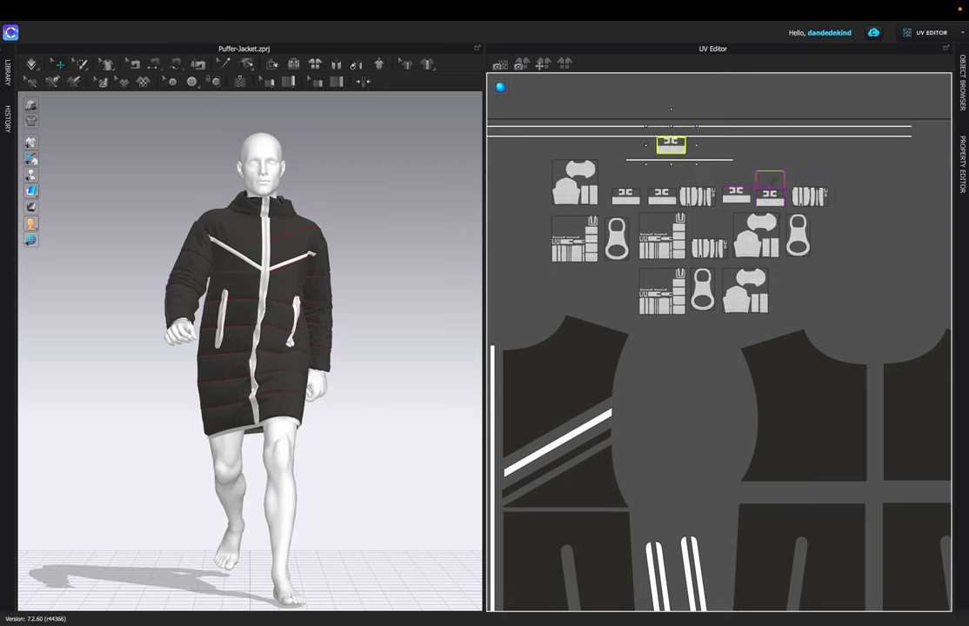
{"action": "left_click_drag", "start_coordinate": [629, 181], "coordinate": [664, 150]}
{"action": "left_click_drag", "start_coordinate": [666, 135], "coordinate": [668, 143]}
{"action": "left_click_drag", "start_coordinate": [671, 126], "coordinate": [673, 134]}
Select all UV islands in the first tile and shift them slightly downward within its borders
{"action": "scroll", "coordinate": [673, 135], "scroll_direction": "down", "scroll_amount": 5}
{"action": "left_click_drag", "start_coordinate": [498, 119], "coordinate": [820, 419]}
{"action": "left_click_drag", "start_coordinate": [822, 430], "coordinate": [498, 120]}
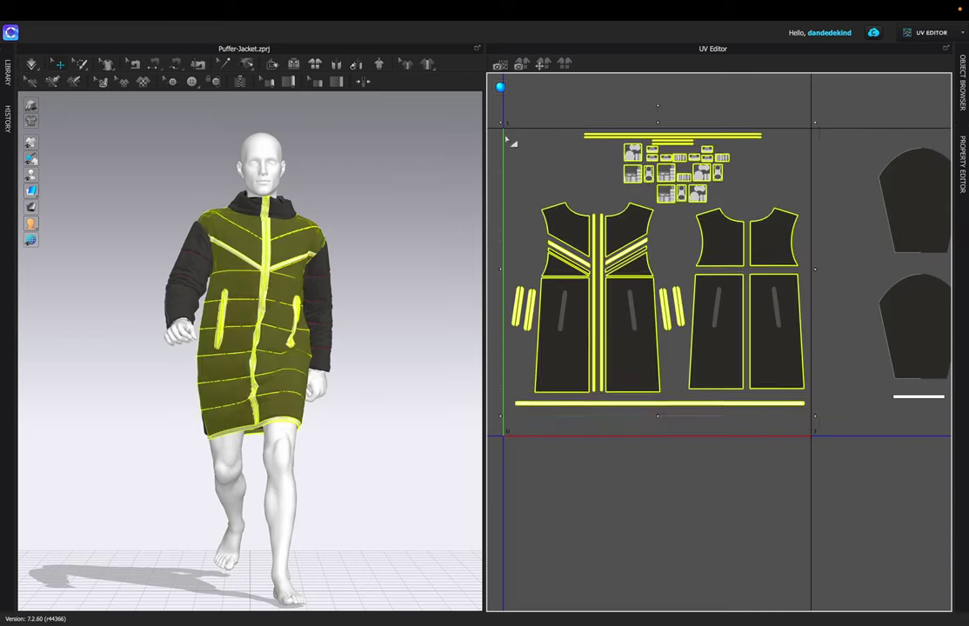
{"action": "left_click_drag", "start_coordinate": [709, 156], "coordinate": [710, 173]}
{"action": "scroll", "coordinate": [739, 148], "scroll_direction": "down", "scroll_amount": 3}
{"action": "scroll", "coordinate": [739, 148], "scroll_direction": "up", "scroll_amount": 1}
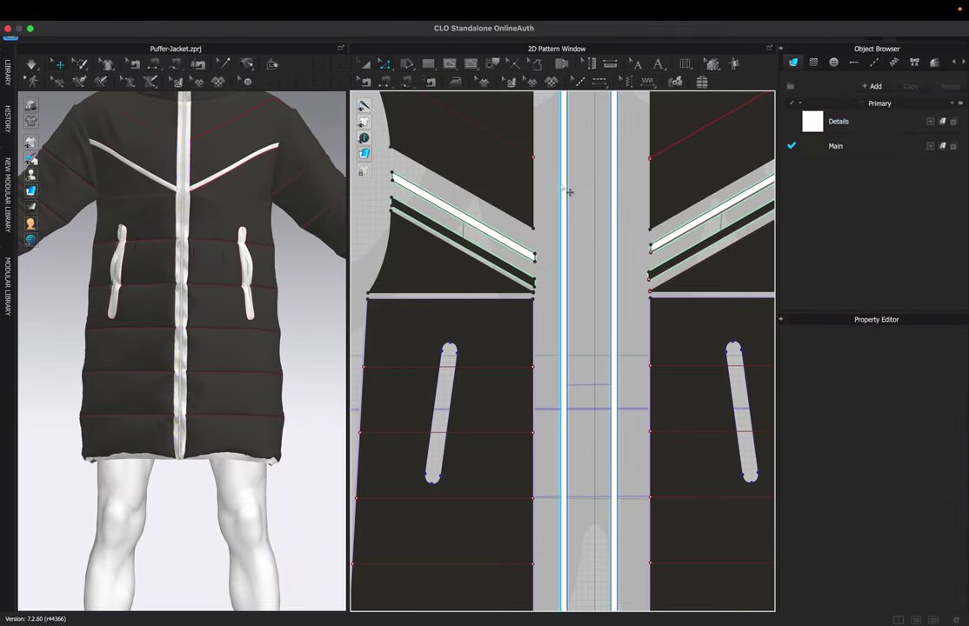
Offset the long edge of the center-front strips as one internal line 5 mm away, extended to the pattern outline
{"action": "left_click", "coordinate": [570, 191]}
{"action": "right_click", "coordinate": [564, 187]}
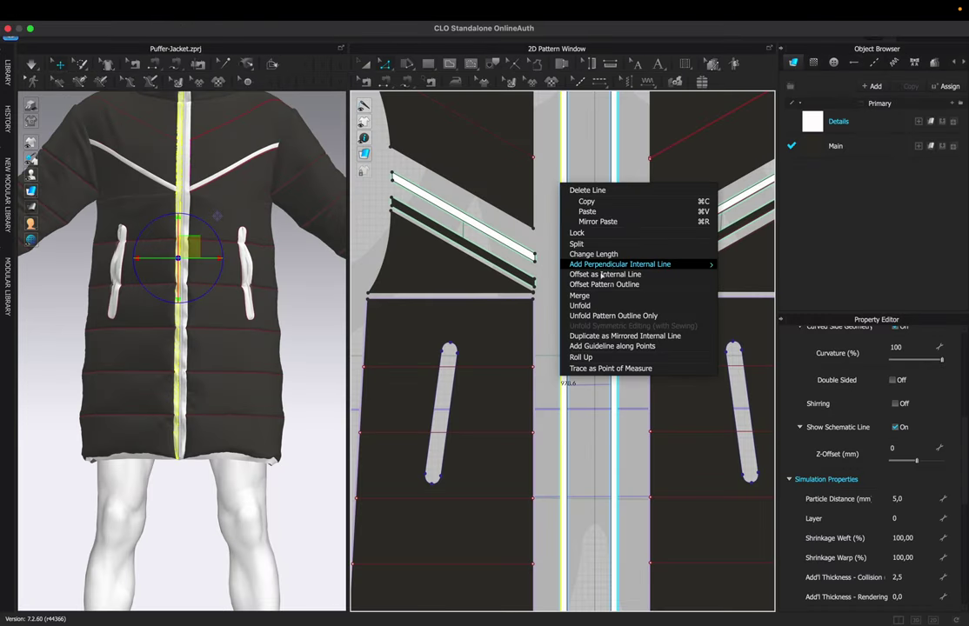
{"action": "left_click", "coordinate": [605, 274]}
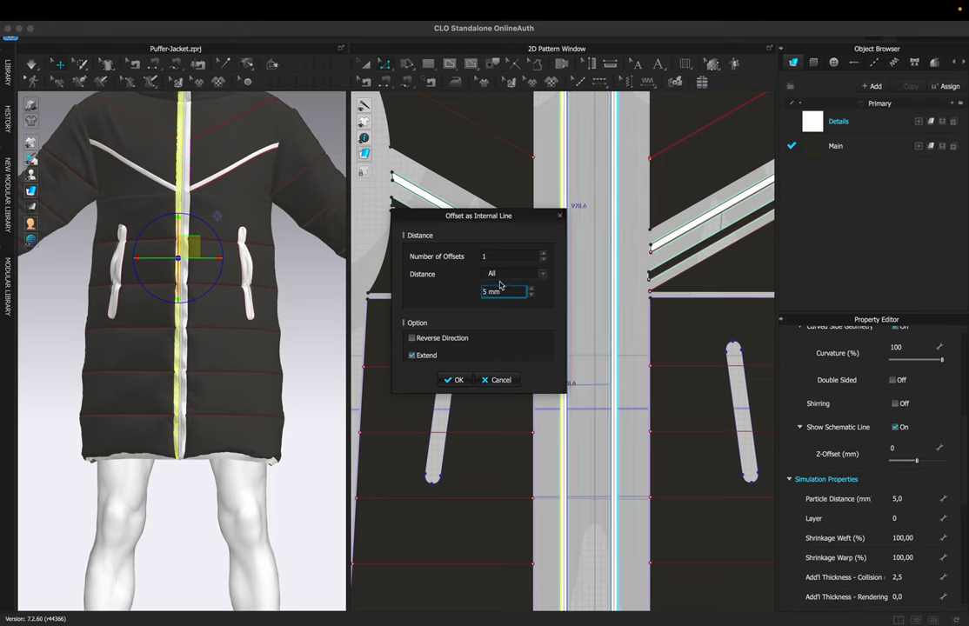
{"action": "left_click", "coordinate": [458, 380]}
Cut and sew the center-front strips along the new internal line, and move the outer halves away from the inner ones
{"action": "left_click", "coordinate": [588, 206]}
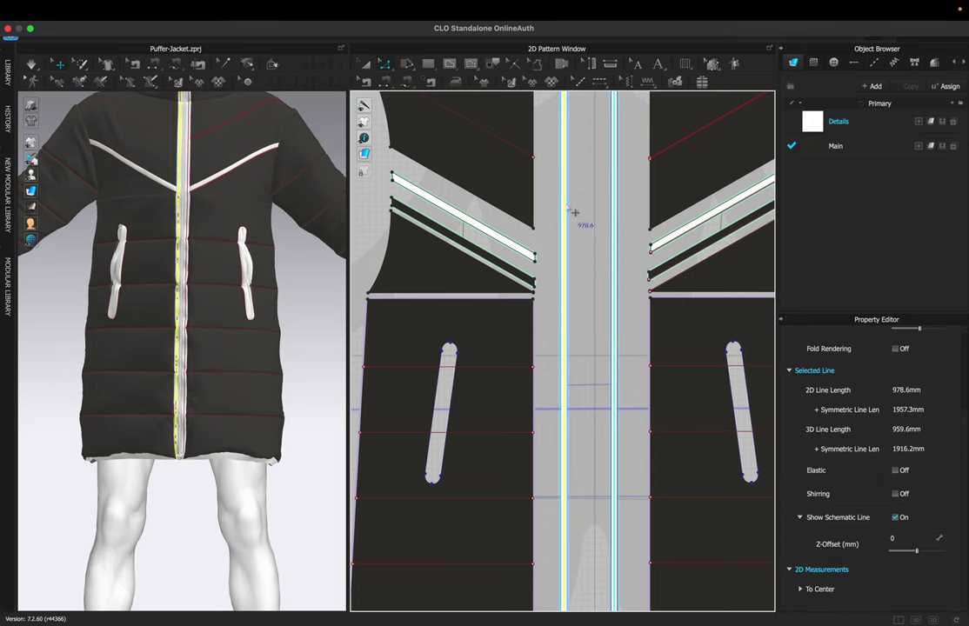
{"action": "right_click", "coordinate": [566, 208]}
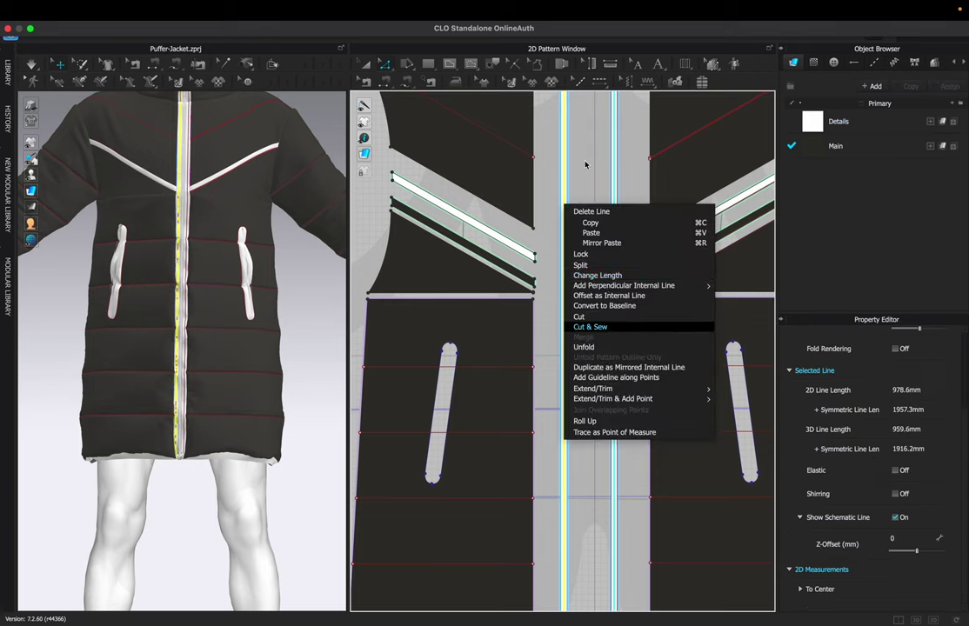
{"action": "left_click", "coordinate": [409, 328]}
{"action": "left_click", "coordinate": [365, 66]}
{"action": "scroll", "coordinate": [567, 205], "scroll_direction": "up", "scroll_amount": 4}
{"action": "left_click", "coordinate": [557, 208]}
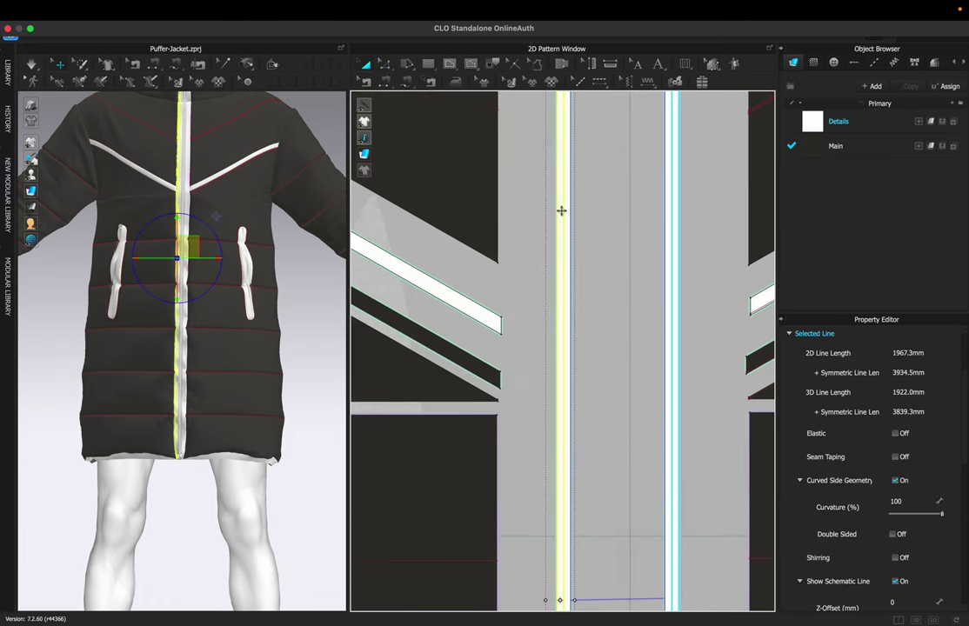
{"action": "left_click_drag", "start_coordinate": [561, 211], "coordinate": [543, 212]}
{"action": "left_click_drag", "start_coordinate": [675, 219], "coordinate": [689, 218]}
Assign the Main fabric to the outer center-front strips
{"action": "left_click", "coordinate": [942, 150]}
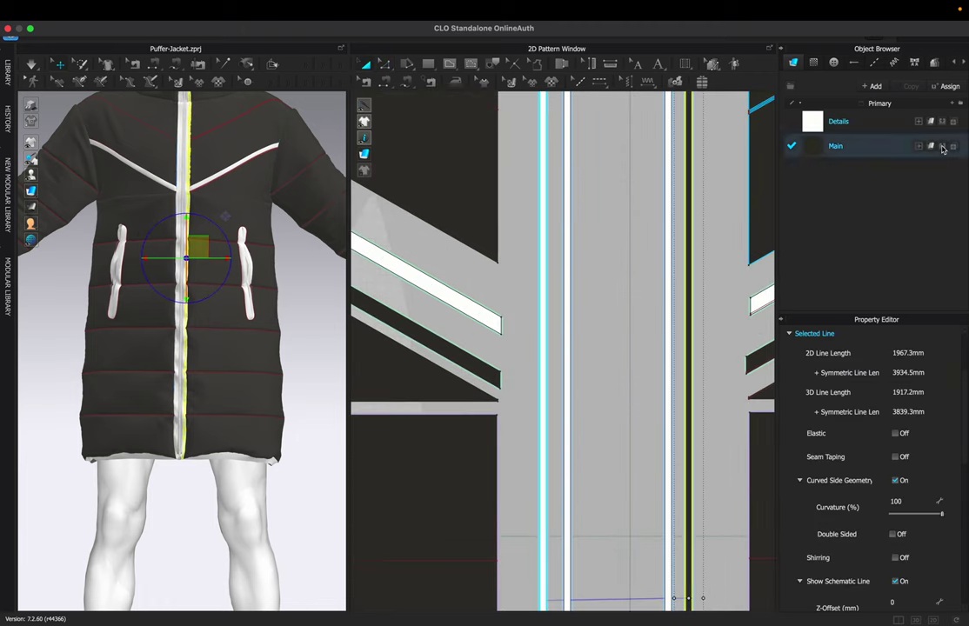
{"action": "left_click", "coordinate": [553, 197]}
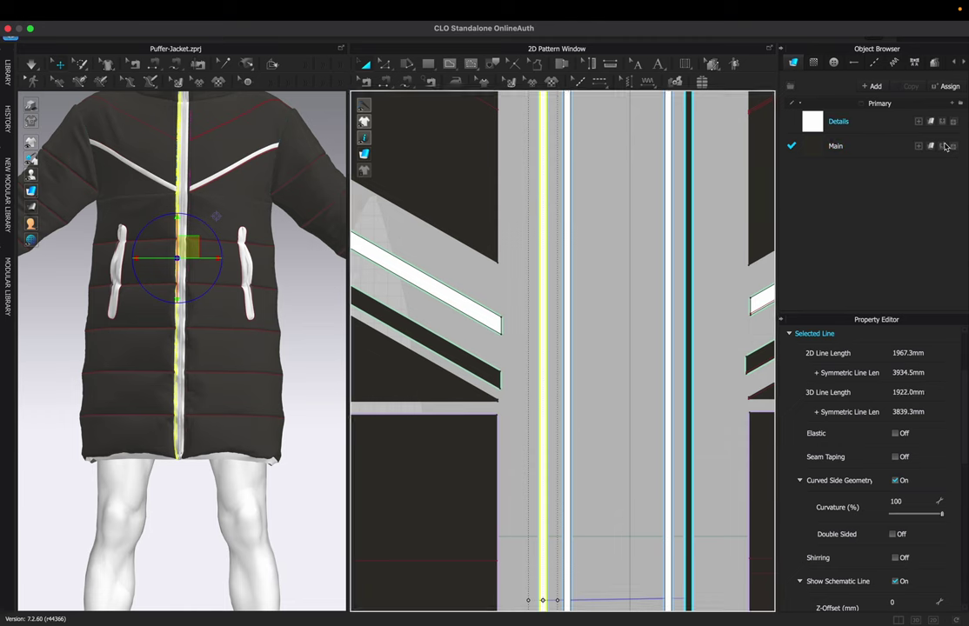
Offset the straight and rounded outer edges of the far-left pocket welt pair as internal lines
{"action": "left_click", "coordinate": [429, 306]}
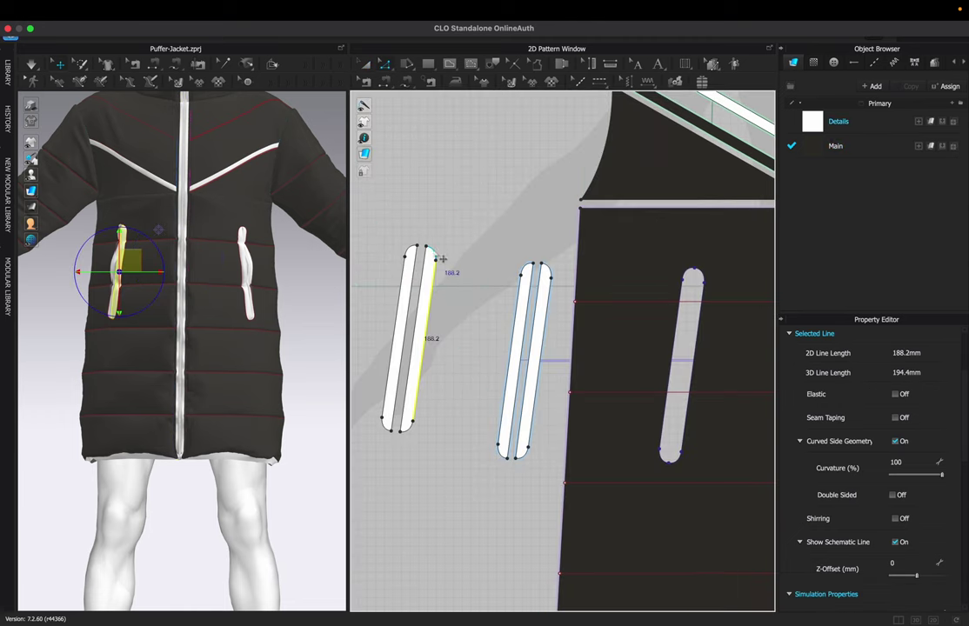
{"action": "left_click", "coordinate": [433, 251], "text": "shift"}
{"action": "left_click", "coordinate": [408, 249], "text": "shift"}
{"action": "left_click", "coordinate": [400, 288], "text": "shift"}
{"action": "left_click", "coordinate": [384, 428], "text": "shift"}
{"action": "left_click", "coordinate": [409, 428], "text": "shift"}
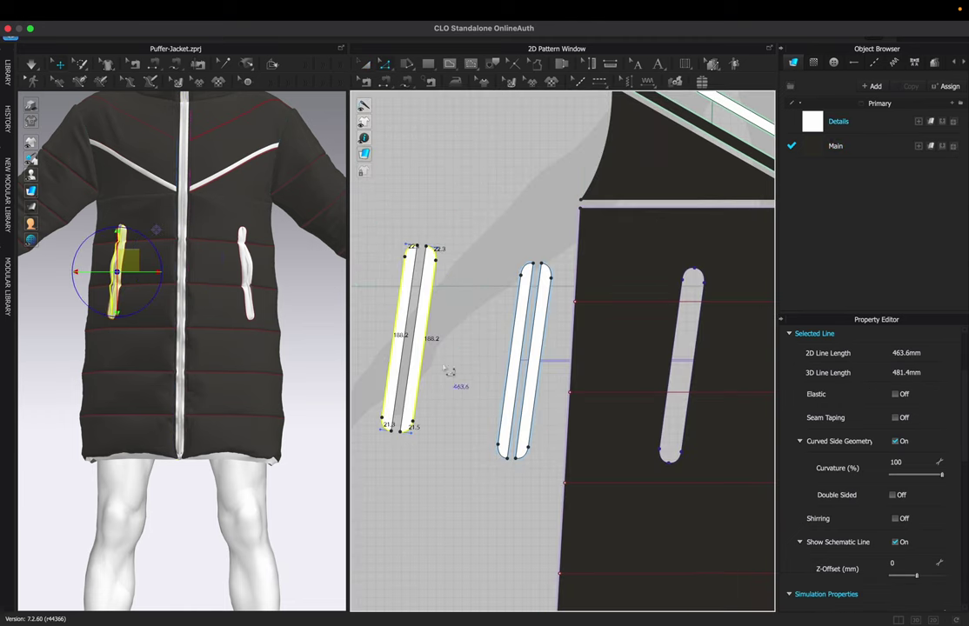
{"action": "right_click", "coordinate": [431, 338]}
{"action": "left_click", "coordinate": [489, 421]}
{"action": "left_click", "coordinate": [558, 364]}
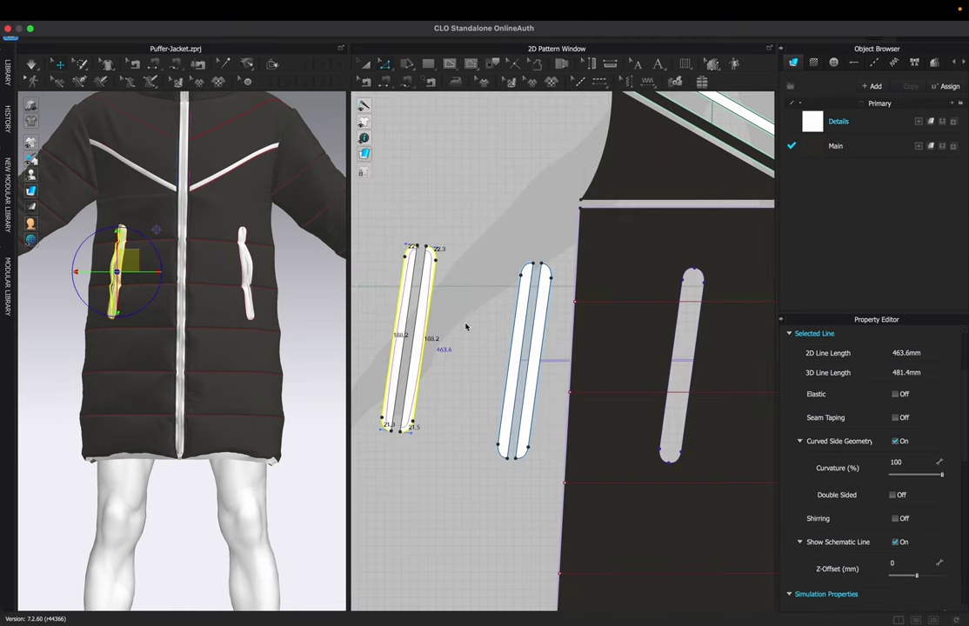
Cut and sew both far-left pocket welts along their new internal lines to separate the outer rims
{"action": "scroll", "coordinate": [466, 326], "scroll_direction": "up", "scroll_amount": 5}
{"action": "left_click", "coordinate": [447, 372]}
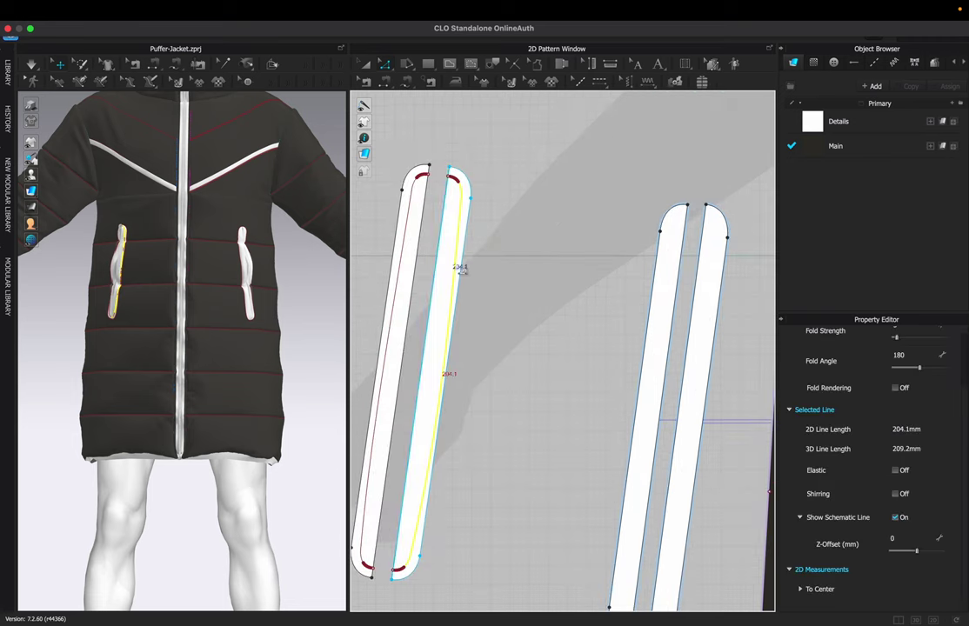
{"action": "left_click", "coordinate": [441, 374]}
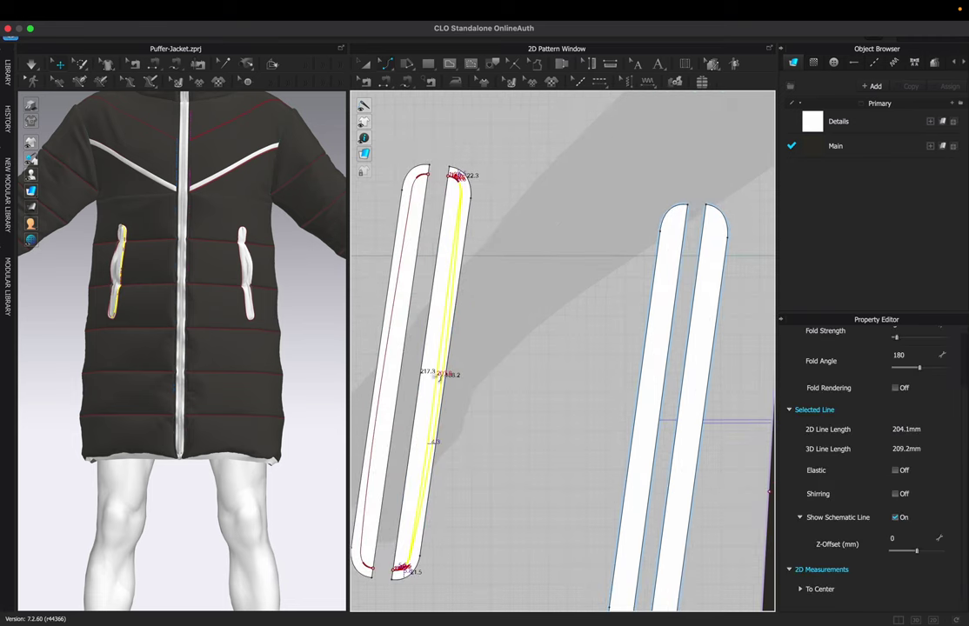
{"action": "left_click", "coordinate": [366, 66]}
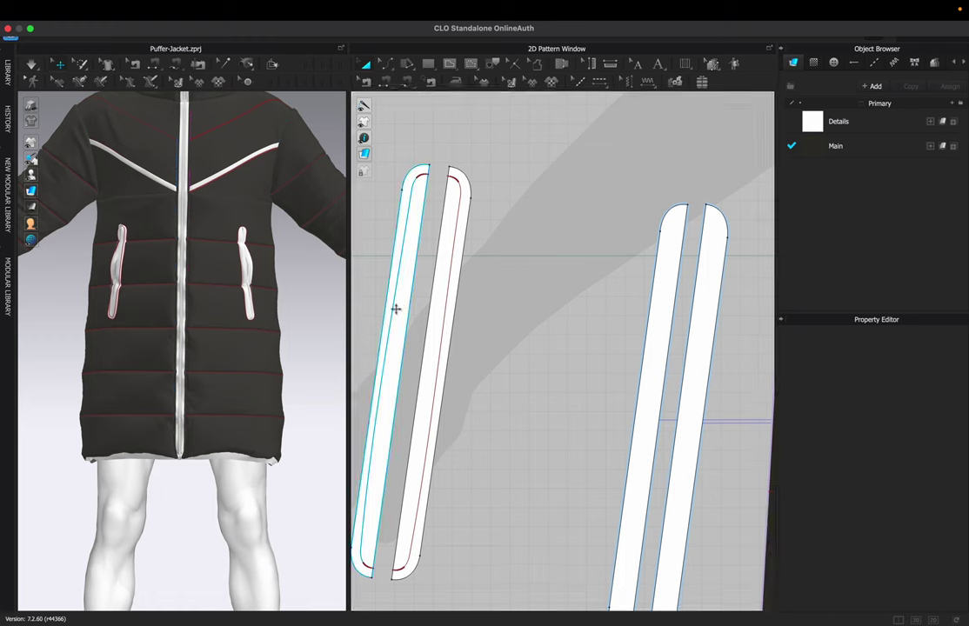
{"action": "left_click", "coordinate": [387, 372]}
{"action": "left_click", "coordinate": [487, 210]}
{"action": "left_click", "coordinate": [454, 223]}
{"action": "right_click", "coordinate": [455, 224]}
{"action": "left_click", "coordinate": [533, 208]}
{"action": "left_click", "coordinate": [411, 222]}
{"action": "right_click", "coordinate": [407, 230]}
{"action": "left_click", "coordinate": [540, 171]}
{"action": "left_click", "coordinate": [409, 305]}
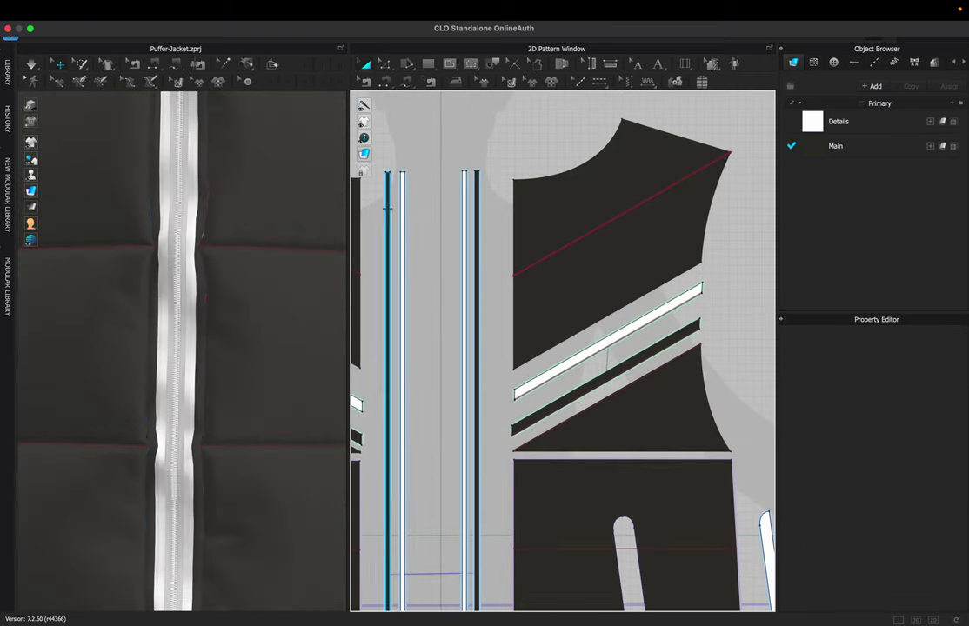
Select both outer center-front strips and duplicate their Main fabric
{"action": "left_click", "coordinate": [388, 208]}
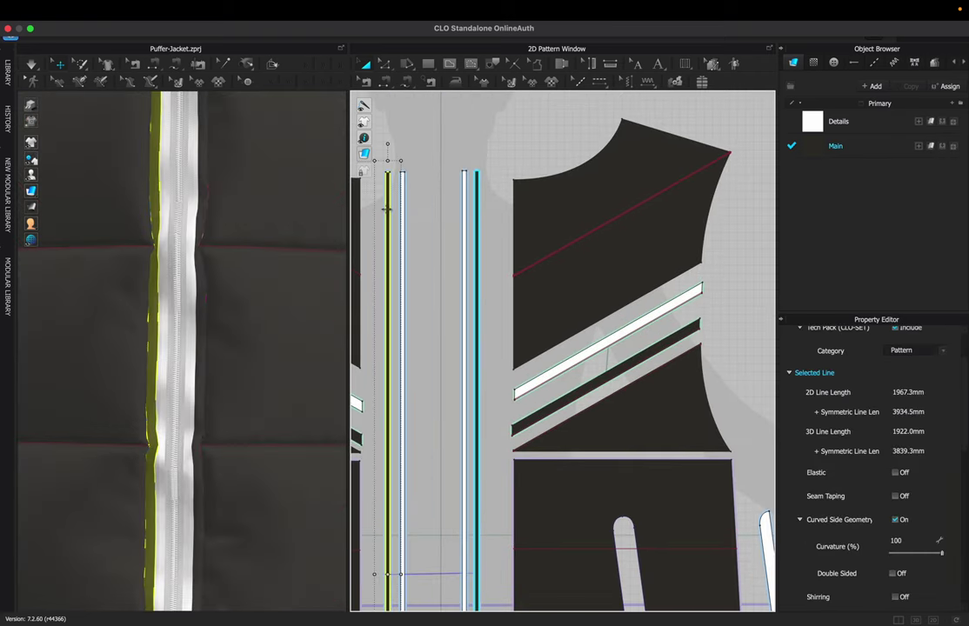
{"action": "left_click", "coordinate": [475, 235], "text": "shift"}
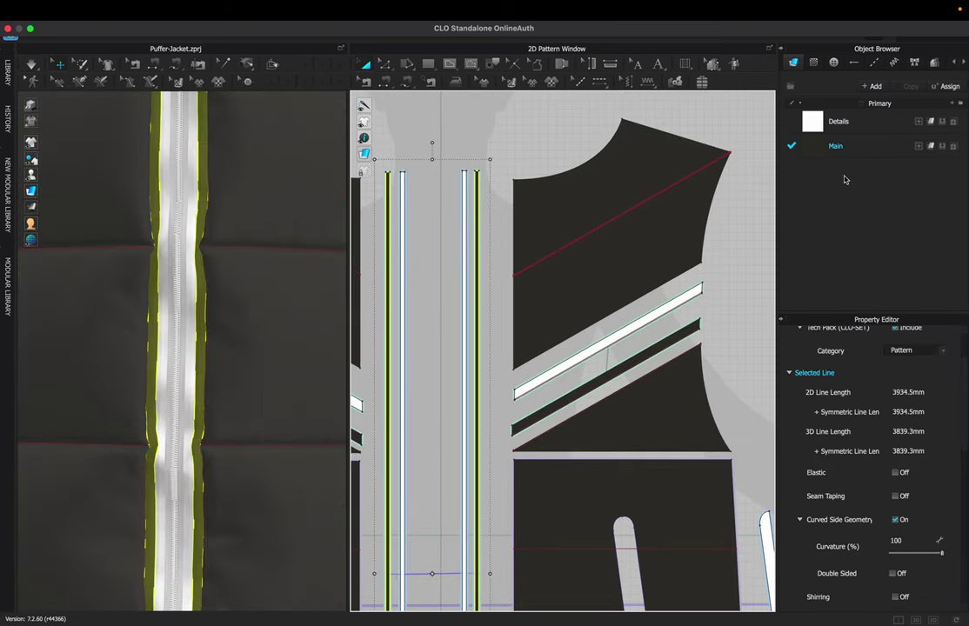
{"action": "left_click", "coordinate": [883, 145]}
{"action": "left_click", "coordinate": [912, 88]}
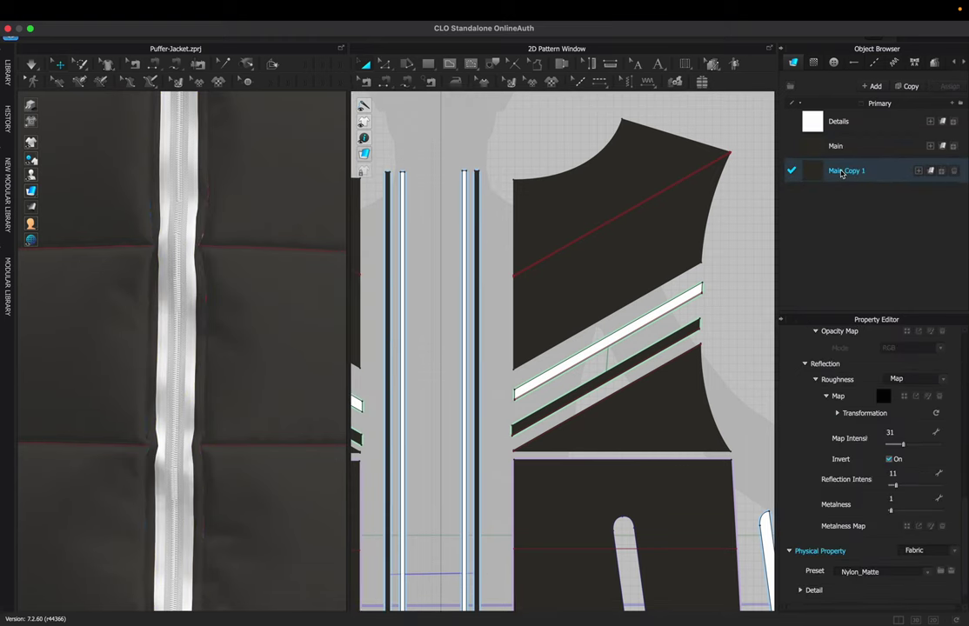
Lighten the copied fabric's color to grey #696868
{"action": "scroll", "coordinate": [846, 414], "scroll_direction": "up", "scroll_amount": 10}
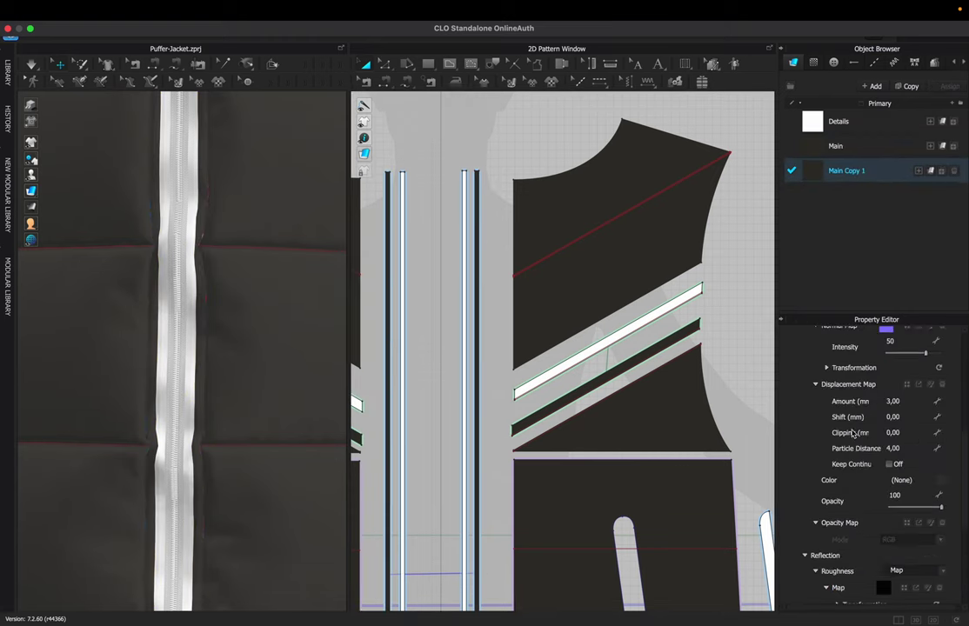
{"action": "scroll", "coordinate": [857, 454], "scroll_direction": "down", "scroll_amount": 3}
{"action": "left_click", "coordinate": [942, 514]}
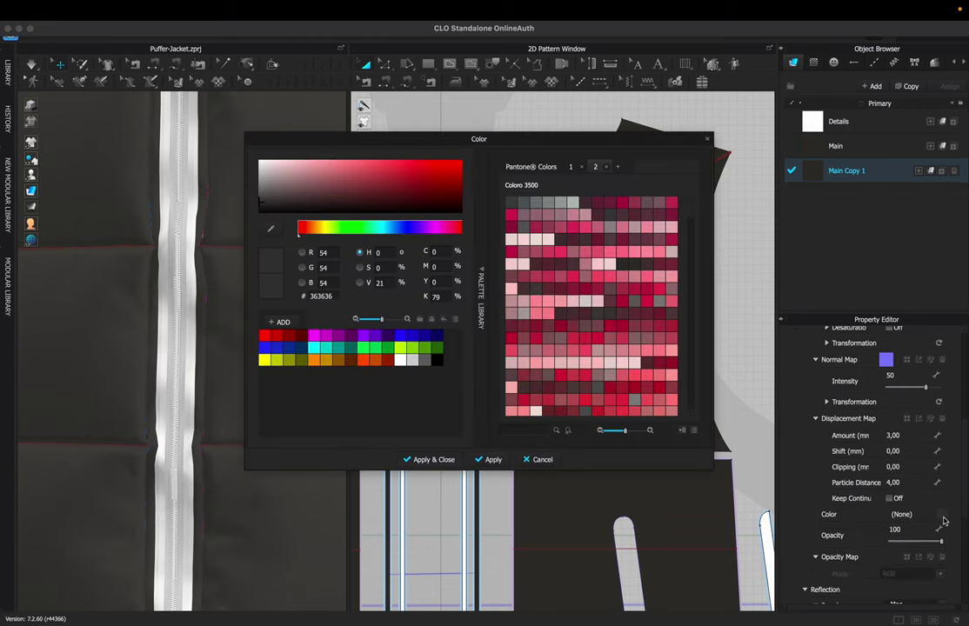
{"action": "left_click_drag", "start_coordinate": [261, 205], "coordinate": [260, 194]}
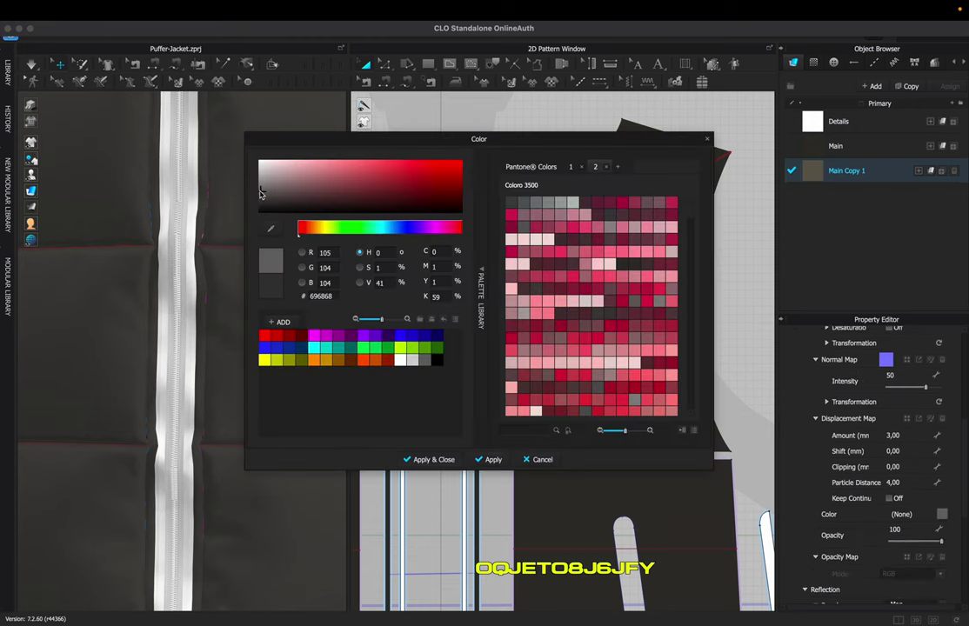
{"action": "left_click", "coordinate": [439, 464]}
Rename the copied fabric Main2 and assign it to the outer center-front strips and outer pocket welt rims
{"action": "double_click", "coordinate": [852, 172]}
{"action": "left_click", "coordinate": [841, 170]}
{"action": "left_click_drag", "start_coordinate": [842, 170], "coordinate": [866, 170]}
{"action": "type", "text": "2"}
{"action": "key", "text": "Return"}
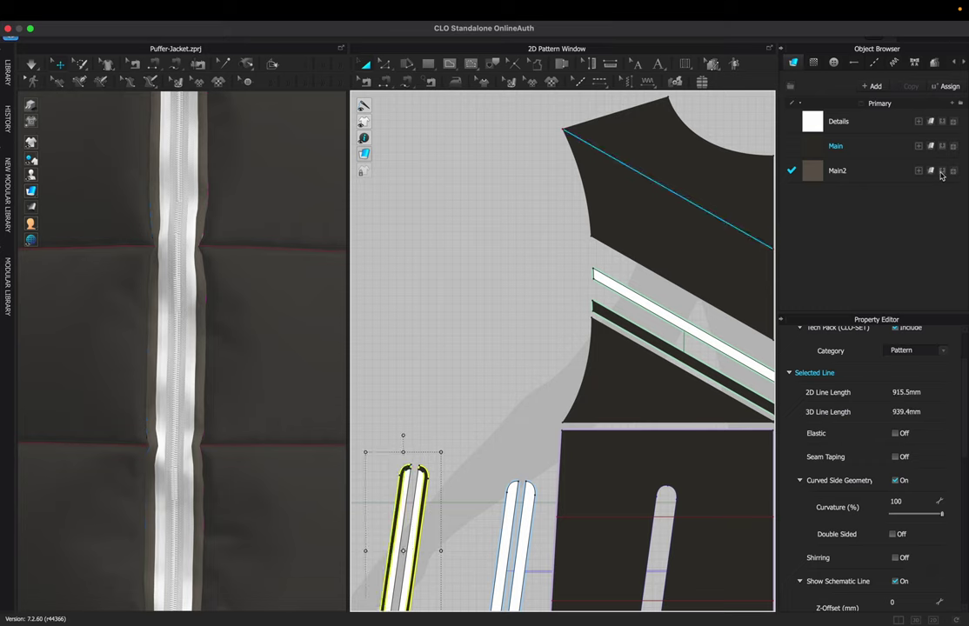
{"action": "left_click", "coordinate": [488, 313]}
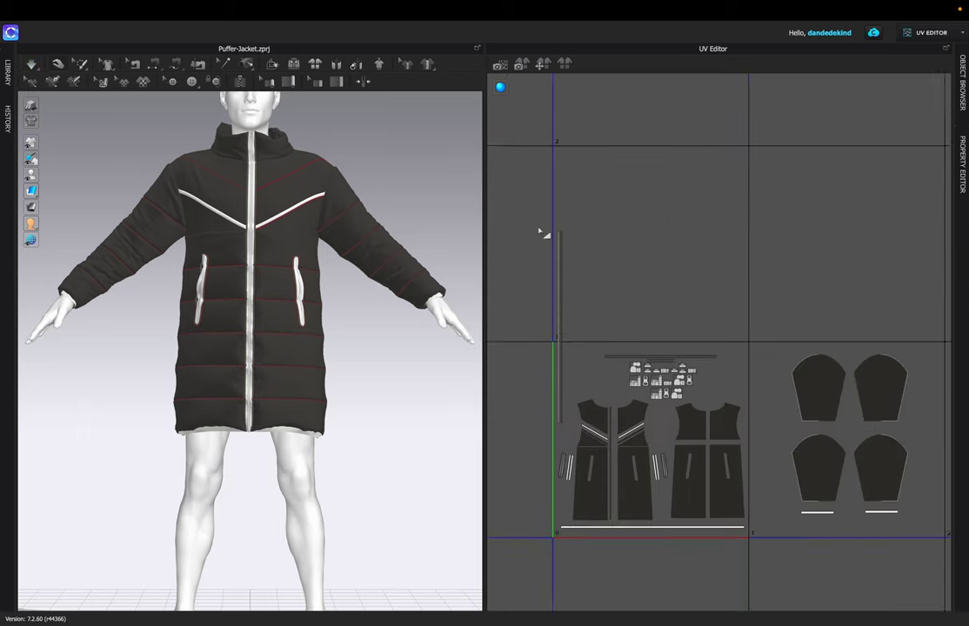
Separate the two overlapping long strip UV islands, rotate them horizontal, and place them along the upper edge of the first tile
{"action": "mouse_move", "coordinate": [560, 292]}
{"action": "left_mouse_down"}
{"action": "mouse_move", "coordinate": [573, 289]}
{"action": "mouse_move", "coordinate": [549, 289]}
{"action": "left_mouse_up"}
{"action": "left_click_drag", "start_coordinate": [518, 205], "coordinate": [569, 434]}
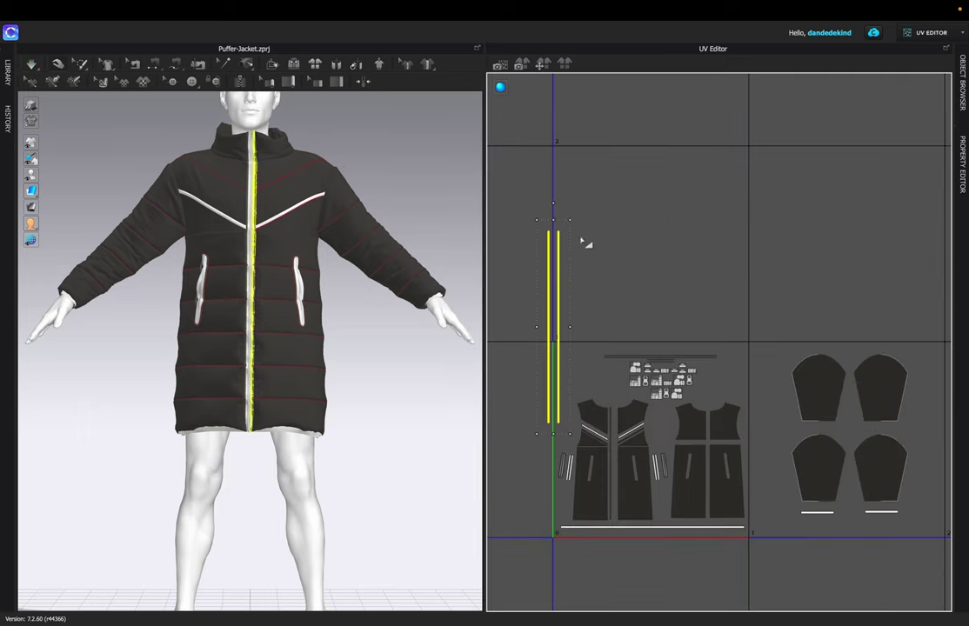
{"action": "left_click_drag", "start_coordinate": [553, 202], "coordinate": [659, 328], "text": "shift"}
{"action": "left_click_drag", "start_coordinate": [630, 323], "coordinate": [726, 347]}
{"action": "scroll", "coordinate": [727, 352], "scroll_direction": "up", "scroll_amount": 3}
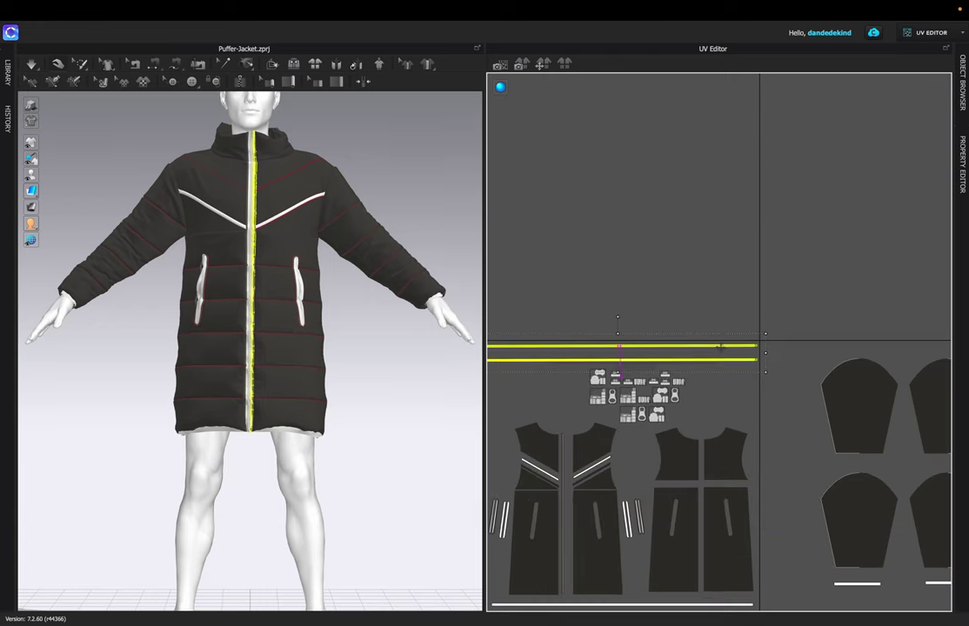
{"action": "scroll", "coordinate": [691, 307], "scroll_direction": "up", "scroll_amount": 2}
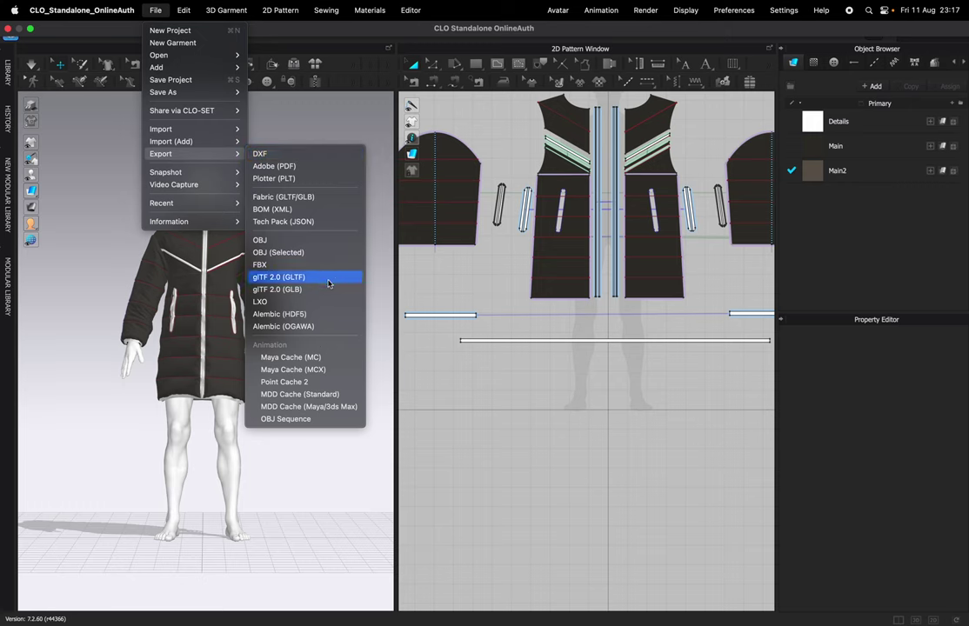
Start an OBJ export named Puffer-Jacket in the Puffer-Jacket folder, replacing the existing file
{"action": "left_click", "coordinate": [342, 246]}
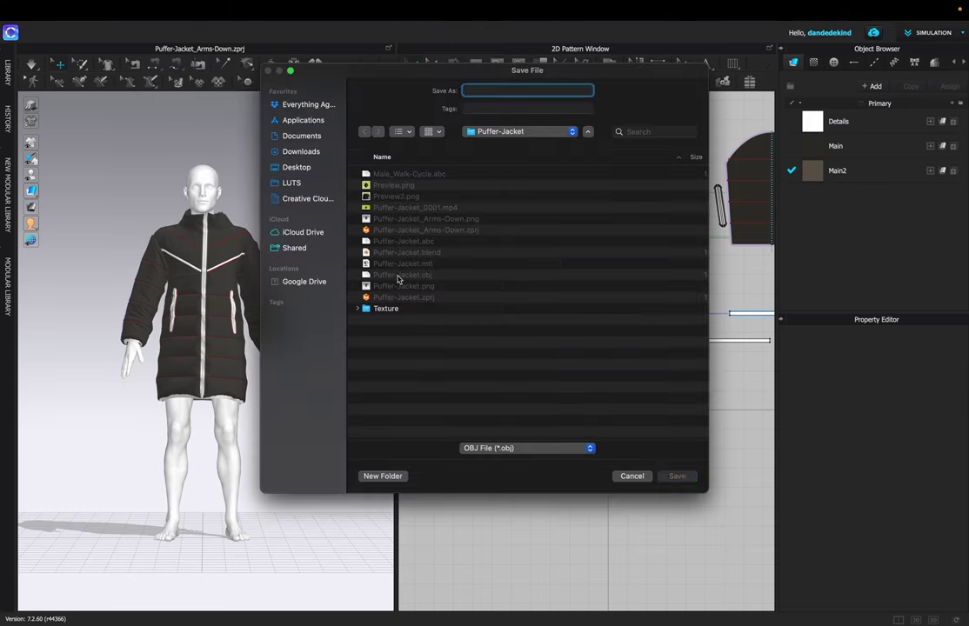
{"action": "left_click", "coordinate": [677, 476]}
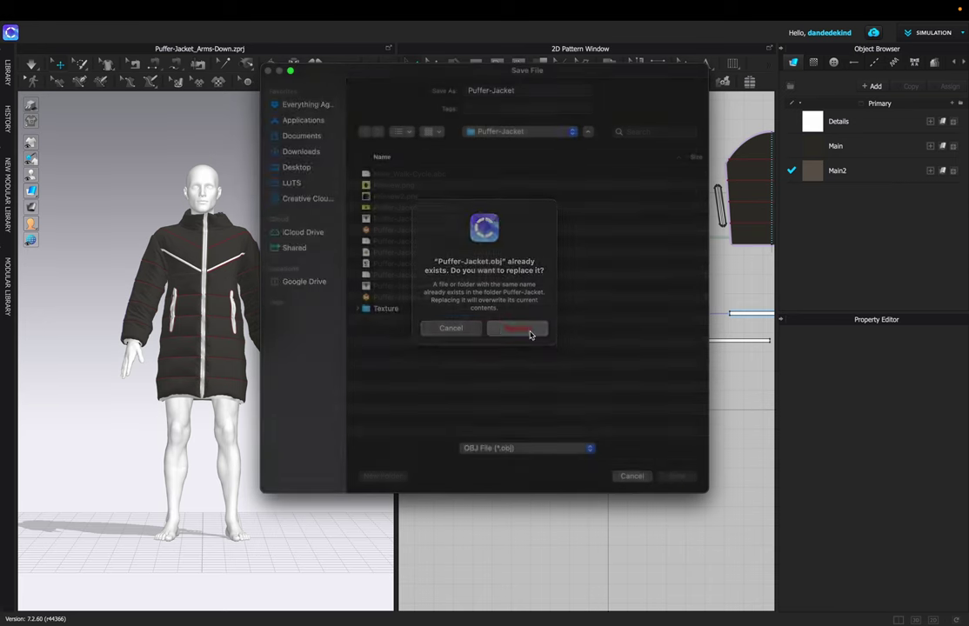
{"action": "left_click", "coordinate": [529, 334]}
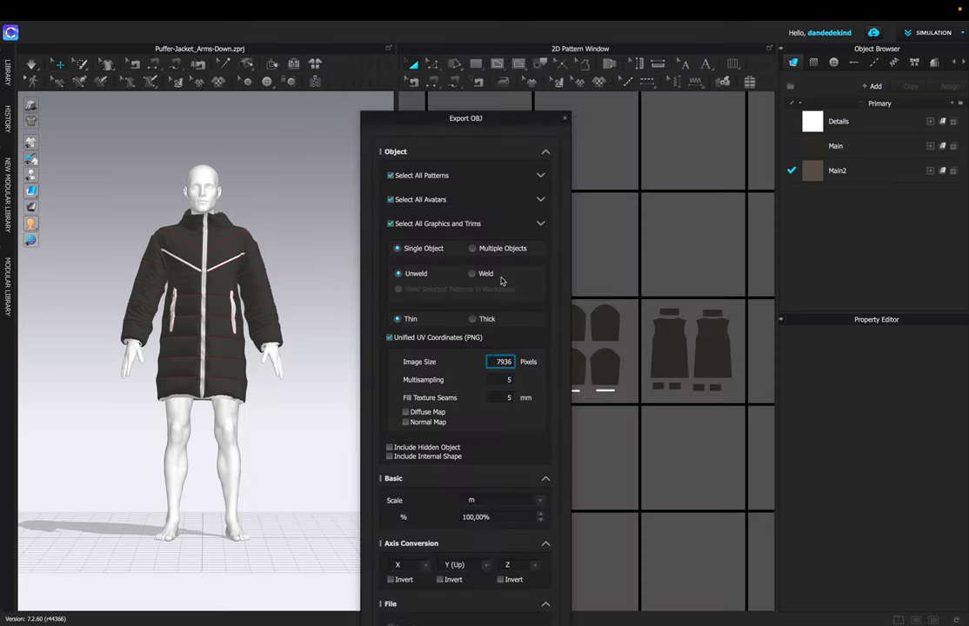
Exclude all avatars, set the garment to Thick, and run the OBJ export
{"action": "left_click_drag", "start_coordinate": [482, 121], "coordinate": [439, 93]}
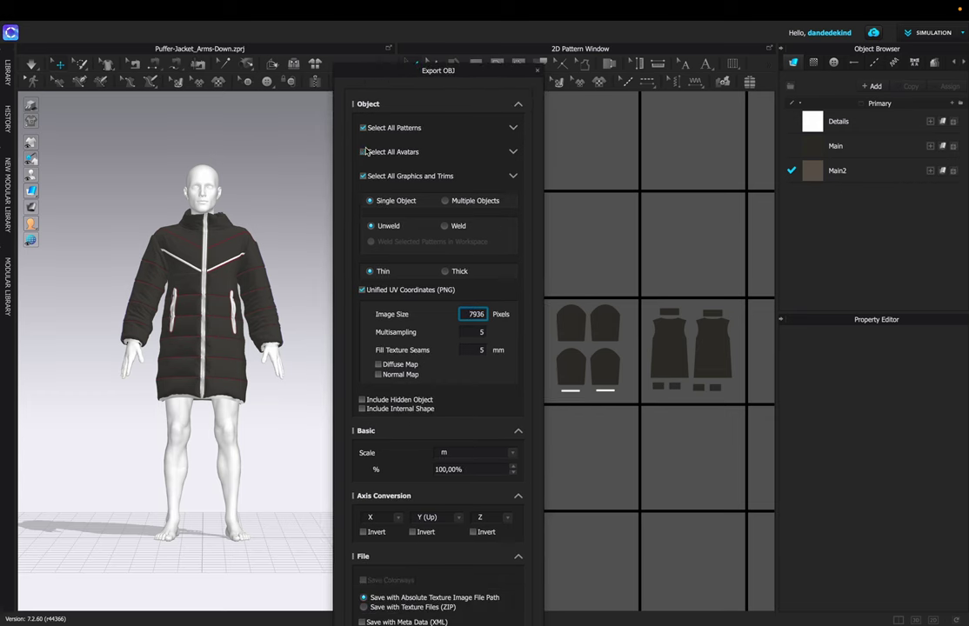
{"action": "left_click", "coordinate": [445, 272]}
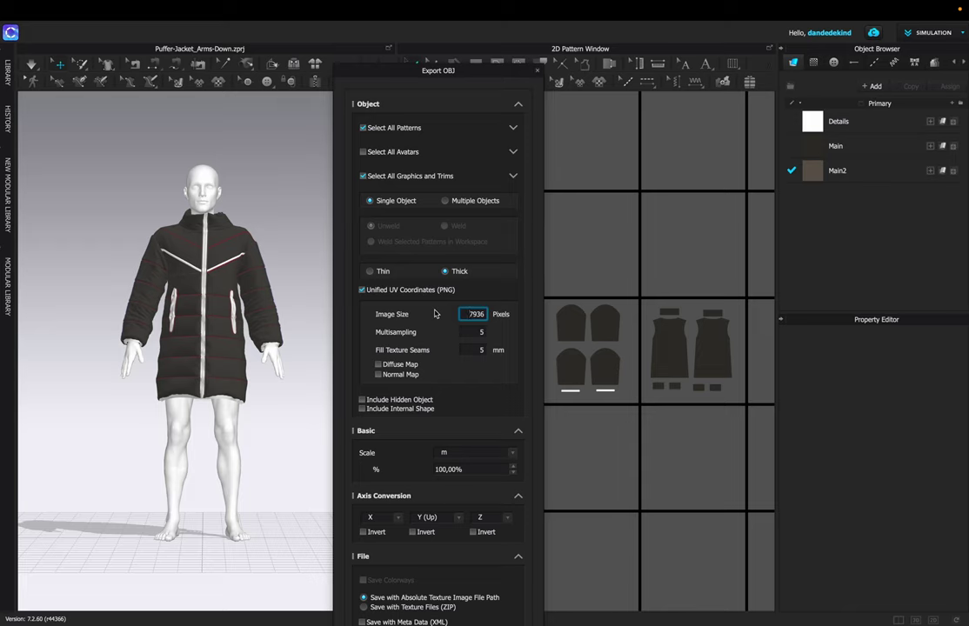
{"action": "left_click_drag", "start_coordinate": [471, 623], "coordinate": [468, 579]}
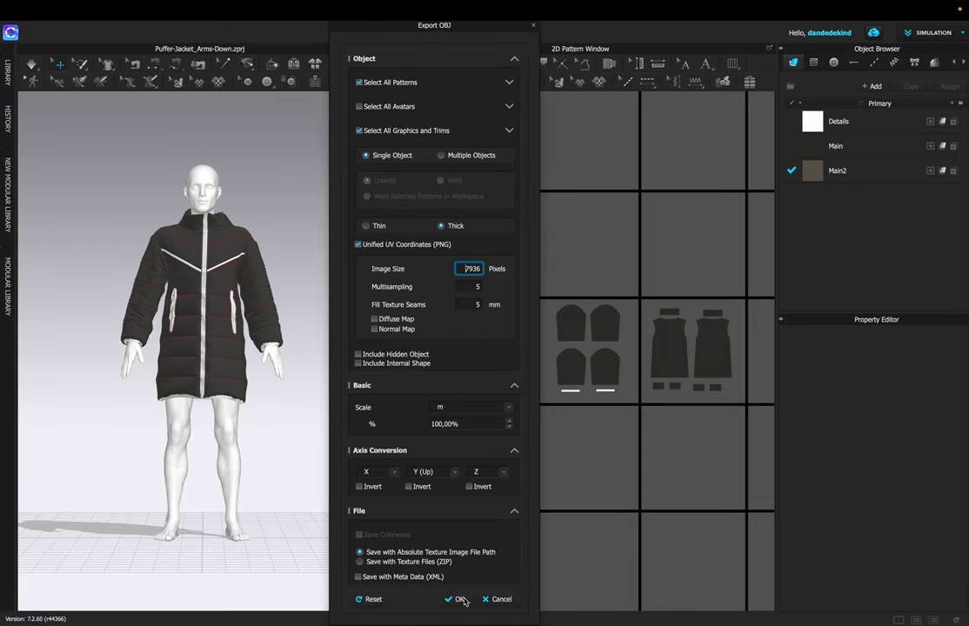
{"action": "left_click", "coordinate": [459, 600]}
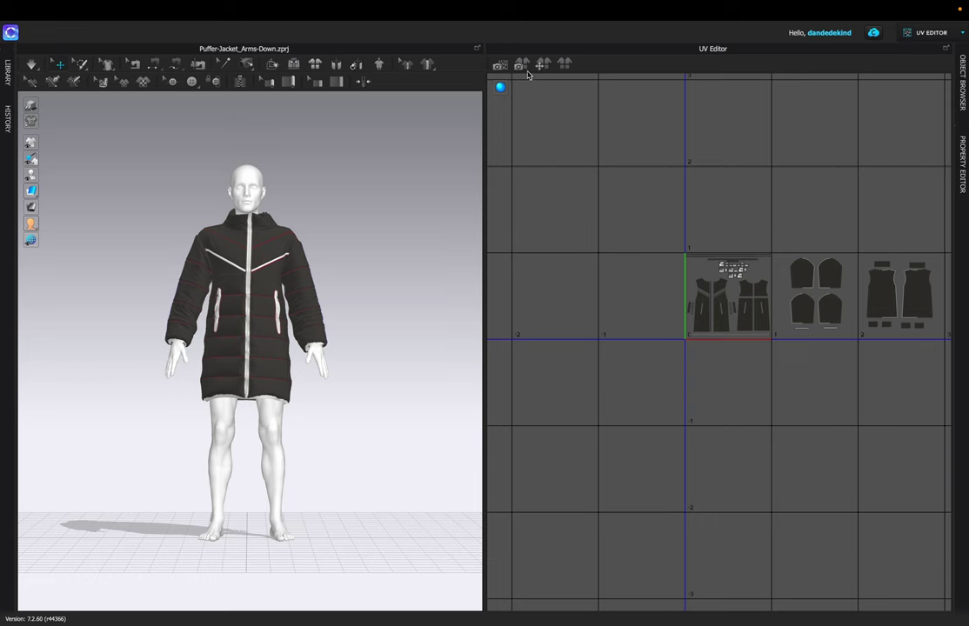
Bake the textures of all UV tiles as PNG files named Puffer-Jacket into the Texture folder
{"action": "left_click", "coordinate": [523, 66]}
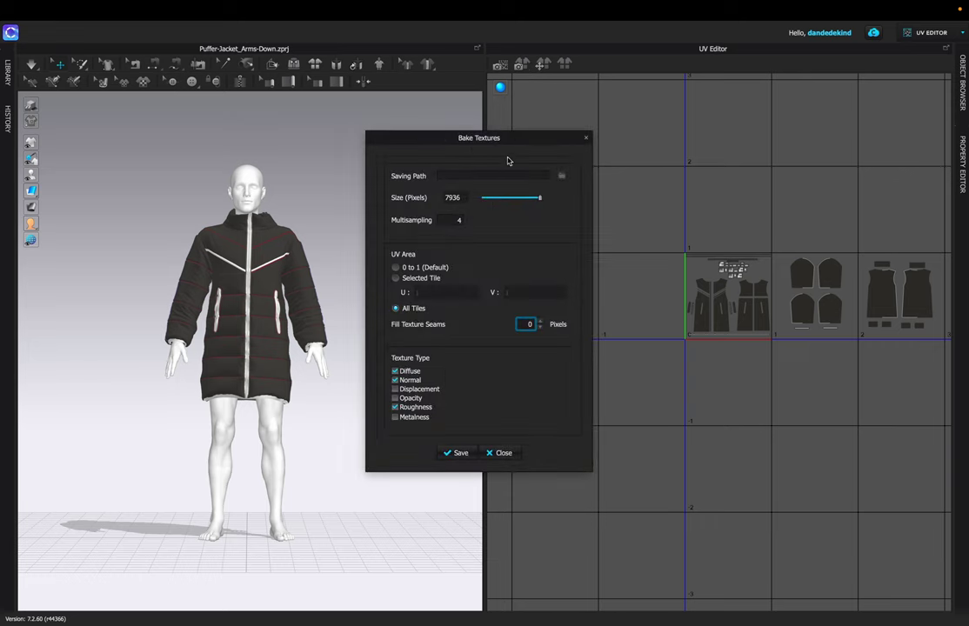
{"action": "left_click", "coordinate": [561, 178]}
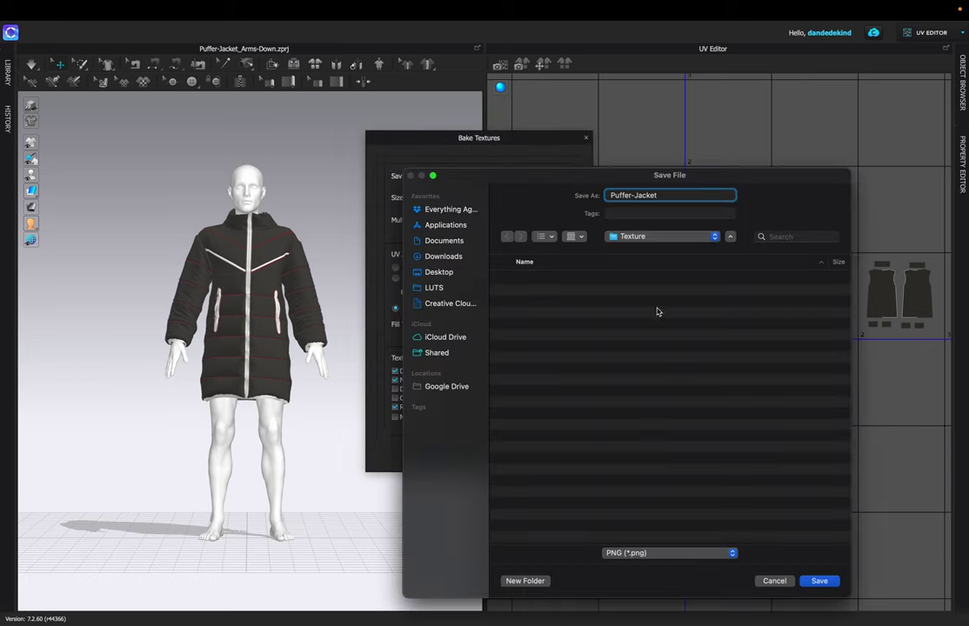
{"action": "left_click", "coordinate": [819, 580]}
{"action": "left_click", "coordinate": [454, 454]}
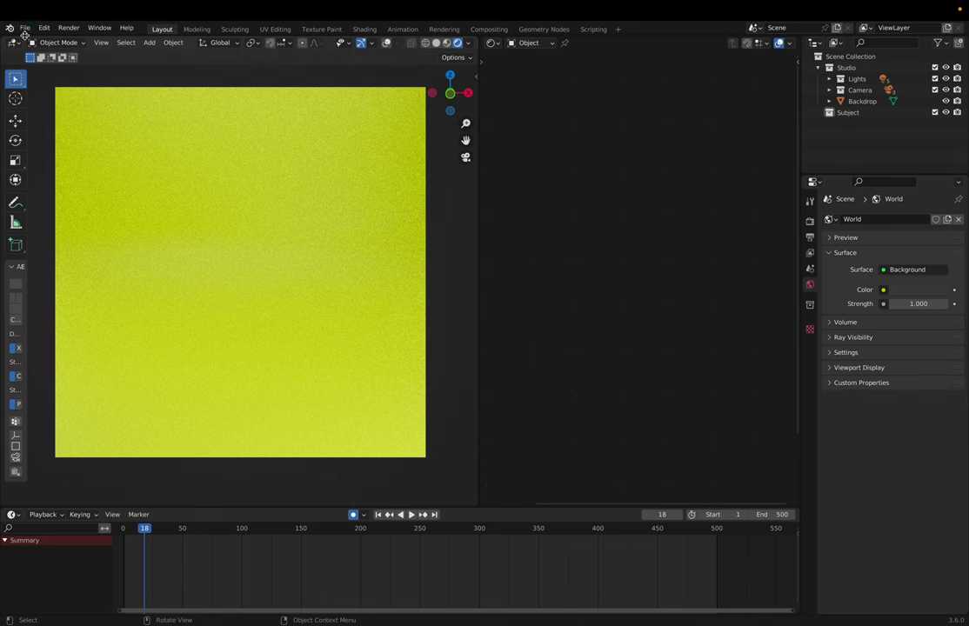
Switch to Blender and import Puffer-Jacket.obj as a Wavefront OBJ into the studio scene
{"action": "left_click", "coordinate": [24, 28]}
{"action": "mouse_move", "coordinate": [86, 185]}
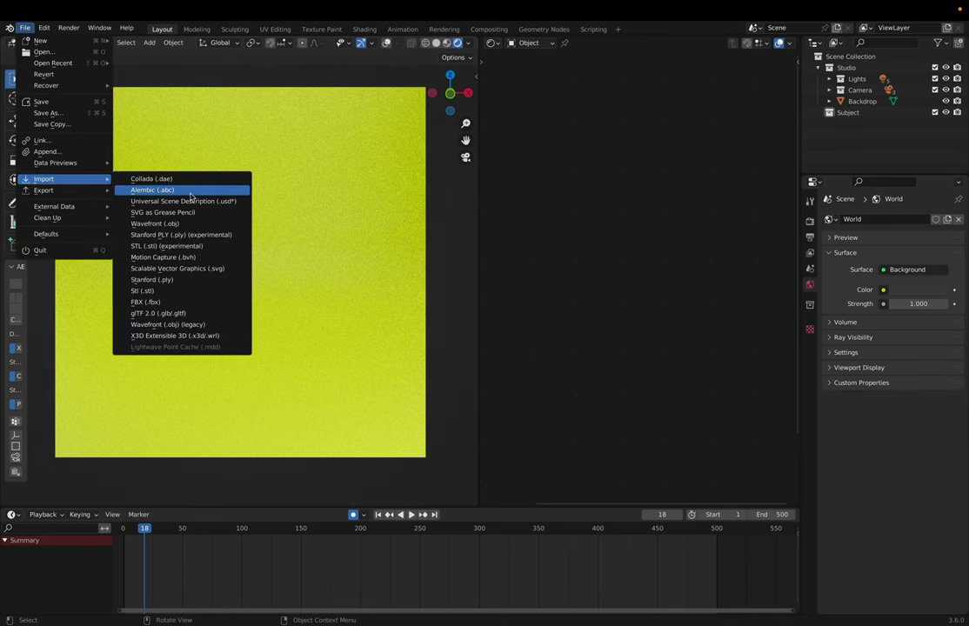
{"action": "left_click", "coordinate": [191, 224]}
{"action": "left_click", "coordinate": [374, 214]}
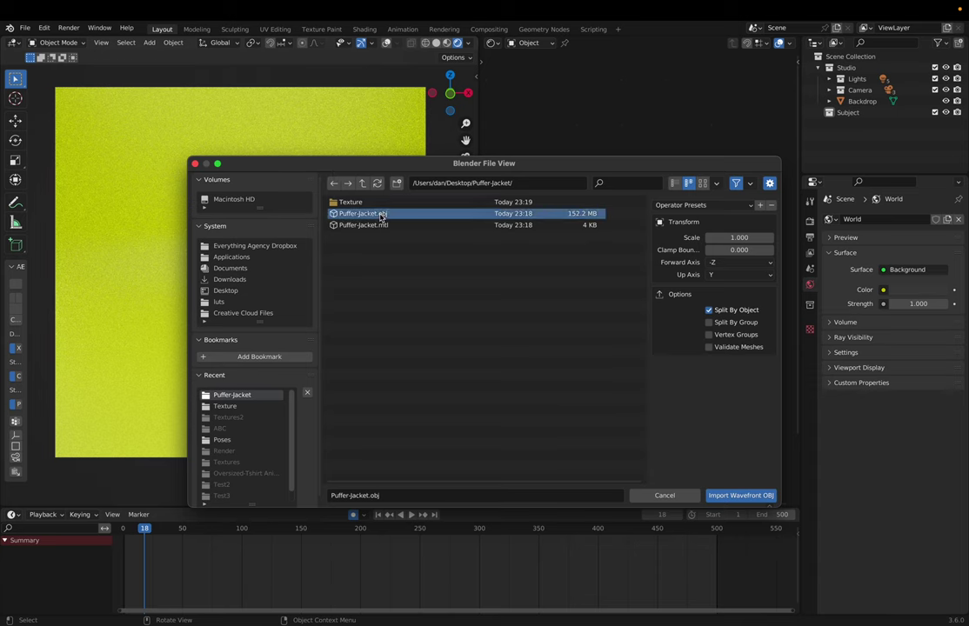
{"action": "left_click", "coordinate": [737, 494]}
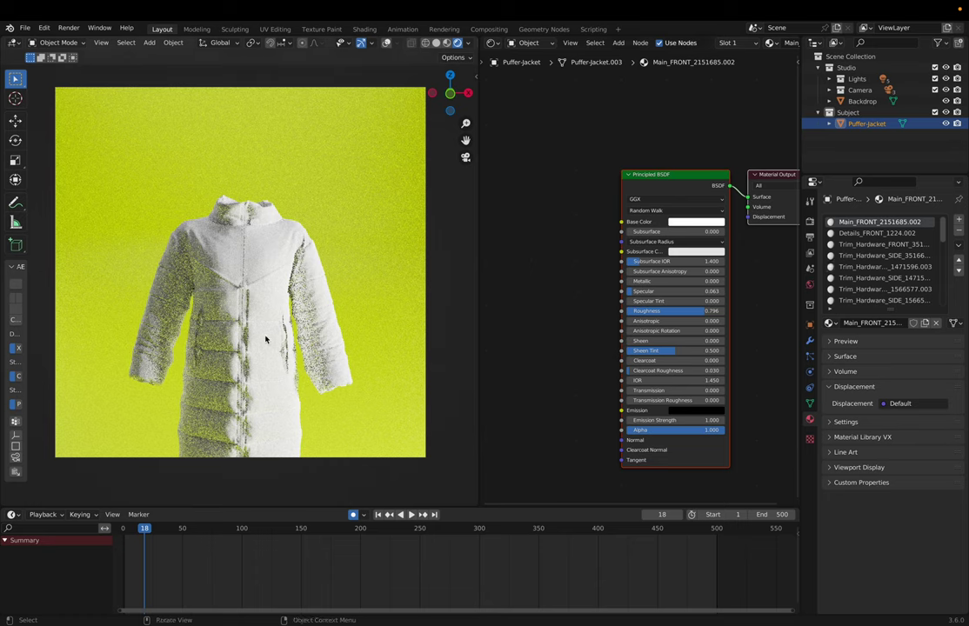
Move the jacket up along the Z axis until it is fully inside the camera frame
{"action": "key", "text": "g"}
{"action": "key", "text": "z"}
{"action": "left_click", "coordinate": [237, 253]}
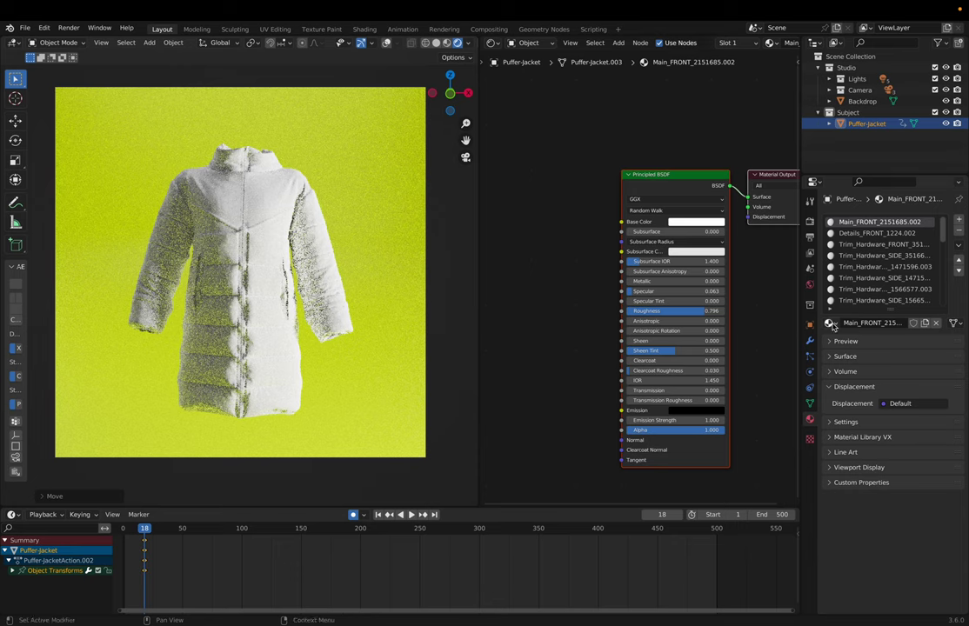
Add an Image Texture node and a Normal Map node to the Main_FRONT_2151685.002 material
{"action": "key", "text": "shift+a"}
{"action": "type", "text": "image"}
{"action": "key", "text": "Return"}
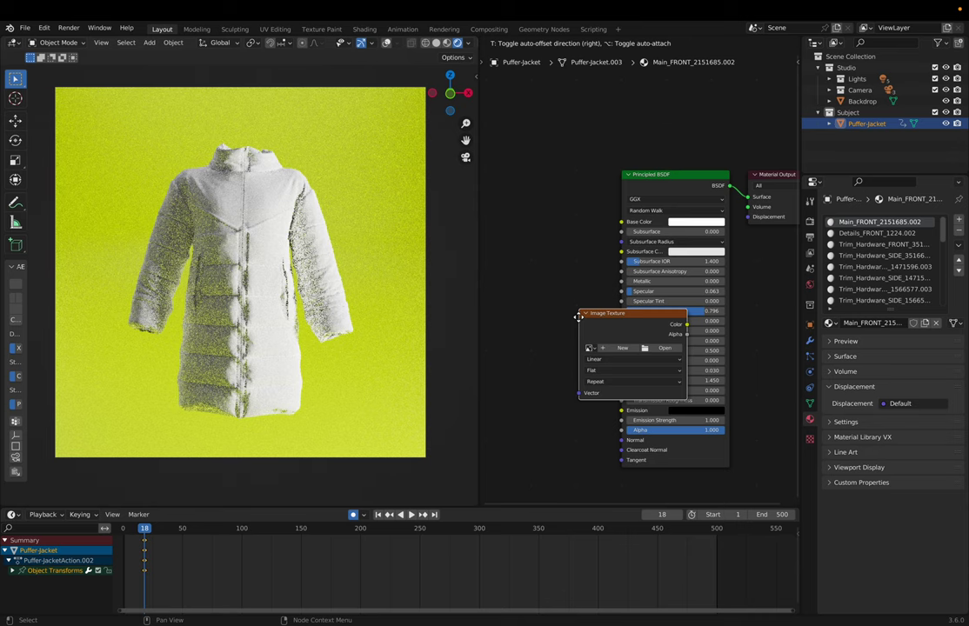
{"action": "left_click", "coordinate": [494, 353]}
{"action": "scroll", "coordinate": [554, 314], "scroll_direction": "up", "scroll_amount": 3}
{"action": "key", "text": "shift+a"}
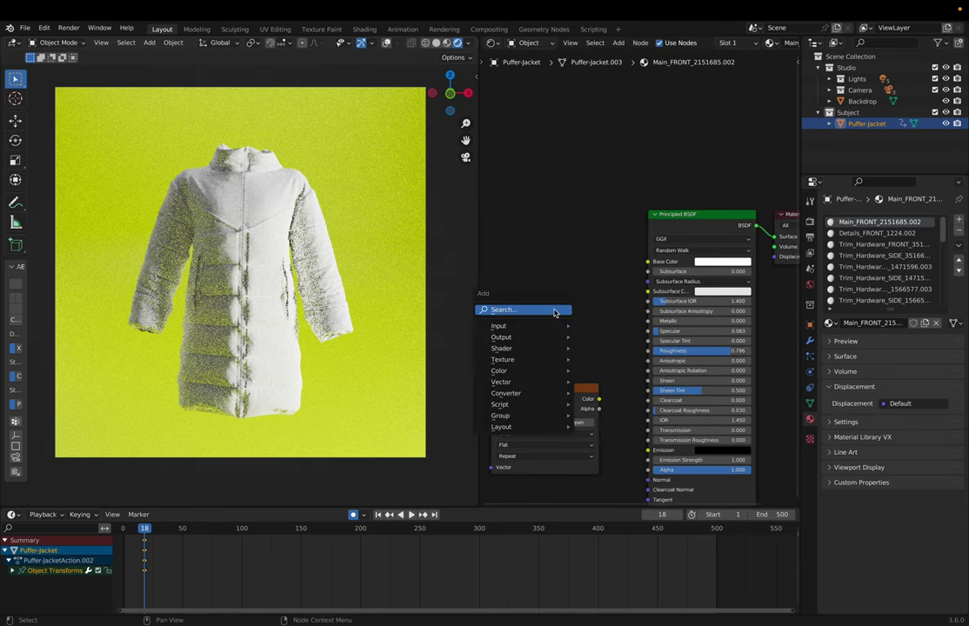
{"action": "type", "text": "norm"}
{"action": "key", "text": "Down"}
{"action": "key", "text": "Return"}
{"action": "left_click", "coordinate": [594, 345]}
Connect the Image Texture's color to the Normal Map's Color input and the Normal Map's output to the Principled BSDF's Normal input
{"action": "scroll", "coordinate": [594, 347], "scroll_direction": "up", "scroll_amount": 4}
{"action": "scroll", "coordinate": [594, 347], "scroll_direction": "down", "scroll_amount": 4}
{"action": "scroll", "coordinate": [594, 348], "scroll_direction": "down", "scroll_amount": 2}
{"action": "scroll", "coordinate": [594, 348], "scroll_direction": "down", "scroll_amount": 2}
{"action": "left_click_drag", "start_coordinate": [557, 322], "coordinate": [544, 322]}
{"action": "scroll", "coordinate": [545, 322], "scroll_direction": "left", "scroll_amount": 1}
{"action": "left_click_drag", "start_coordinate": [610, 247], "coordinate": [609, 405]}
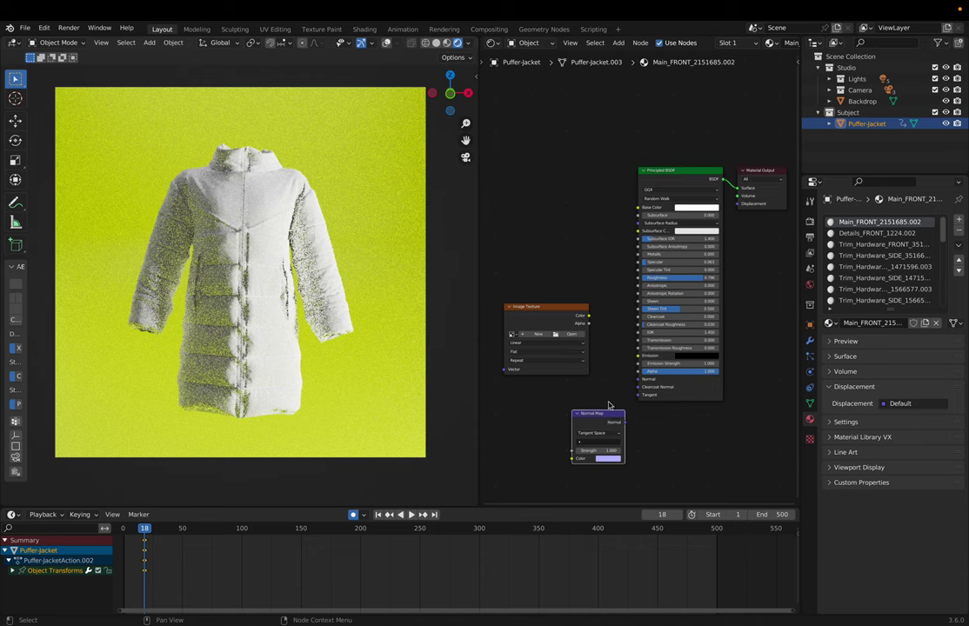
{"action": "left_click_drag", "start_coordinate": [591, 321], "coordinate": [578, 463]}
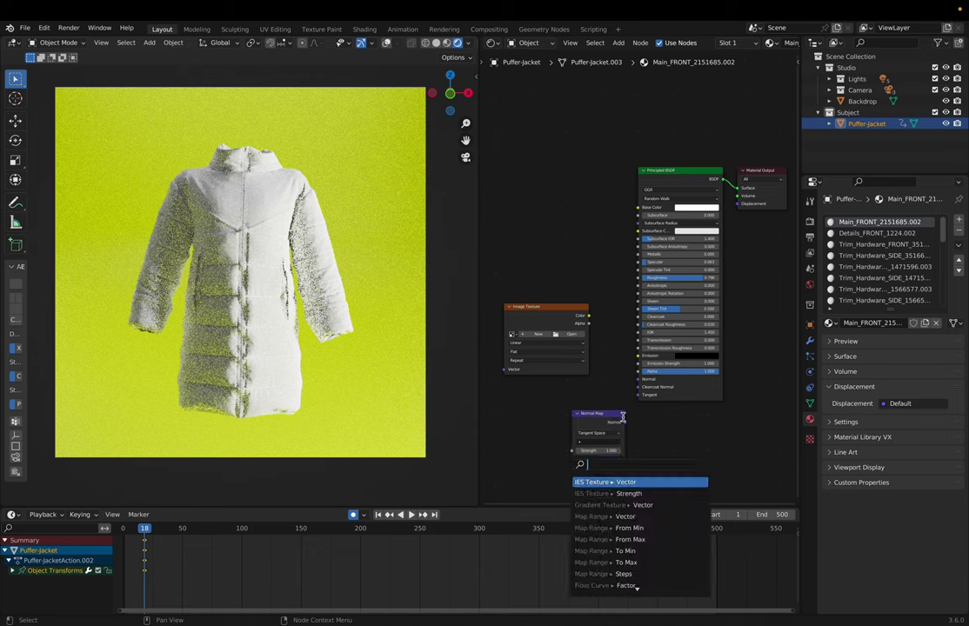
{"action": "left_click_drag", "start_coordinate": [551, 303], "coordinate": [534, 305]}
{"action": "left_click_drag", "start_coordinate": [594, 421], "coordinate": [636, 383]}
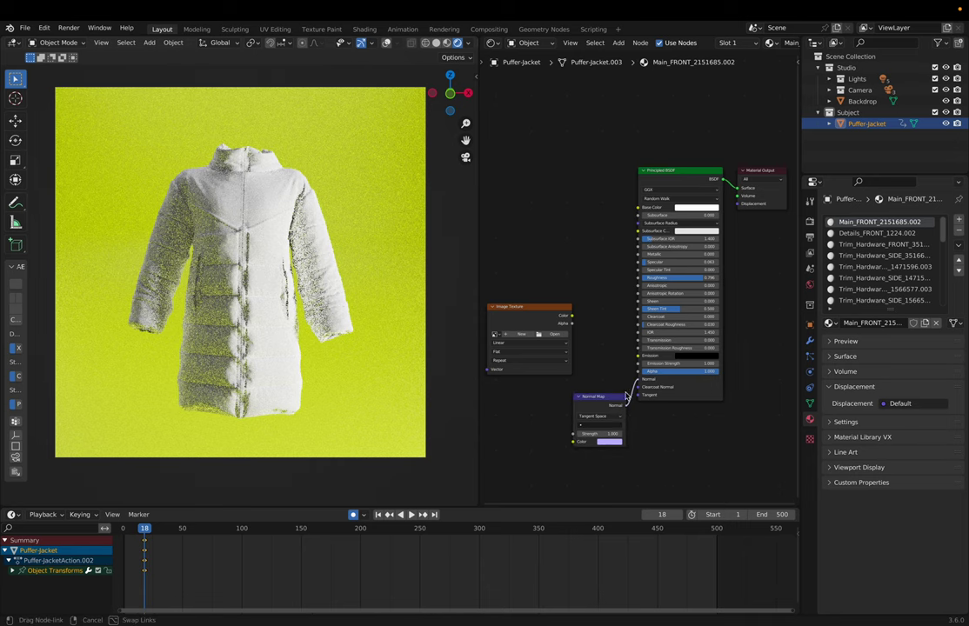
{"action": "left_click_drag", "start_coordinate": [573, 437], "coordinate": [571, 320]}
Load Puffer-Jacket_normal_1001.png from the Texture folder as Non-Color UDIM tiles, and space out the image and Normal Map nodes
{"action": "left_click", "coordinate": [554, 334]}
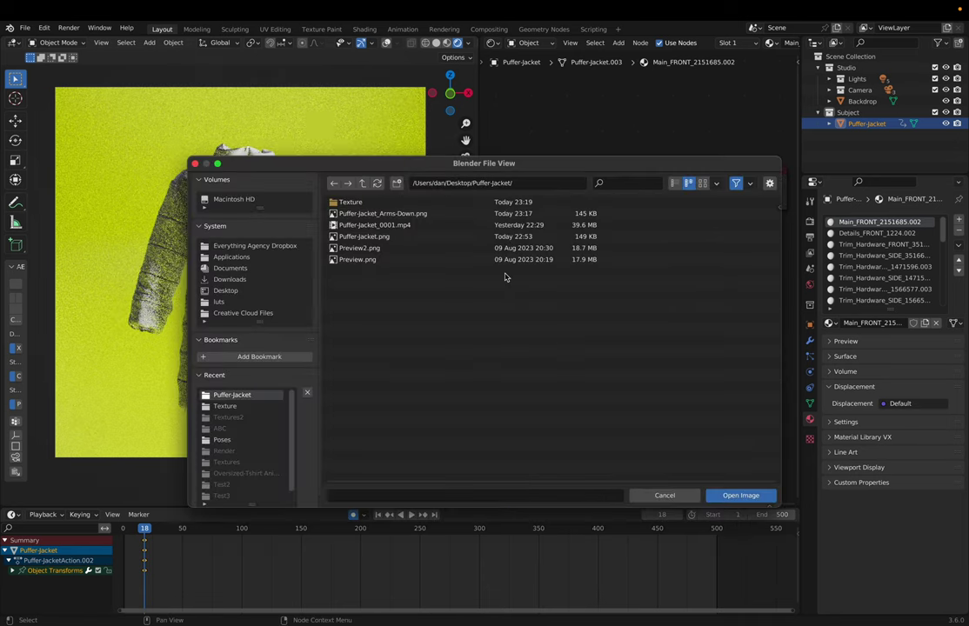
{"action": "left_click", "coordinate": [407, 201]}
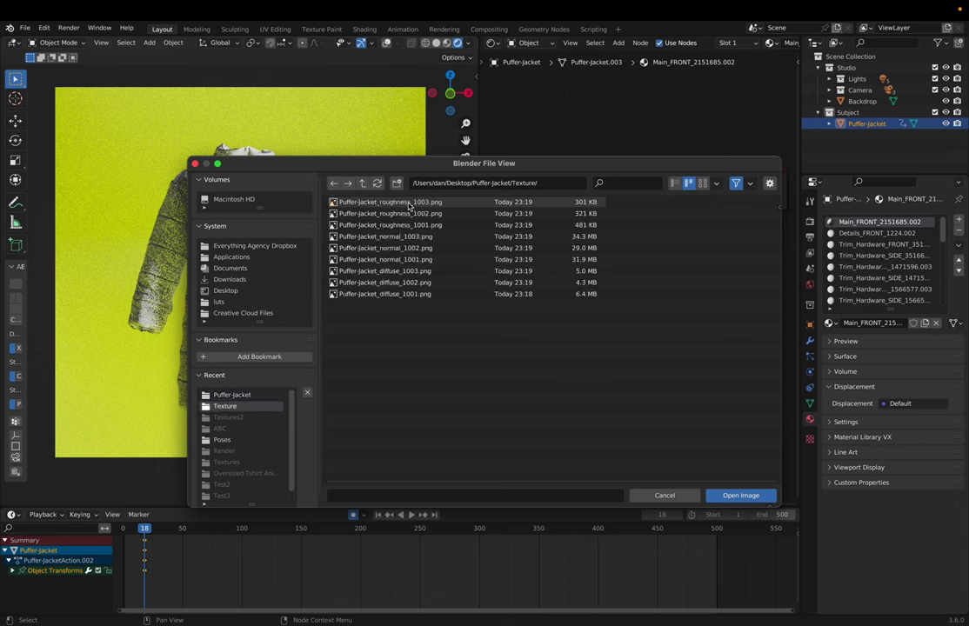
{"action": "left_click", "coordinate": [439, 259]}
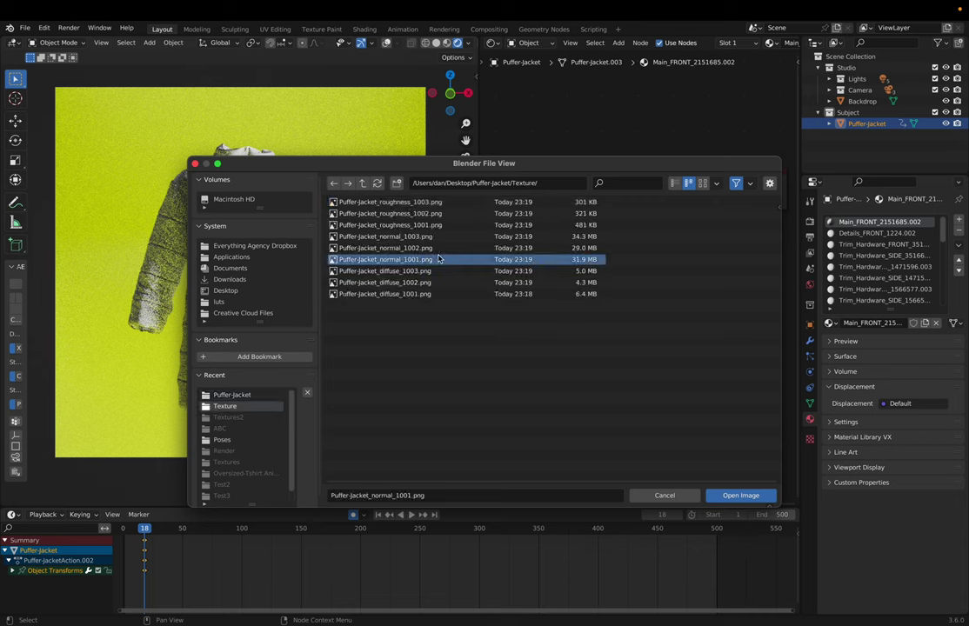
{"action": "left_click", "coordinate": [733, 496]}
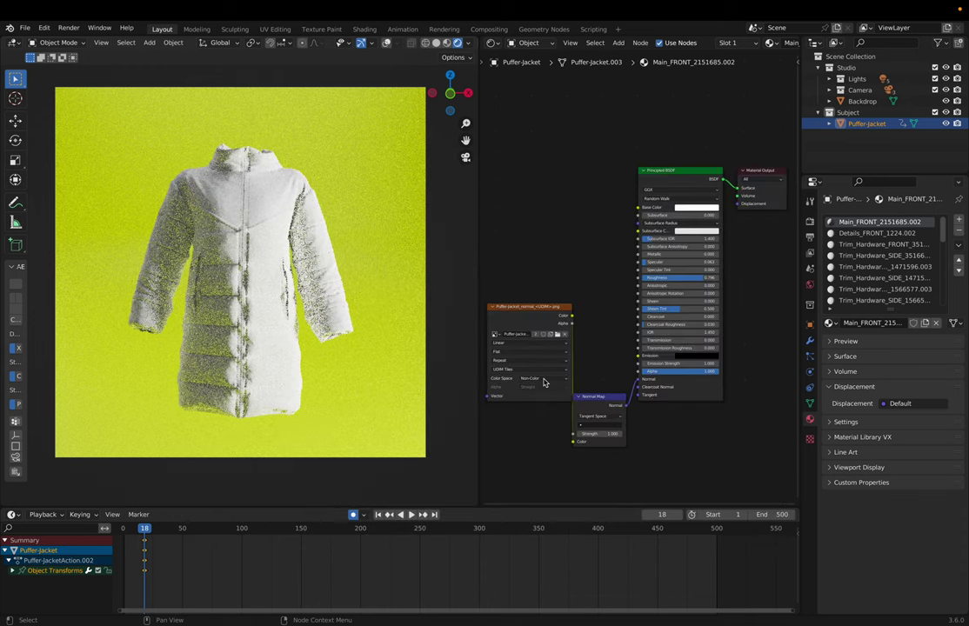
{"action": "scroll", "coordinate": [561, 287], "scroll_direction": "down", "scroll_amount": 1}
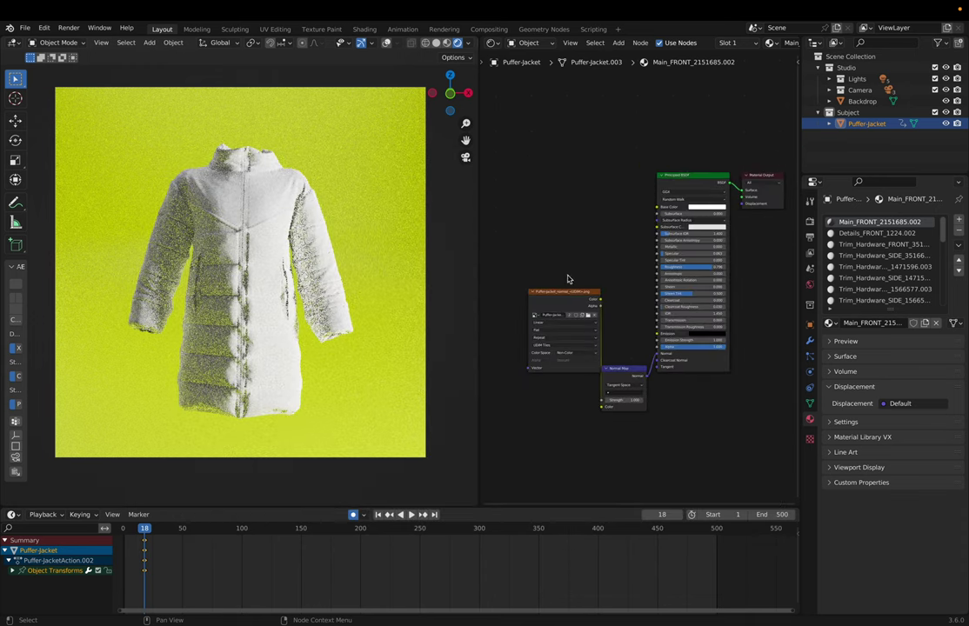
{"action": "left_click_drag", "start_coordinate": [576, 295], "coordinate": [548, 309]}
{"action": "left_click_drag", "start_coordinate": [616, 370], "coordinate": [607, 336]}
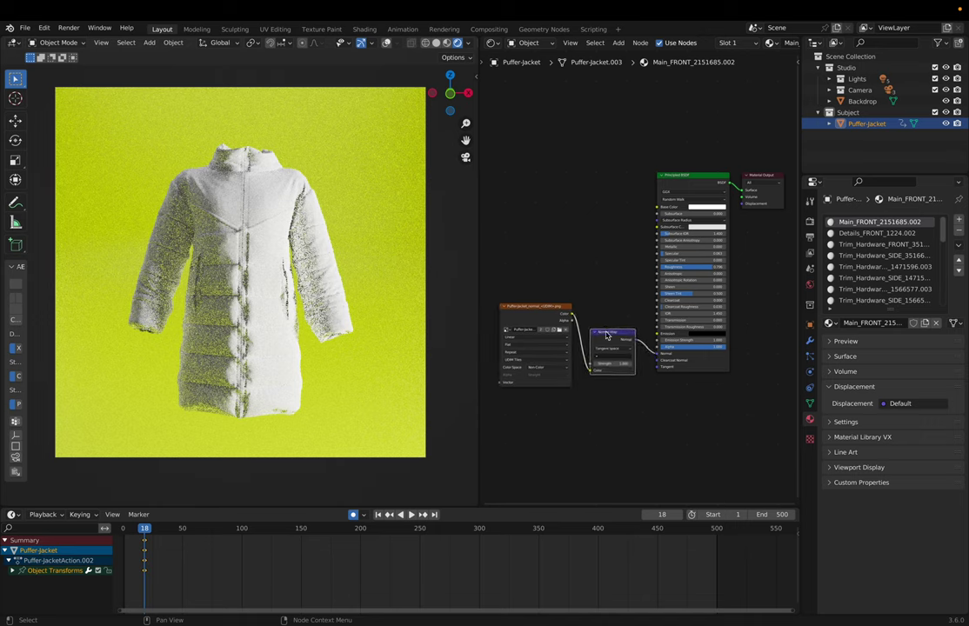
Set the Main_FRONT_2151685.002 material's base color to black and rename the material Main
{"action": "left_click", "coordinate": [706, 209]}
{"action": "left_click_drag", "start_coordinate": [740, 126], "coordinate": [741, 163]}
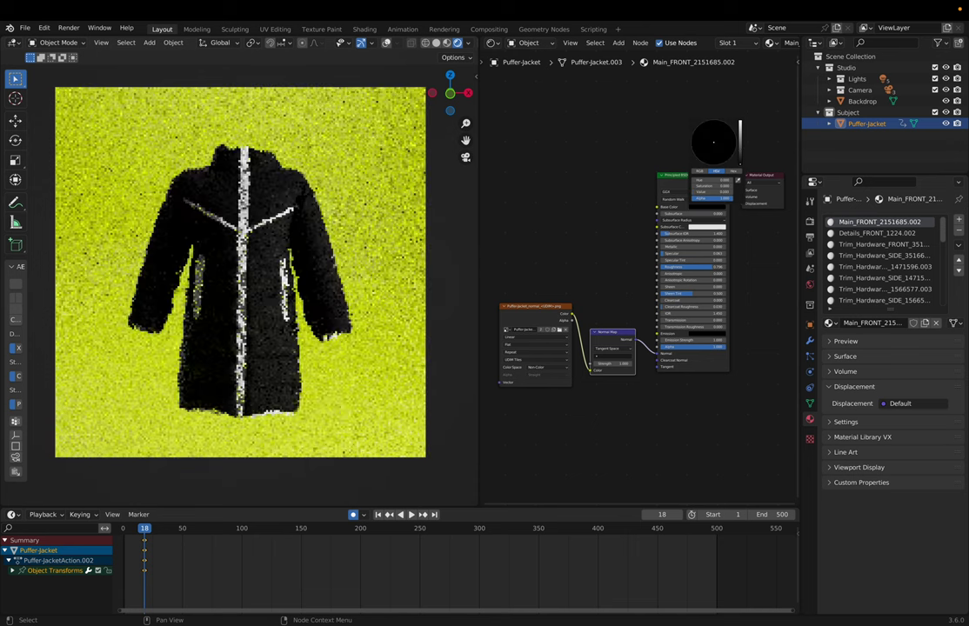
{"action": "double_click", "coordinate": [862, 225]}
{"action": "left_click", "coordinate": [858, 224]}
{"action": "left_click_drag", "start_coordinate": [856, 224], "coordinate": [921, 224]}
{"action": "key", "text": "BackSpace"}
{"action": "key", "text": "Return"}
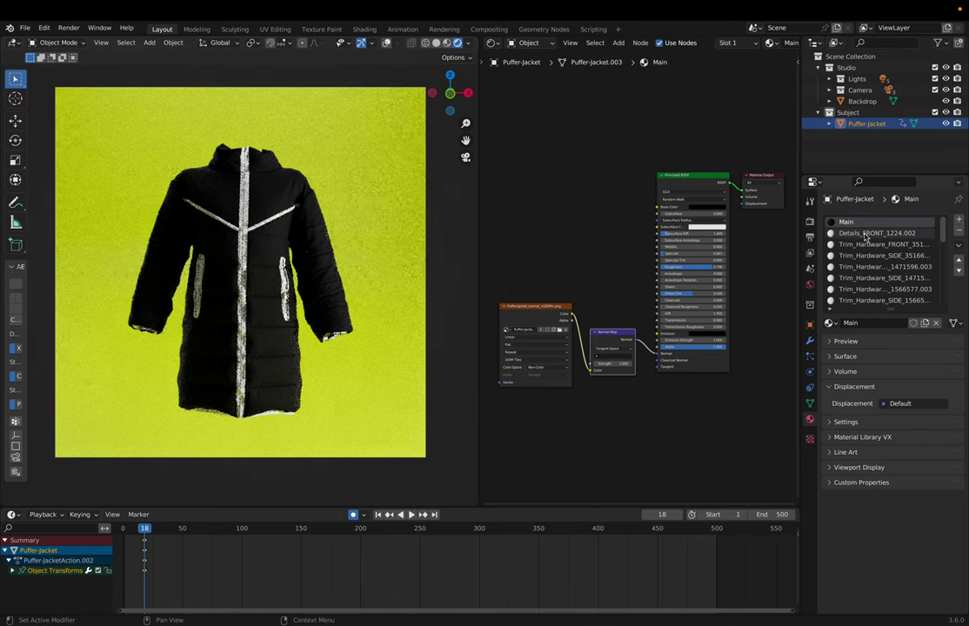
Rename the Details_FRONT_1224.002 material as Details
{"action": "left_click", "coordinate": [866, 235]}
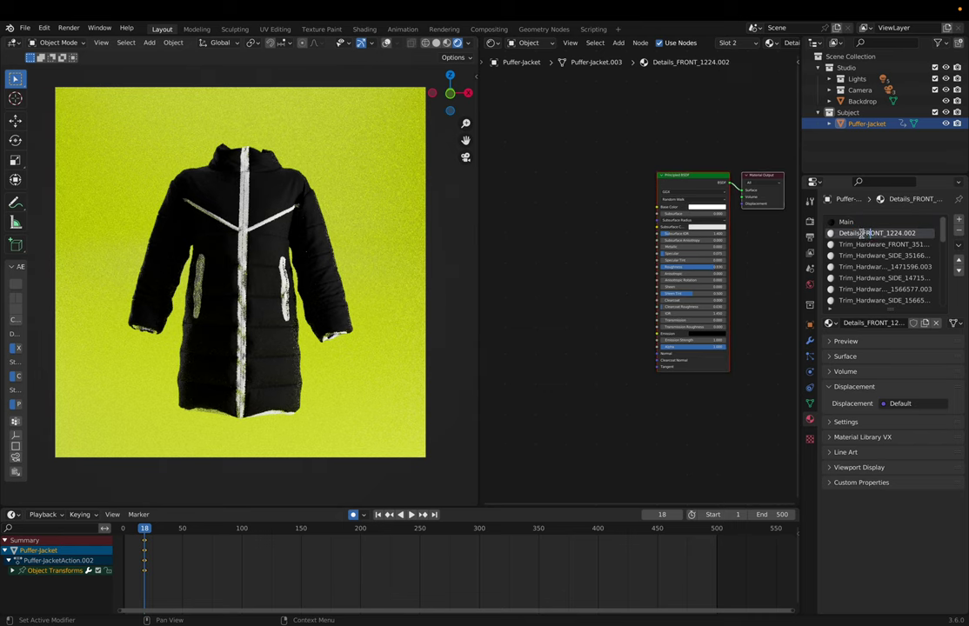
{"action": "left_click_drag", "start_coordinate": [885, 233], "coordinate": [965, 236]}
{"action": "key", "text": "BackSpace"}
{"action": "key", "text": "Return"}
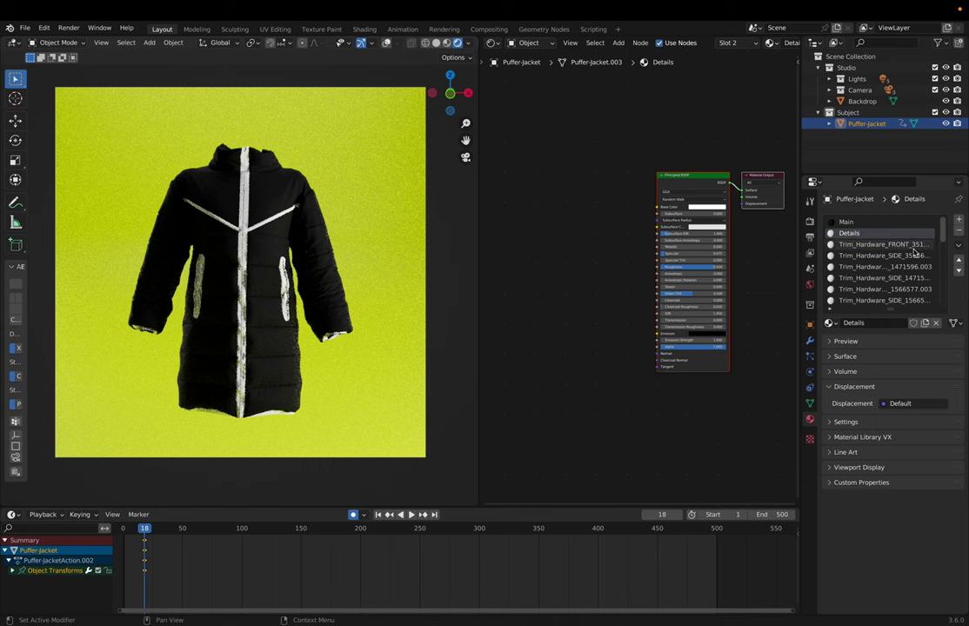
Set the Main material's Metallic to 0.314, Specular 0.472, Roughness 0.205 and Sheen 0.120, and lighten its base color slightly
{"action": "left_click", "coordinate": [848, 222]}
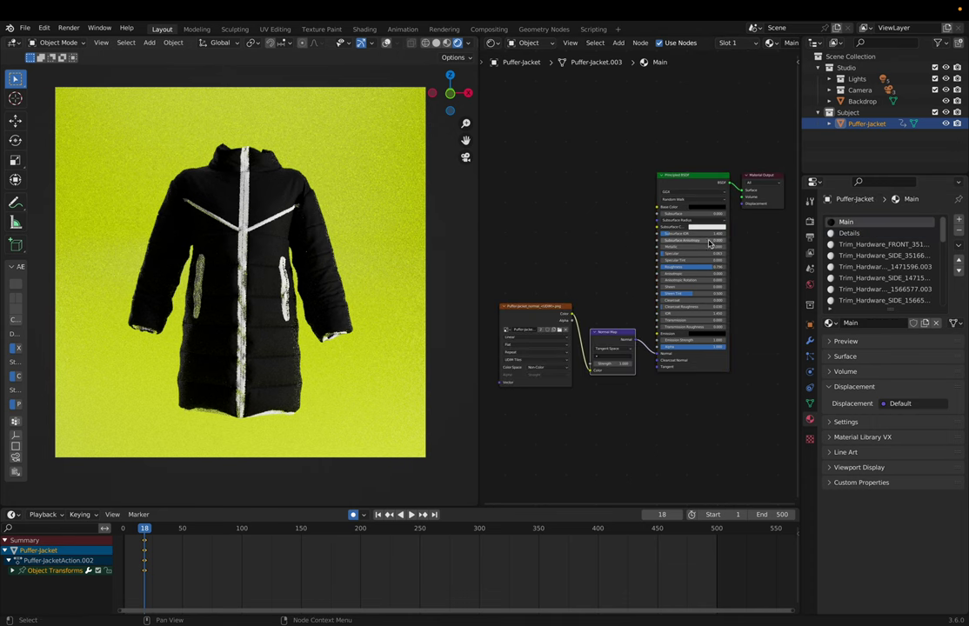
{"action": "left_click_drag", "start_coordinate": [706, 267], "coordinate": [674, 267]}
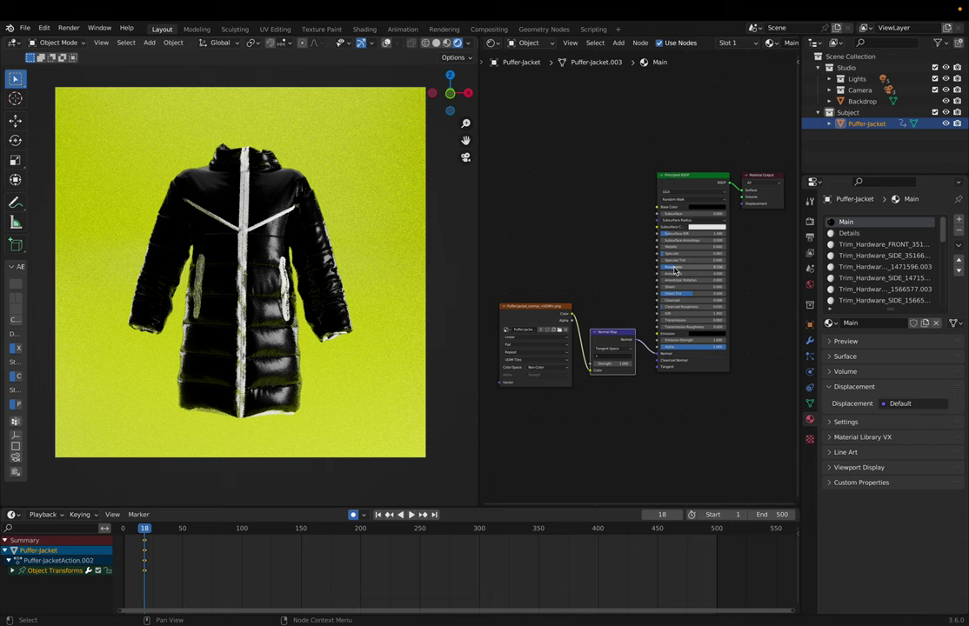
{"action": "scroll", "coordinate": [609, 276], "scroll_direction": "up", "scroll_amount": 3}
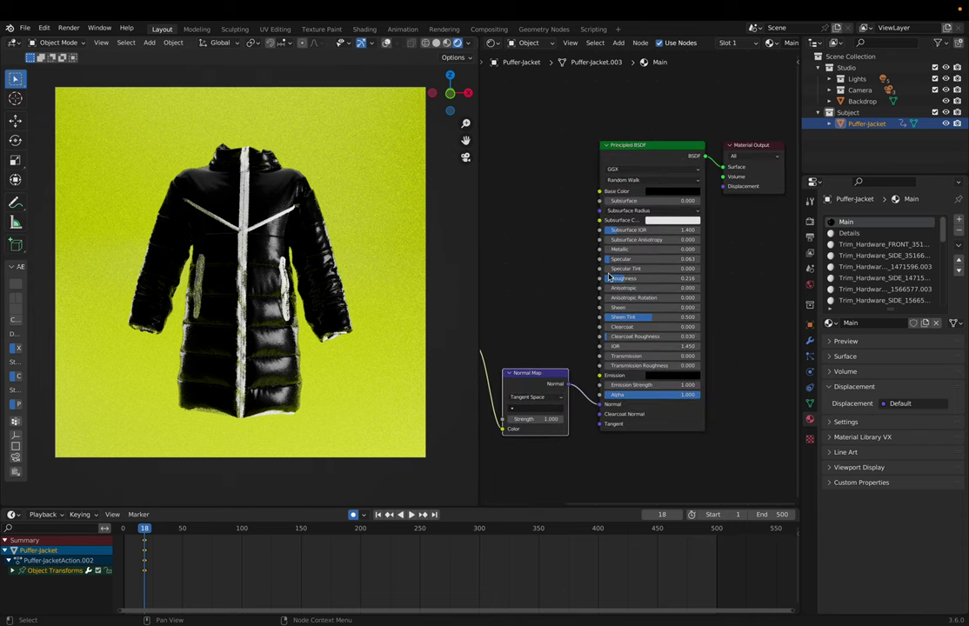
{"action": "left_click_drag", "start_coordinate": [643, 249], "coordinate": [676, 249]}
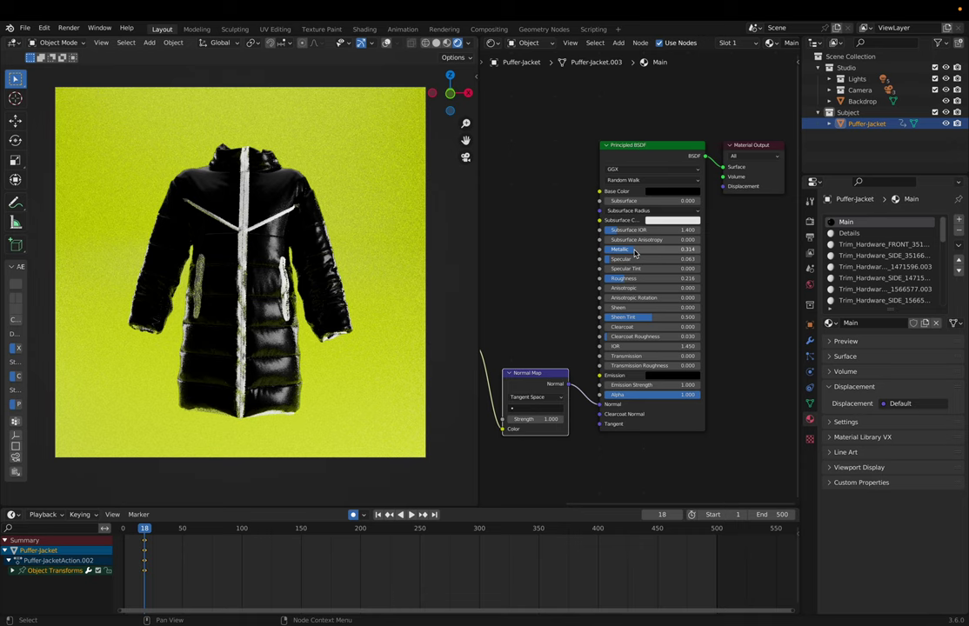
{"action": "left_click_drag", "start_coordinate": [631, 278], "coordinate": [642, 307]}
{"action": "left_click_drag", "start_coordinate": [622, 260], "coordinate": [661, 259]}
{"action": "left_click", "coordinate": [684, 191]}
{"action": "left_click_drag", "start_coordinate": [720, 125], "coordinate": [720, 120]}
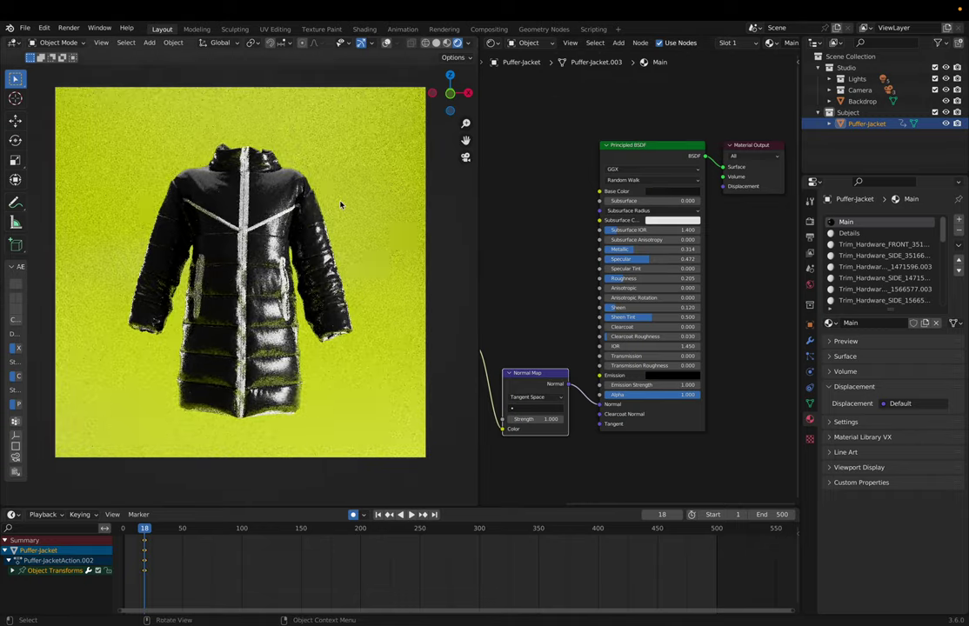
Set the Details material's base color to a dark grey with a value of 0.092
{"action": "scroll", "coordinate": [340, 205], "scroll_direction": "up", "scroll_amount": 2}
{"action": "left_click", "coordinate": [102, 43]}
{"action": "mouse_move", "coordinate": [198, 182]}
{"action": "left_click", "coordinate": [257, 183]}
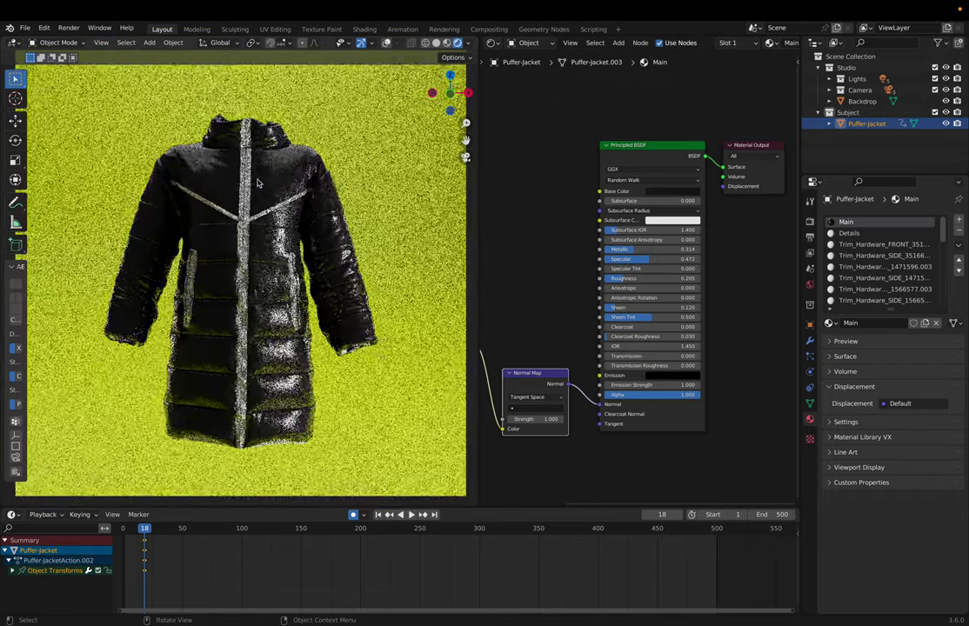
{"action": "left_click", "coordinate": [849, 233]}
{"action": "left_click", "coordinate": [672, 190]}
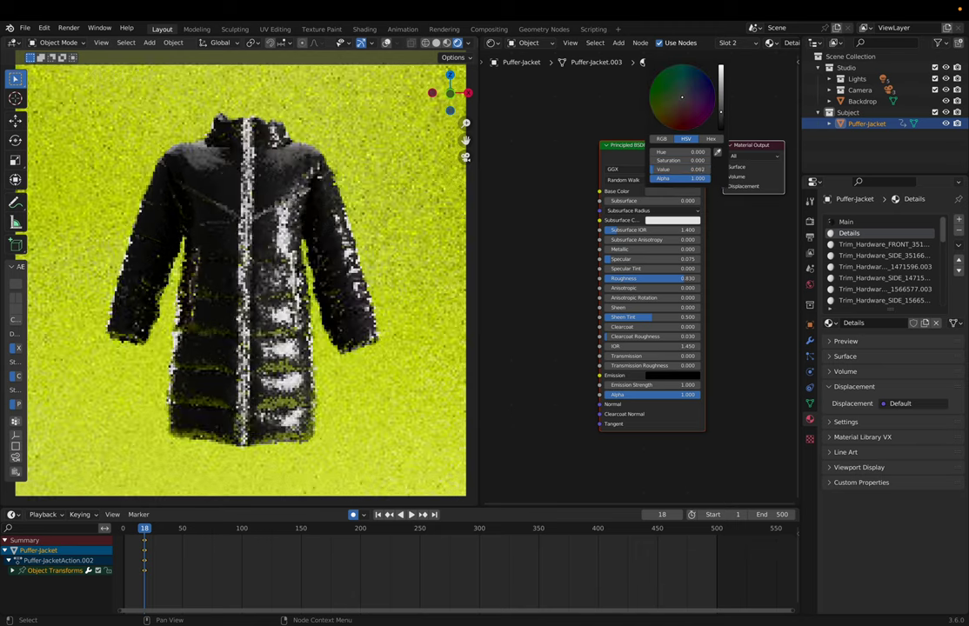
Color Material351551.003 and Material351588.003 bright magenta to identify which zip parts they cover
{"action": "left_click", "coordinate": [854, 276]}
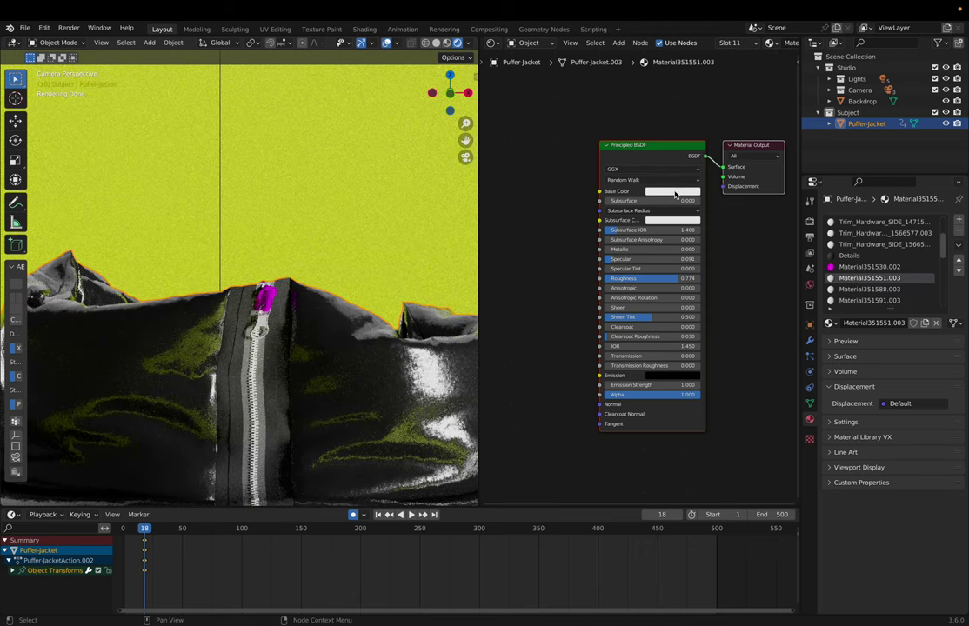
{"action": "left_click", "coordinate": [675, 192]}
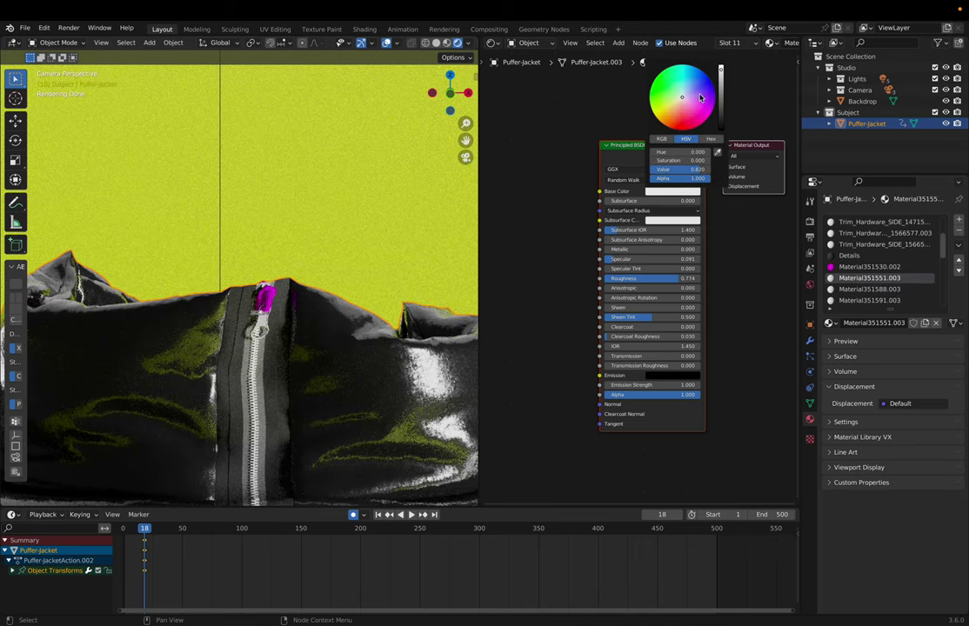
{"action": "left_click", "coordinate": [713, 113]}
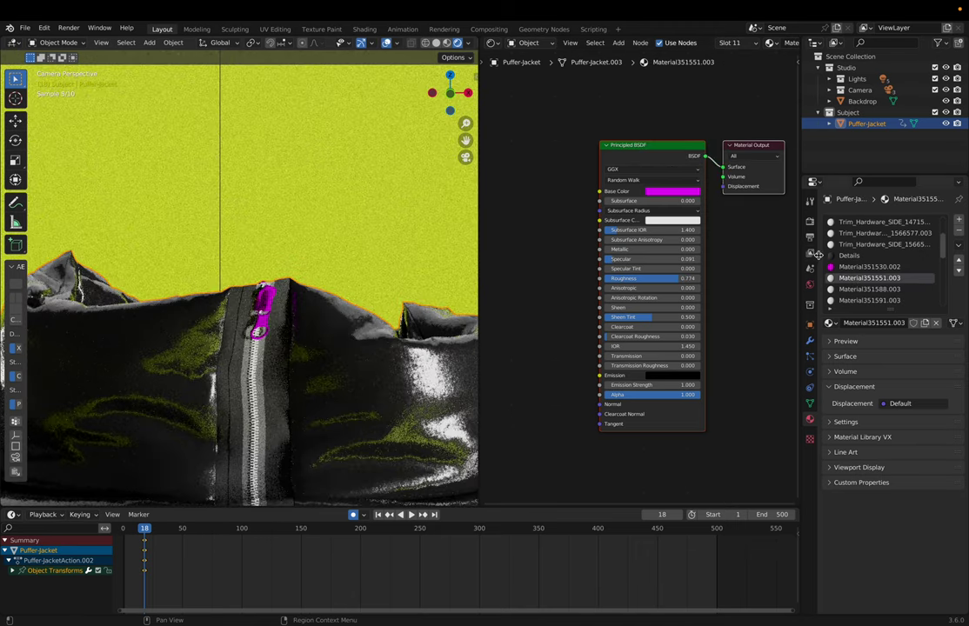
{"action": "left_click", "coordinate": [868, 289]}
{"action": "left_click", "coordinate": [672, 190]}
{"action": "left_click", "coordinate": [704, 128]}
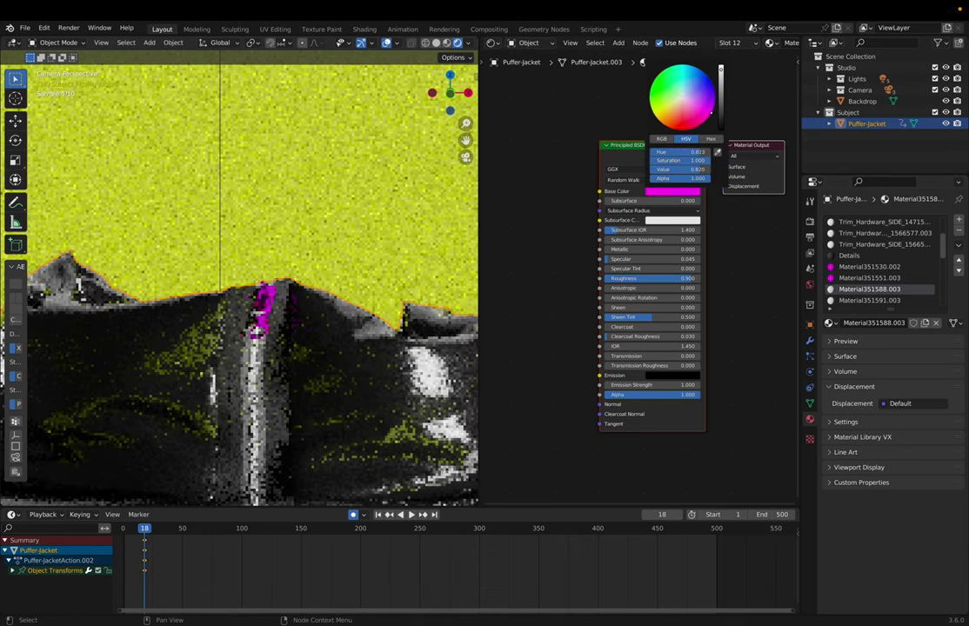
Remove the Material351588.003 and Material351551.003 slots from the jacket
{"action": "scroll", "coordinate": [867, 296], "scroll_direction": "down", "scroll_amount": 1}
{"action": "scroll", "coordinate": [870, 287], "scroll_direction": "down", "scroll_amount": 1}
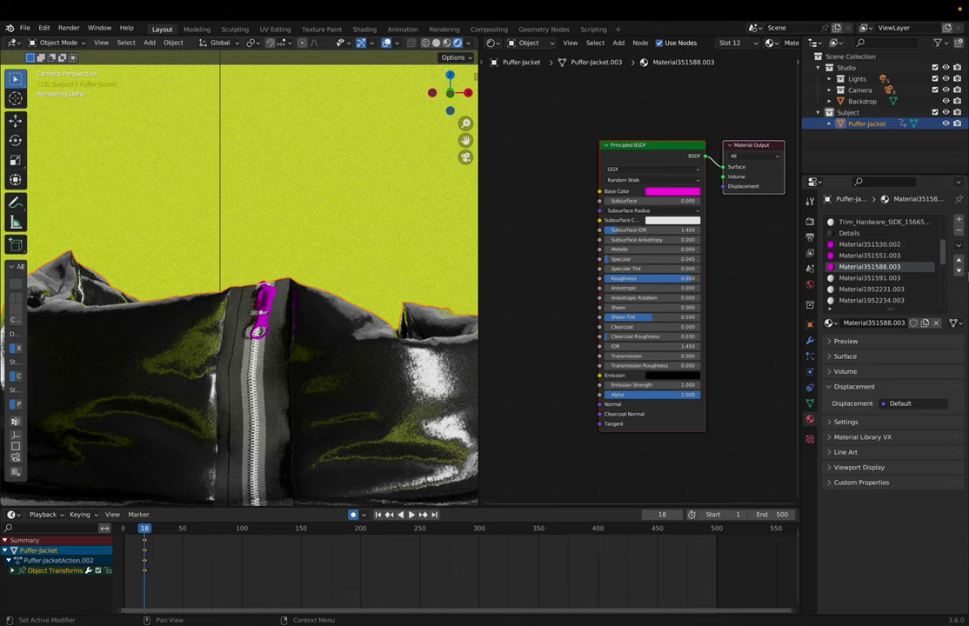
{"action": "left_click", "coordinate": [960, 232]}
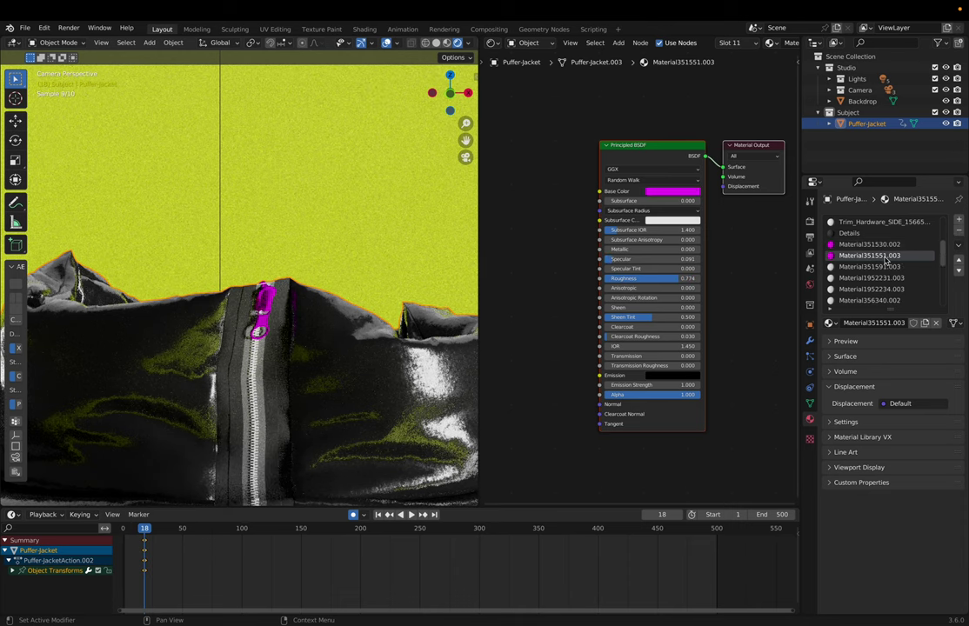
{"action": "left_click", "coordinate": [960, 232]}
Rename the magenta Material351530.002 as Zips
{"action": "left_click", "coordinate": [826, 10]}
{"action": "left_click", "coordinate": [850, 252]}
{"action": "double_click", "coordinate": [853, 244]}
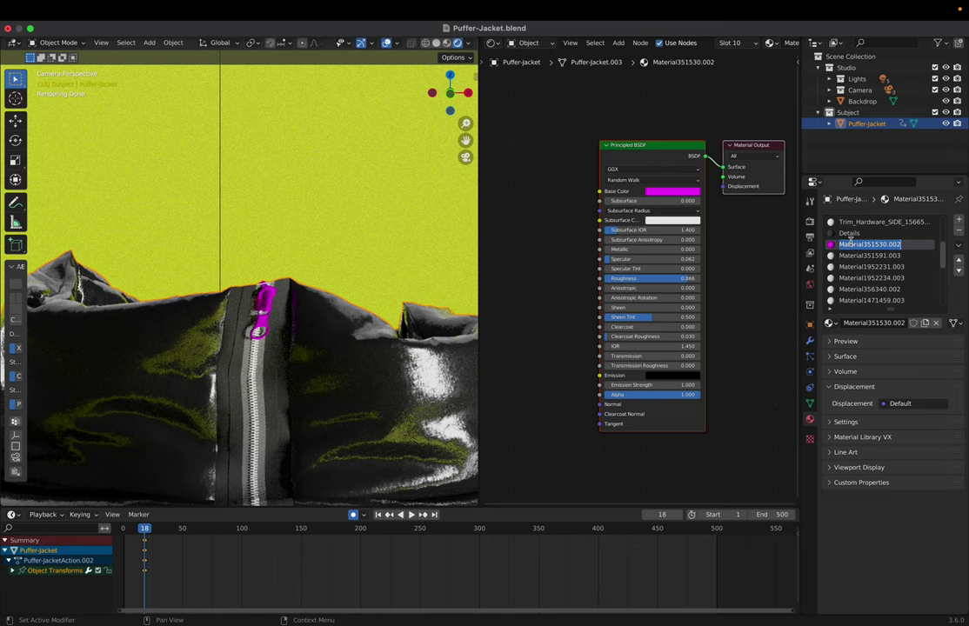
{"action": "type", "text": "Zips"}
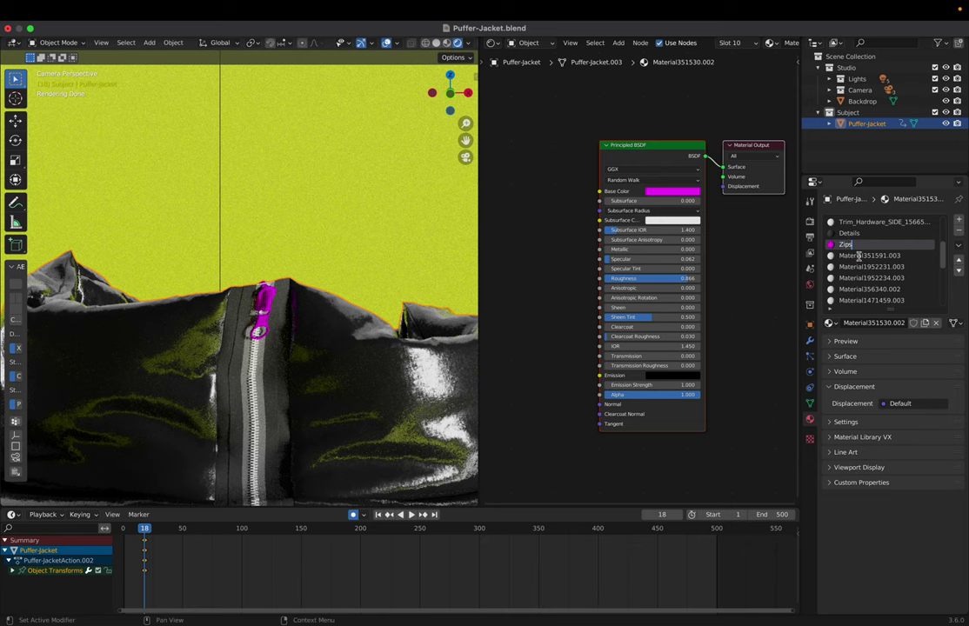
{"action": "key", "text": "Return"}
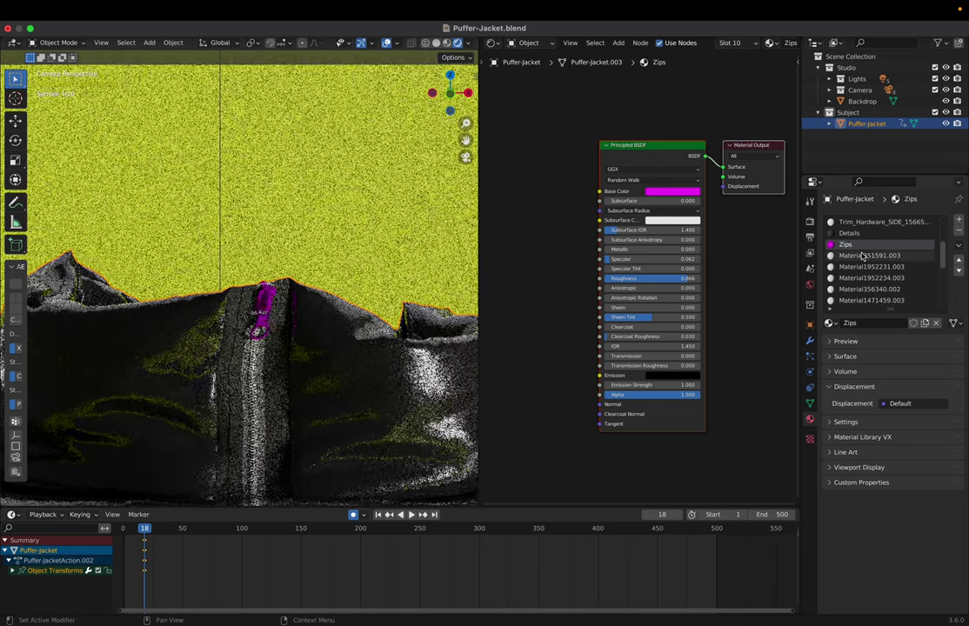
Darken the Zips material's base color to a value of 0.078
{"action": "left_click", "coordinate": [666, 193]}
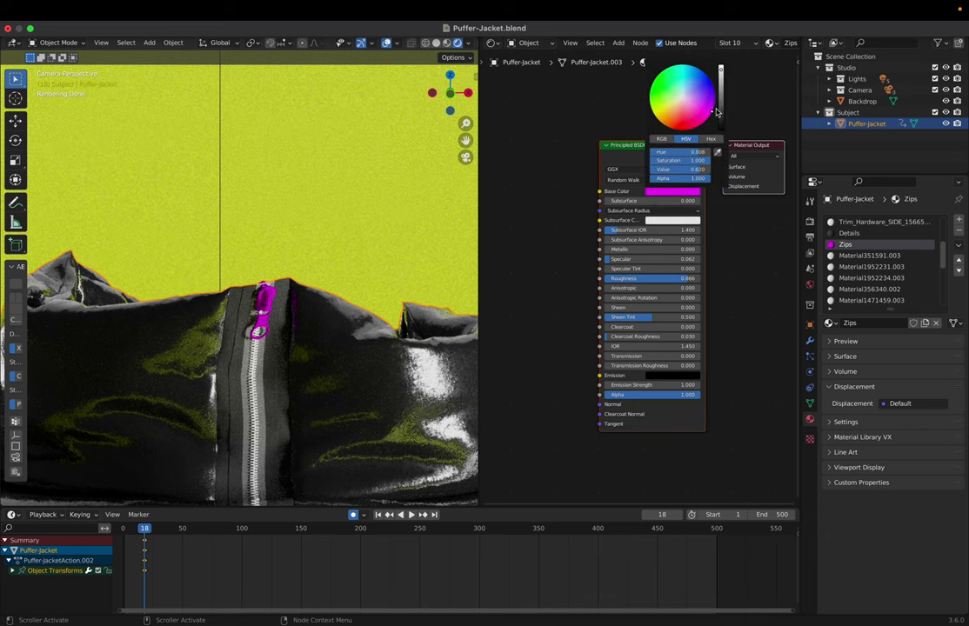
{"action": "left_click_drag", "start_coordinate": [721, 70], "coordinate": [721, 110]}
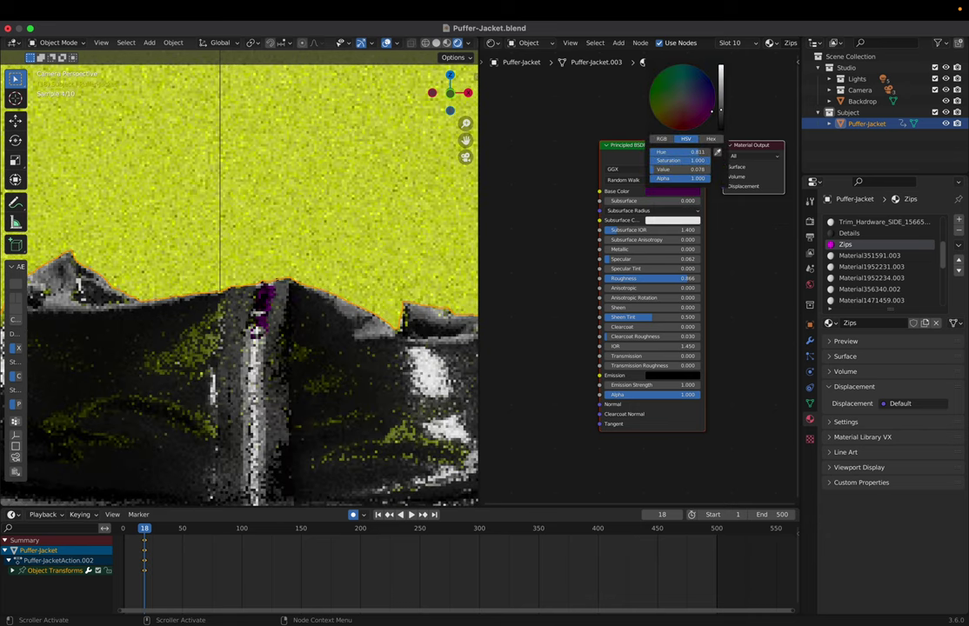